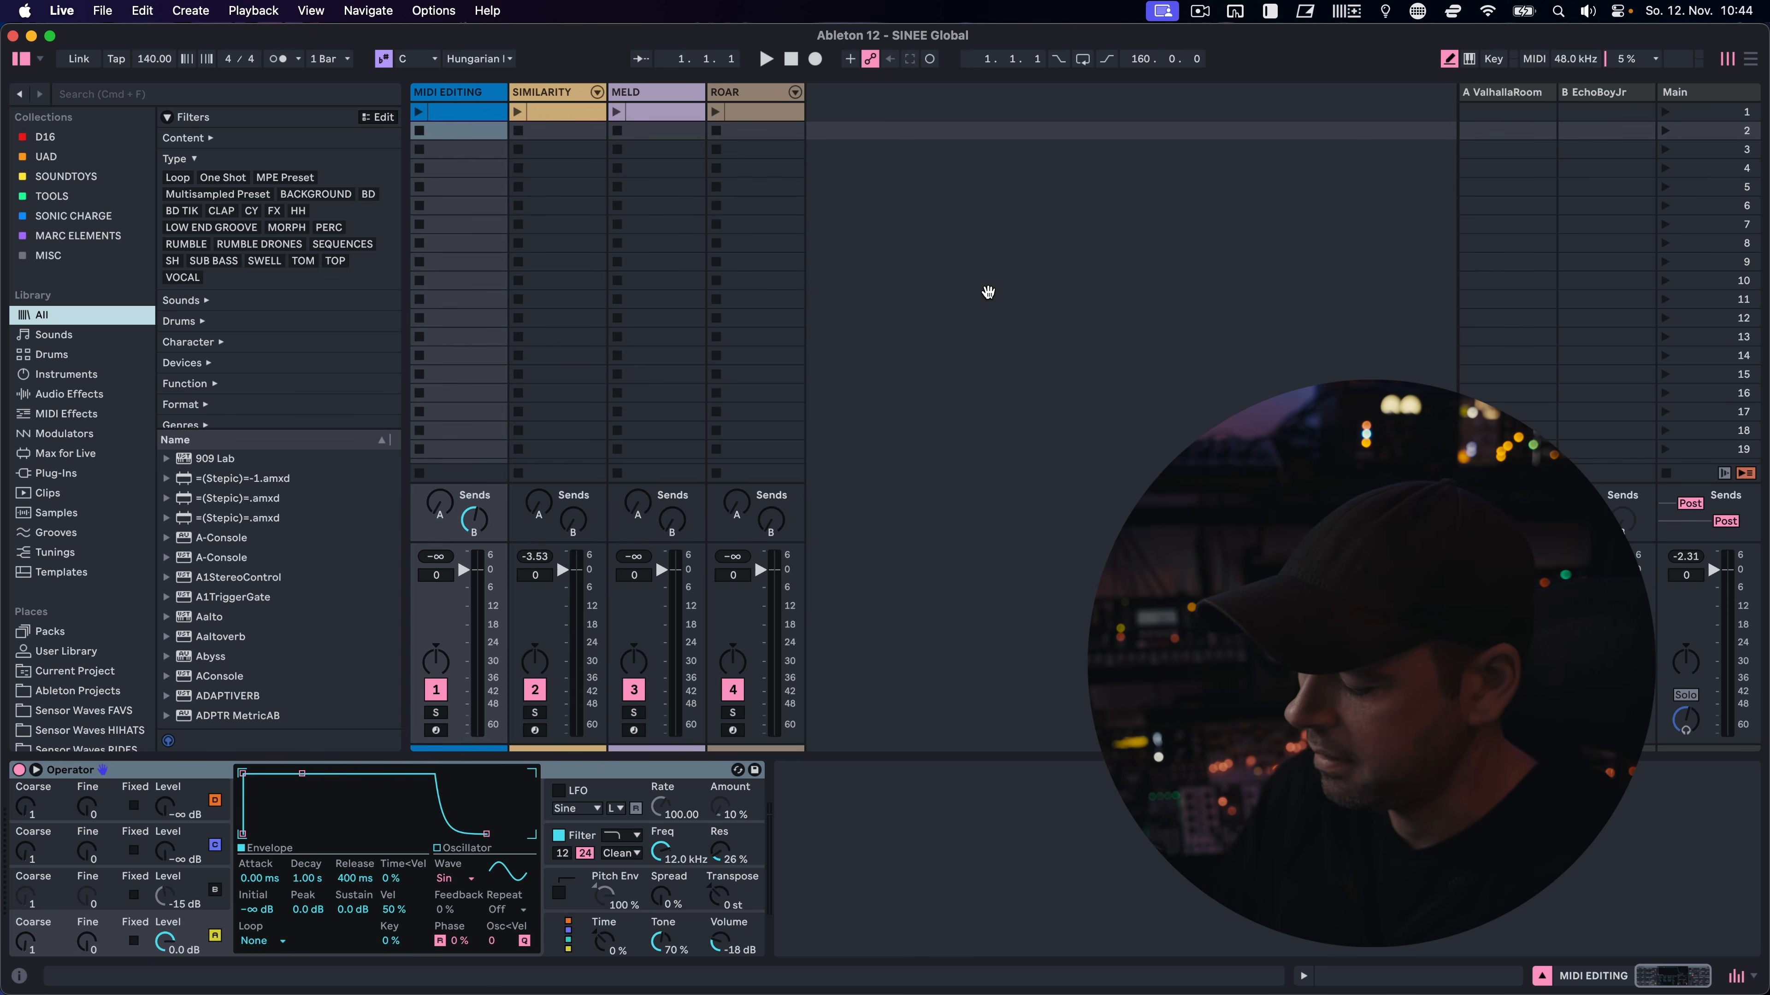
Compare the layouts with the clip view and device view shown alone and together, finishing with only the device view open
{"action": "key", "text": "super+alt+3"}
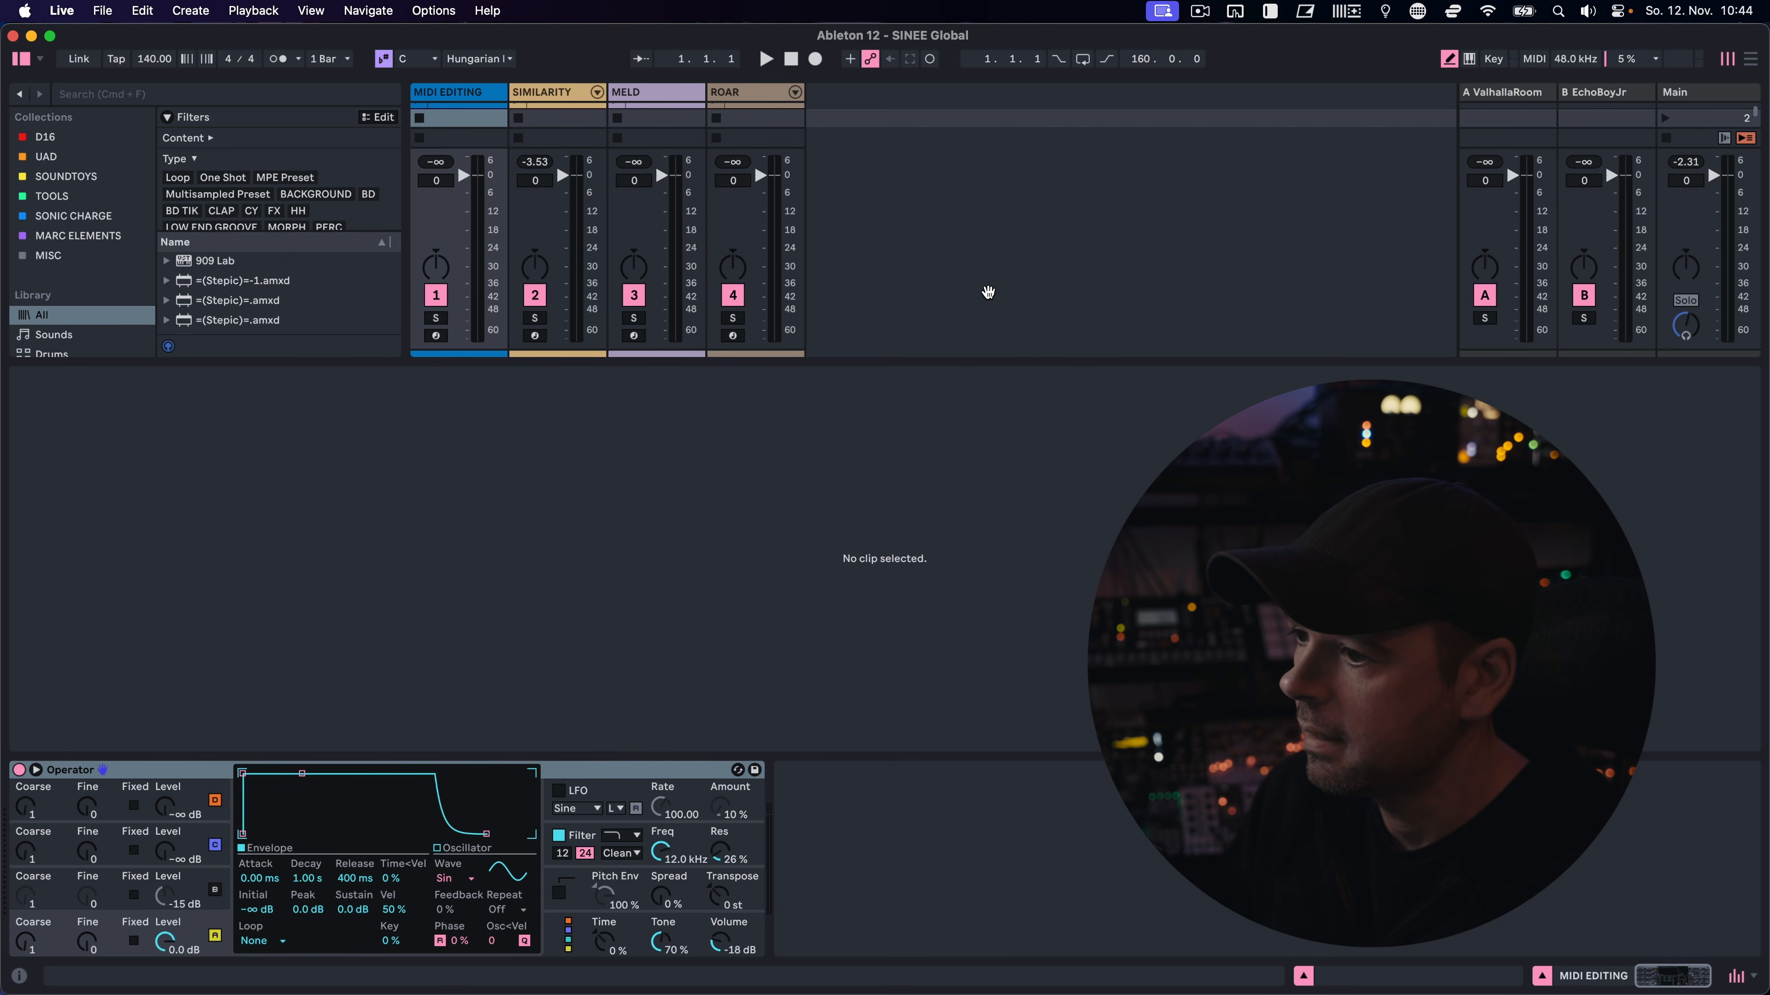
{"action": "key", "text": "super+alt+4"}
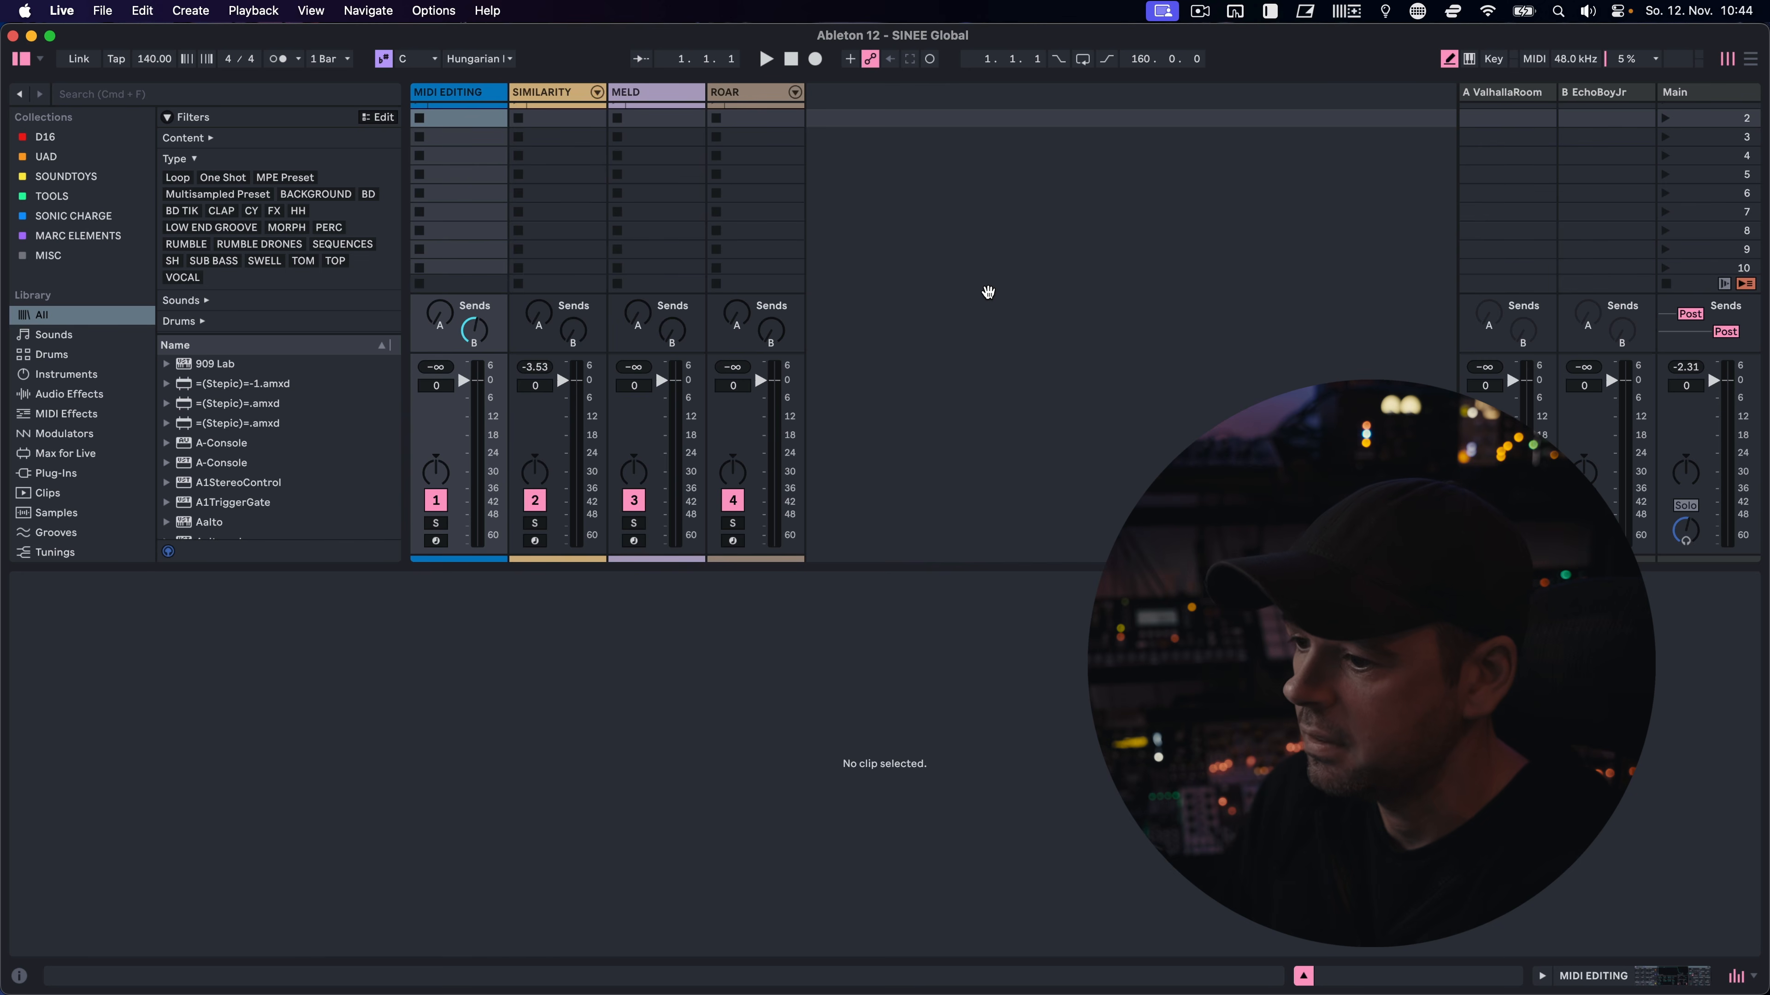
{"action": "key", "text": "super+alt+3"}
{"action": "key", "text": "super+alt+4"}
{"action": "key", "text": "super+alt+3"}
{"action": "key", "text": "super+alt+l"}
{"action": "key", "text": "super+alt+4"}
{"action": "key", "text": "super+alt+3"}
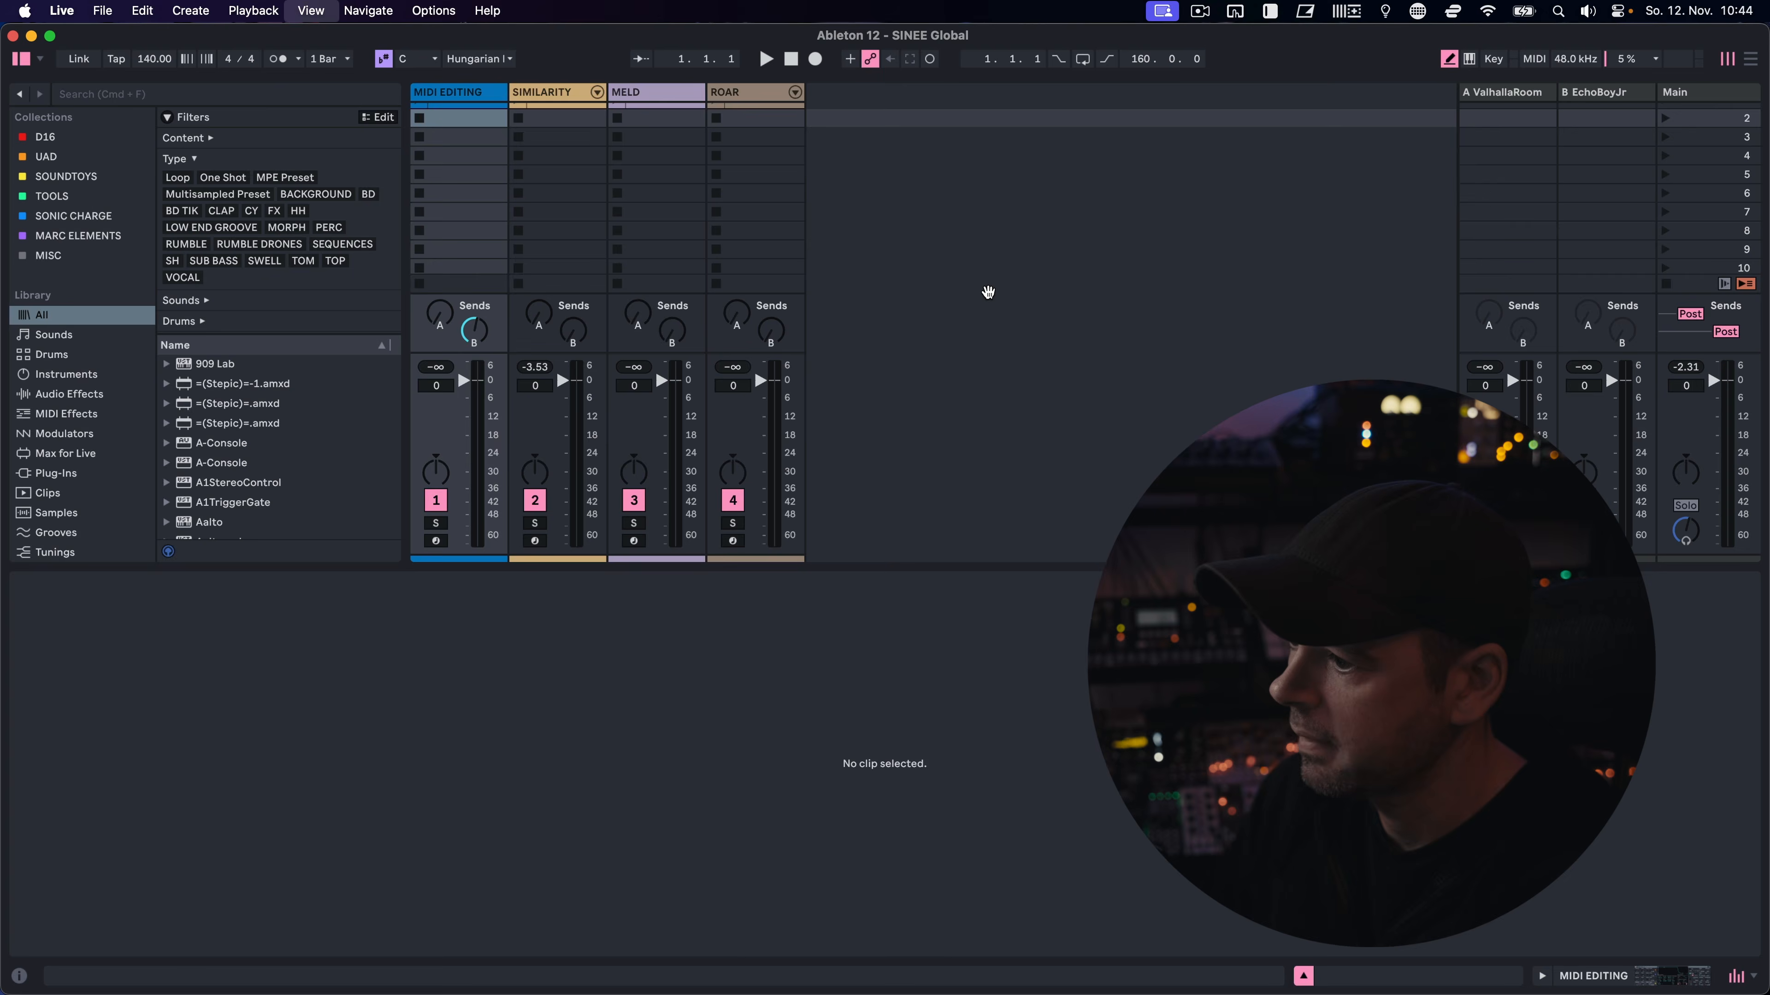
{"action": "key", "text": "super+alt+4"}
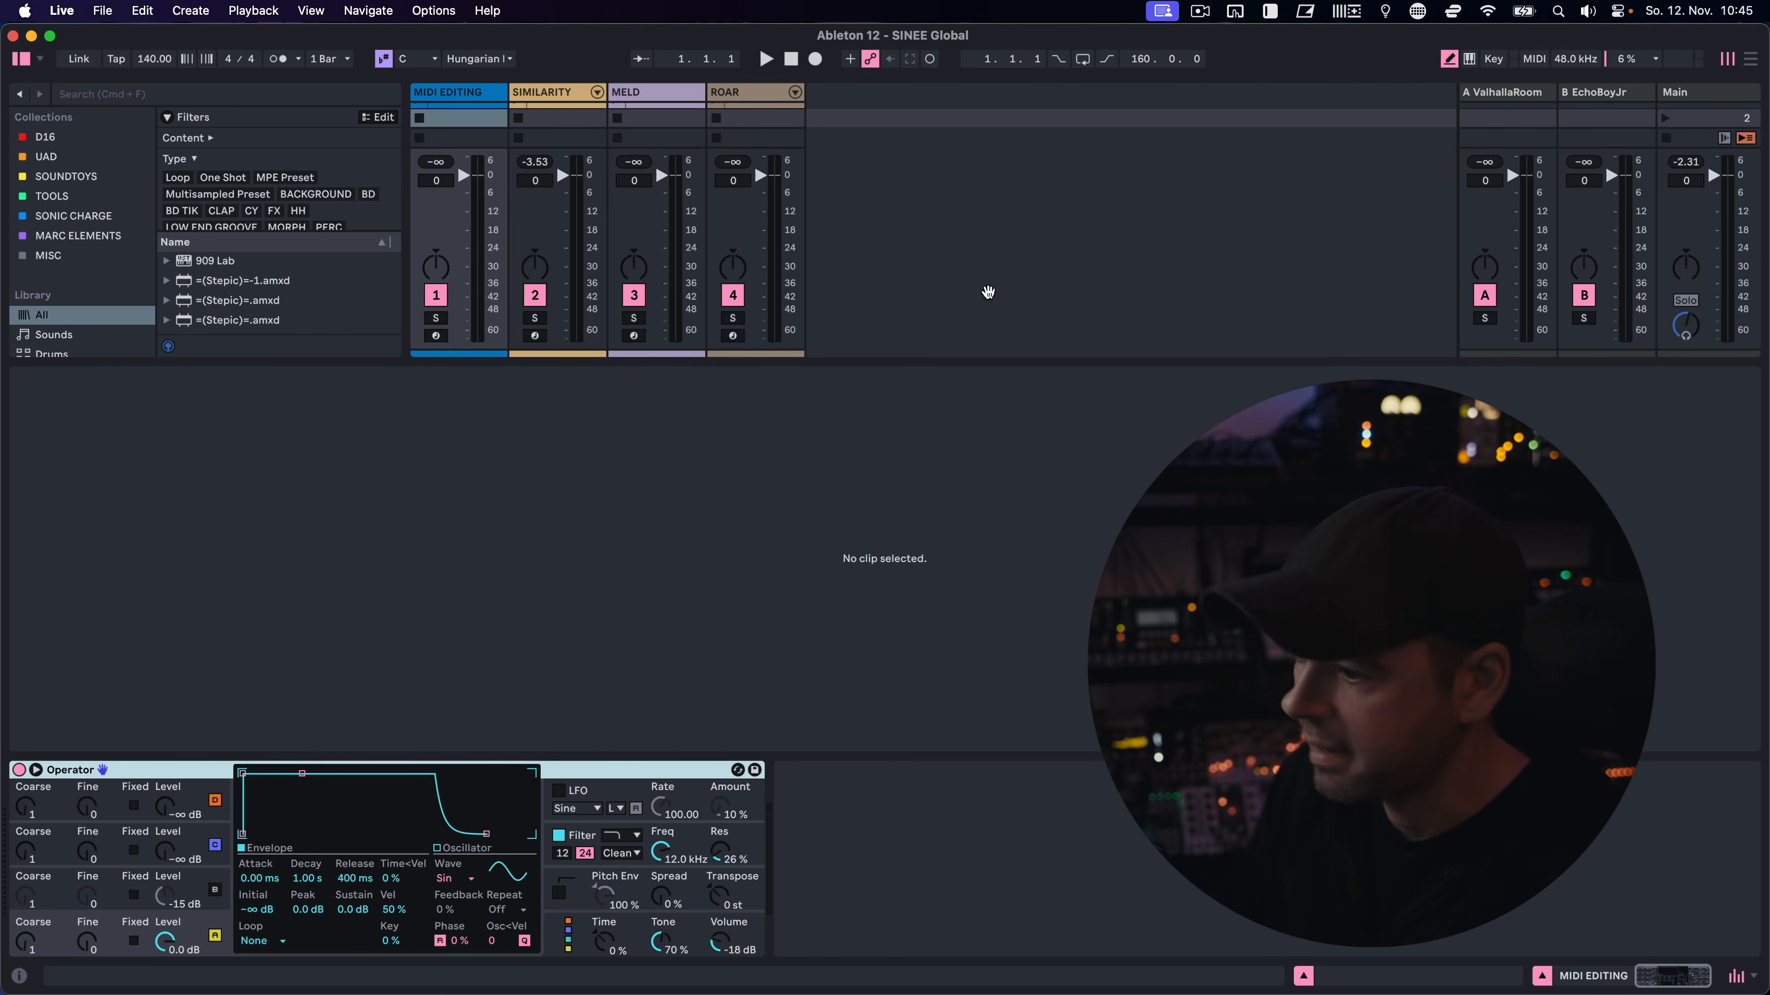
{"action": "key", "text": "super+alt+3"}
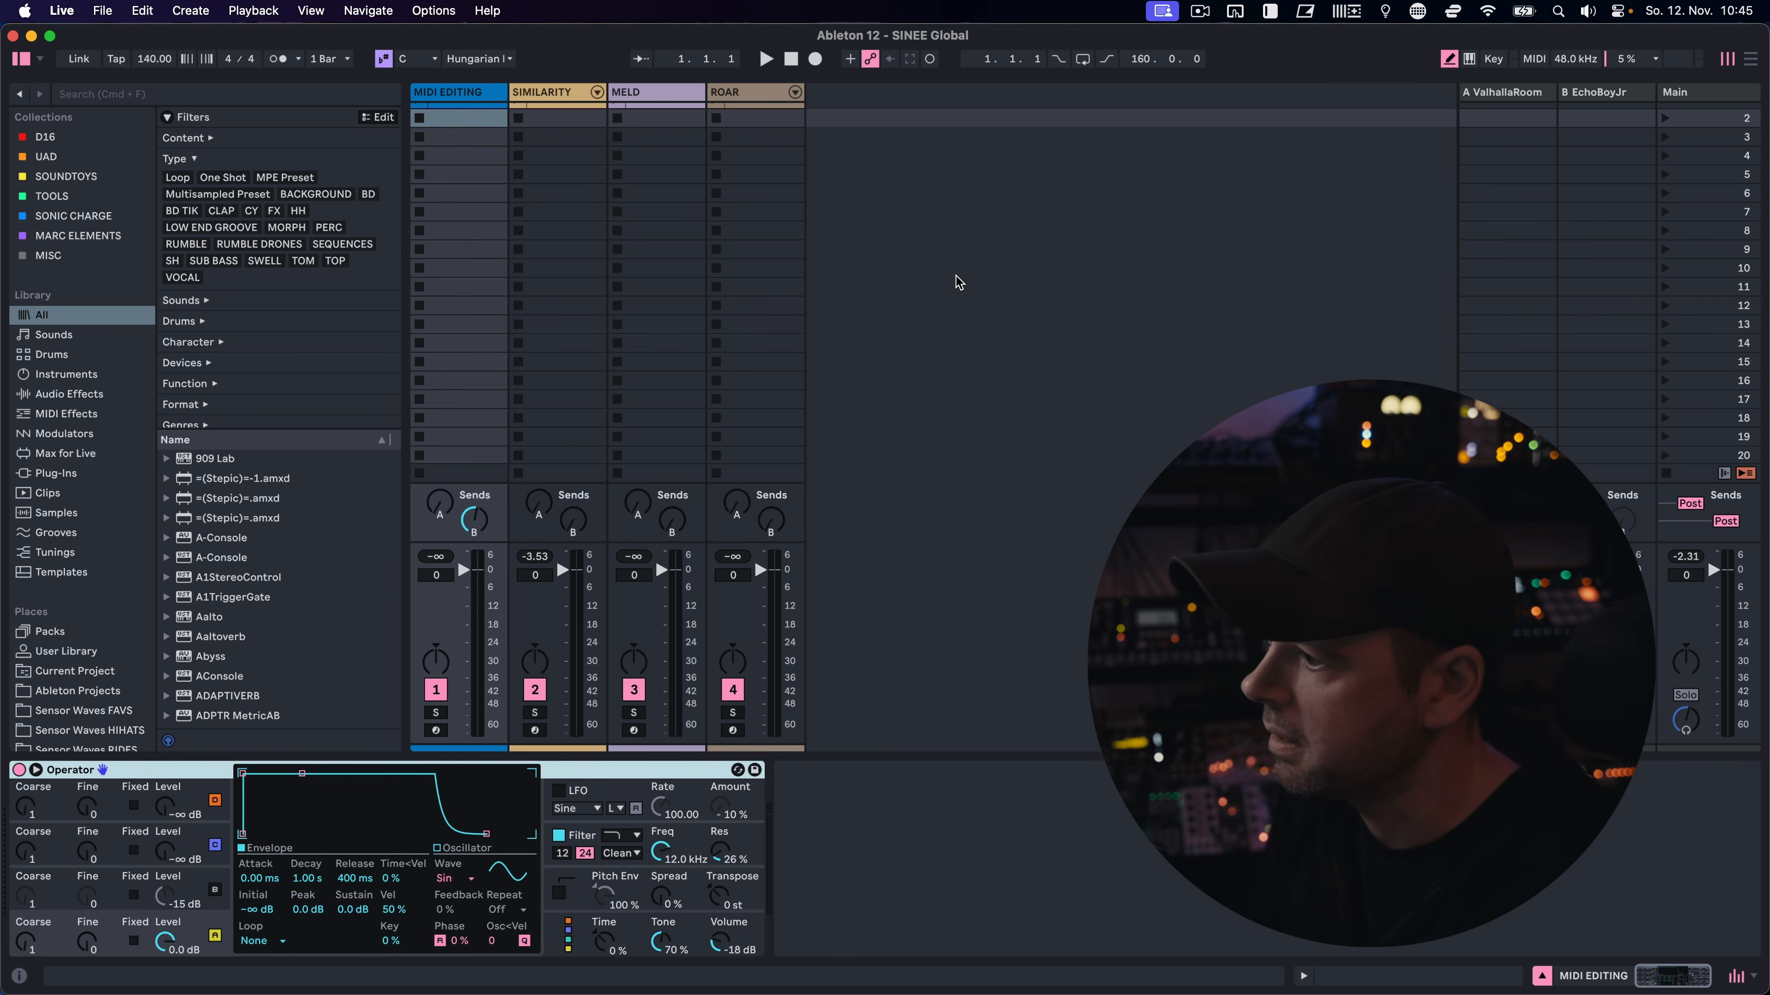
Look through the browser's Sounds, Devices, Function and Format filter groups, leaving only the Type group expanded
{"action": "left_click", "coordinate": [182, 159]}
{"action": "left_click", "coordinate": [208, 181]}
{"action": "left_click", "coordinate": [207, 181]}
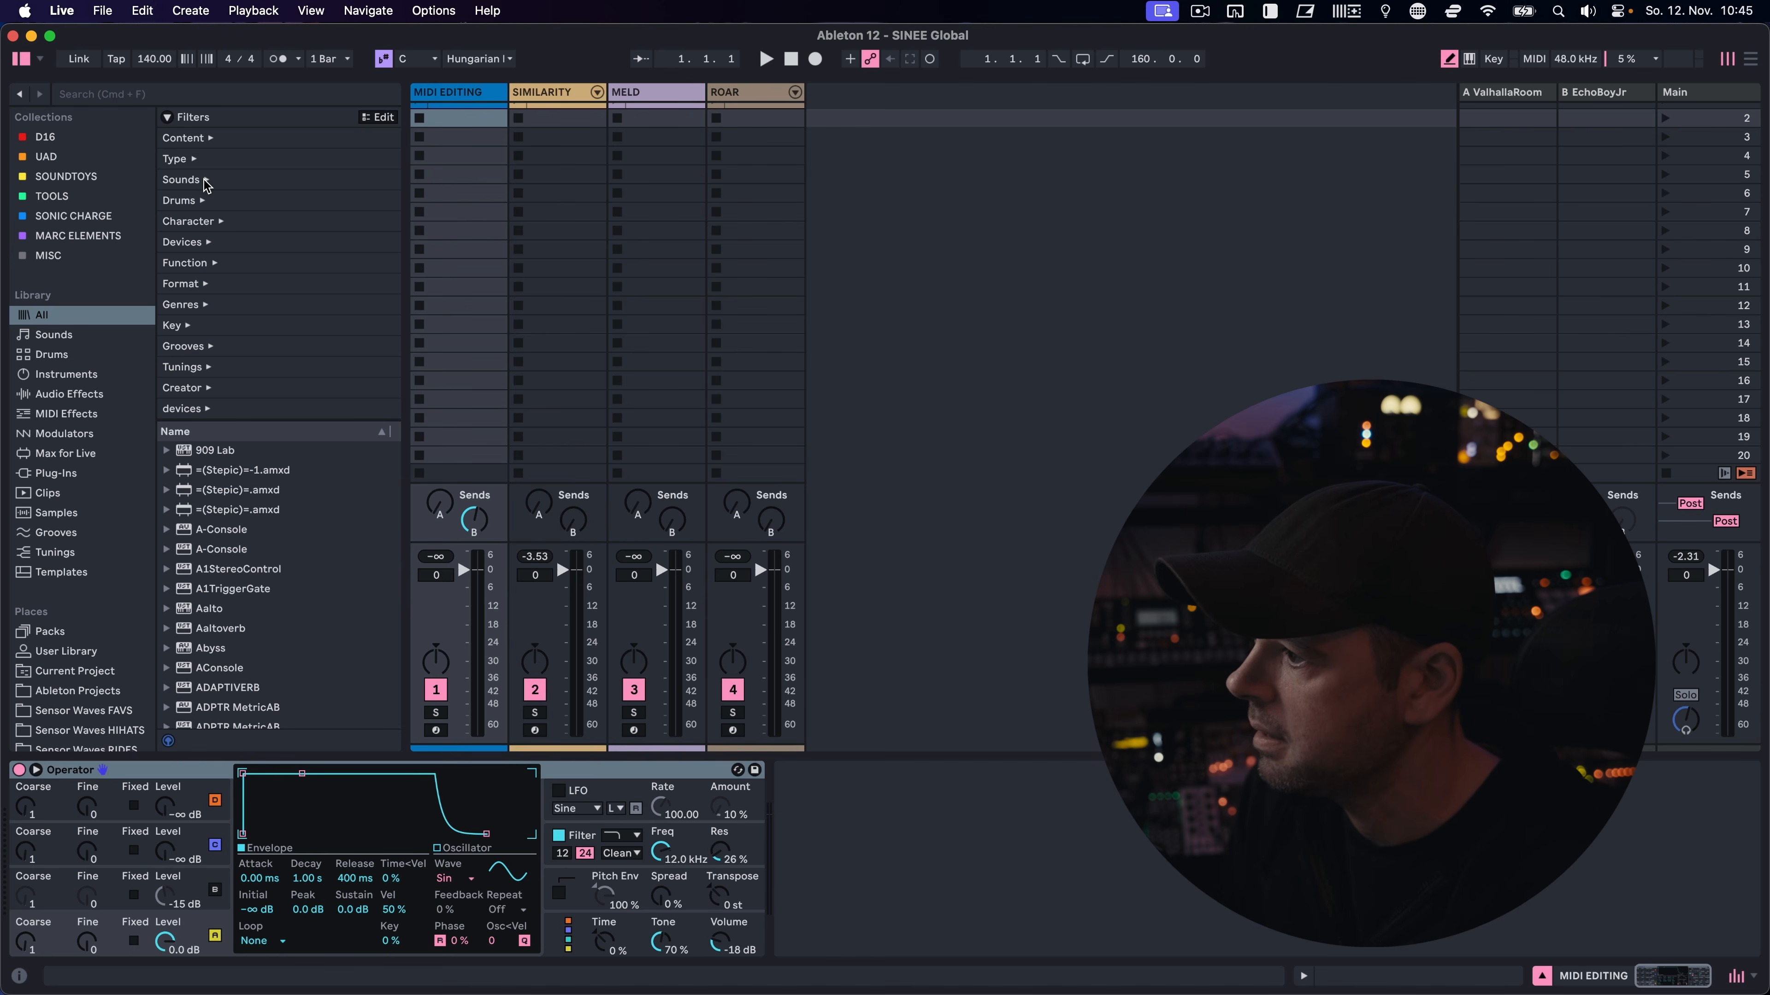
{"action": "left_click", "coordinate": [209, 242]}
{"action": "left_click", "coordinate": [208, 243]}
{"action": "left_click", "coordinate": [215, 263]}
{"action": "left_click", "coordinate": [215, 263]}
{"action": "left_click", "coordinate": [207, 284]}
{"action": "left_click", "coordinate": [208, 284]}
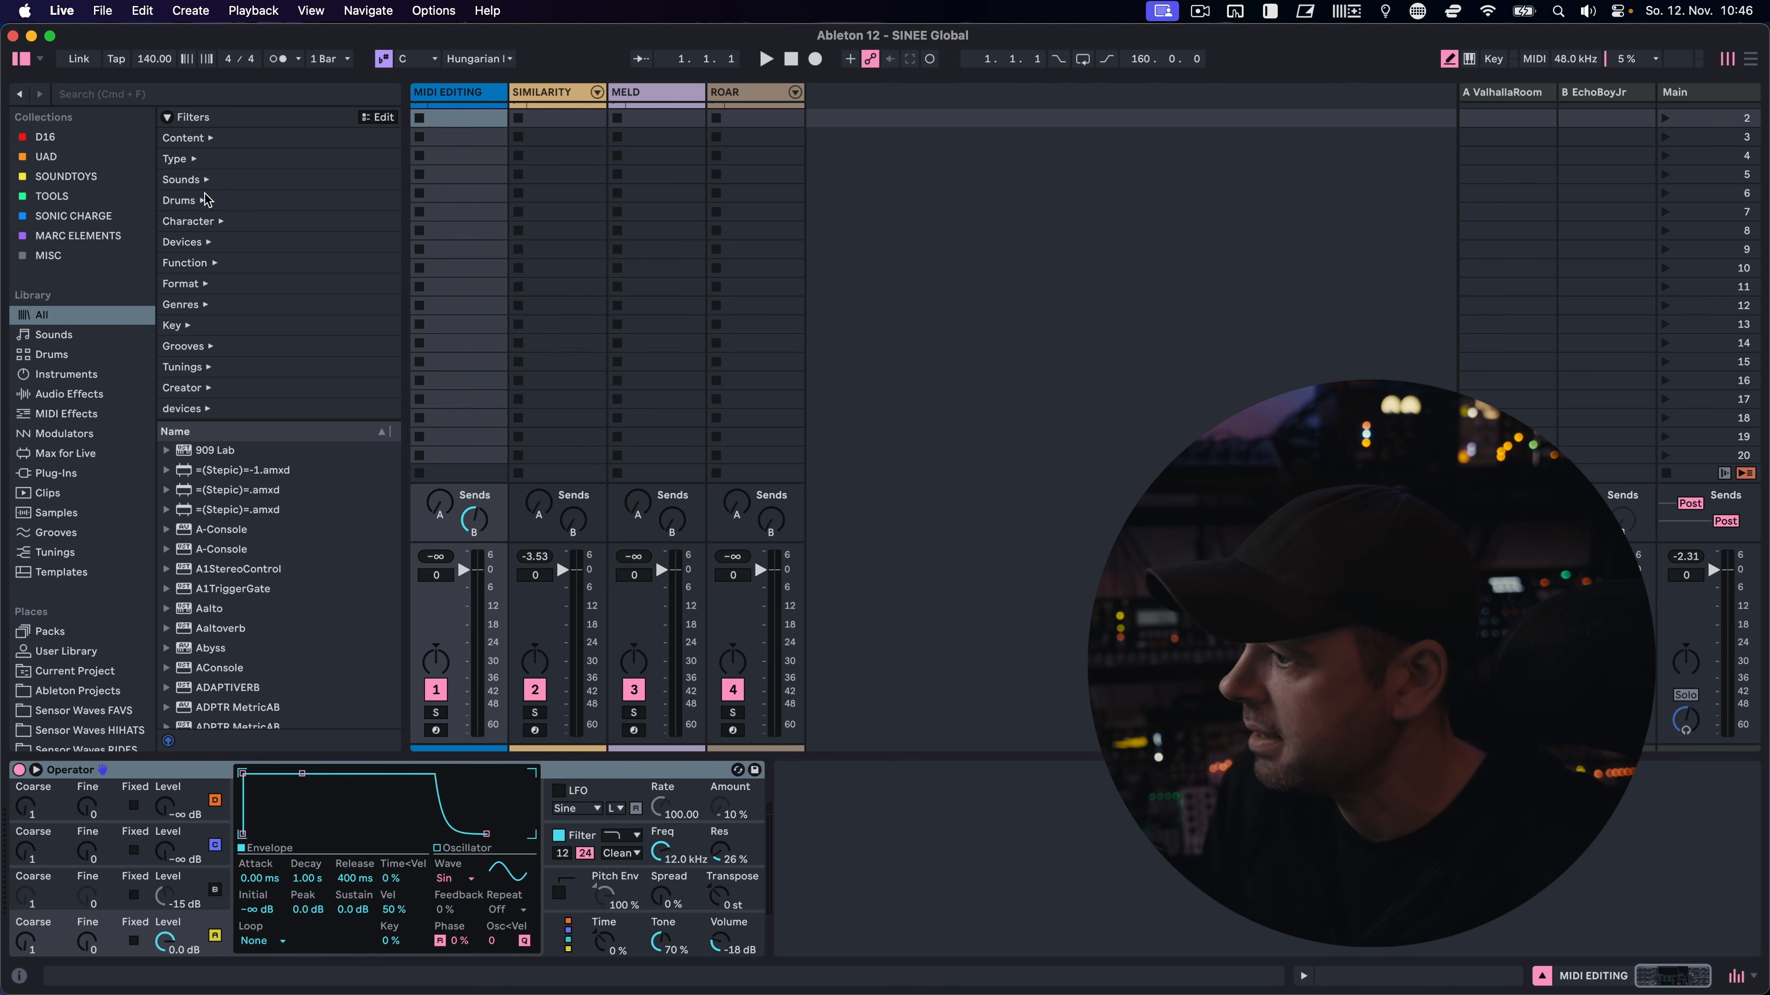
{"action": "left_click", "coordinate": [188, 158]}
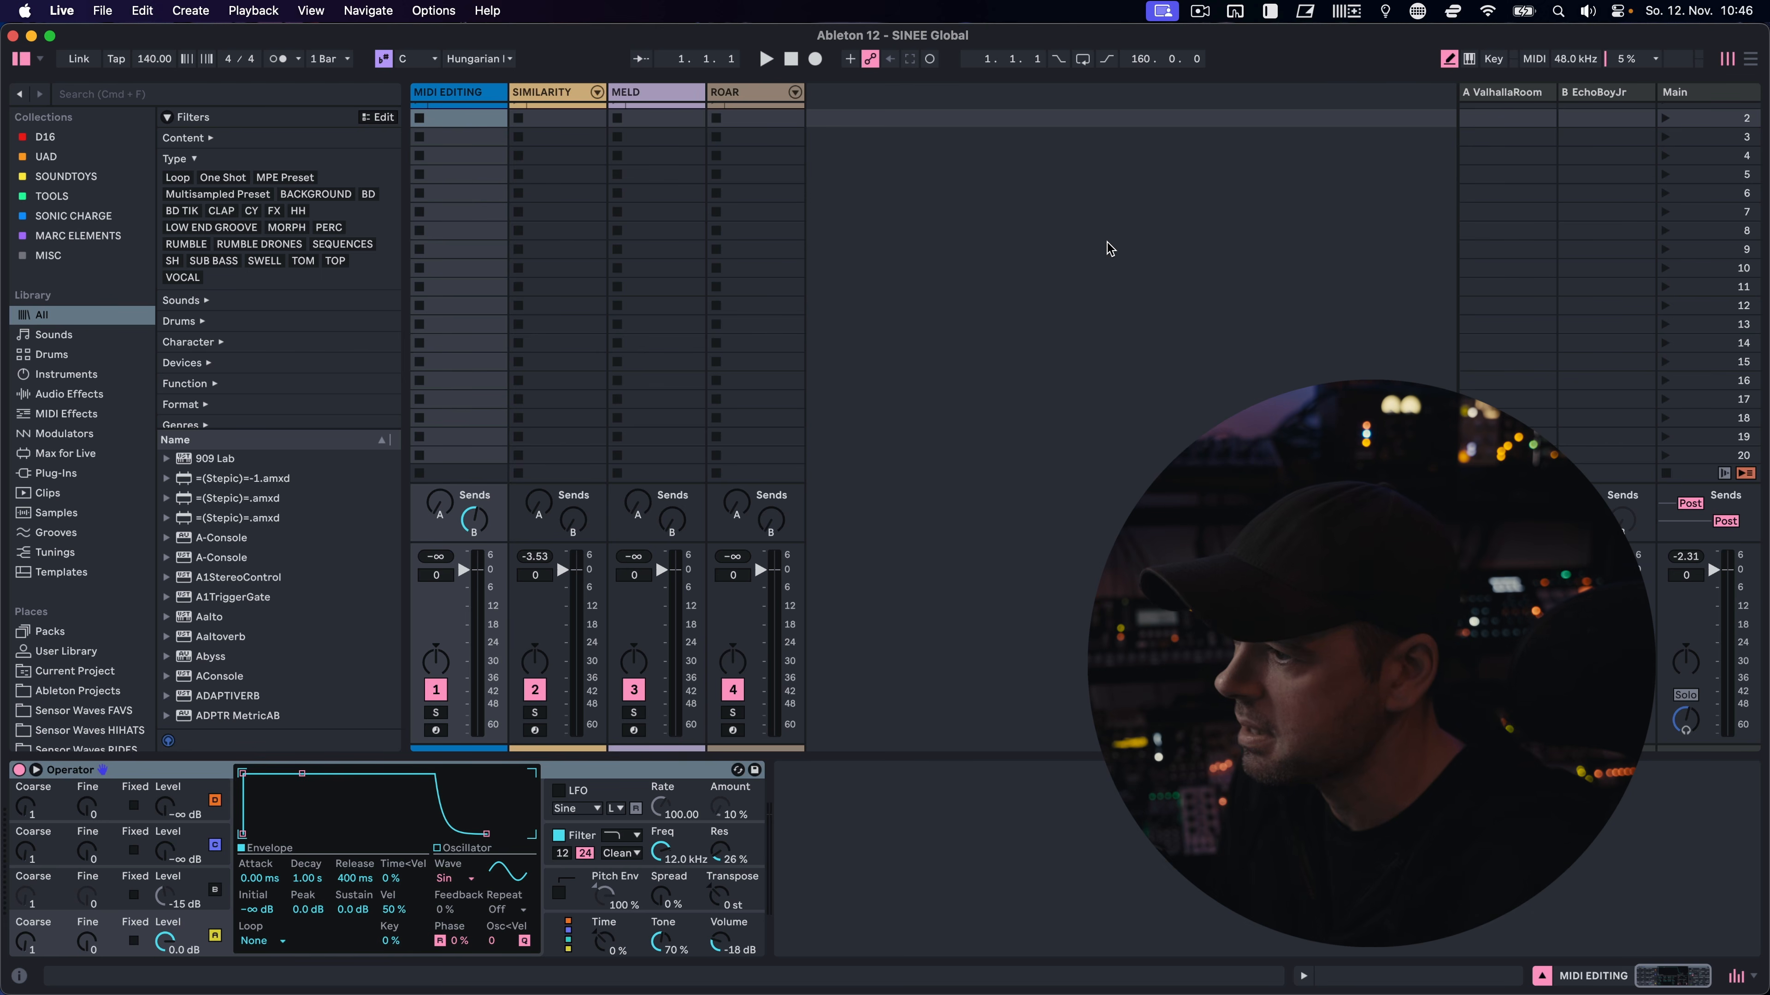
Examine the available tags in the browser's filter editor, and close the editor
{"action": "left_click", "coordinate": [383, 117]}
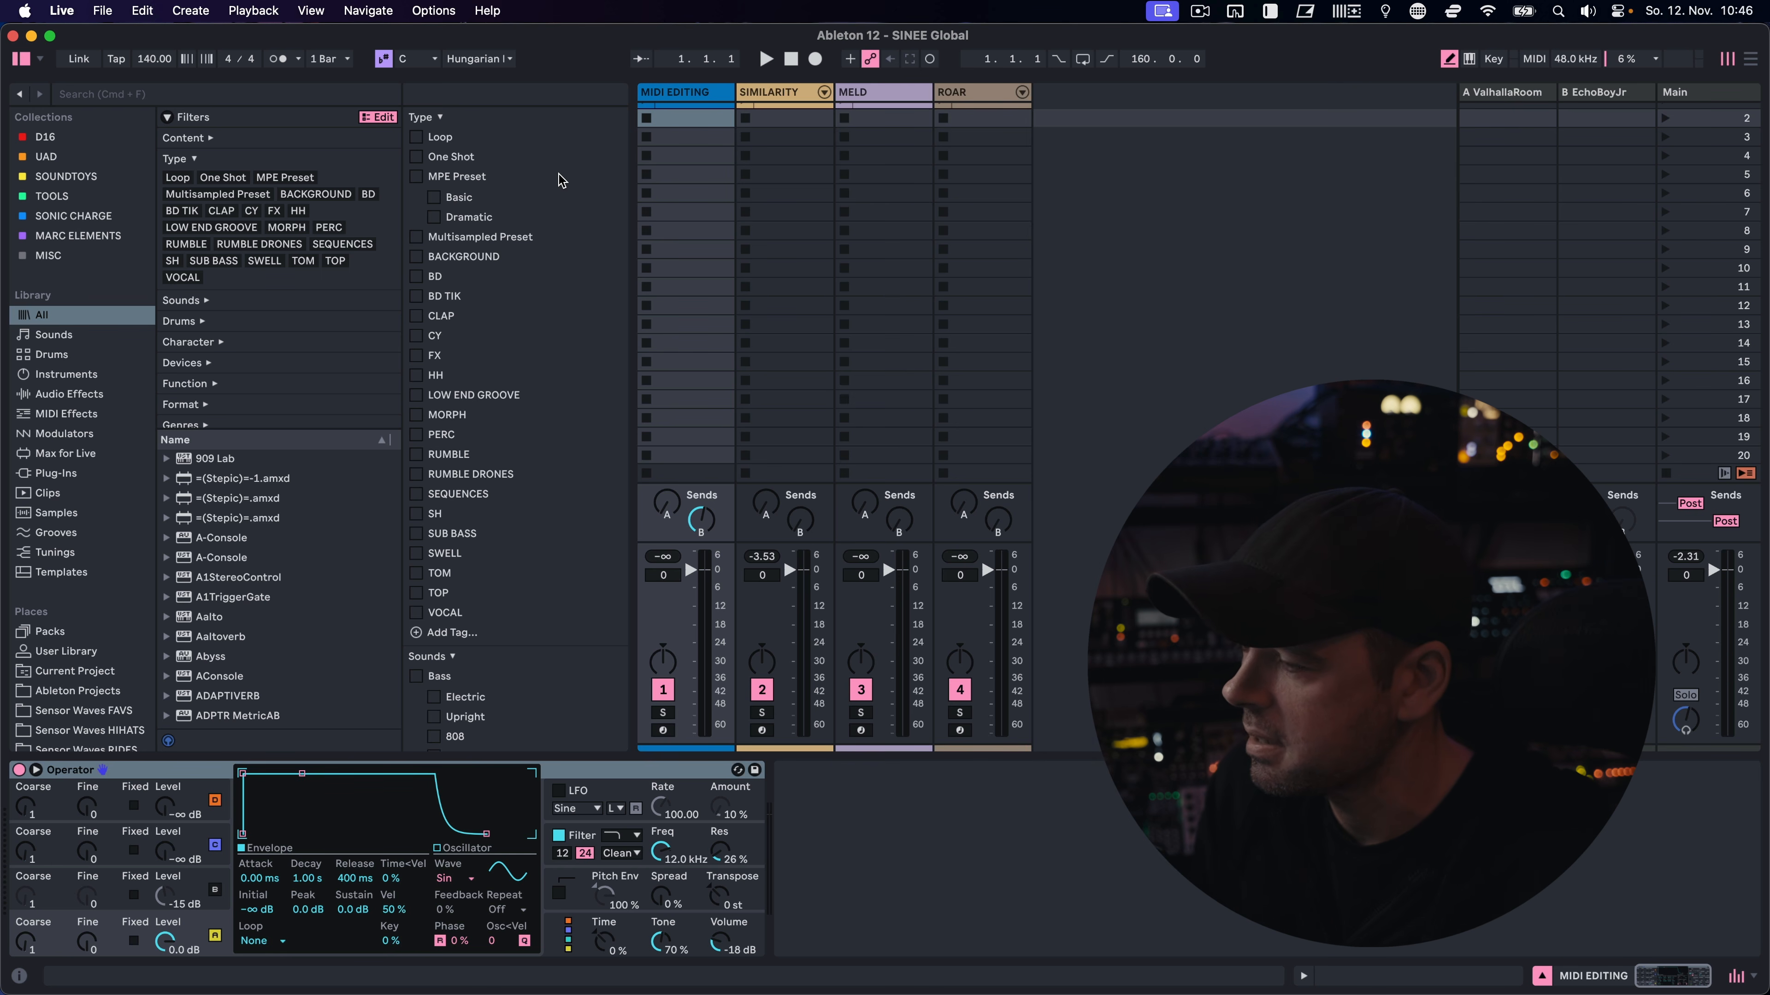
{"action": "scroll", "coordinate": [562, 180], "scroll_direction": "down", "scroll_amount": 15}
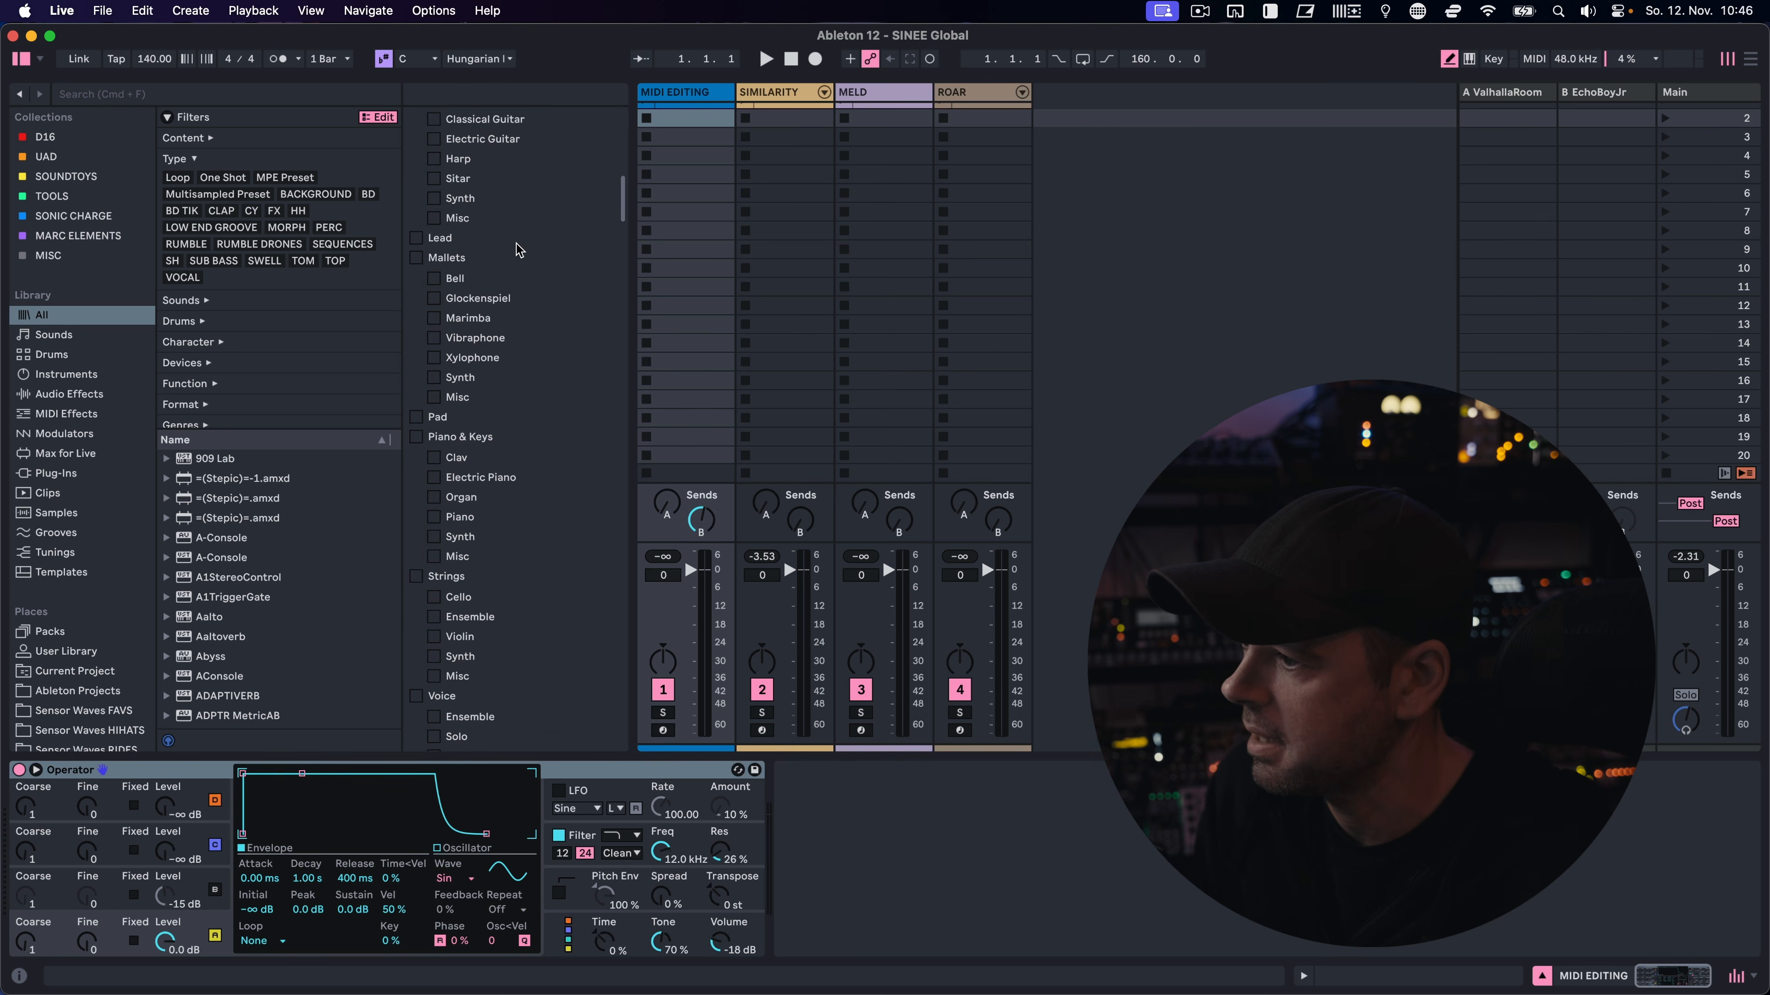
{"action": "scroll", "coordinate": [552, 294], "scroll_direction": "up", "scroll_amount": 15}
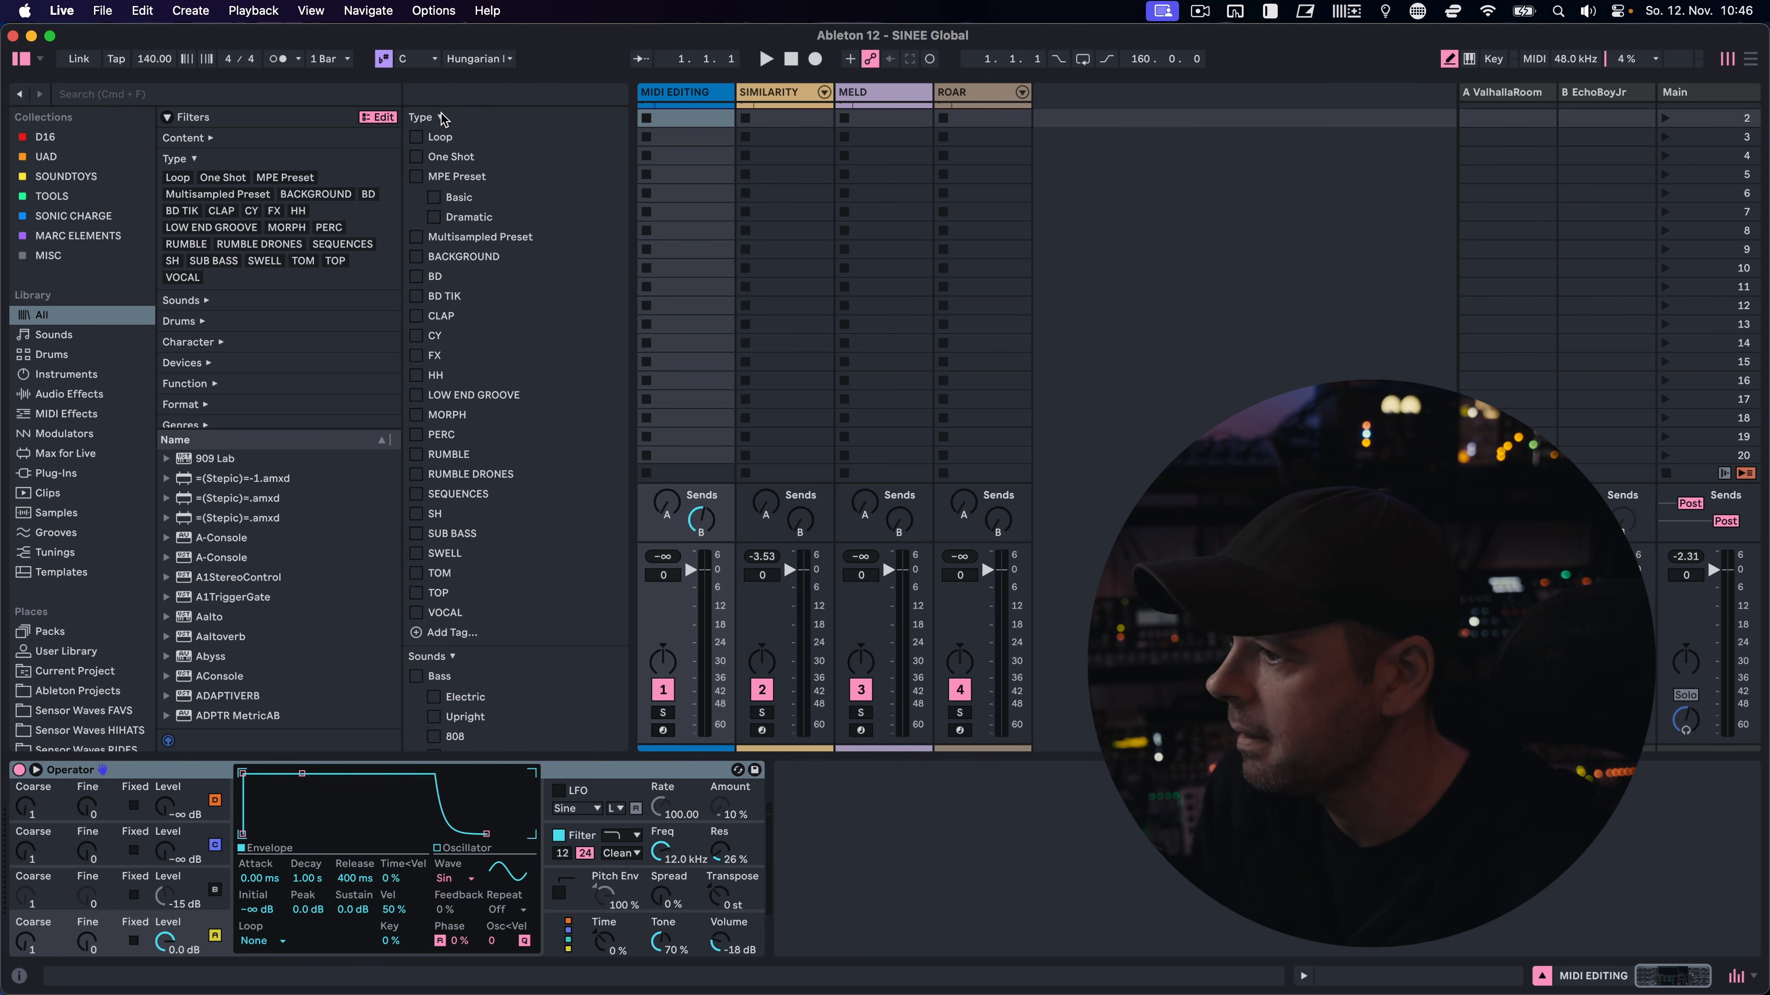
{"action": "left_click", "coordinate": [383, 119]}
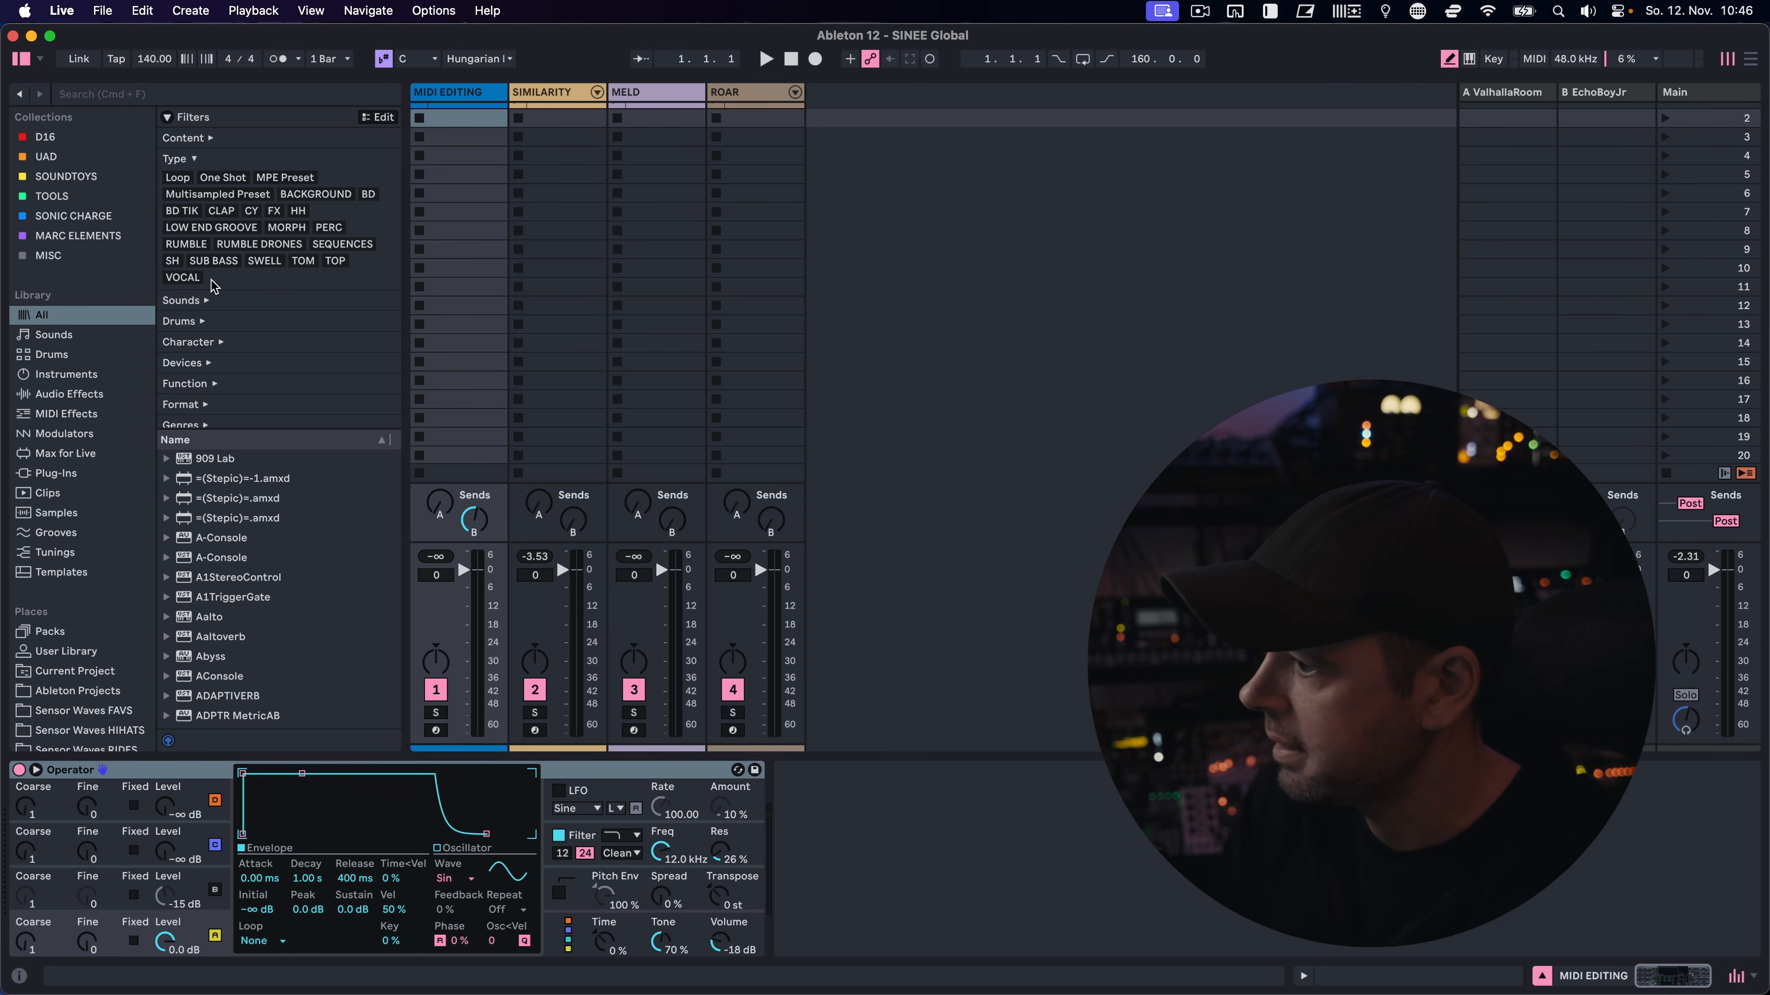
Filter the library by the Type tags Loop and HH
{"action": "left_click", "coordinate": [178, 178]}
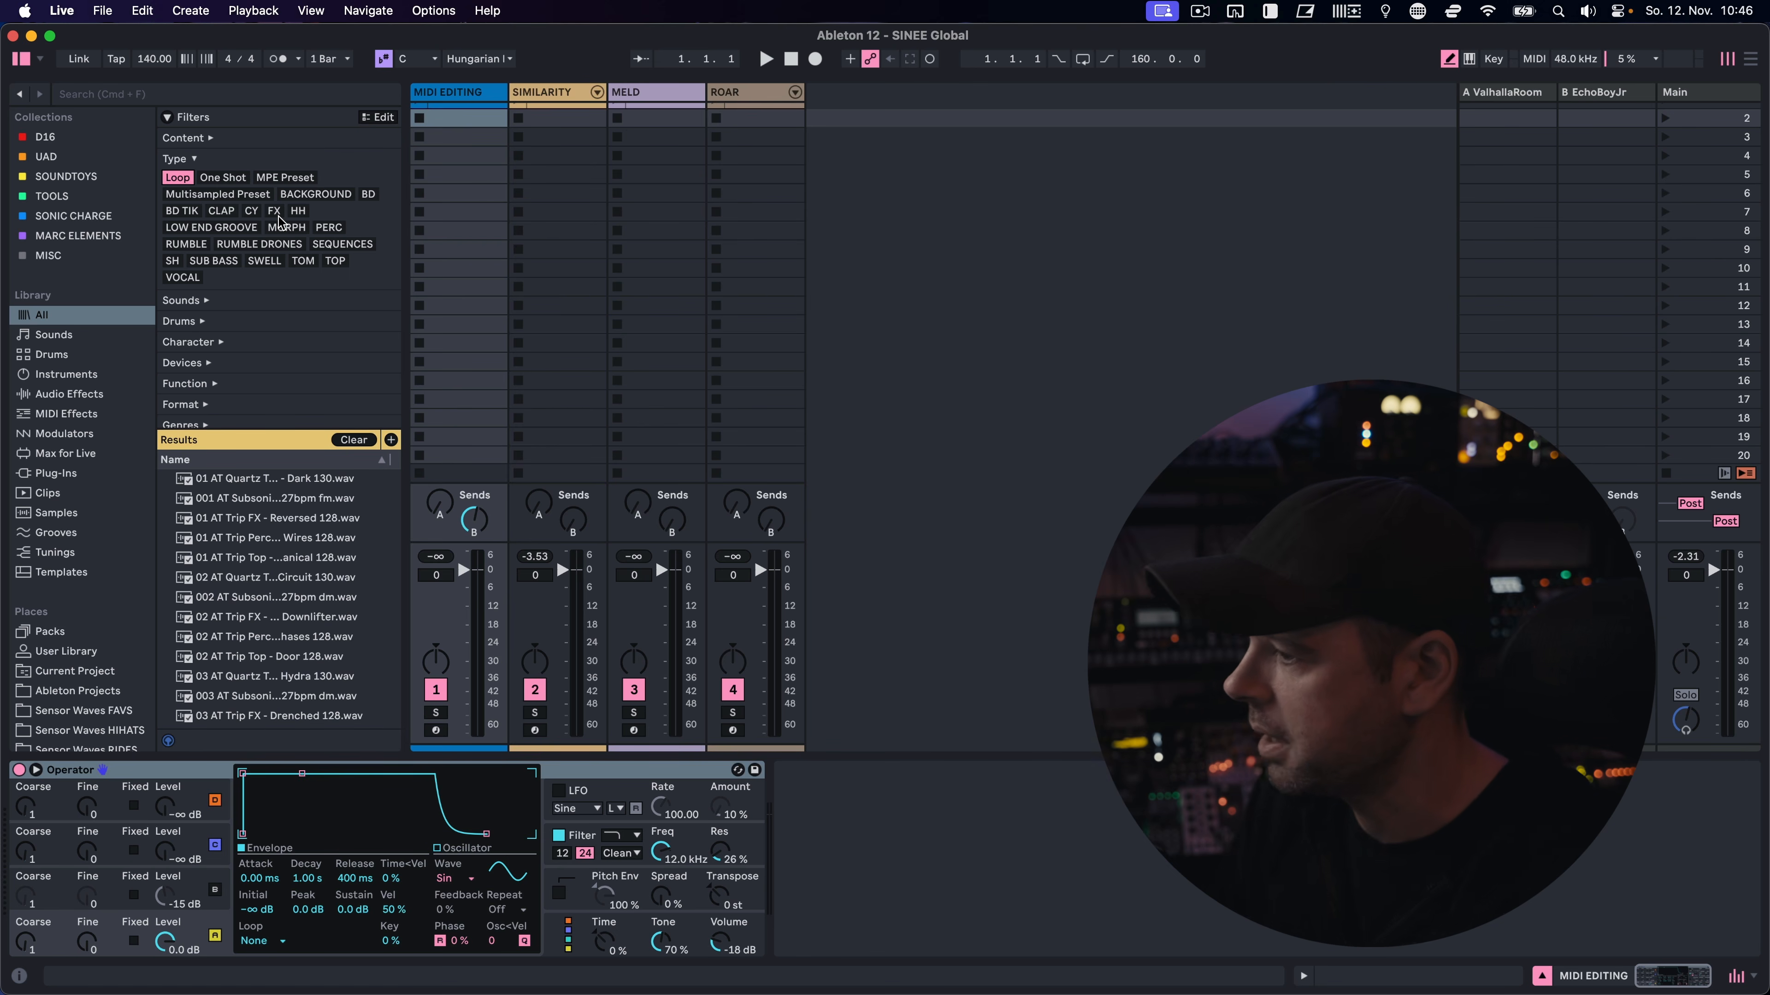
{"action": "left_click", "coordinate": [298, 211]}
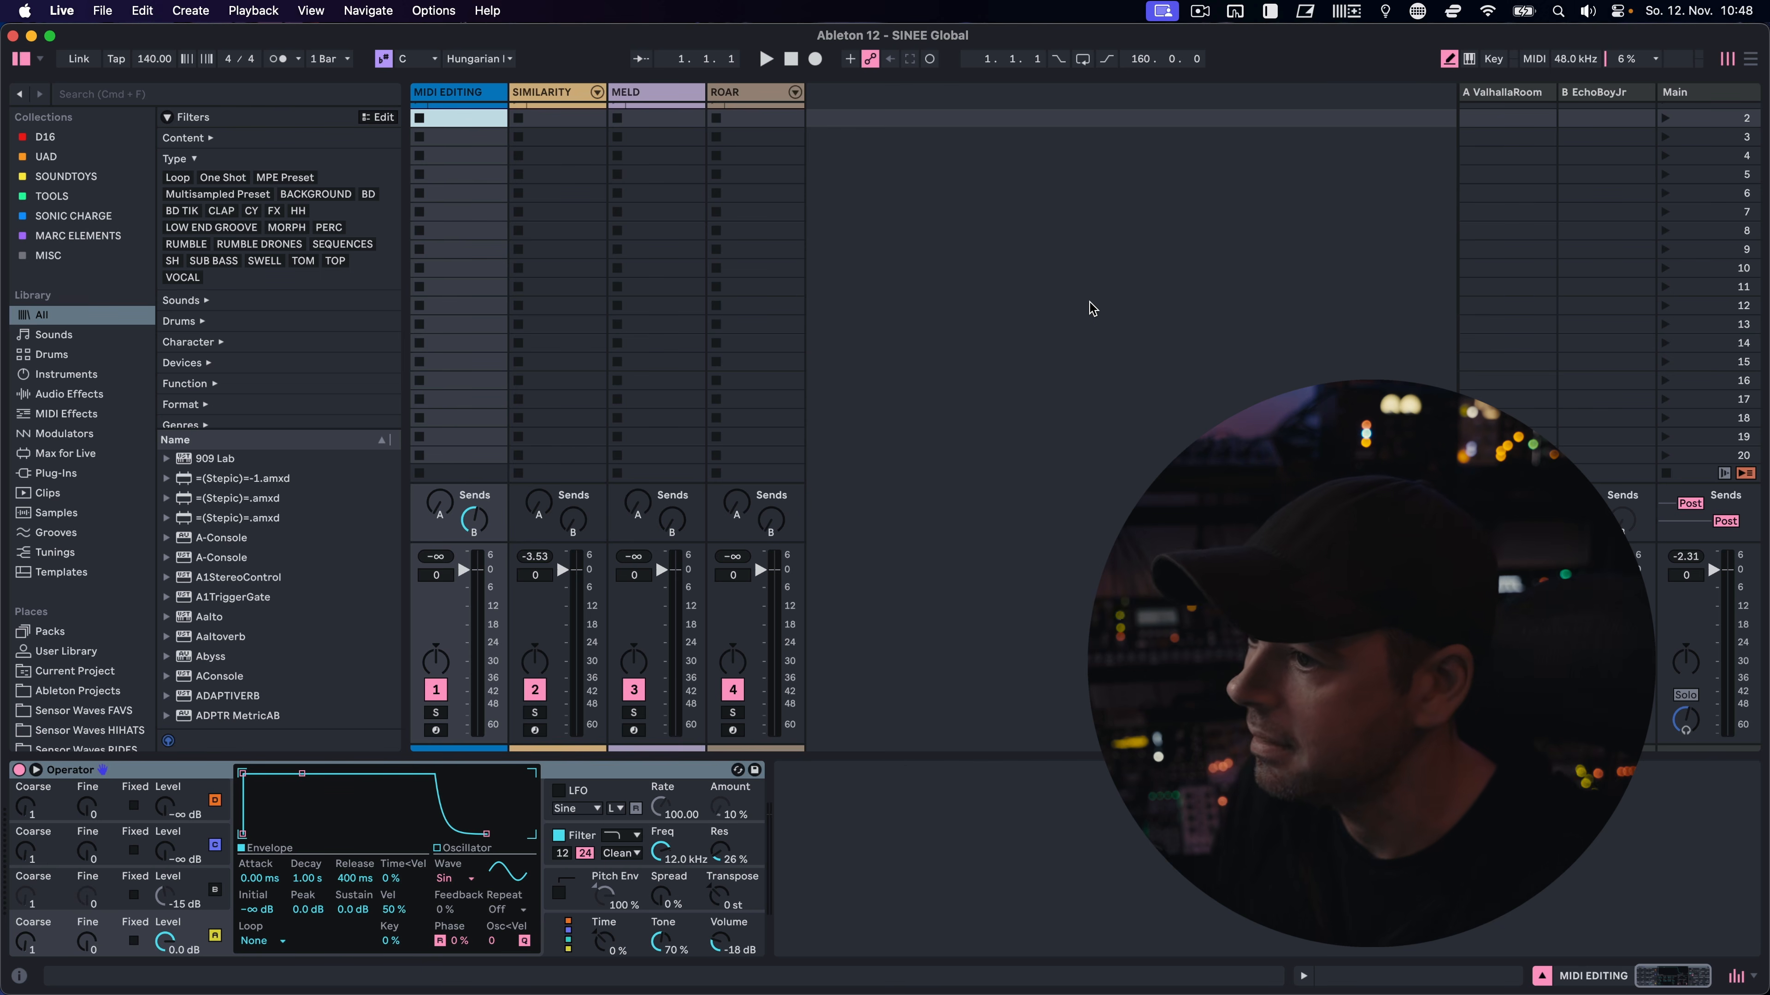
View the Arrangement together with the mixer, with the device view and clip view shown and hidden
{"action": "key", "text": "Tab"}
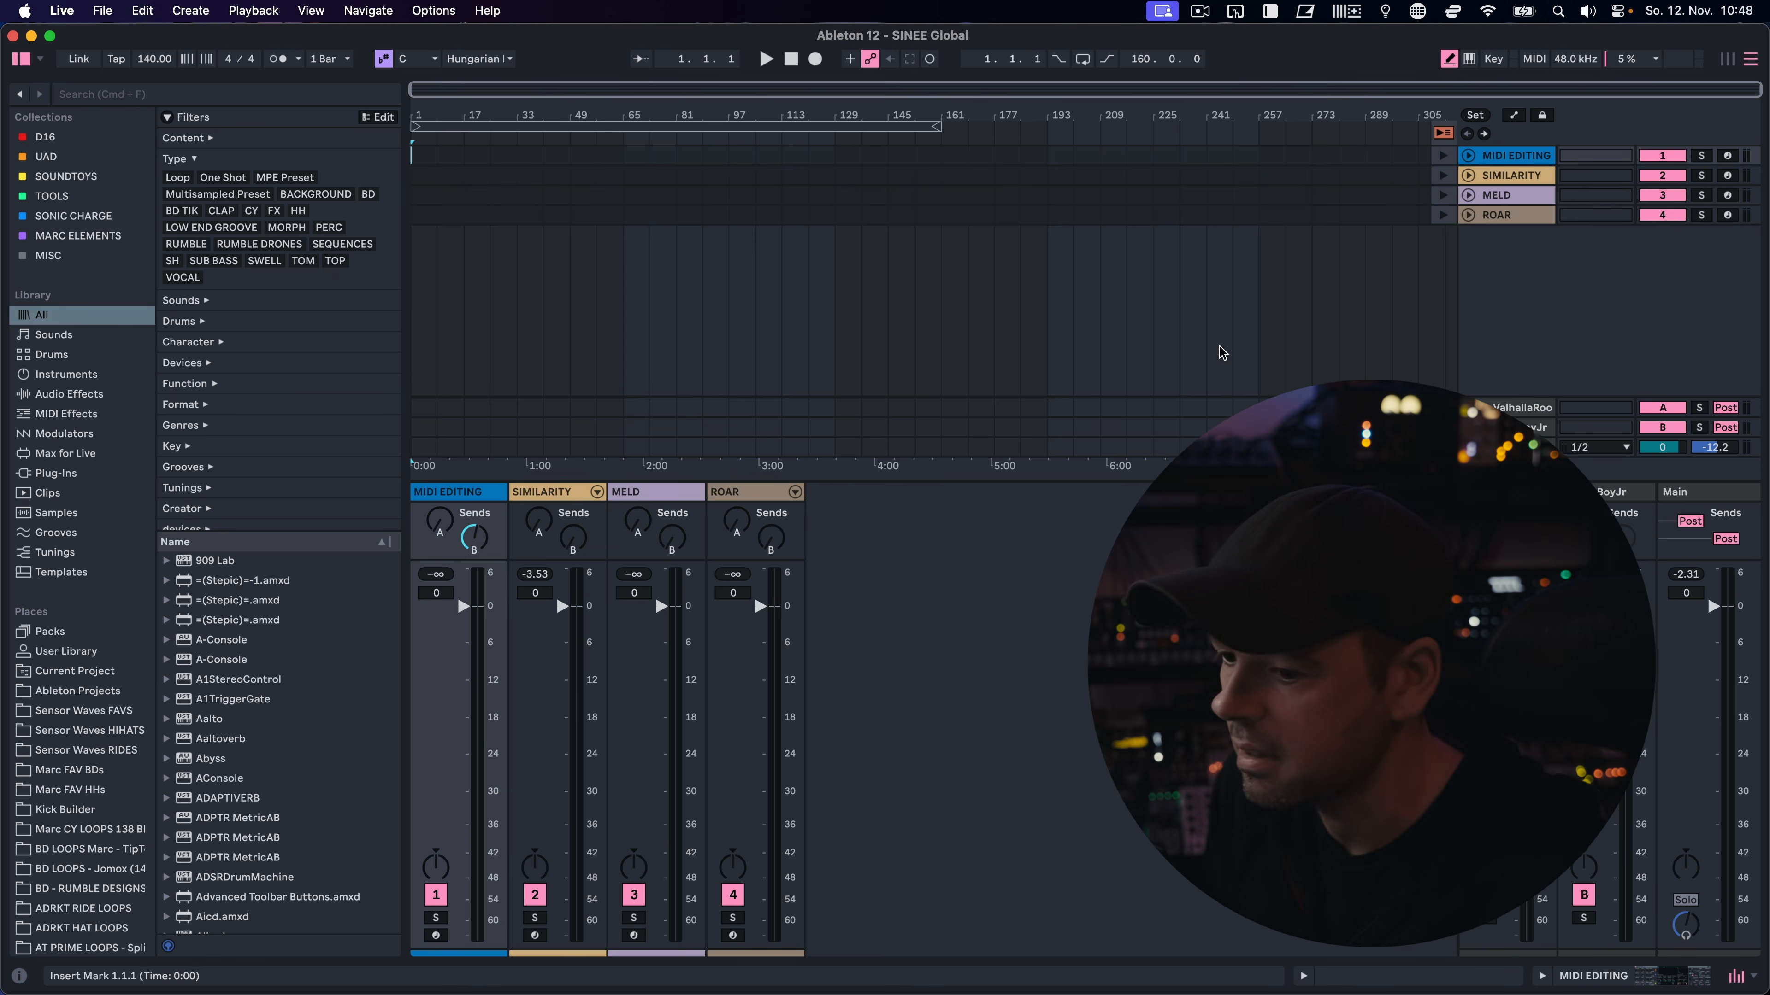
{"action": "left_click", "coordinate": [1542, 976]}
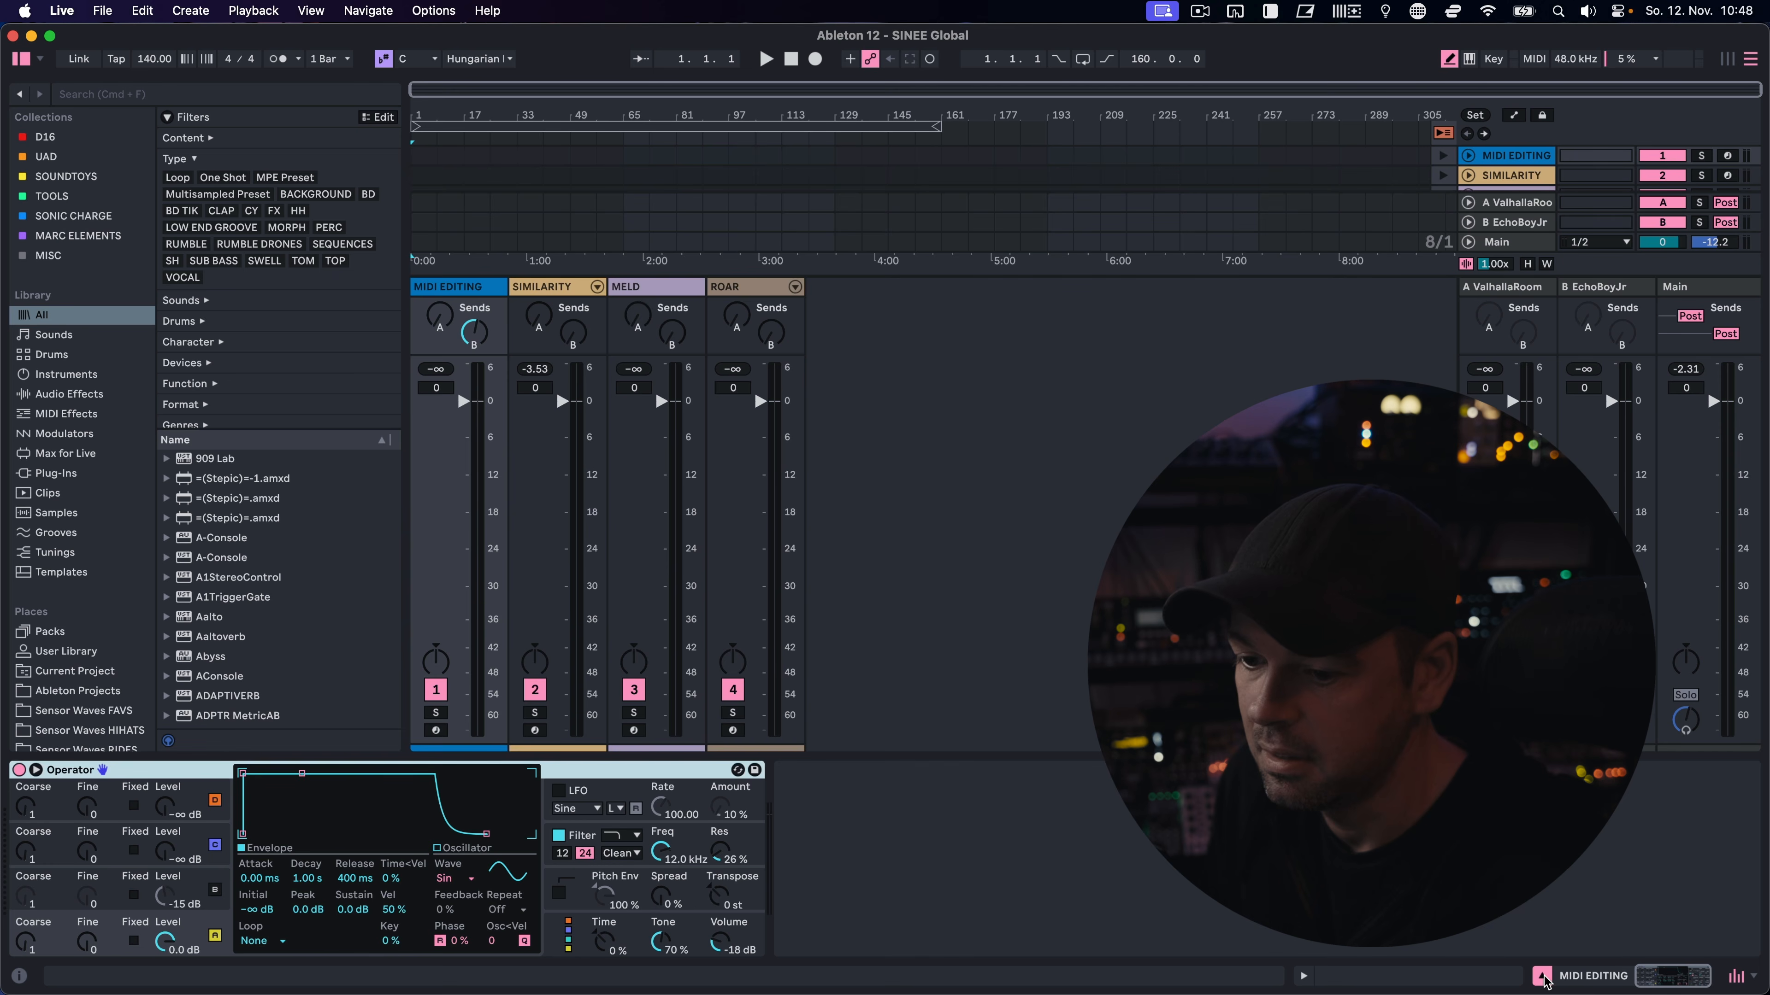
{"action": "left_click", "coordinate": [1304, 977]}
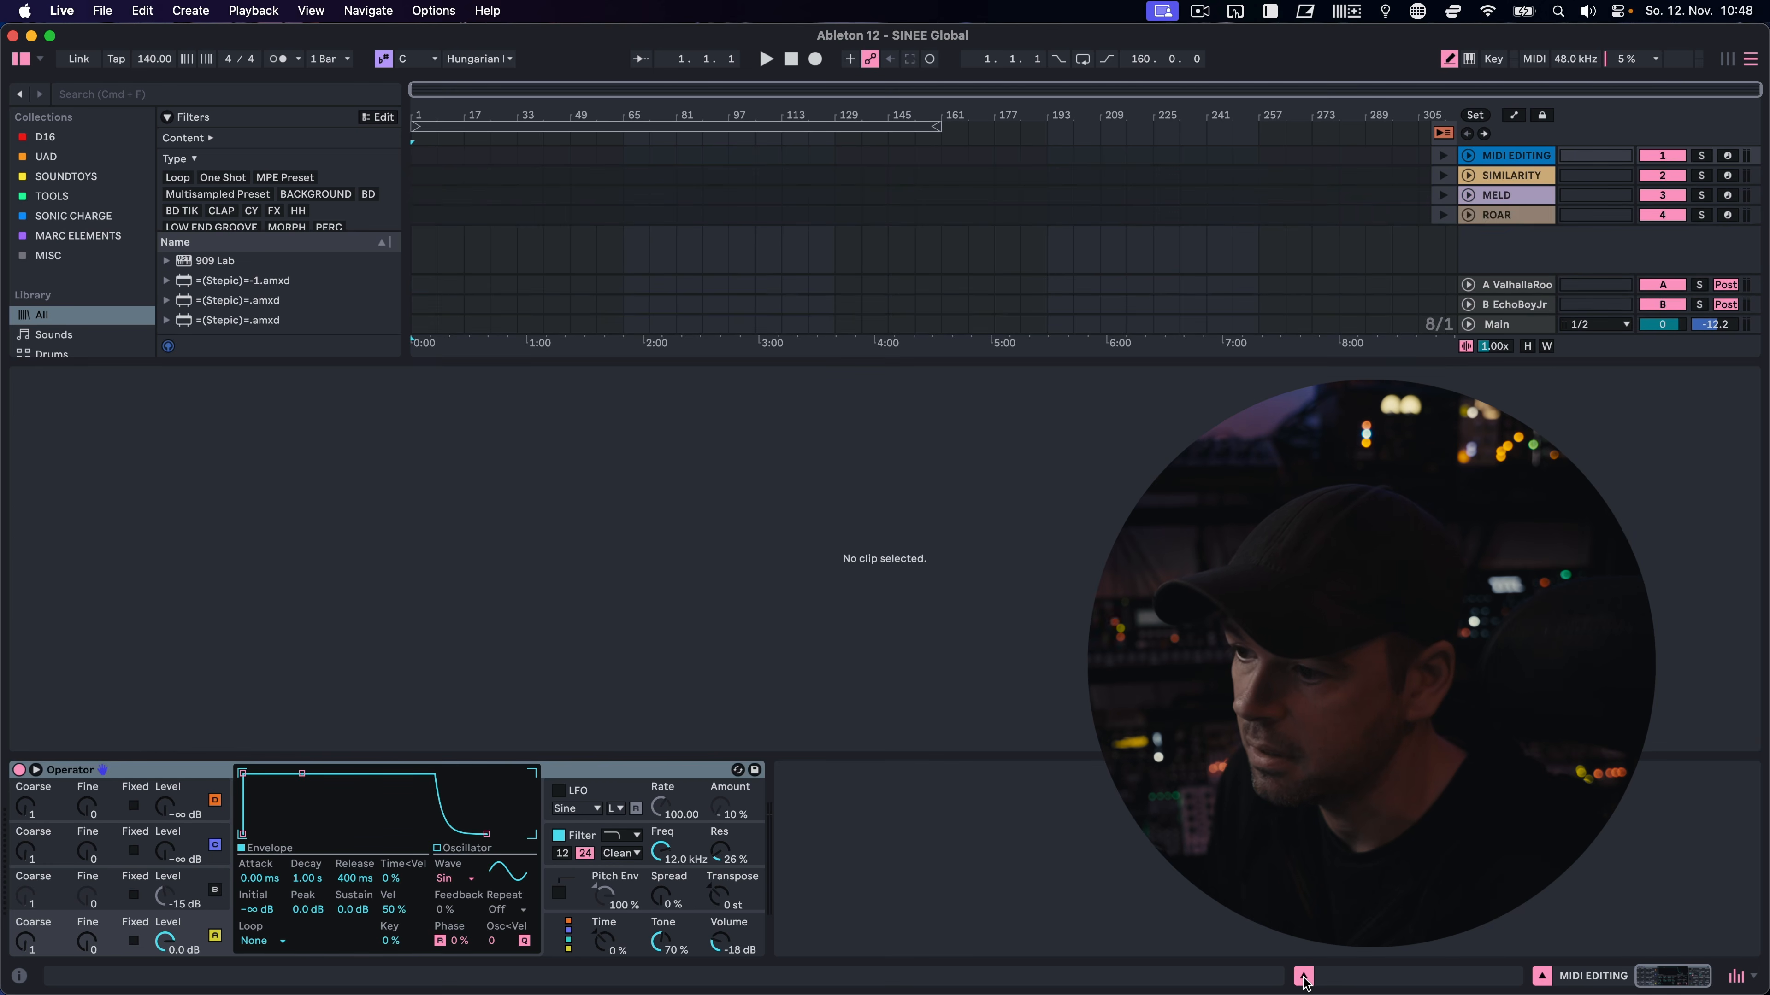
{"action": "left_click", "coordinate": [1304, 977]}
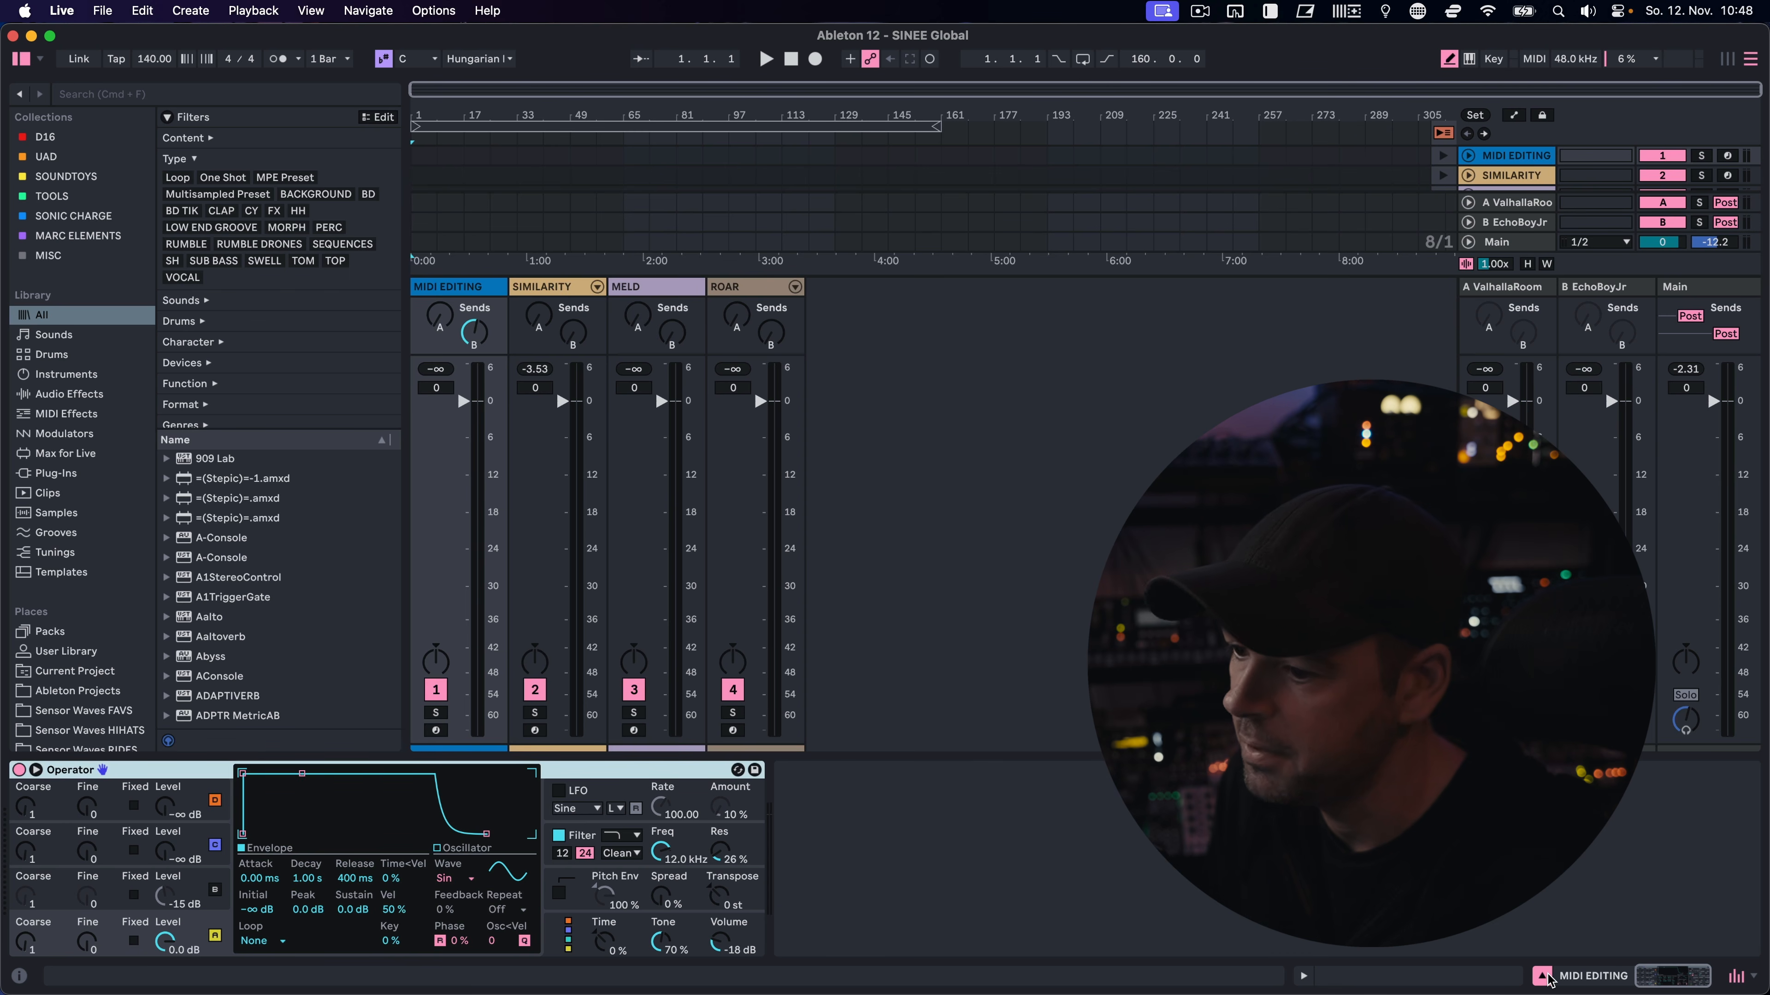
{"action": "left_click", "coordinate": [1304, 977]}
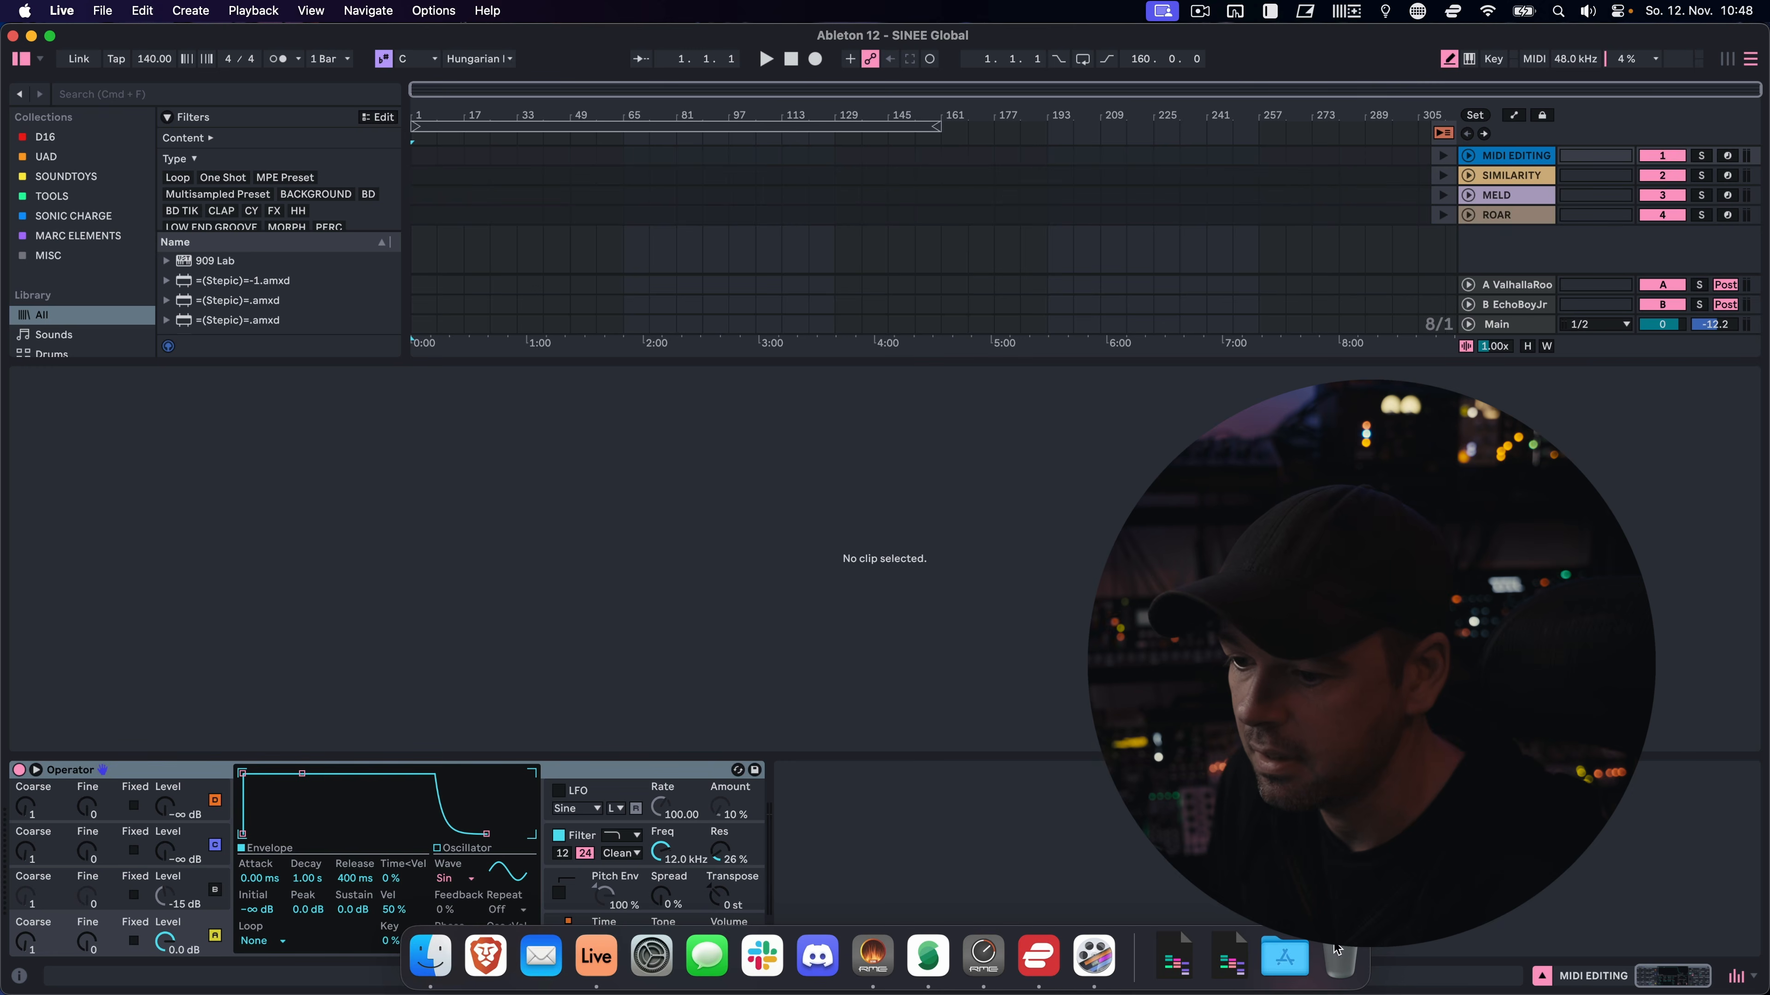
{"action": "left_click", "coordinate": [1542, 976]}
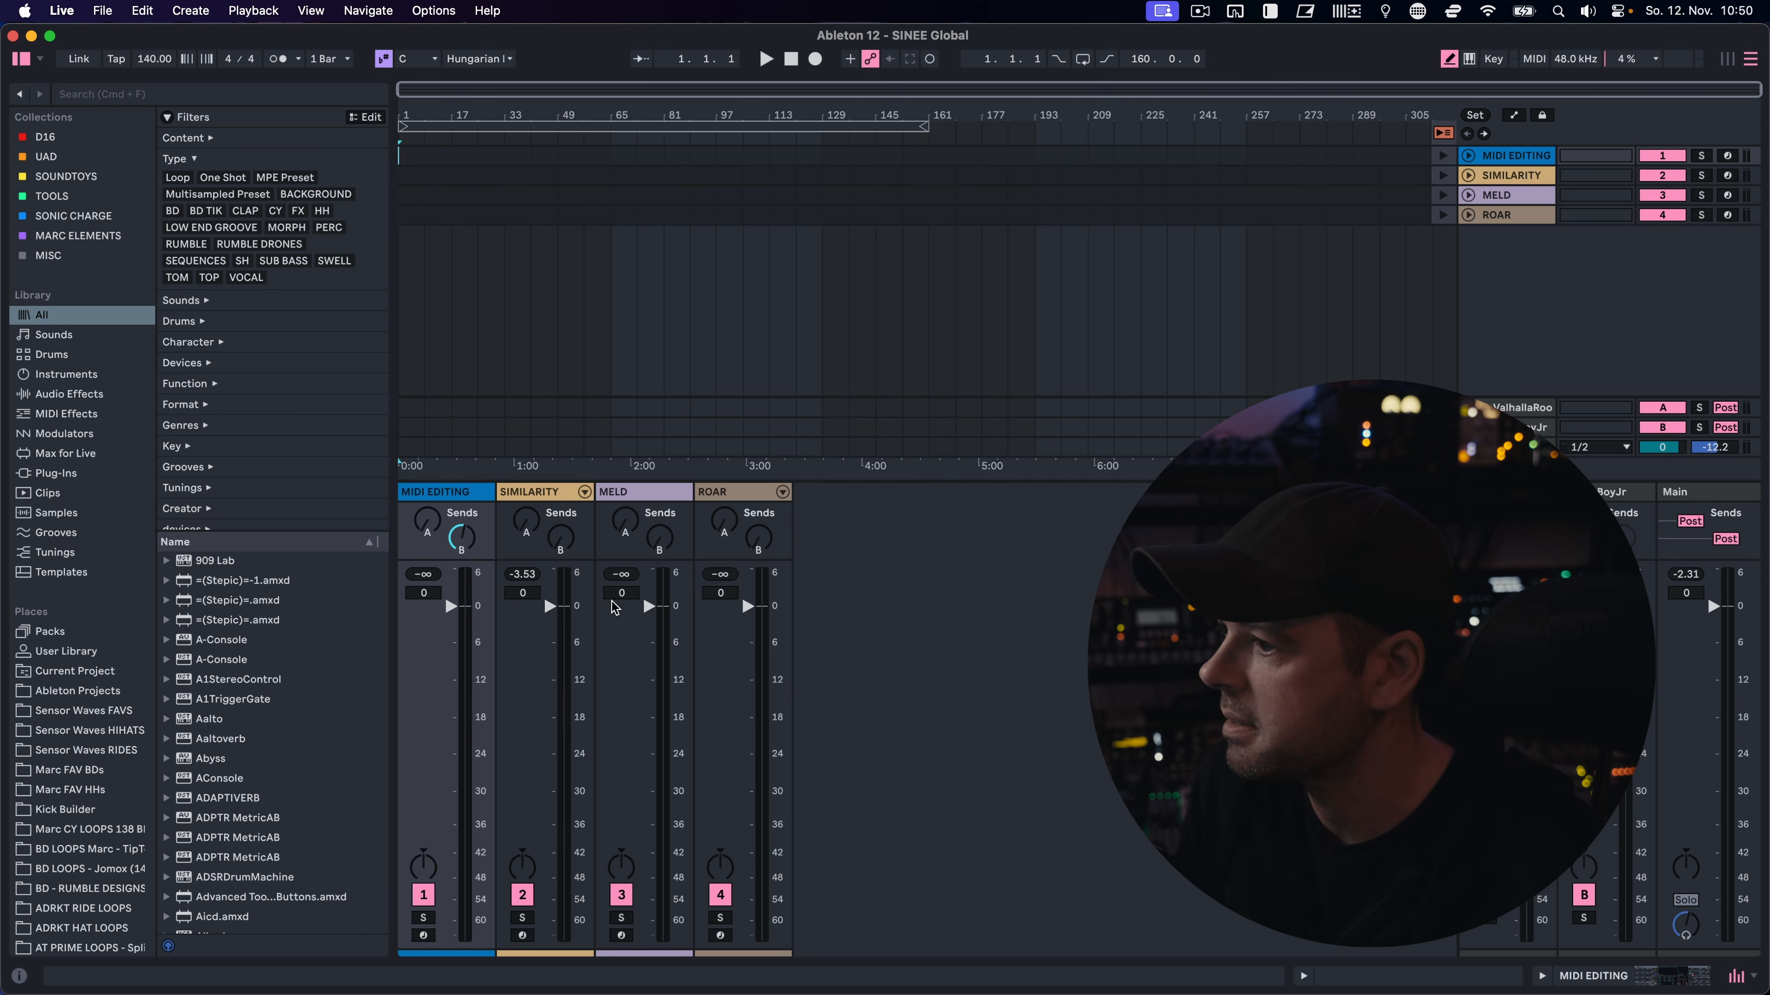
Shrink the browser to a narrow icon column and widen it again until the library labels are readable
{"action": "left_click_drag", "start_coordinate": [392, 424], "coordinate": [25, 450]}
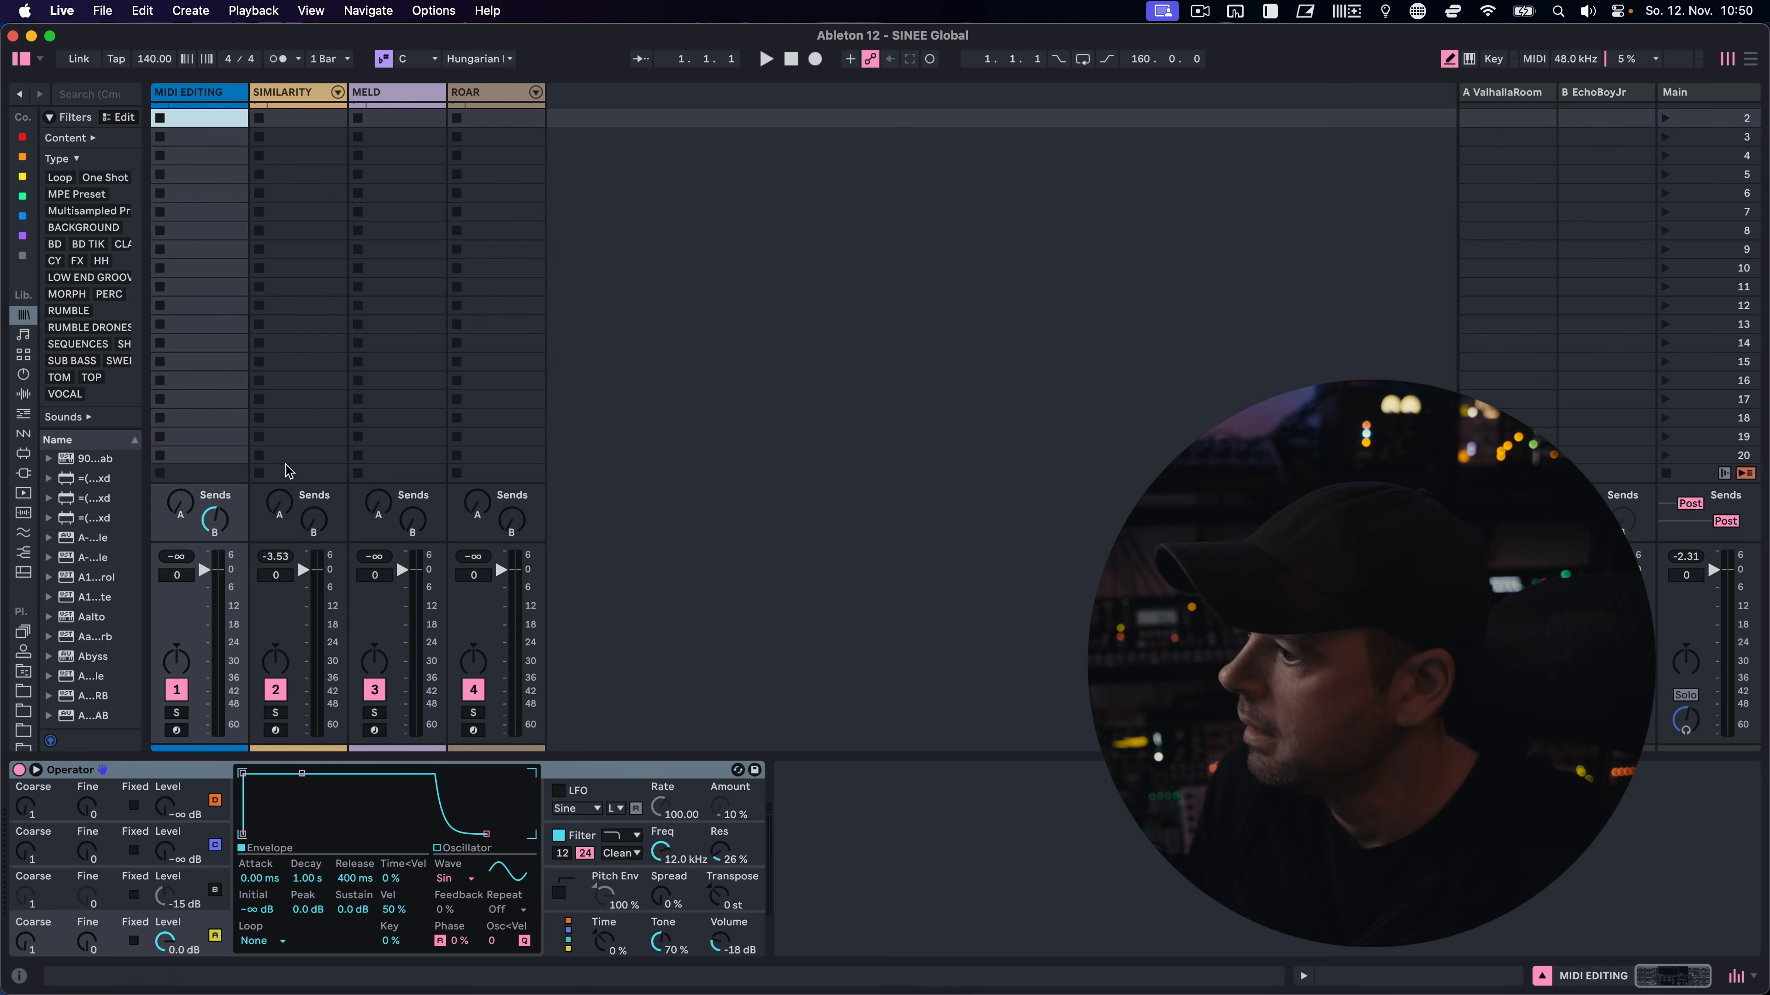
{"action": "left_click_drag", "start_coordinate": [148, 410], "coordinate": [312, 421]}
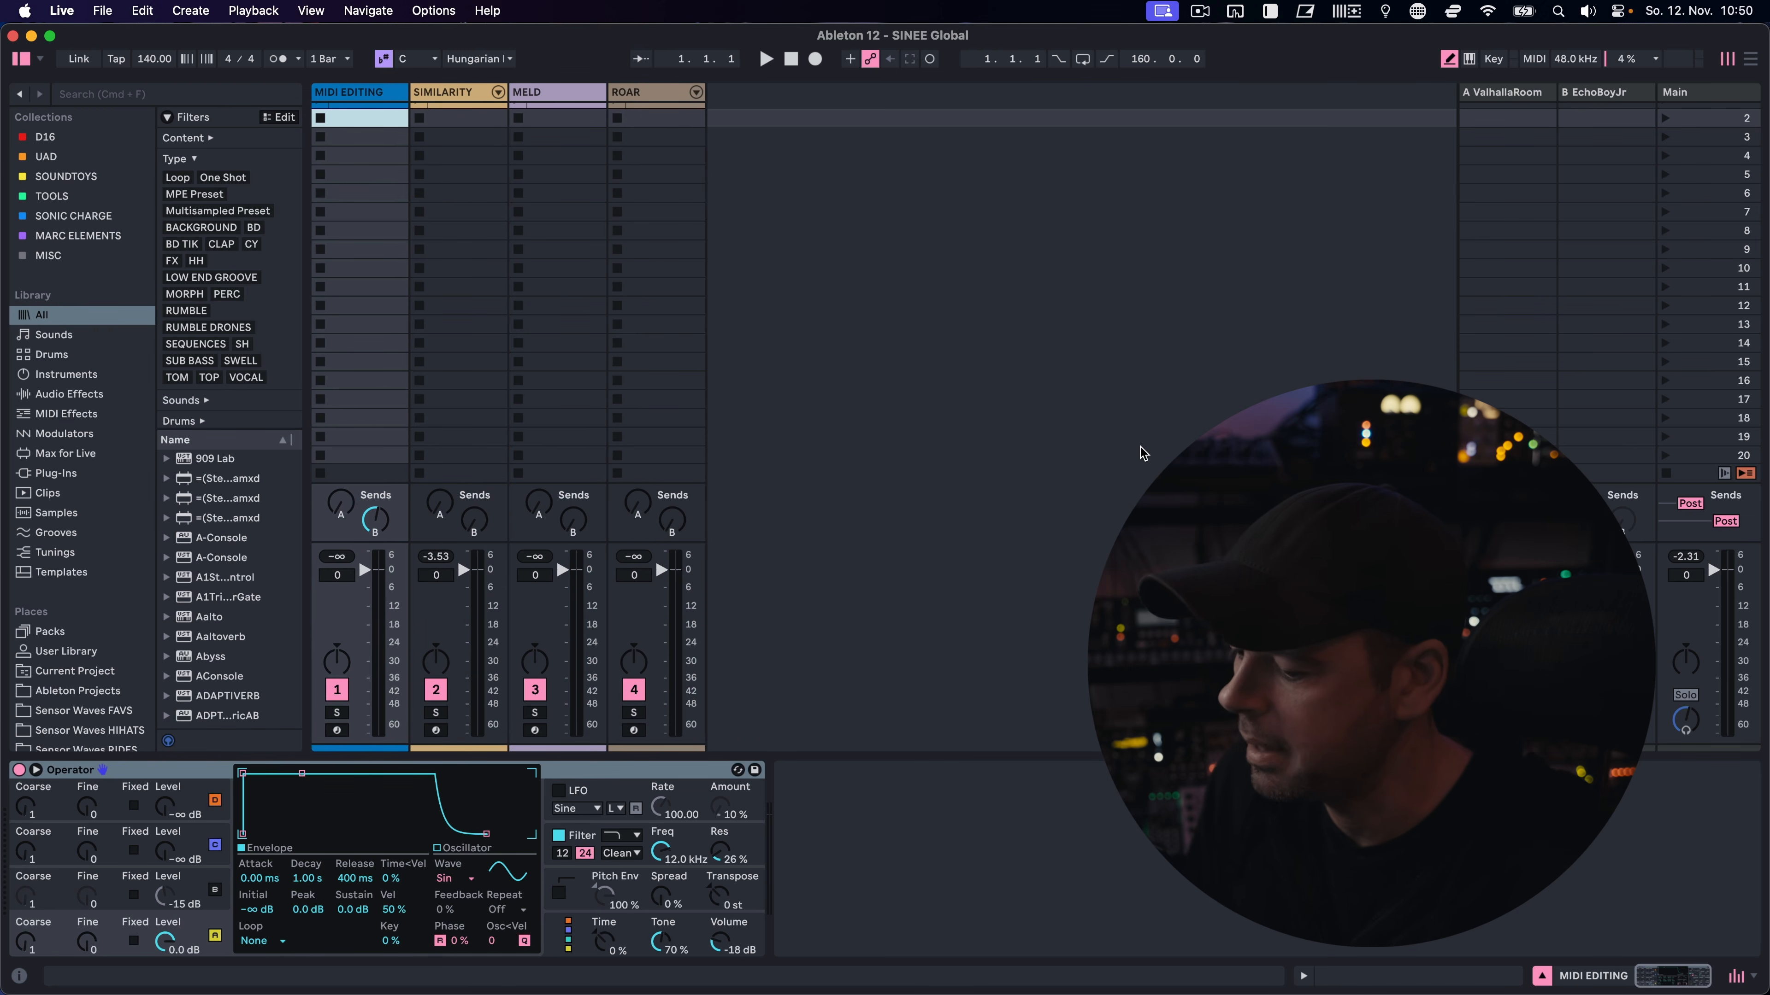
Compare the Arrangement and Session layouts by switching between them, finishing in the Session view
{"action": "key", "text": "Tab"}
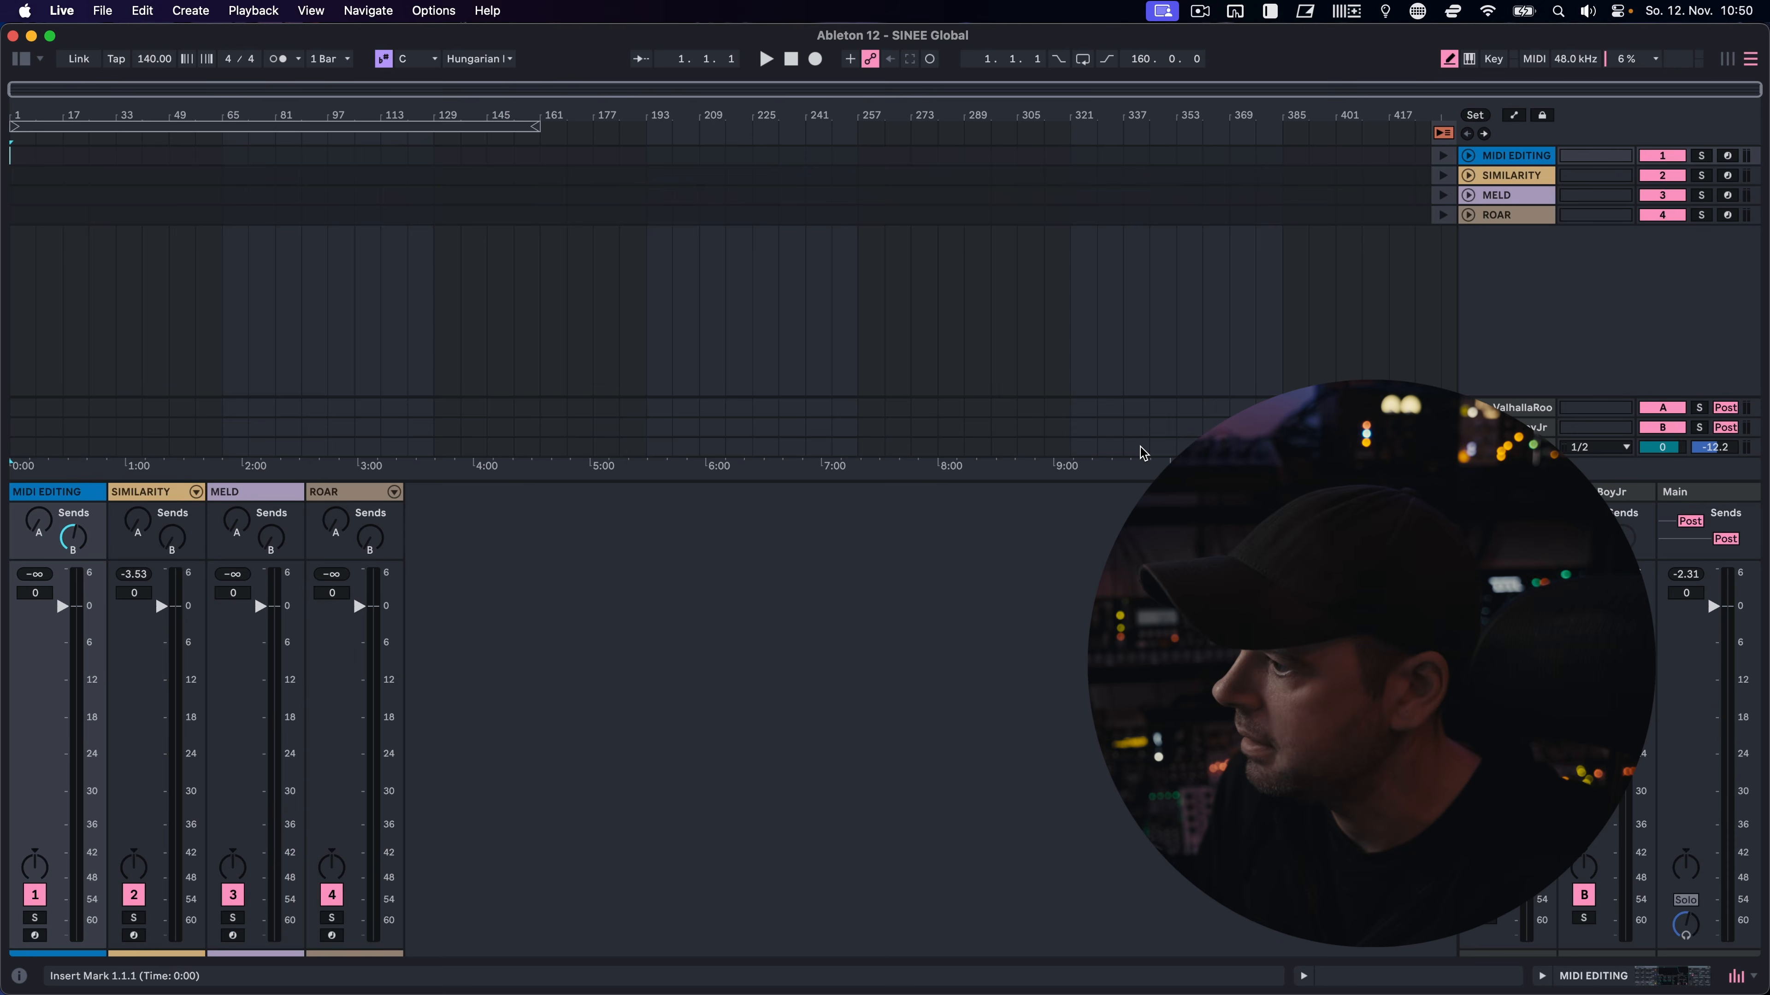
{"action": "key", "text": "Tab"}
{"action": "key", "text": "Tab"}
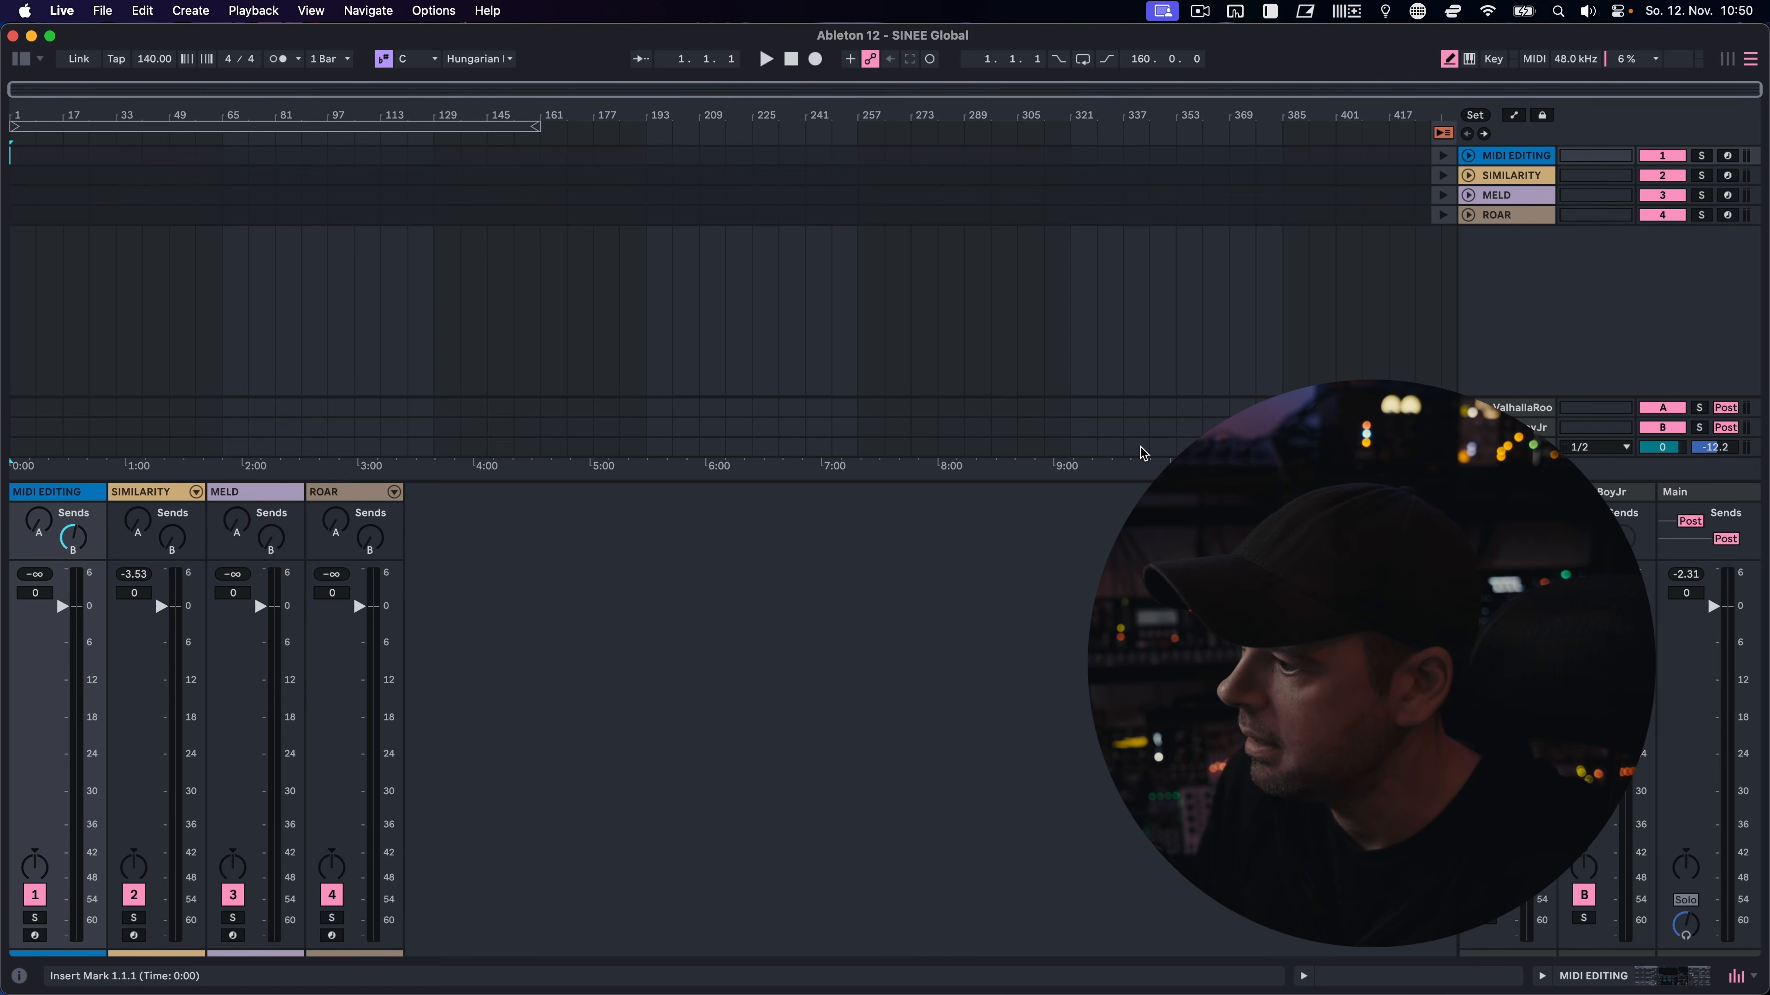
{"action": "key", "text": "Tab"}
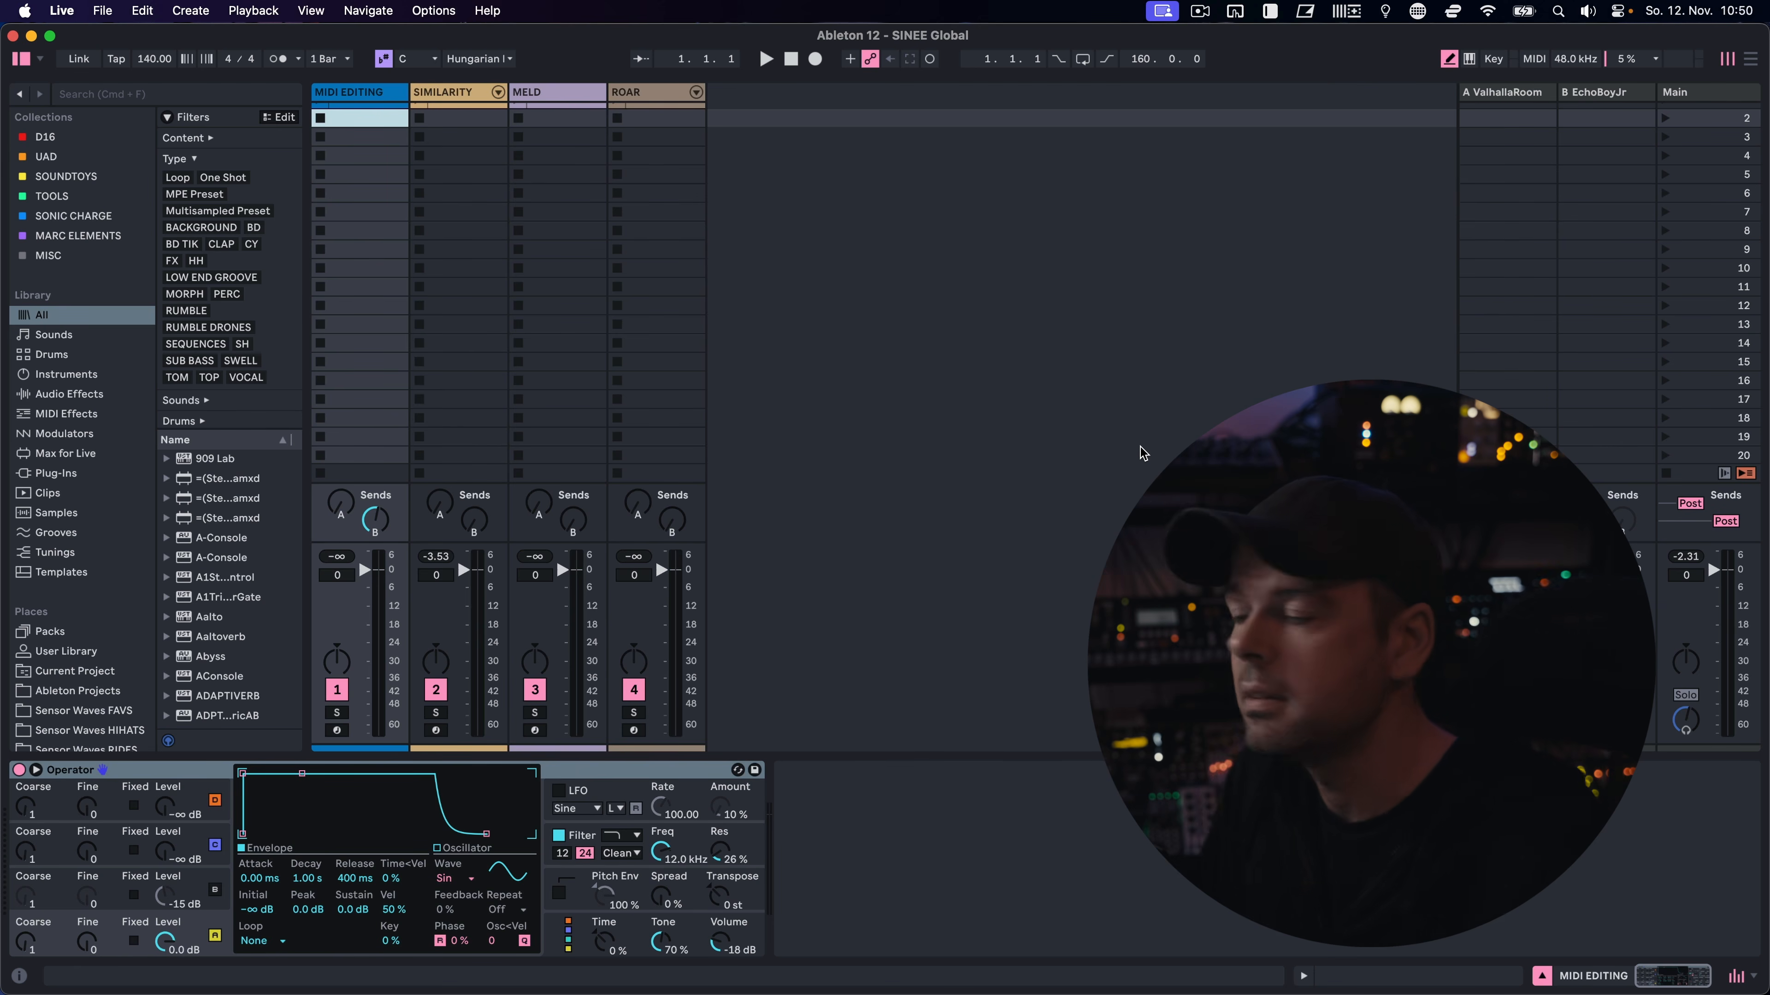
Open the first clip of the MIDI EDITING track in the MIDI note editor
{"action": "scroll", "coordinate": [1142, 453], "scroll_direction": "up", "scroll_amount": 1}
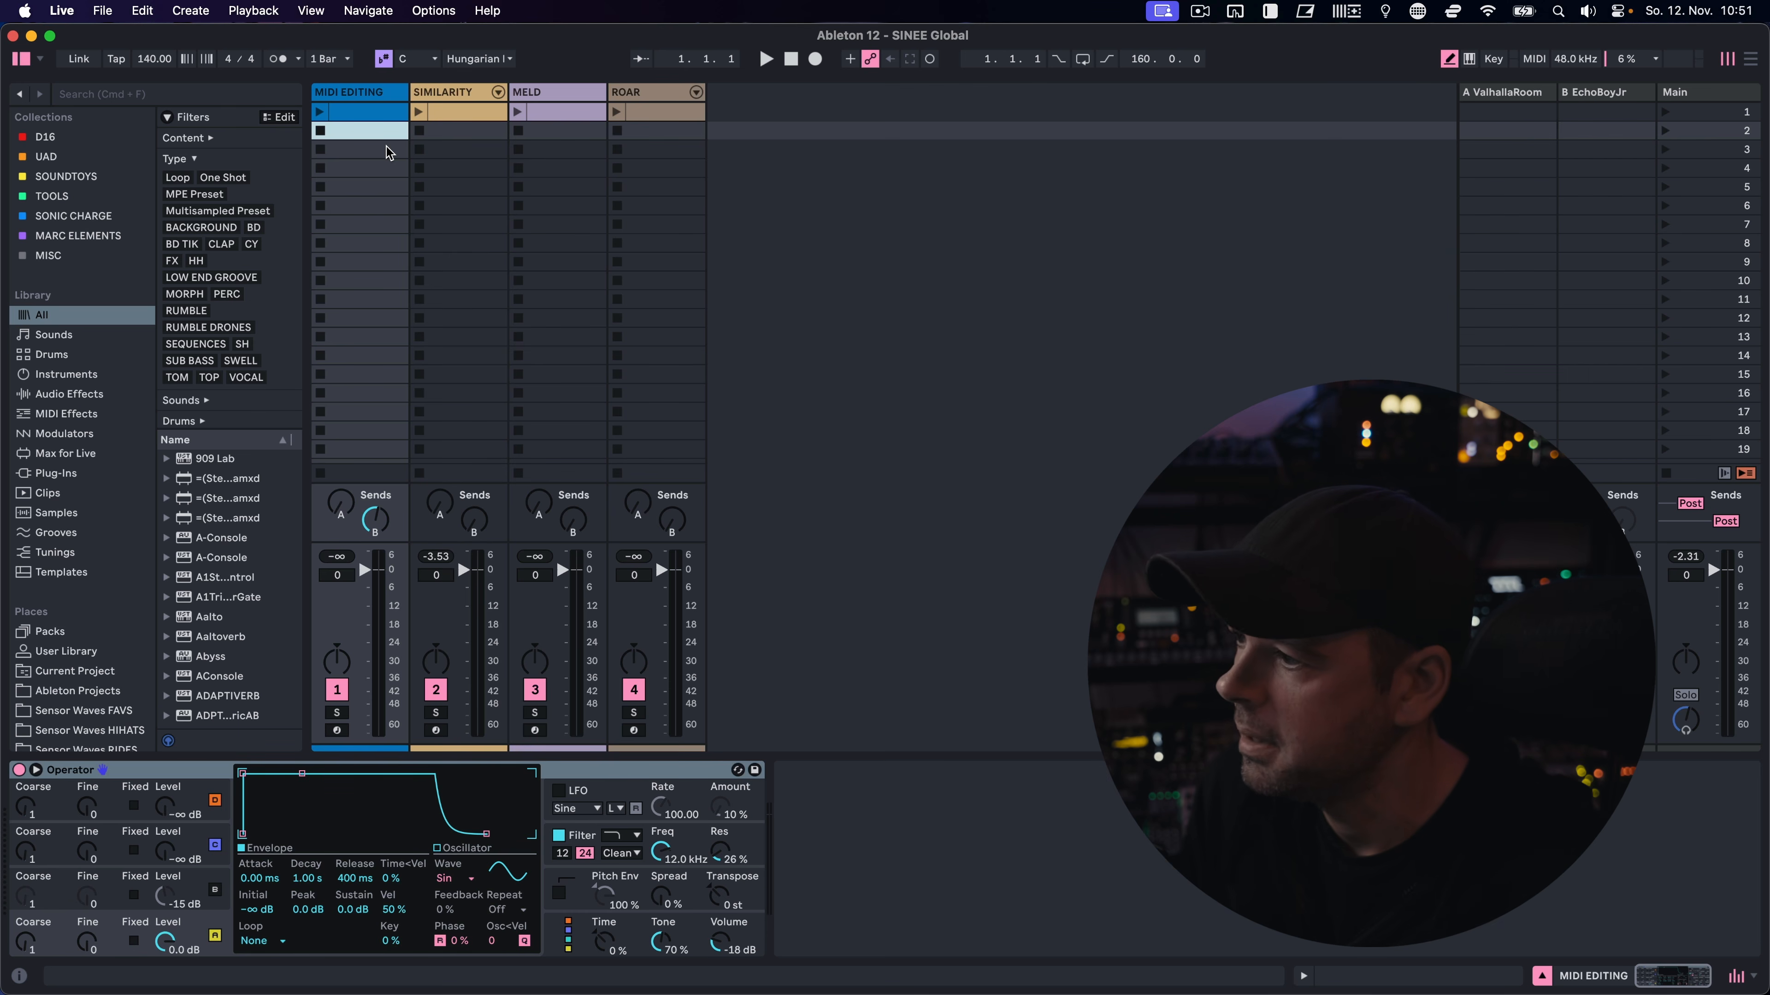
{"action": "left_click", "coordinate": [379, 113]}
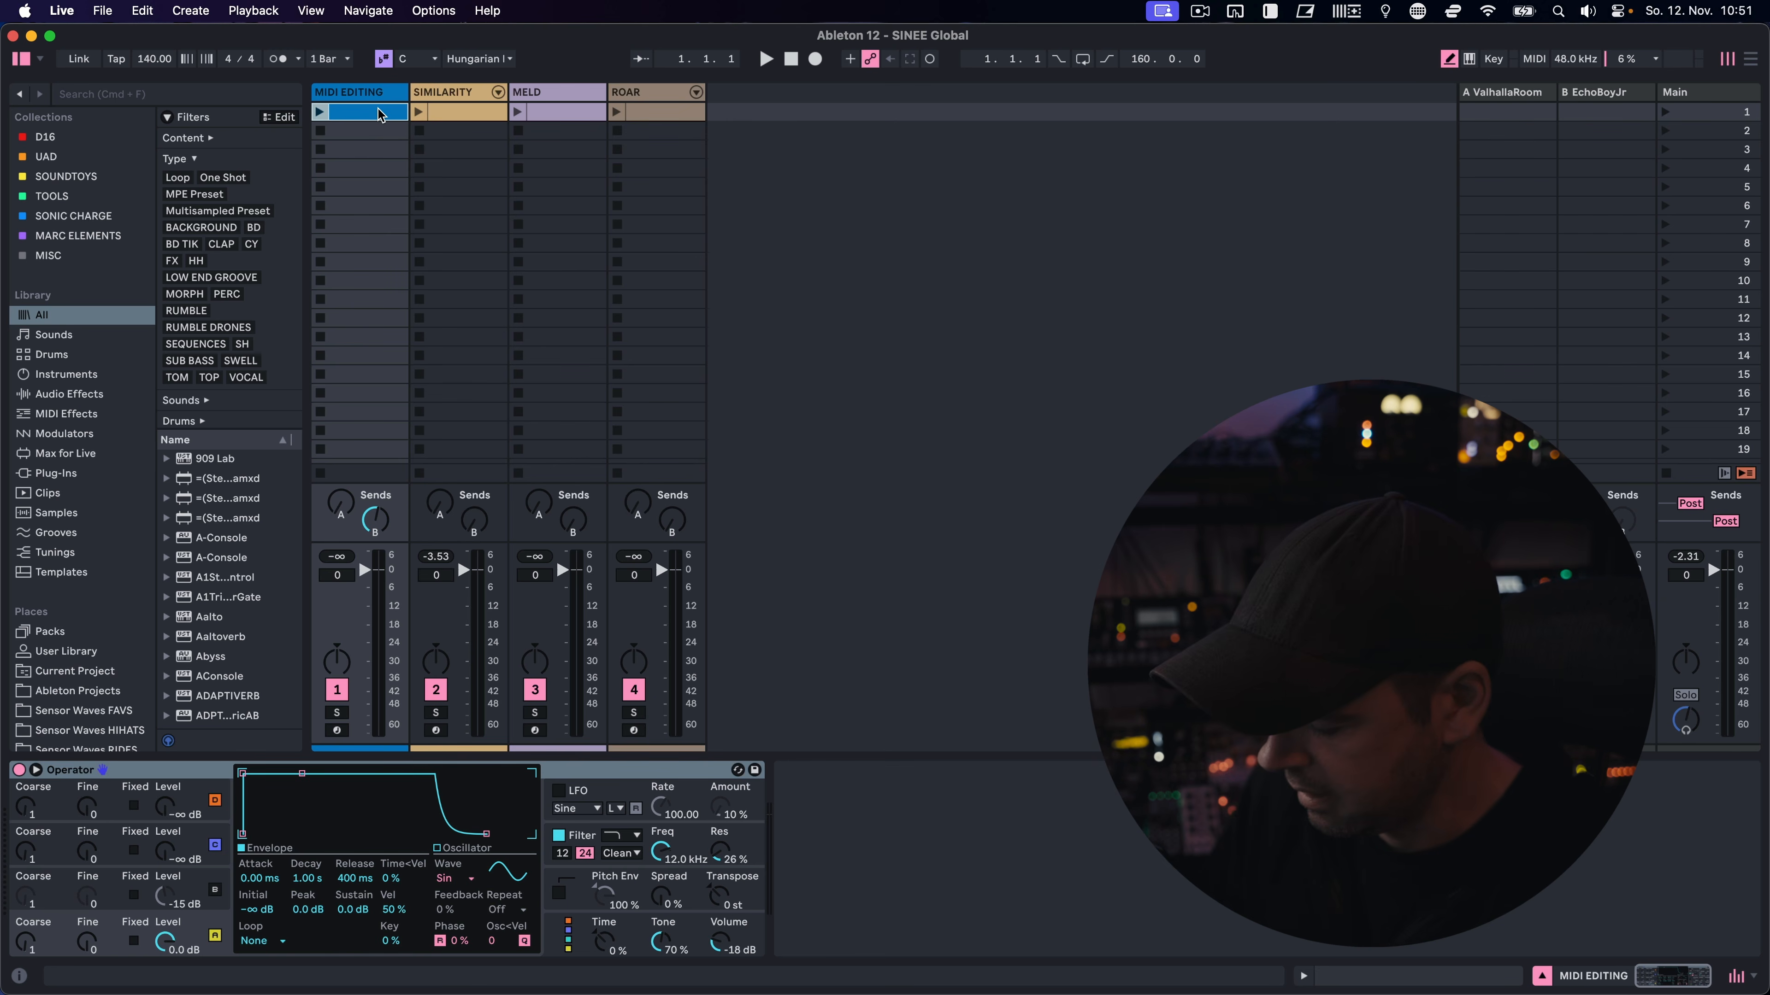
{"action": "double_click", "coordinate": [379, 111]}
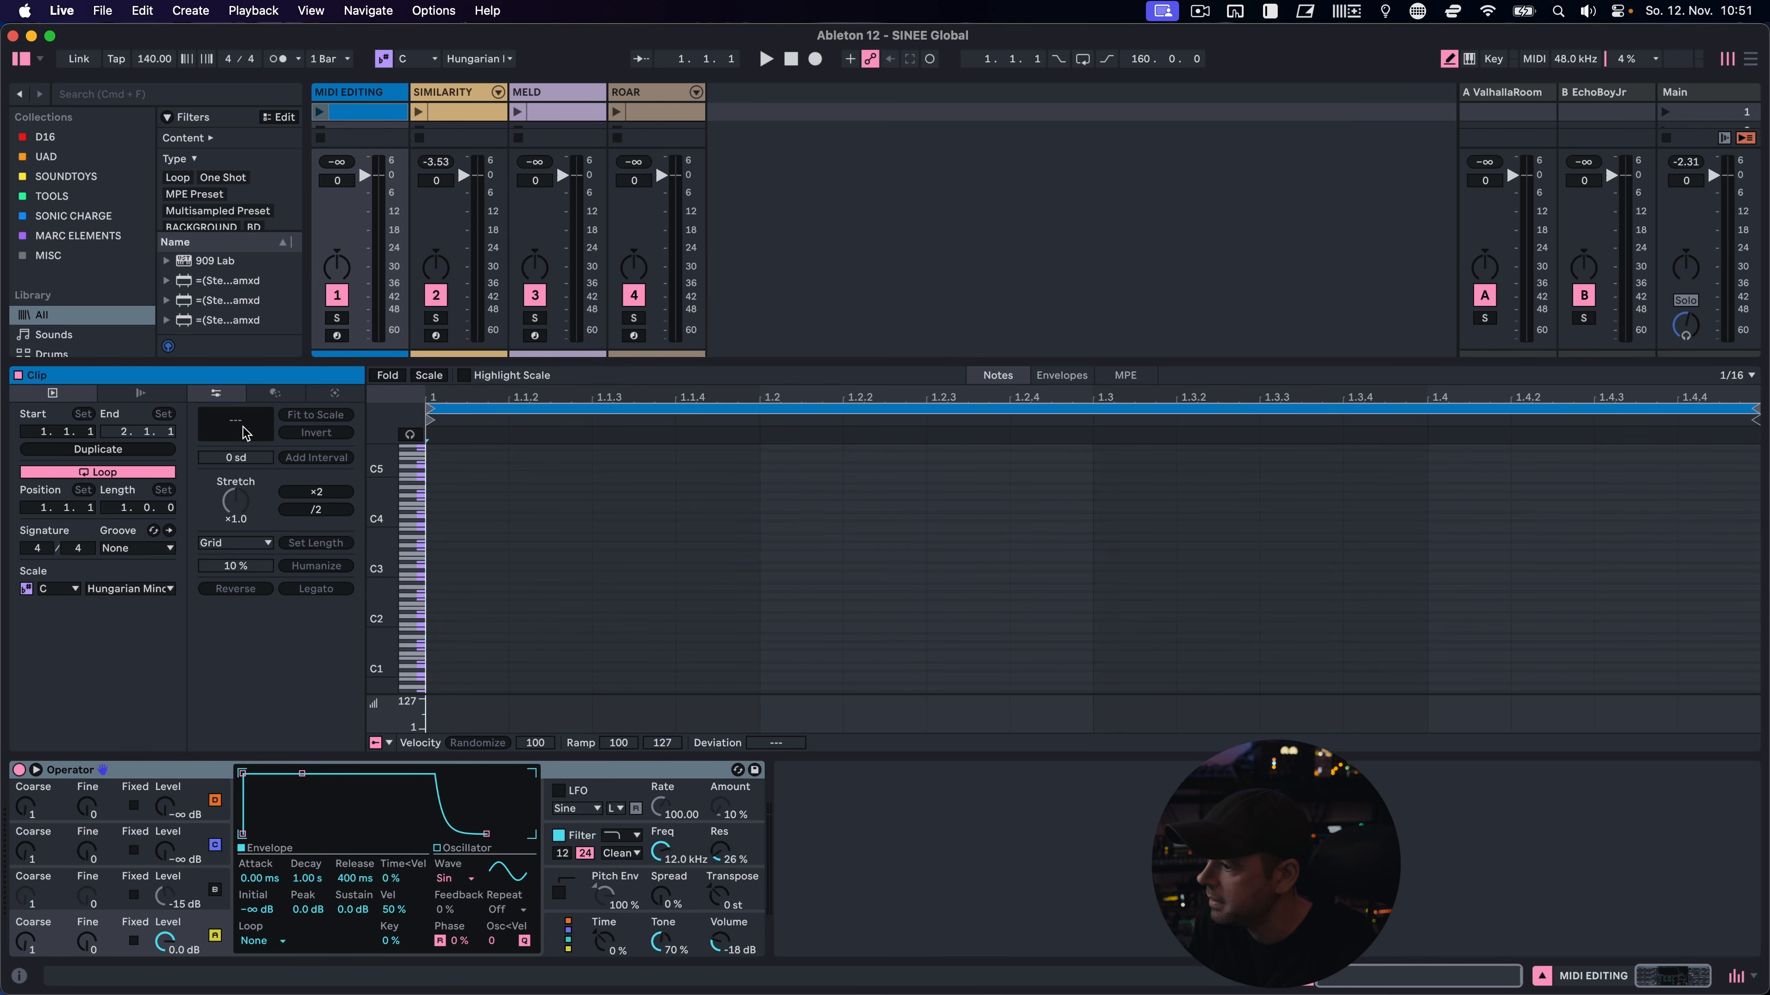
Show the clip's MIDI transformation tools and look through the available transformations, keeping Arpeggiate selected
{"action": "left_click", "coordinate": [274, 393]}
{"action": "left_click", "coordinate": [285, 416]}
{"action": "left_click", "coordinate": [285, 419]}
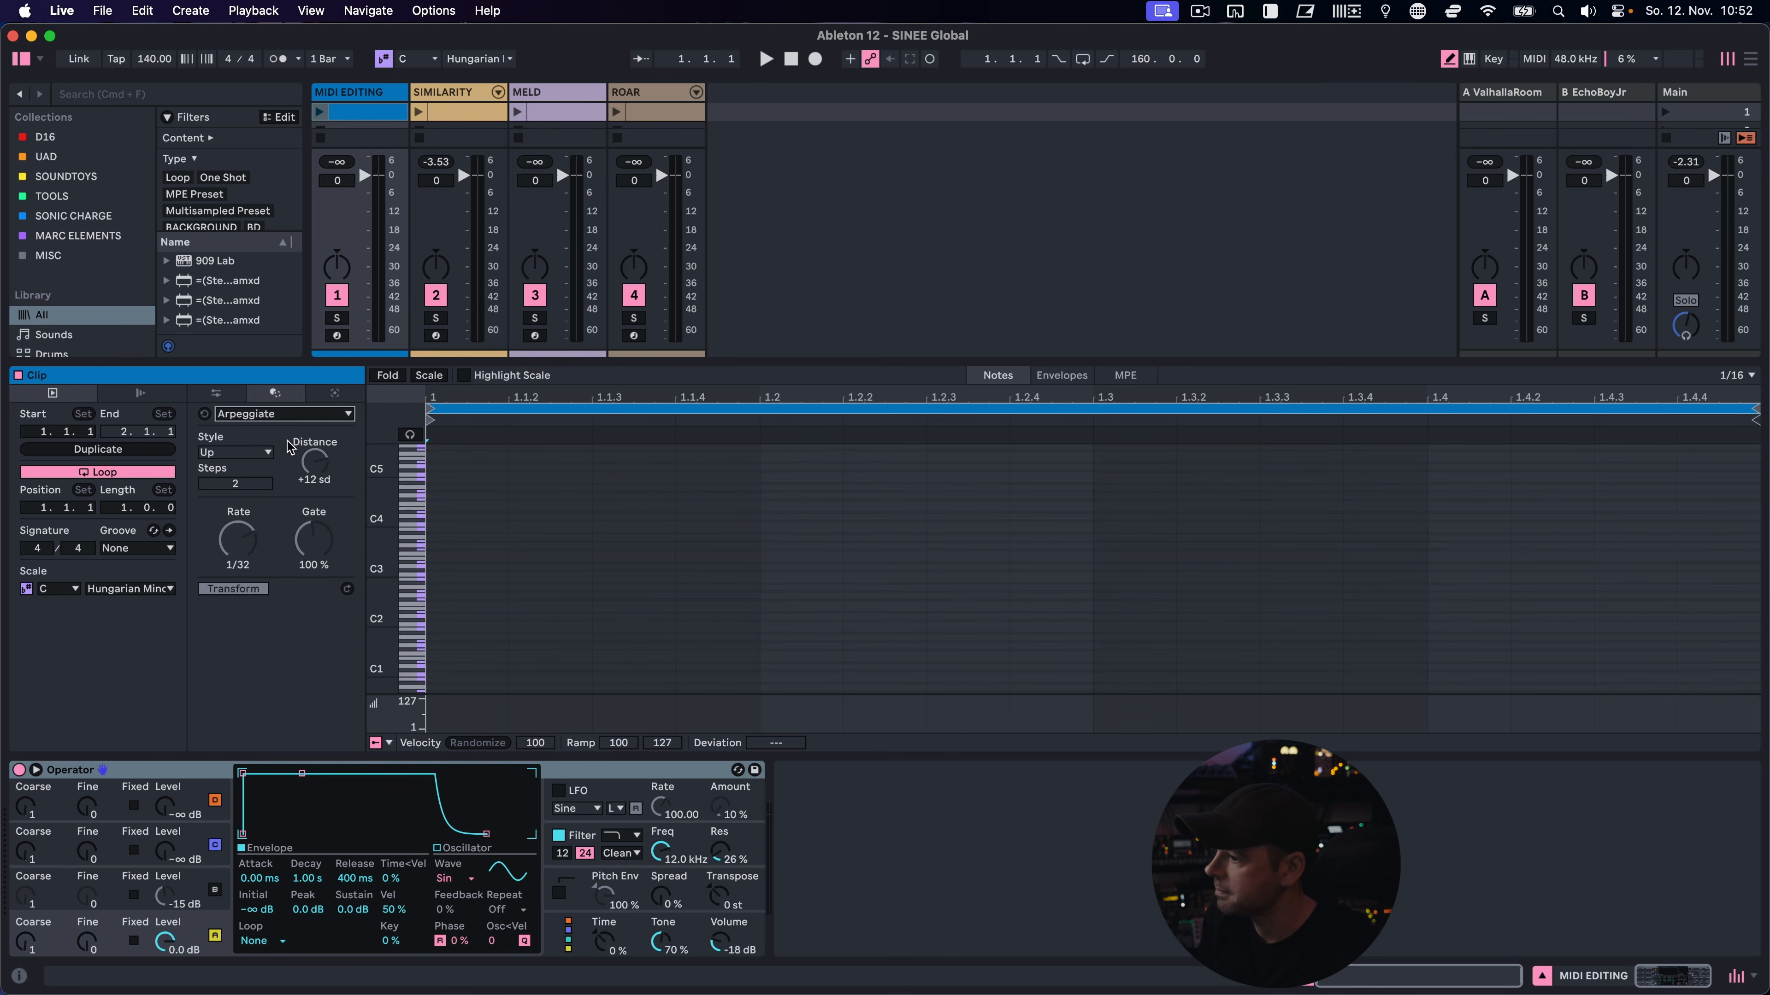
Show the clip's MIDI generators and choose the Seed generator
{"action": "left_click", "coordinate": [341, 396]}
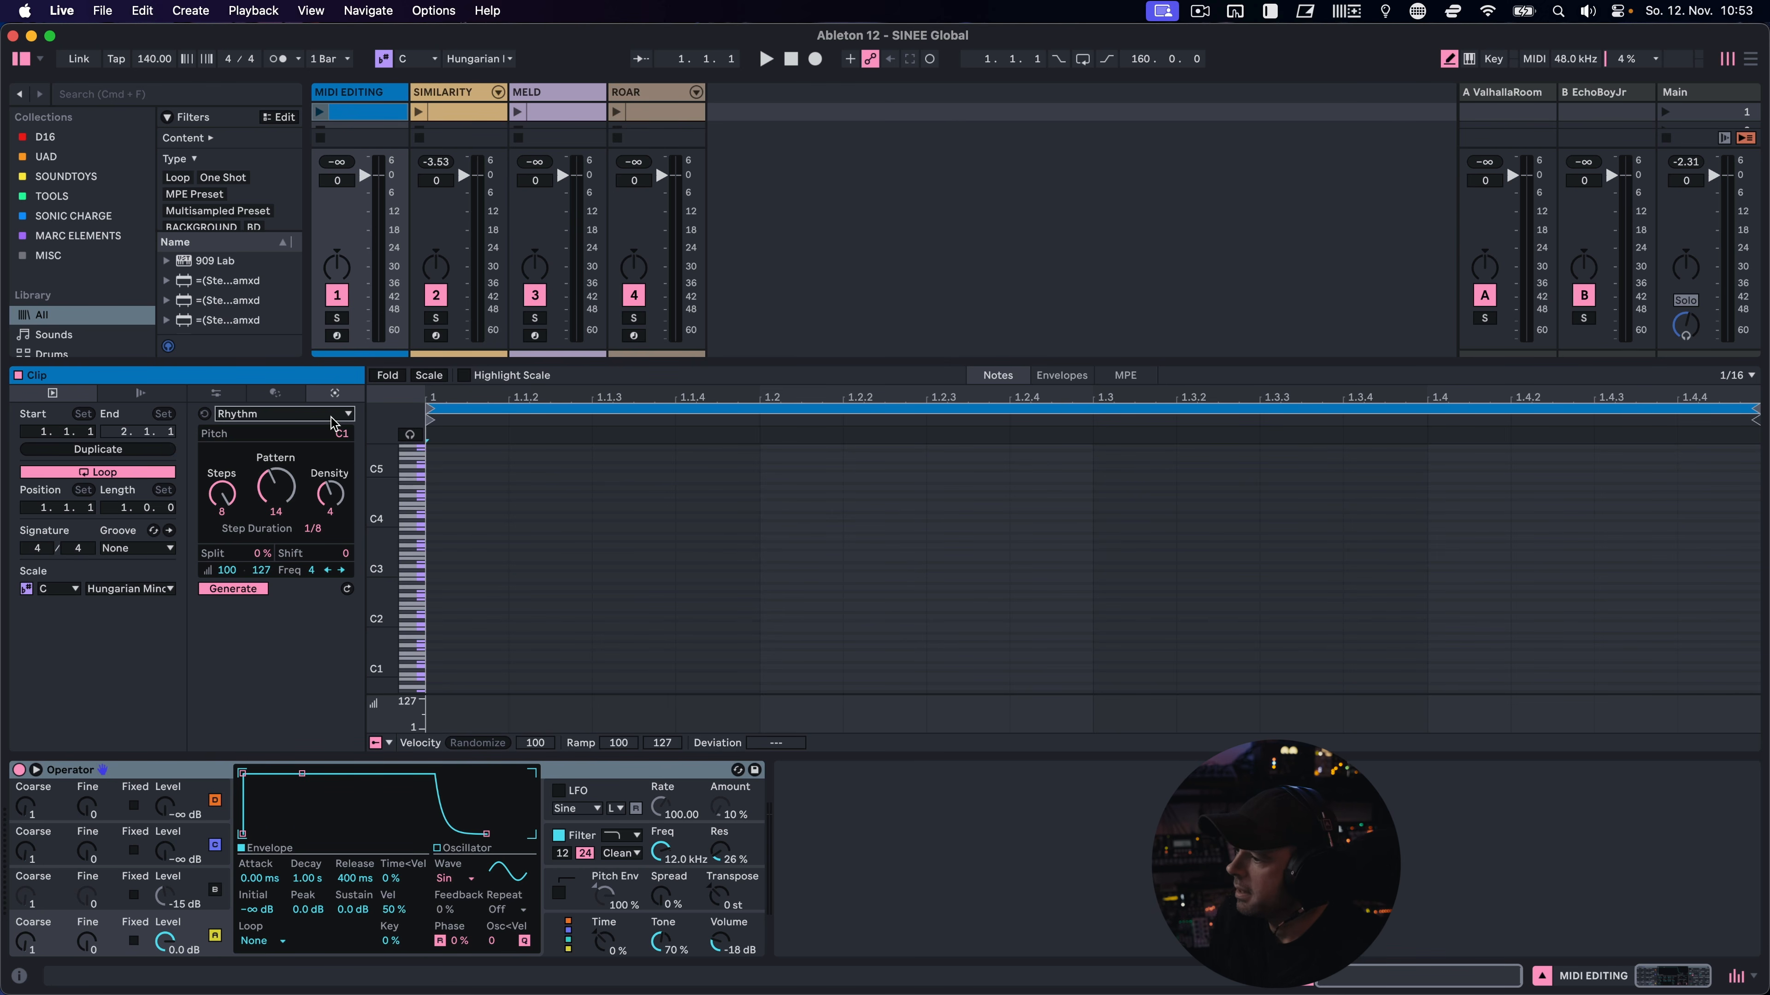
{"action": "left_click", "coordinate": [333, 417]}
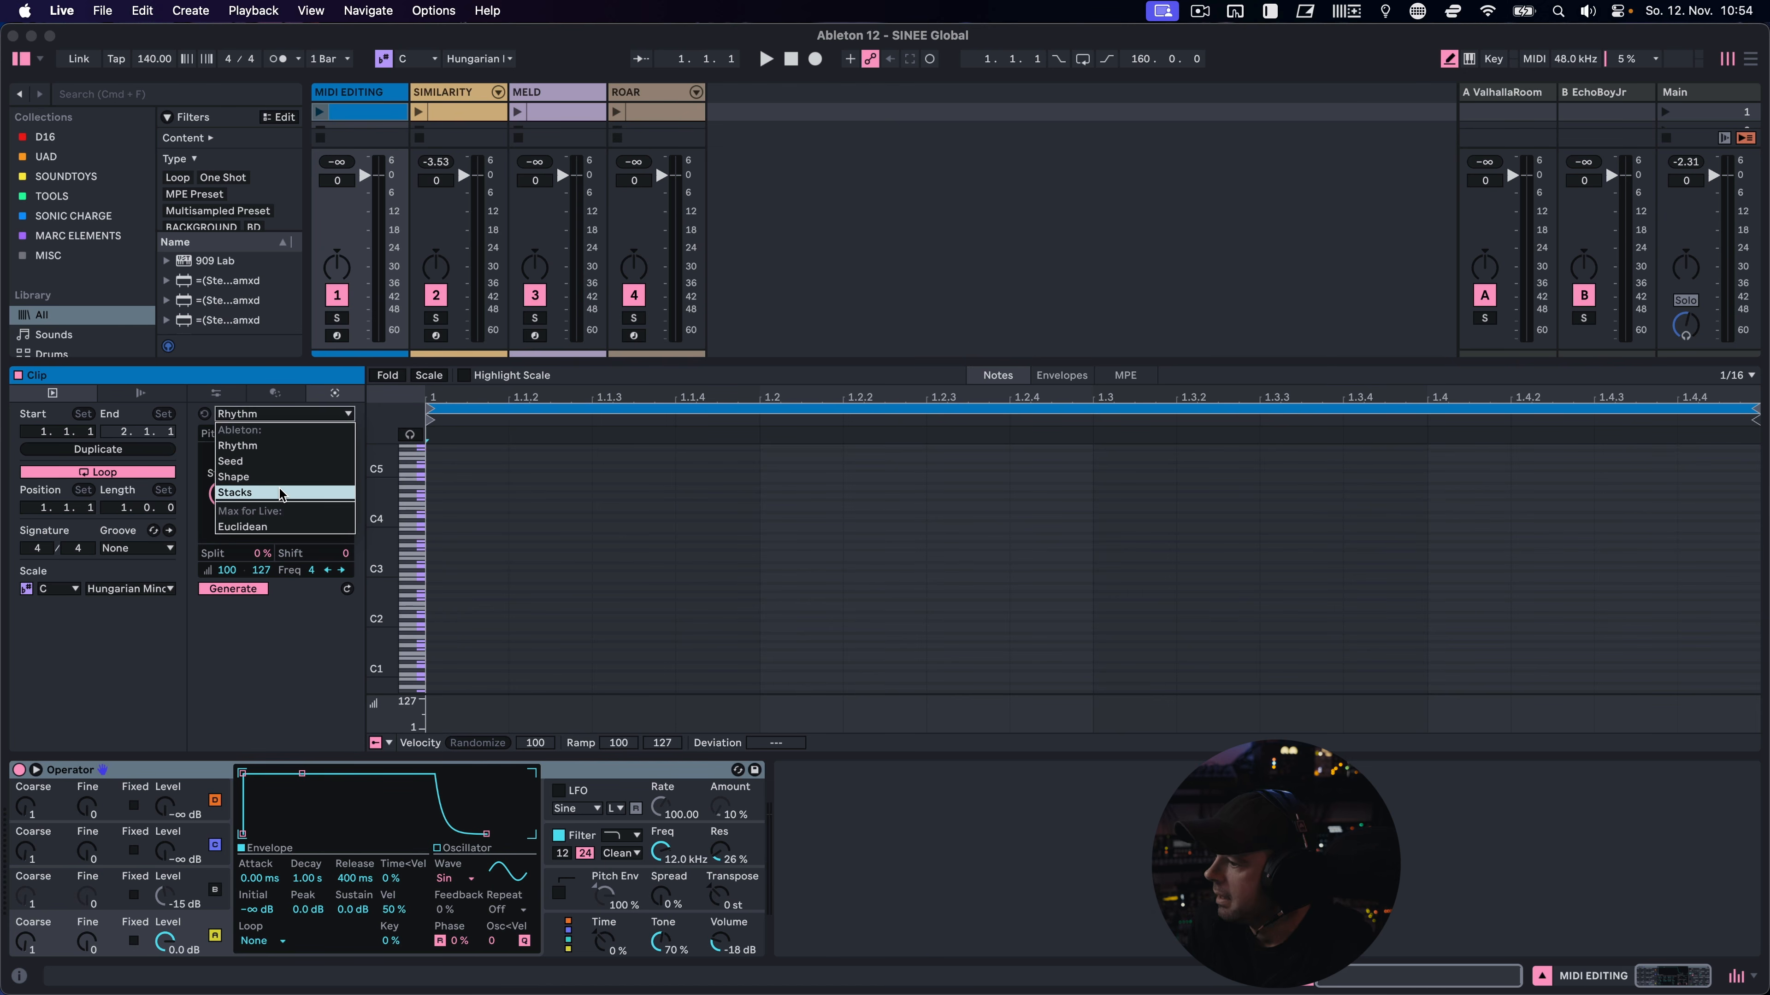
{"action": "left_click", "coordinate": [244, 461]}
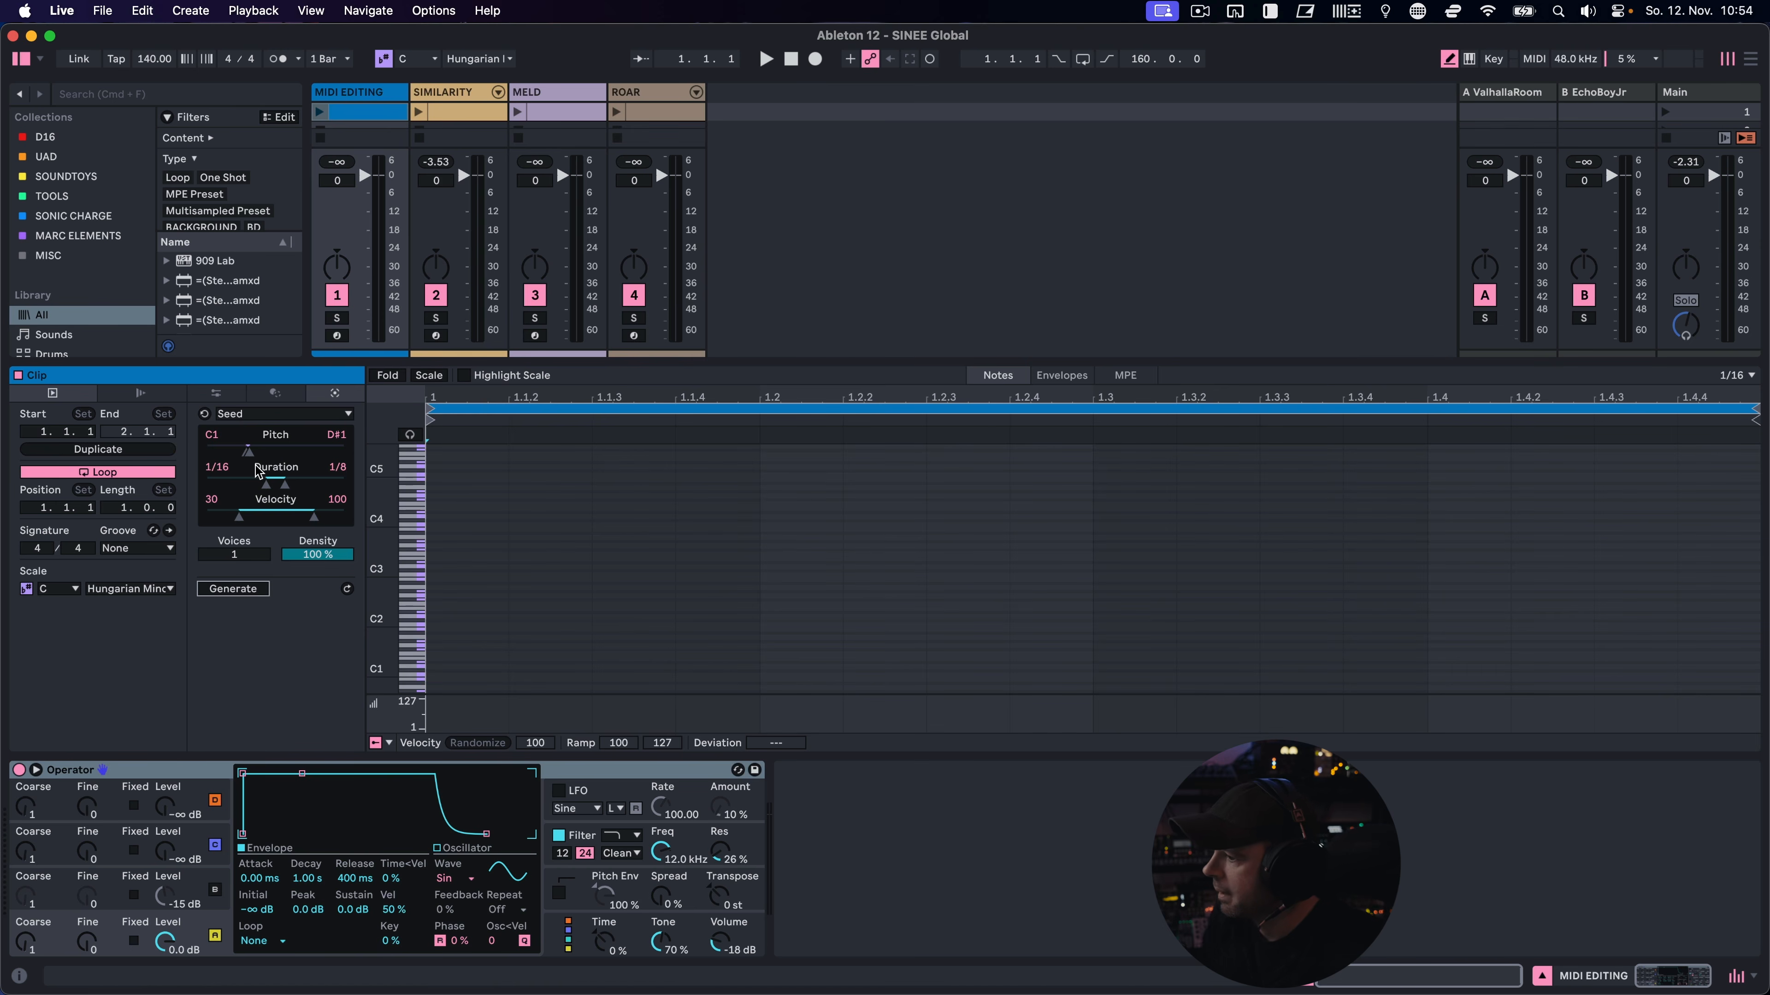
Set the Seed generator to a pitch range of C2 to D6, durations of 1/16 to 1/8 and 1 voice
{"action": "left_click_drag", "start_coordinate": [252, 455], "coordinate": [311, 453]}
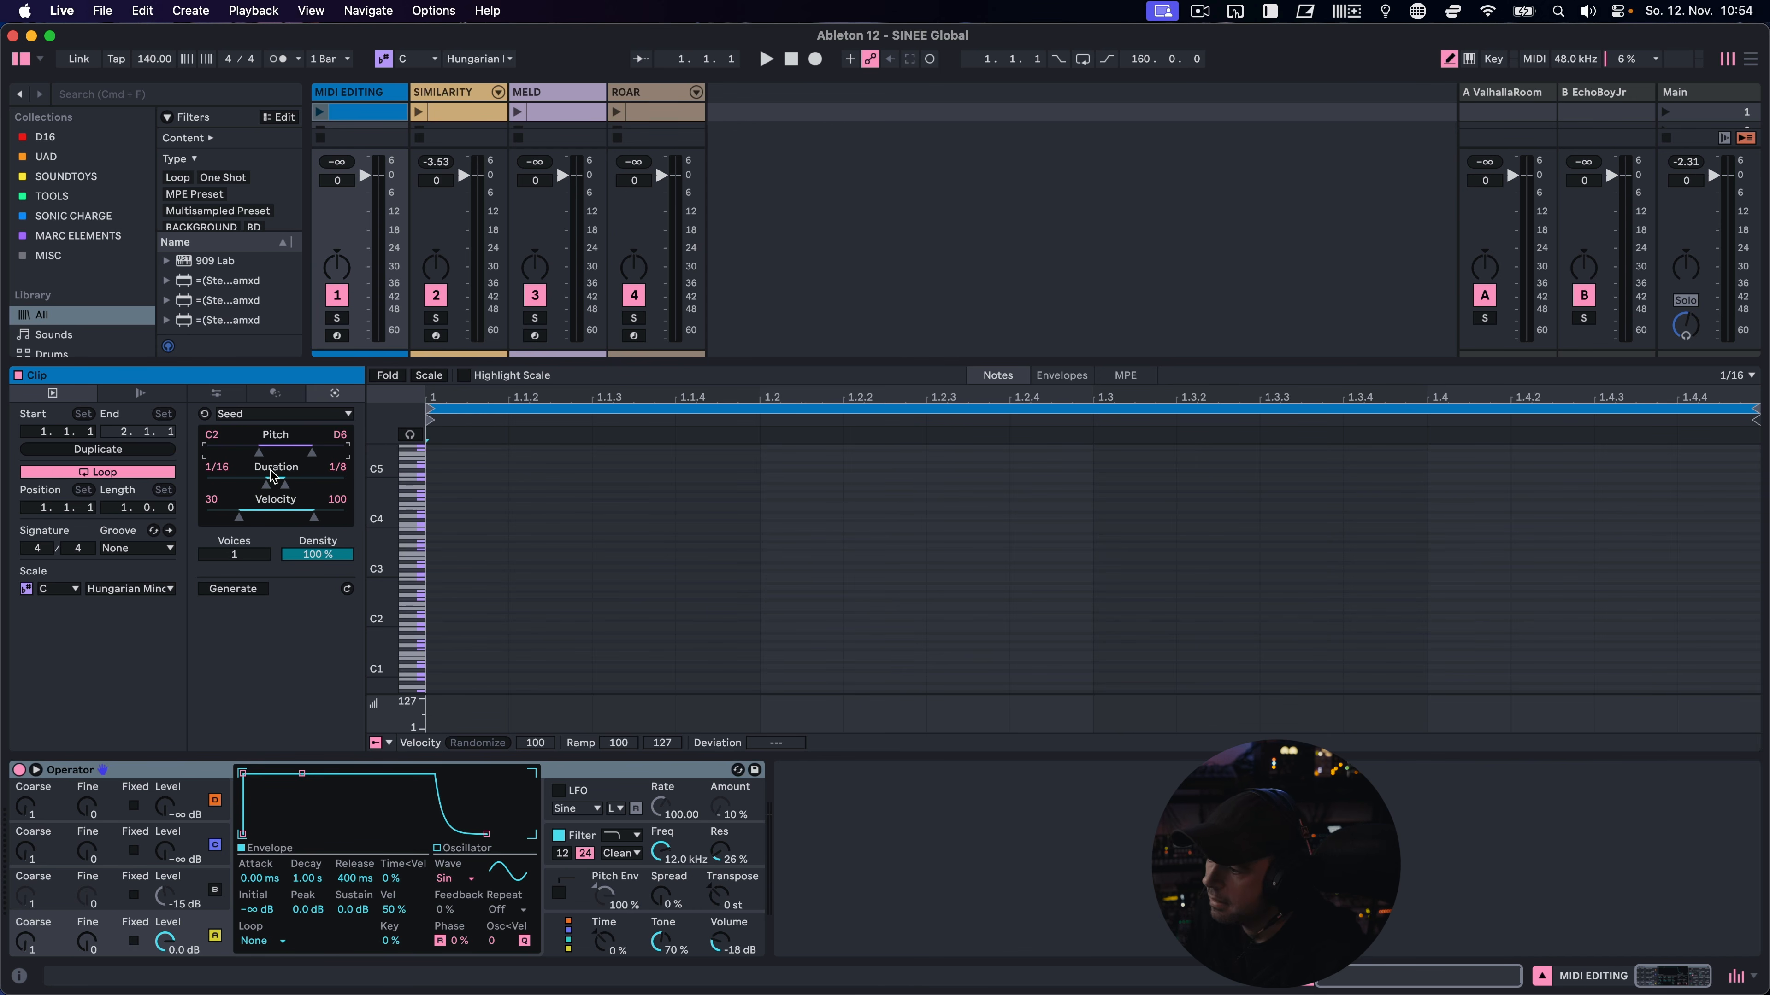
{"action": "mouse_move", "coordinate": [270, 484]}
{"action": "left_mouse_down"}
{"action": "mouse_move", "coordinate": [248, 484]}
{"action": "mouse_move", "coordinate": [266, 484]}
{"action": "left_mouse_up"}
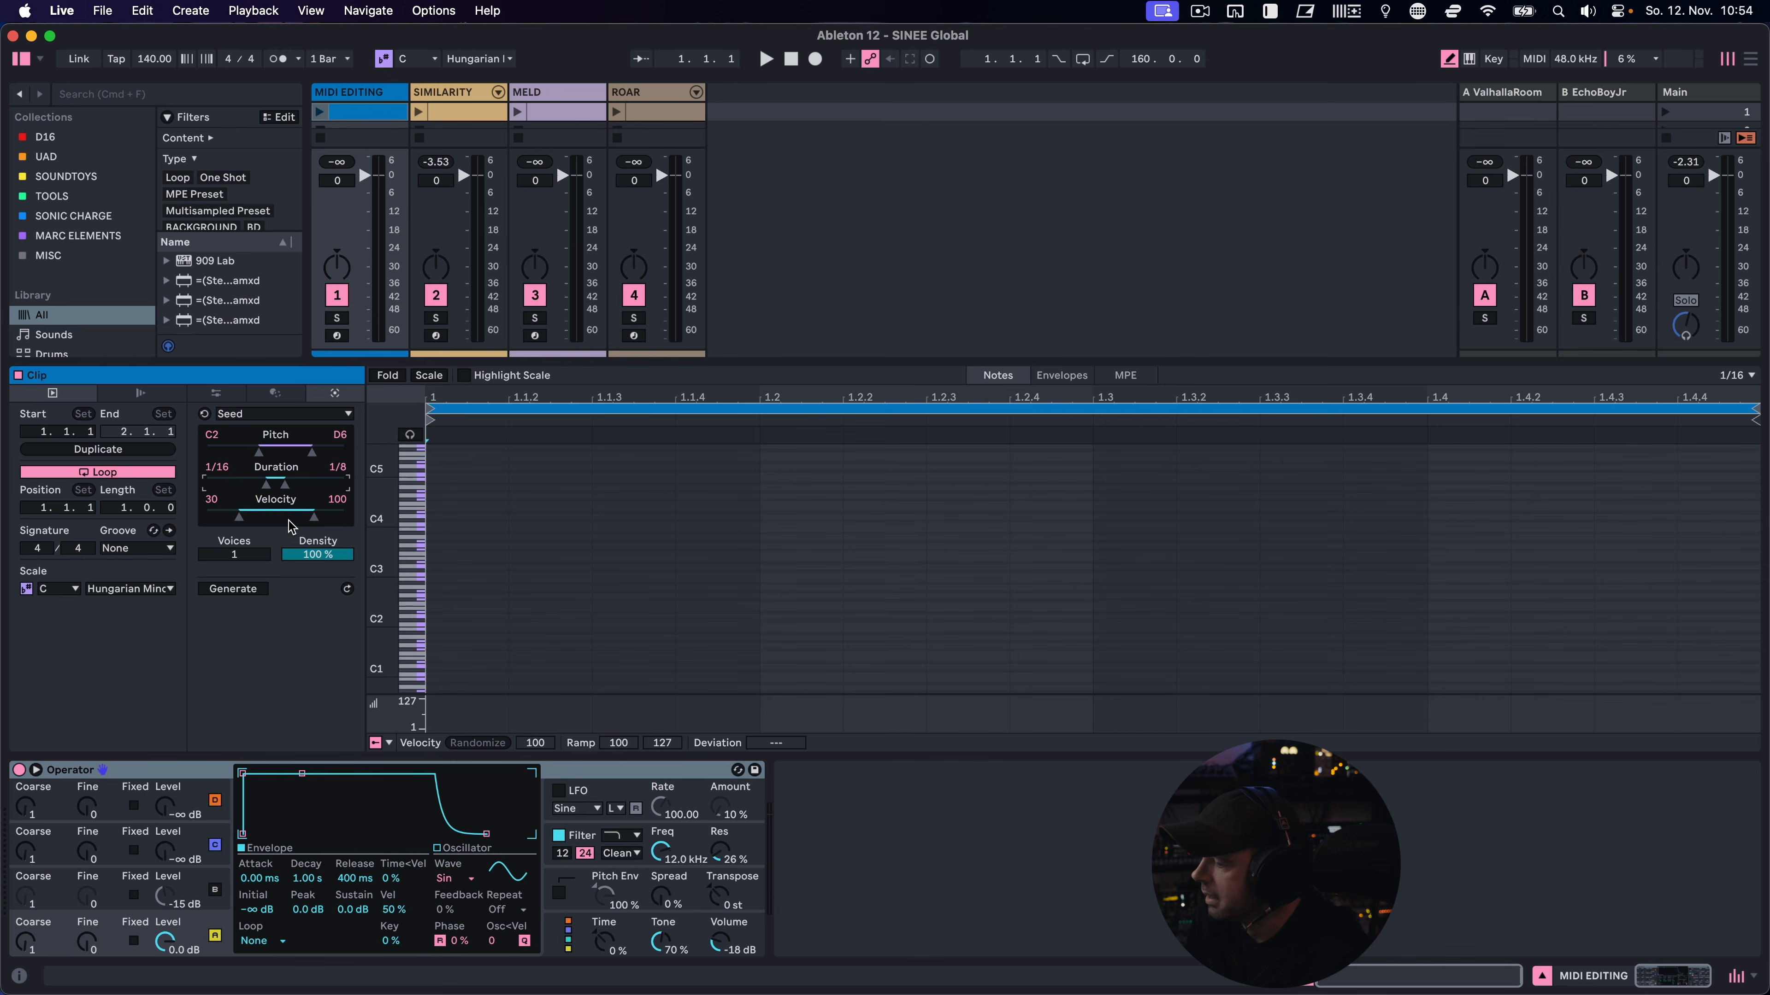
{"action": "mouse_move", "coordinate": [234, 554]}
{"action": "left_mouse_down"}
{"action": "mouse_move", "coordinate": [234, 530]}
{"action": "mouse_move", "coordinate": [250, 563]}
{"action": "left_mouse_up"}
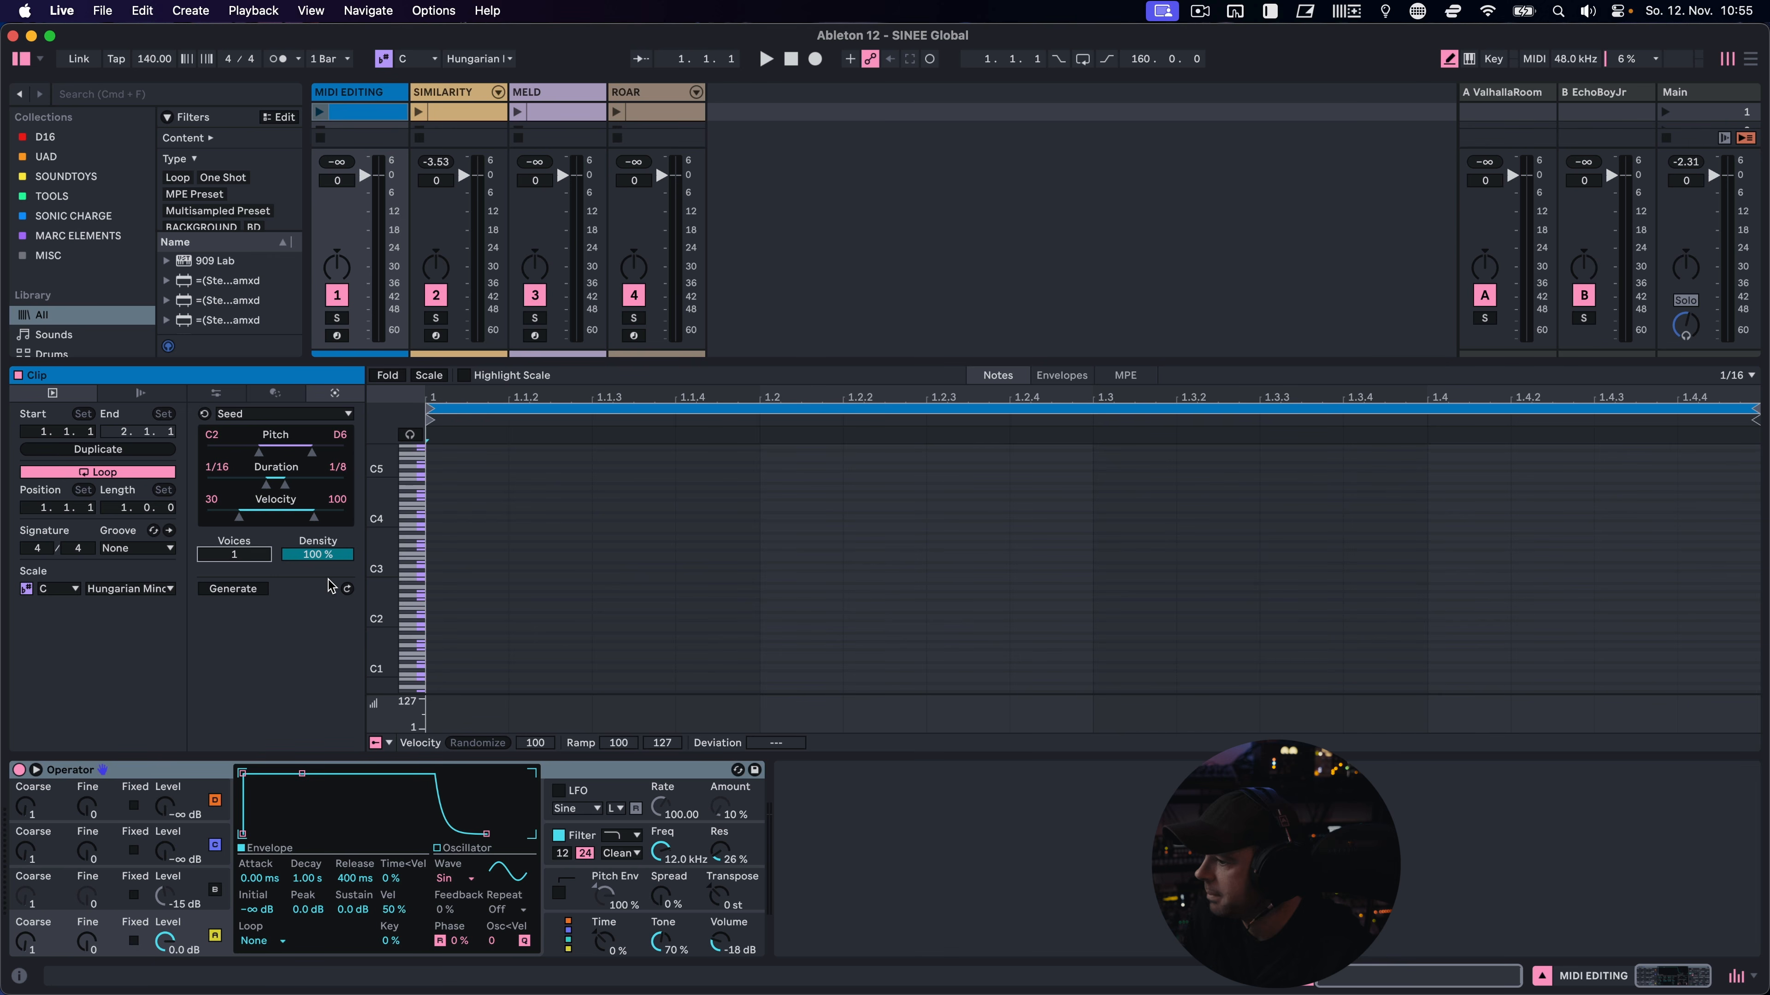
Set the Seed generator's density to 80 % and generate several random note patterns in the clip
{"action": "left_click_drag", "start_coordinate": [328, 555], "coordinate": [327, 565]}
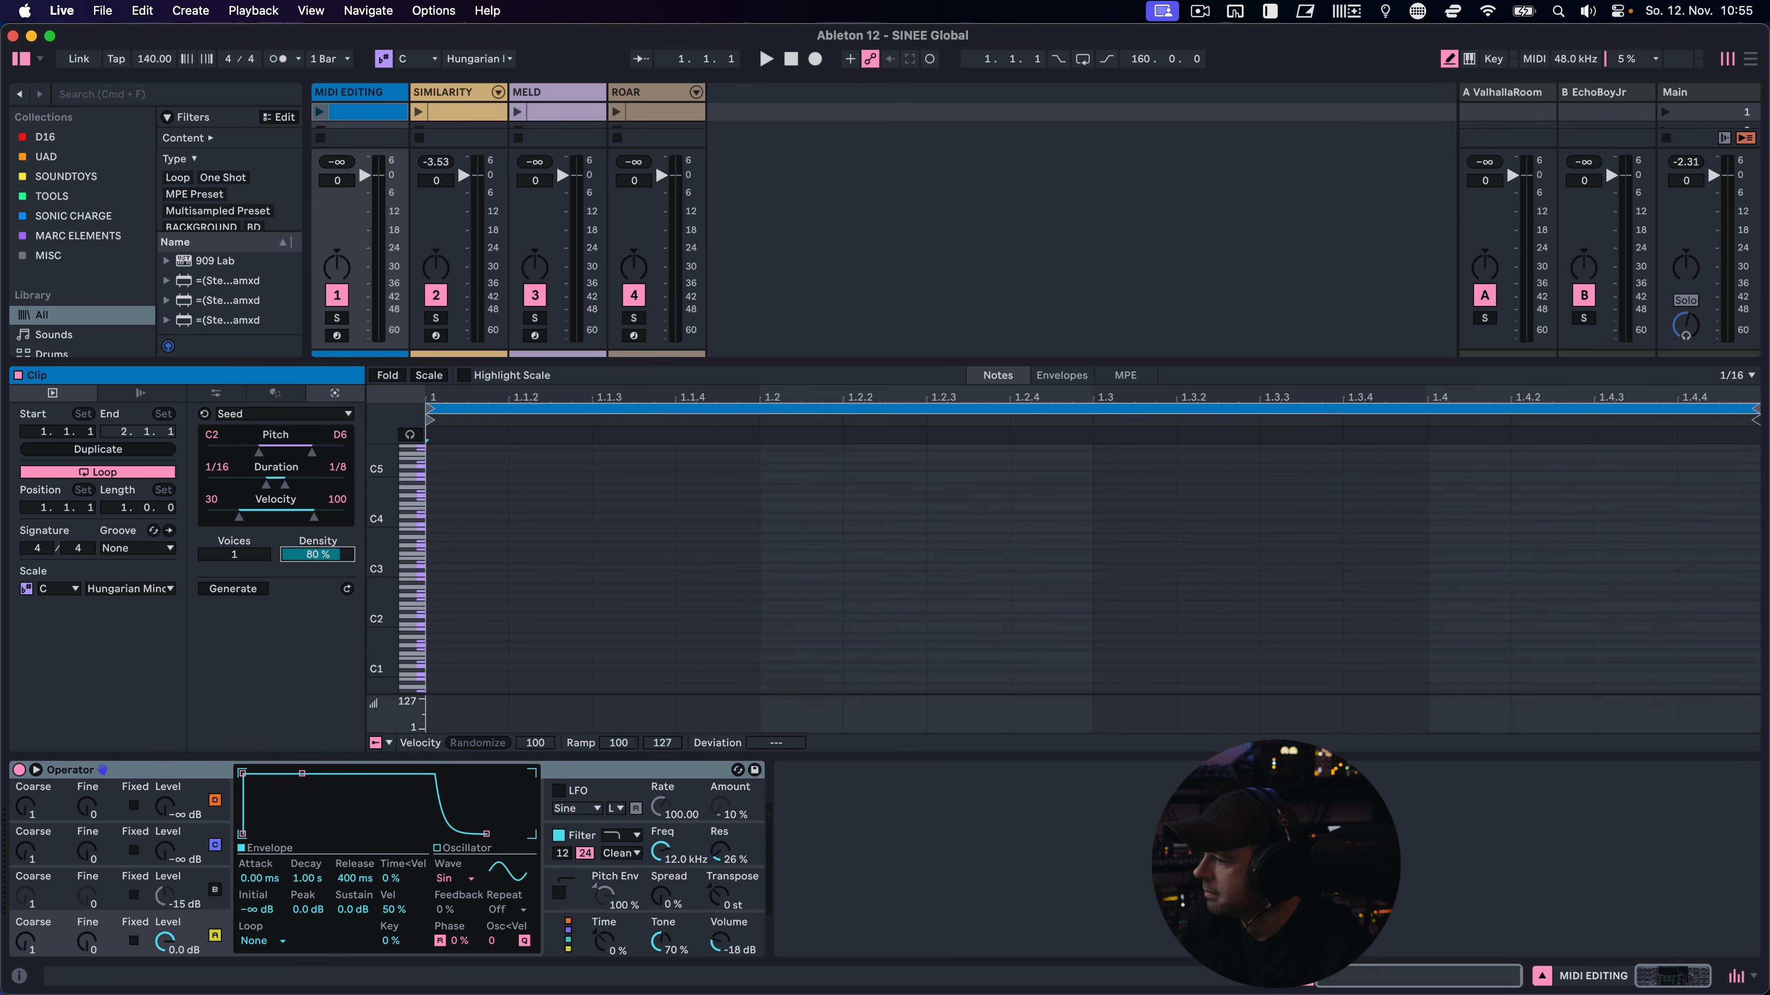
{"action": "left_click", "coordinate": [252, 590]}
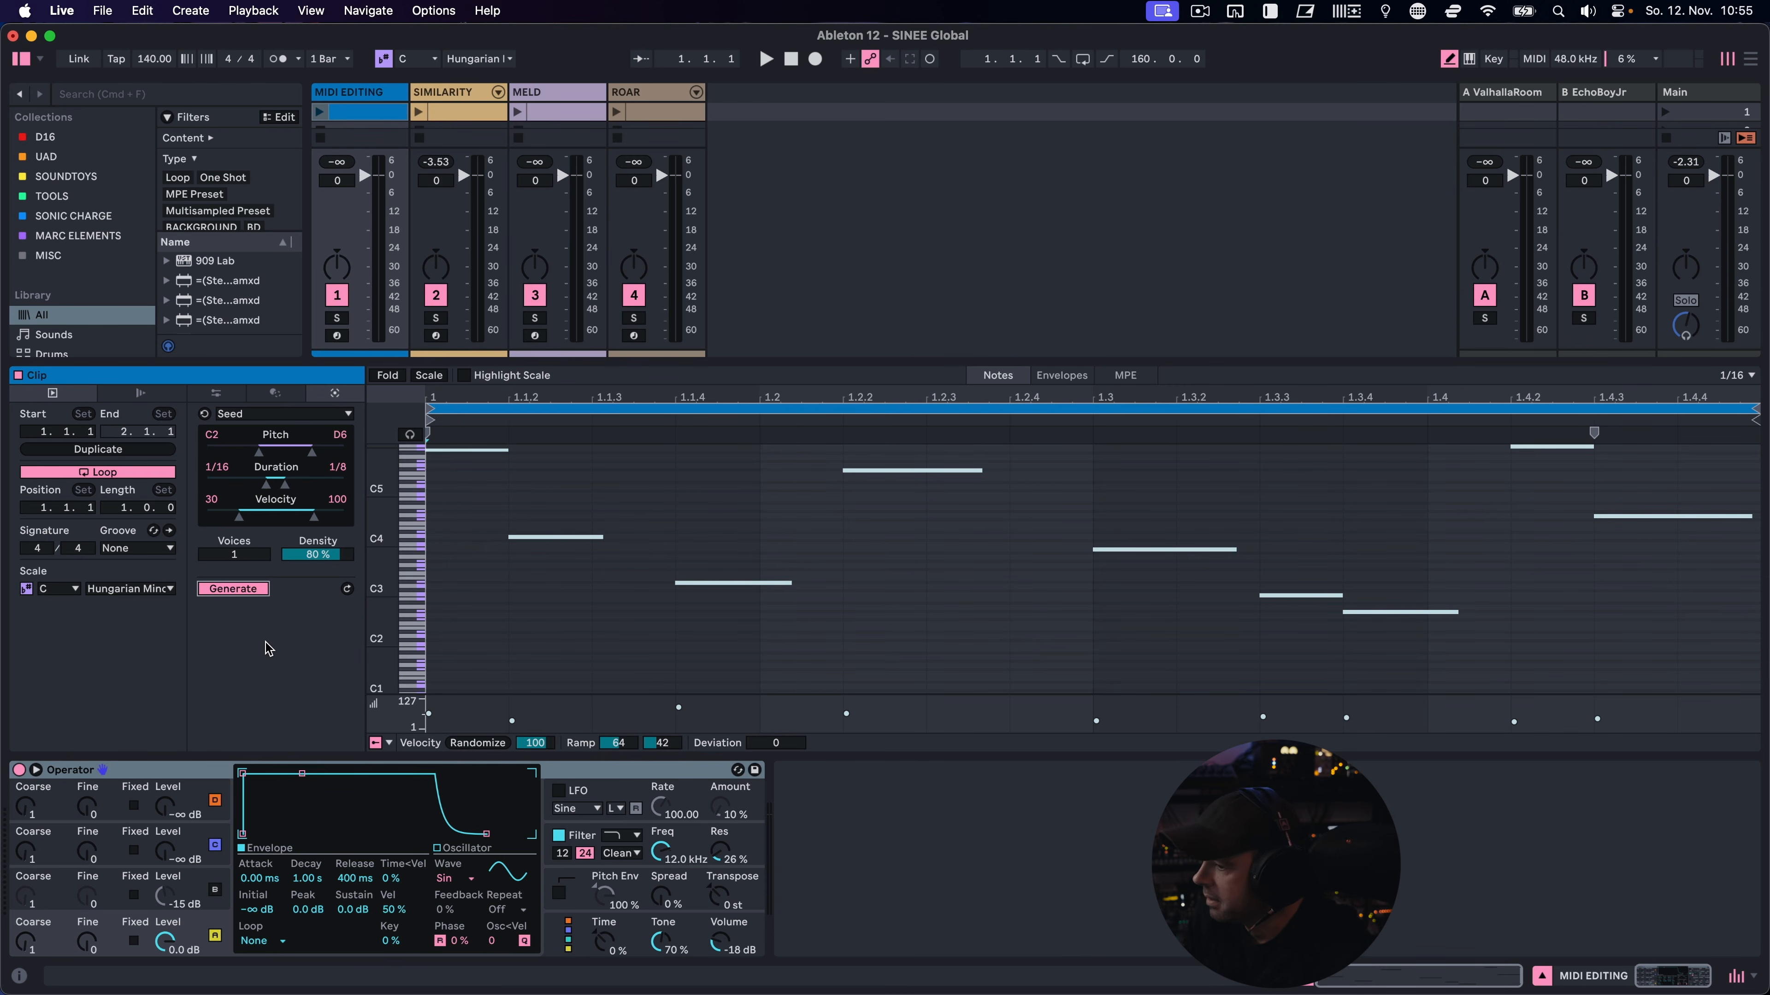
{"action": "left_click", "coordinate": [136, 590]}
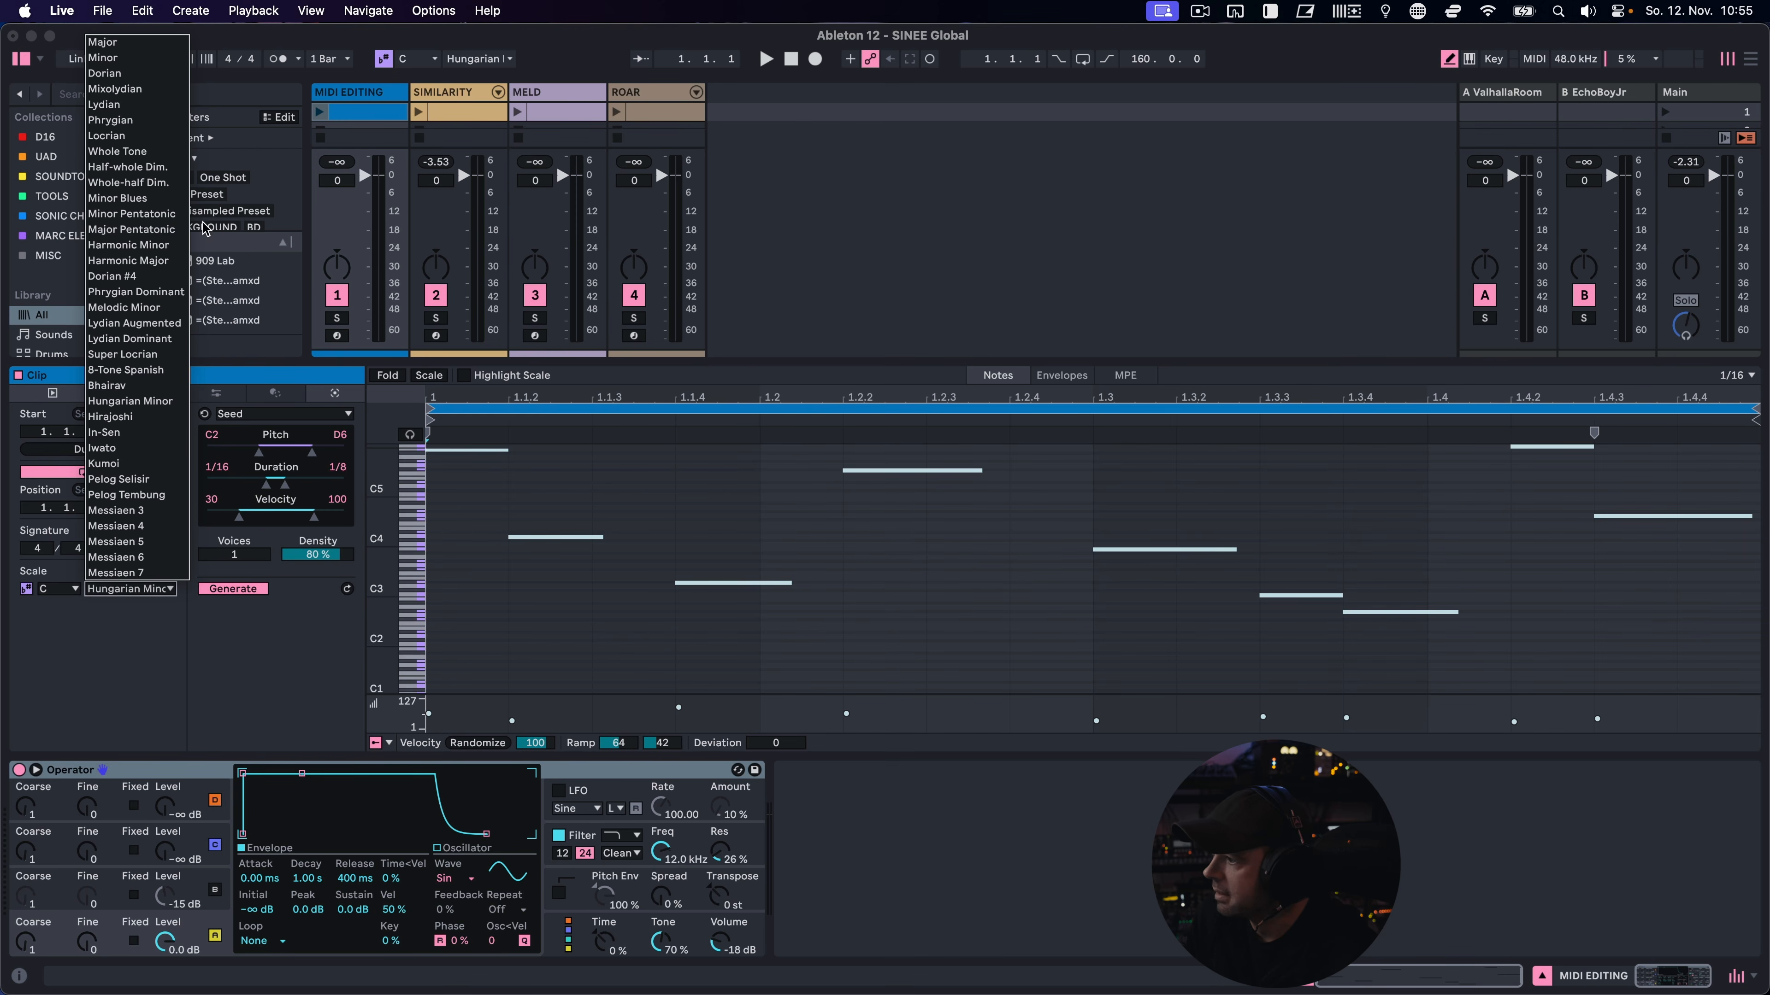
{"action": "left_click", "coordinate": [118, 125]}
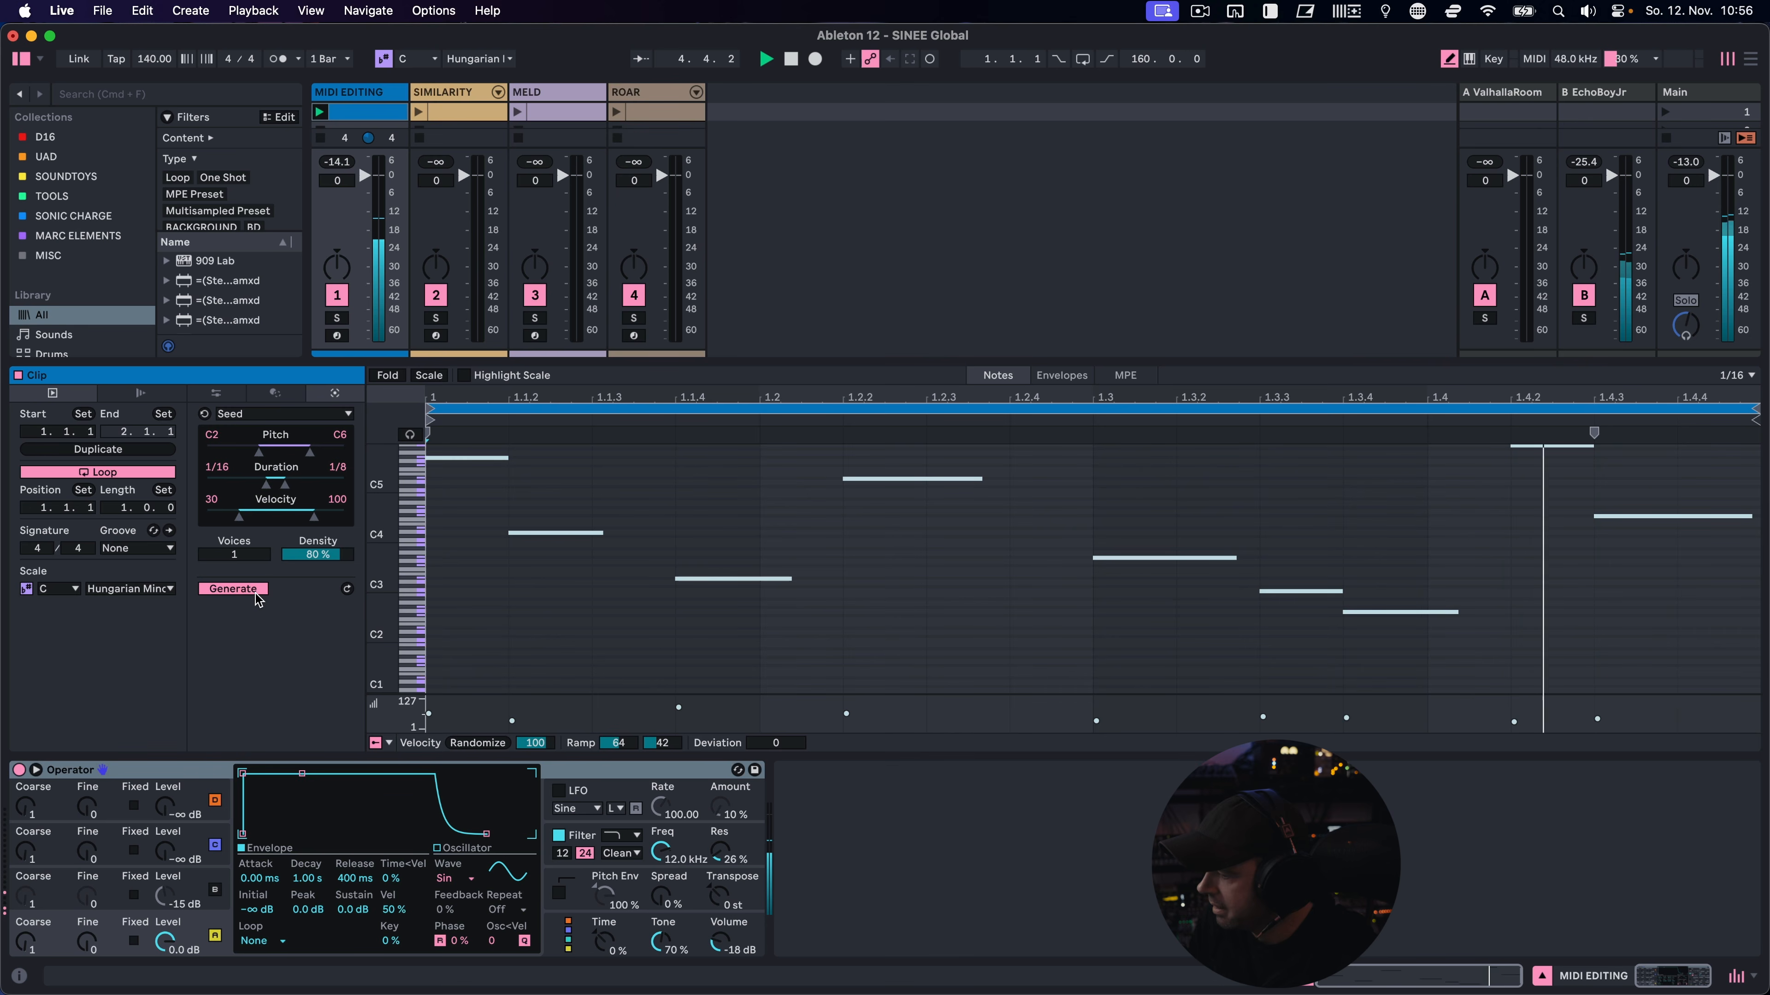
{"action": "left_click", "coordinate": [347, 590]}
{"action": "left_click", "coordinate": [348, 590]}
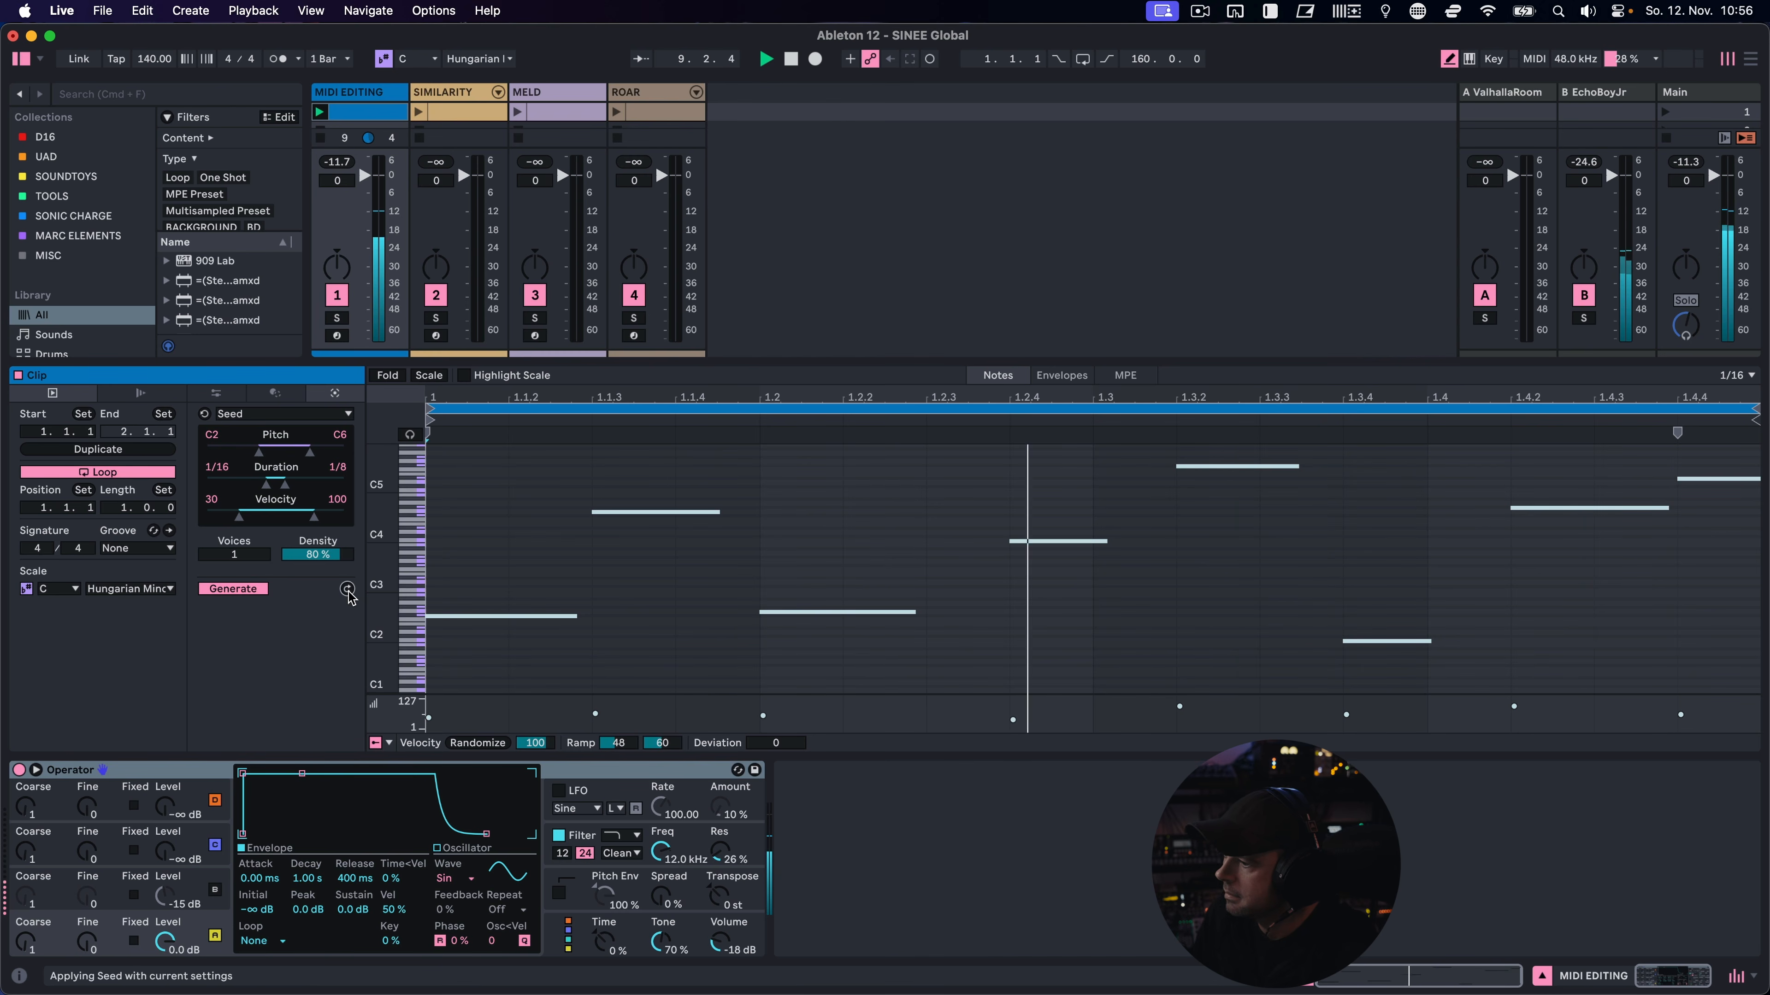
Try a fixed frequency on Operator's oscillator B and stop playback
{"action": "left_click", "coordinate": [166, 905]}
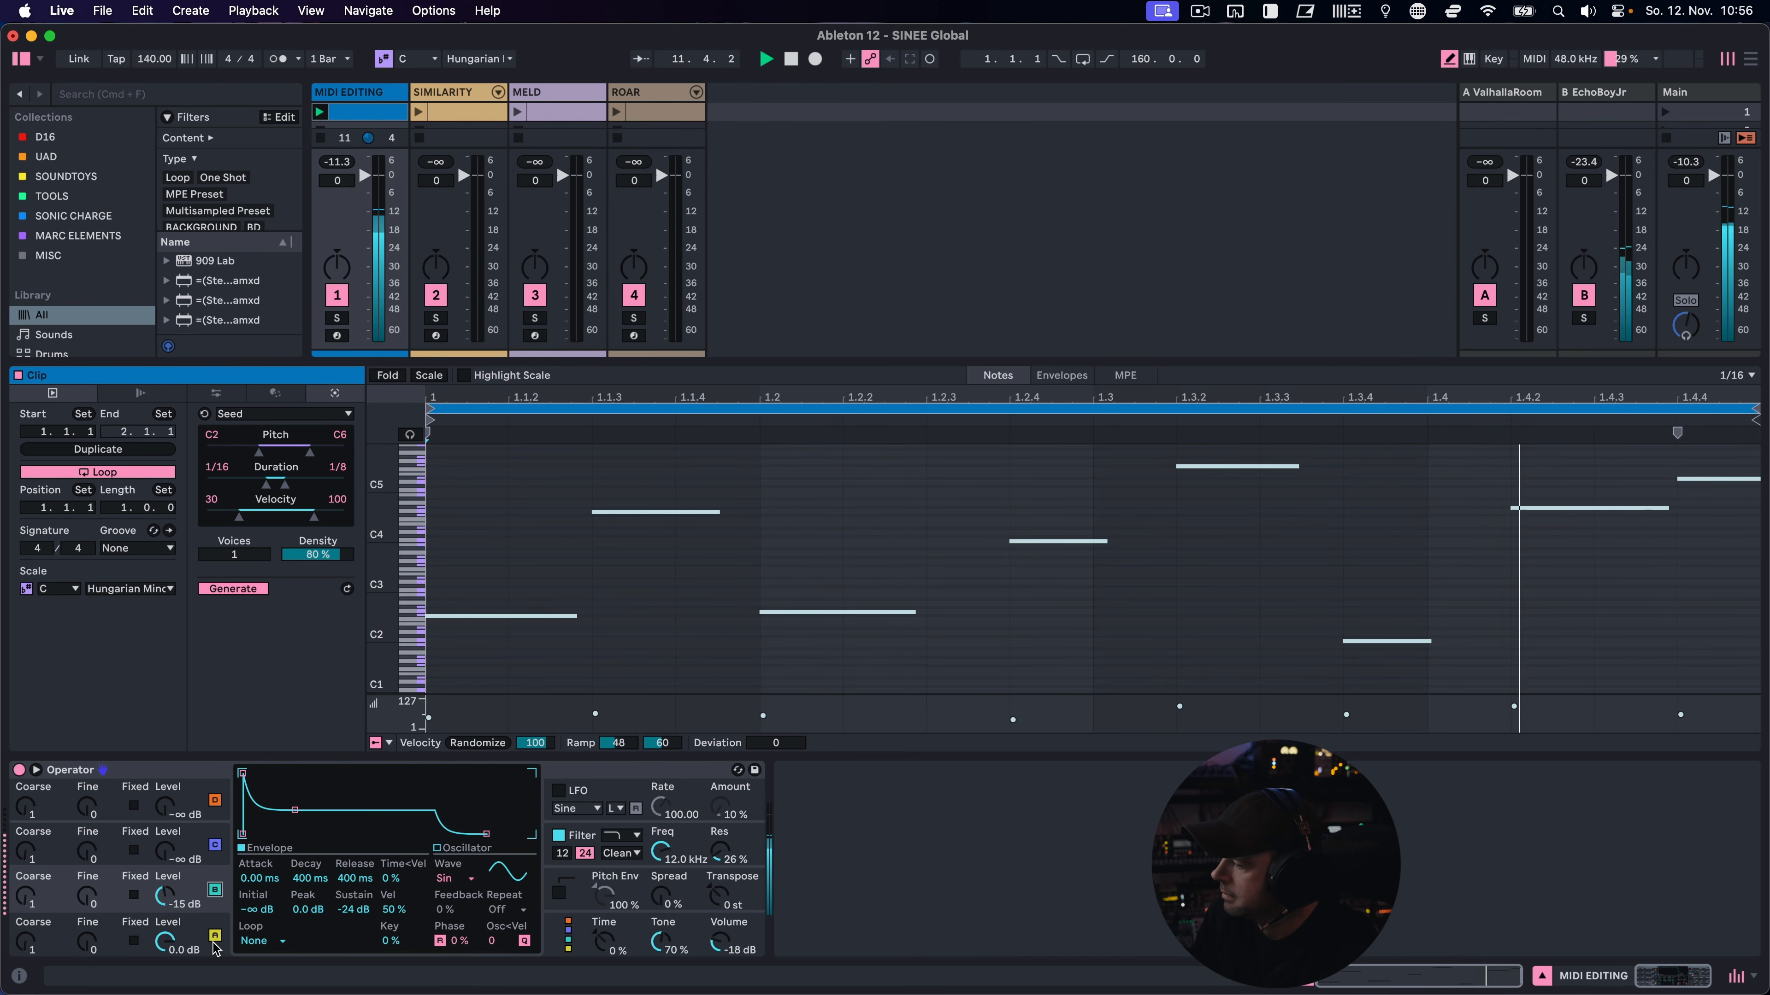
{"action": "left_click", "coordinate": [134, 898]}
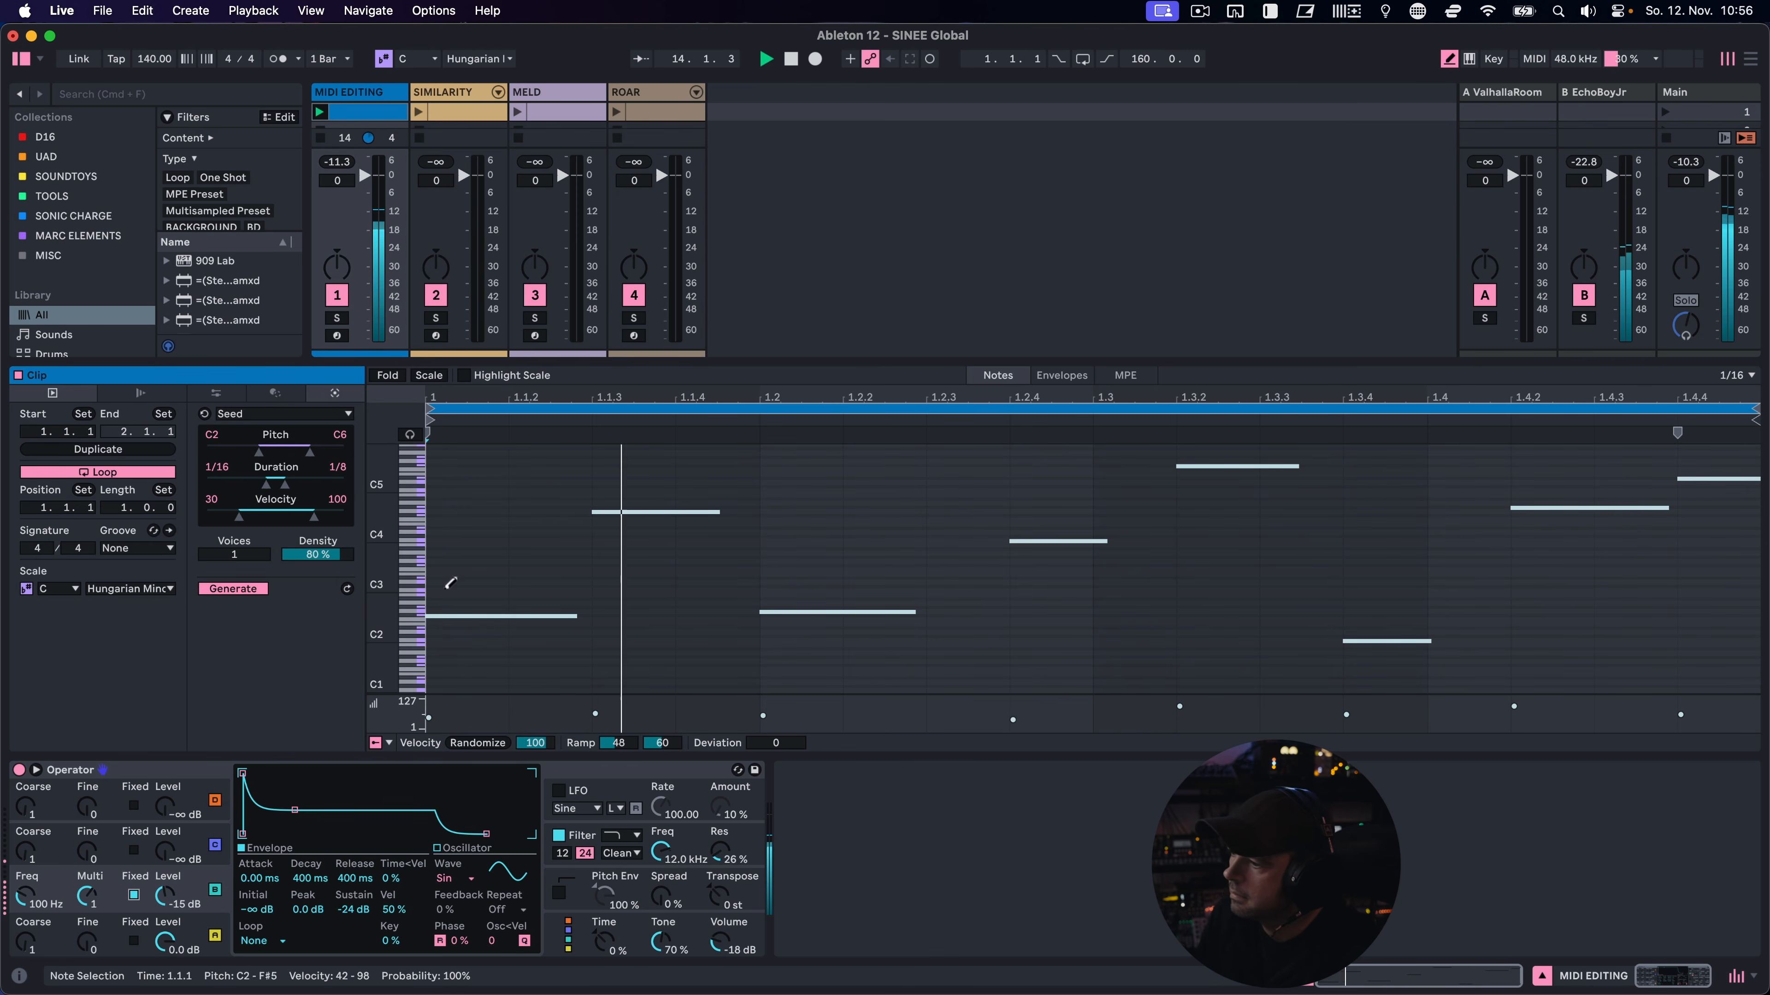
{"action": "key", "text": "space"}
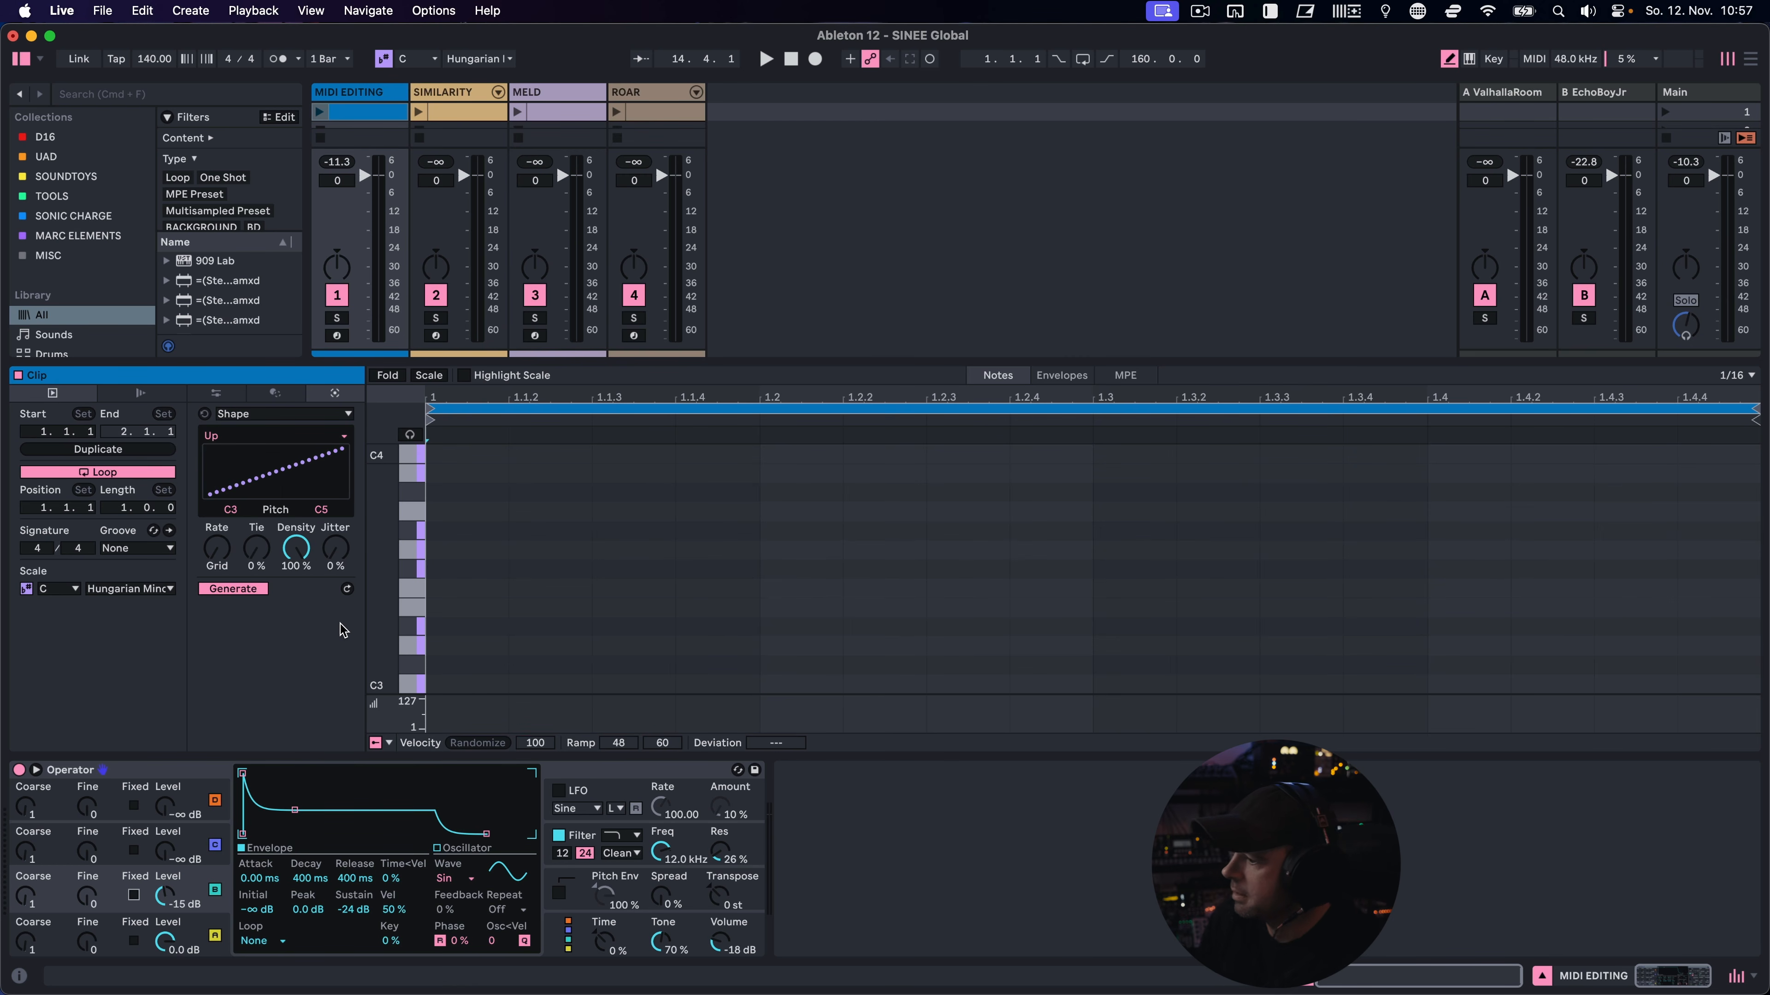
Try the Shape generator's Flat, Down and Arc Up shapes and return to Flat
{"action": "left_click", "coordinate": [315, 439]}
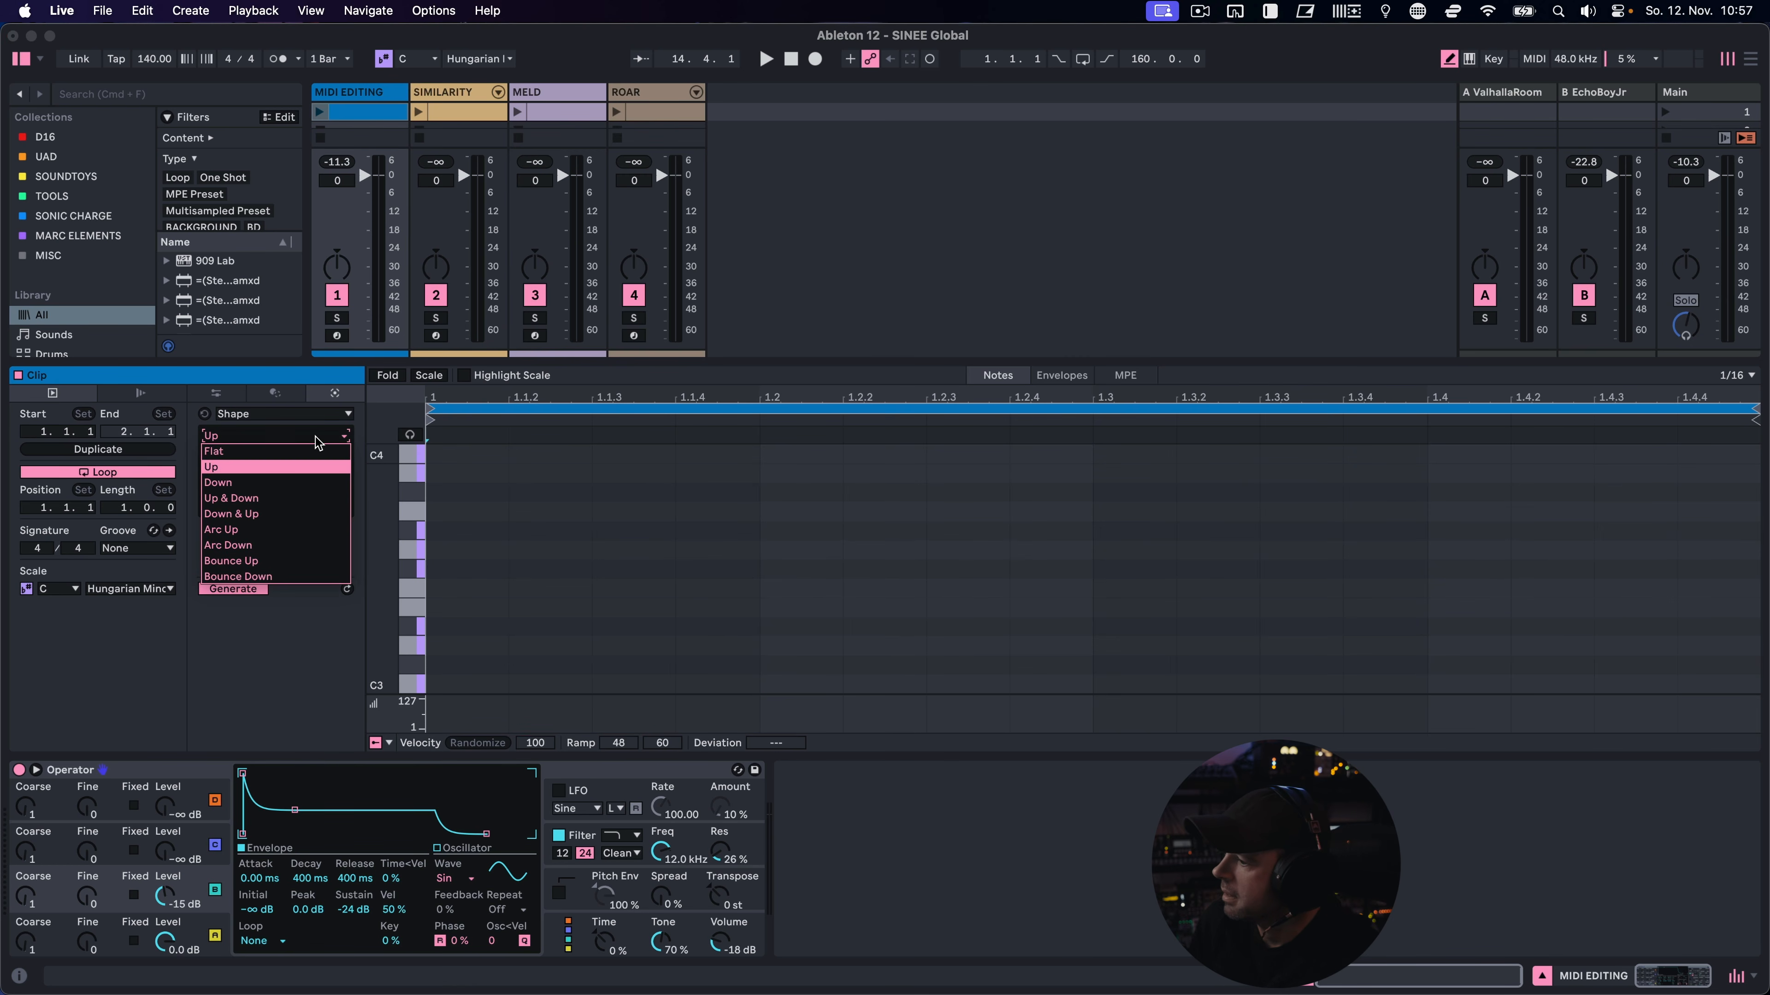
{"action": "left_click", "coordinate": [296, 450]}
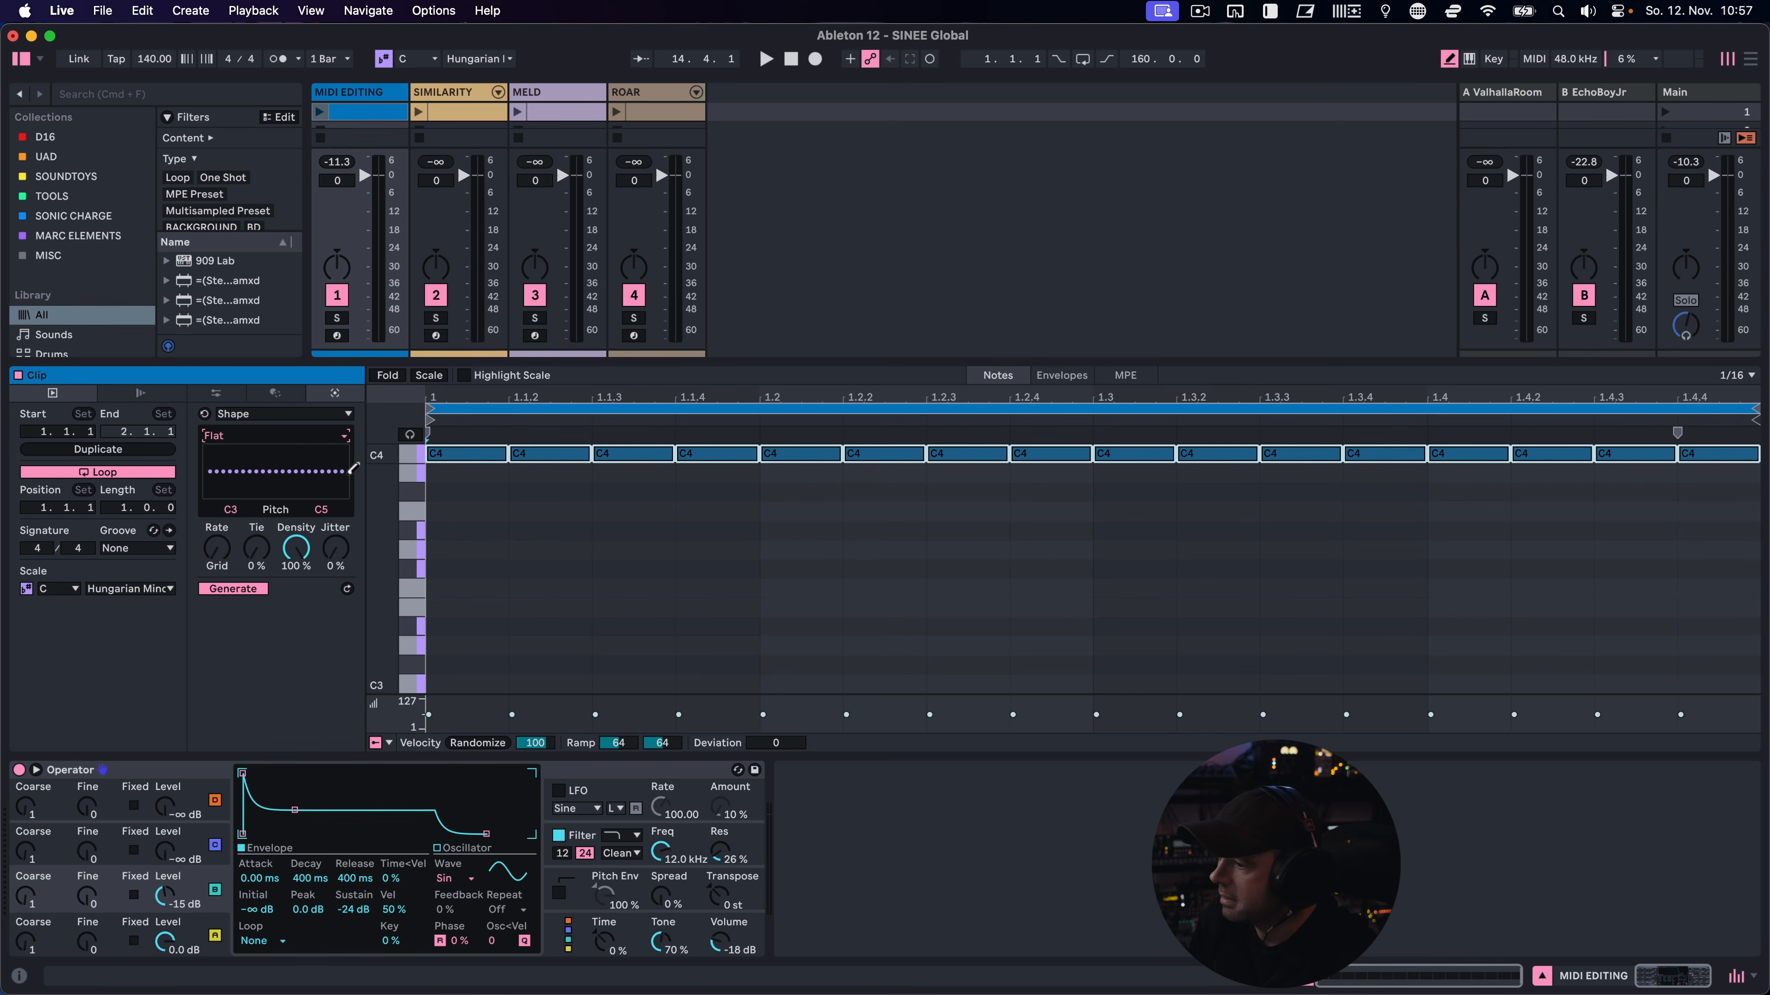
{"action": "left_click", "coordinate": [270, 437]}
{"action": "left_click", "coordinate": [268, 483]}
{"action": "left_click", "coordinate": [275, 437]}
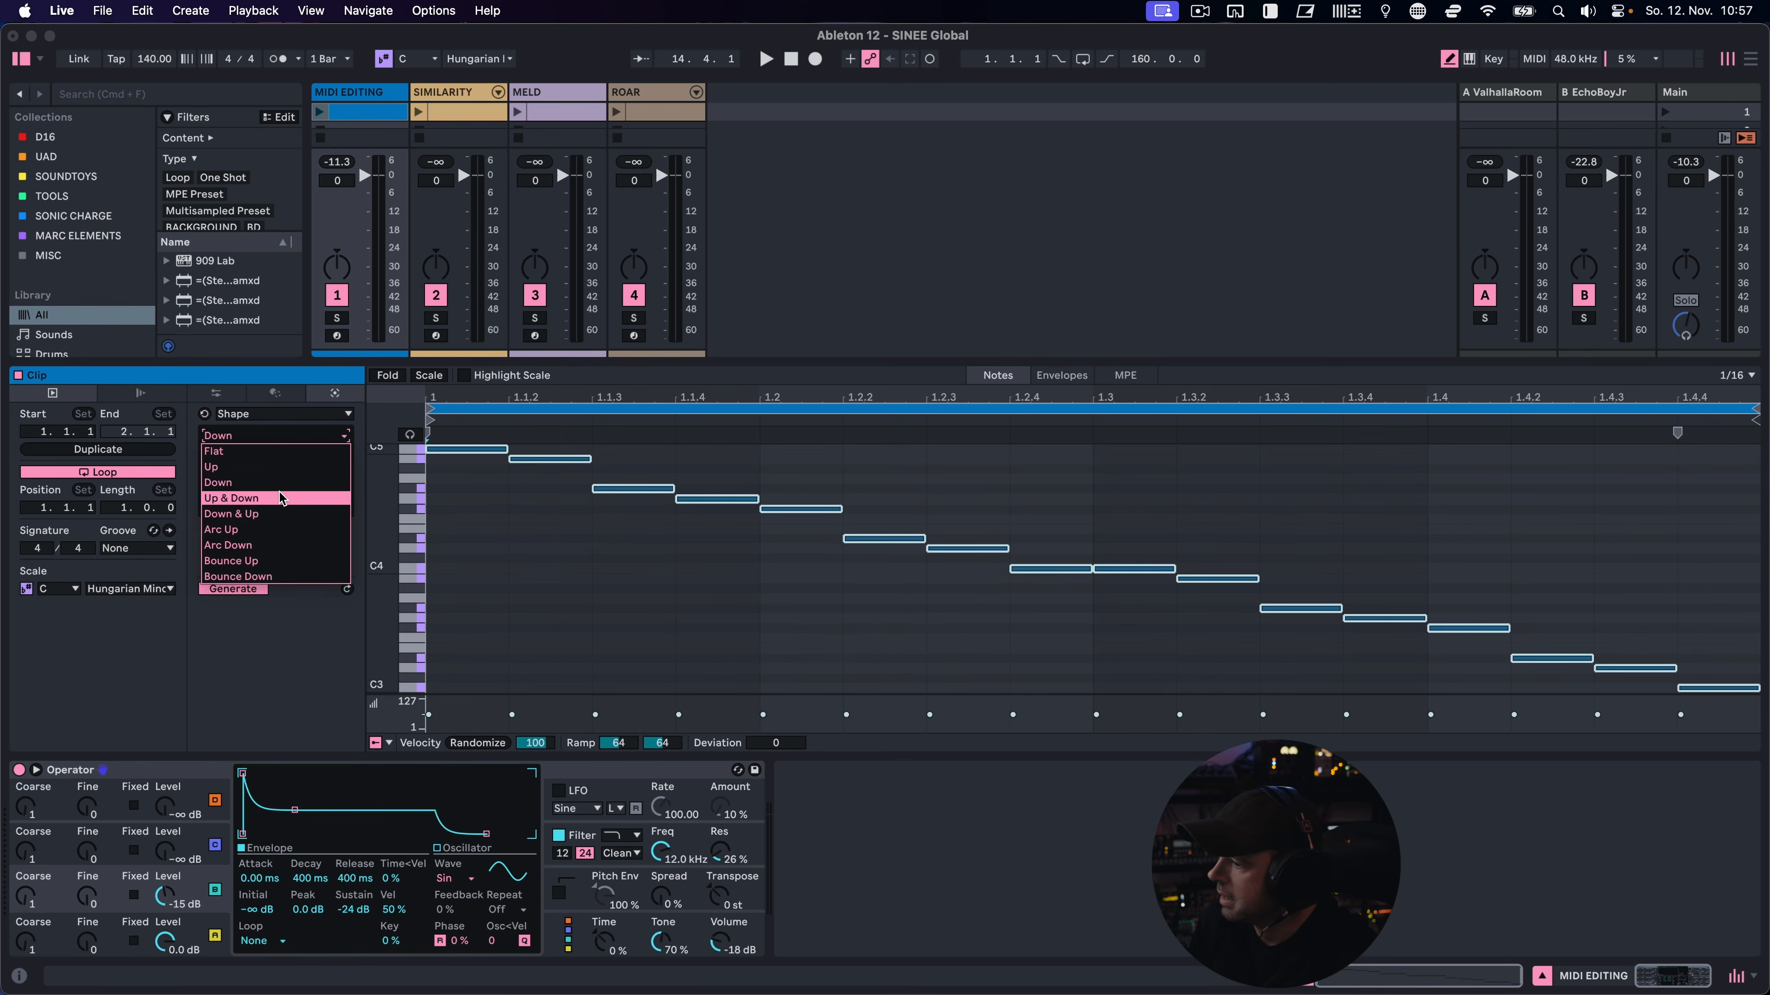
{"action": "left_click", "coordinate": [263, 527]}
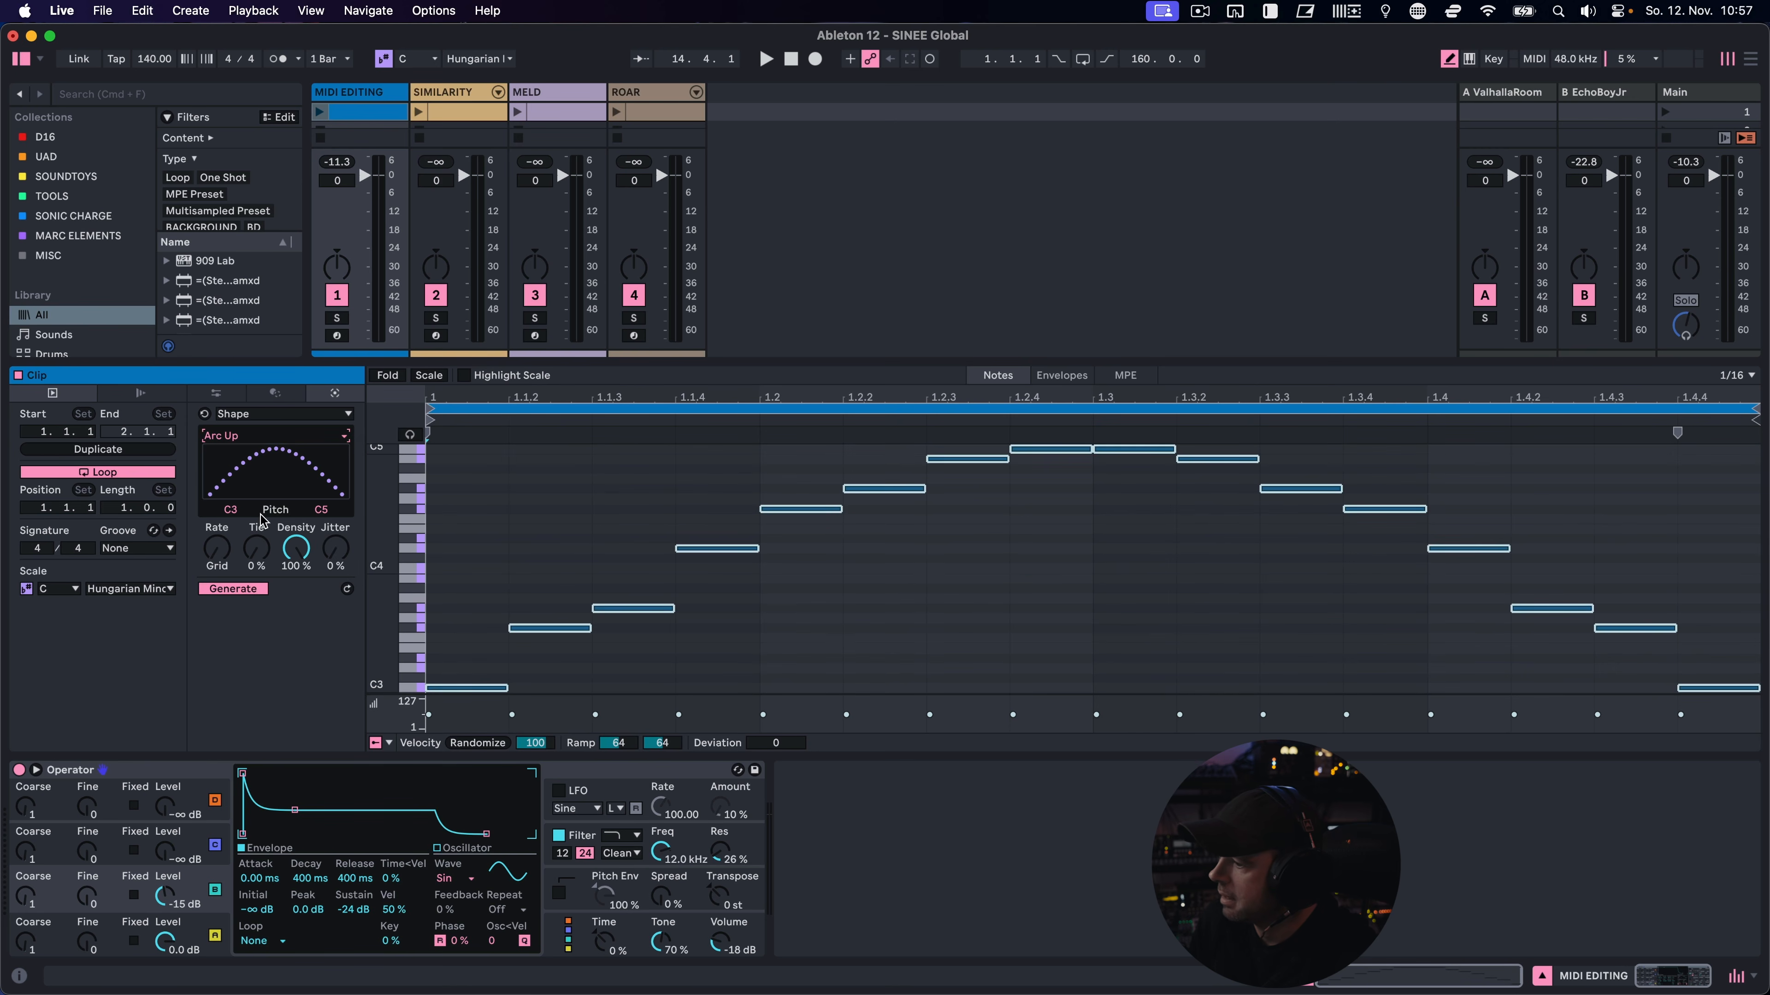
{"action": "left_click", "coordinate": [283, 439]}
{"action": "left_click", "coordinate": [284, 450]}
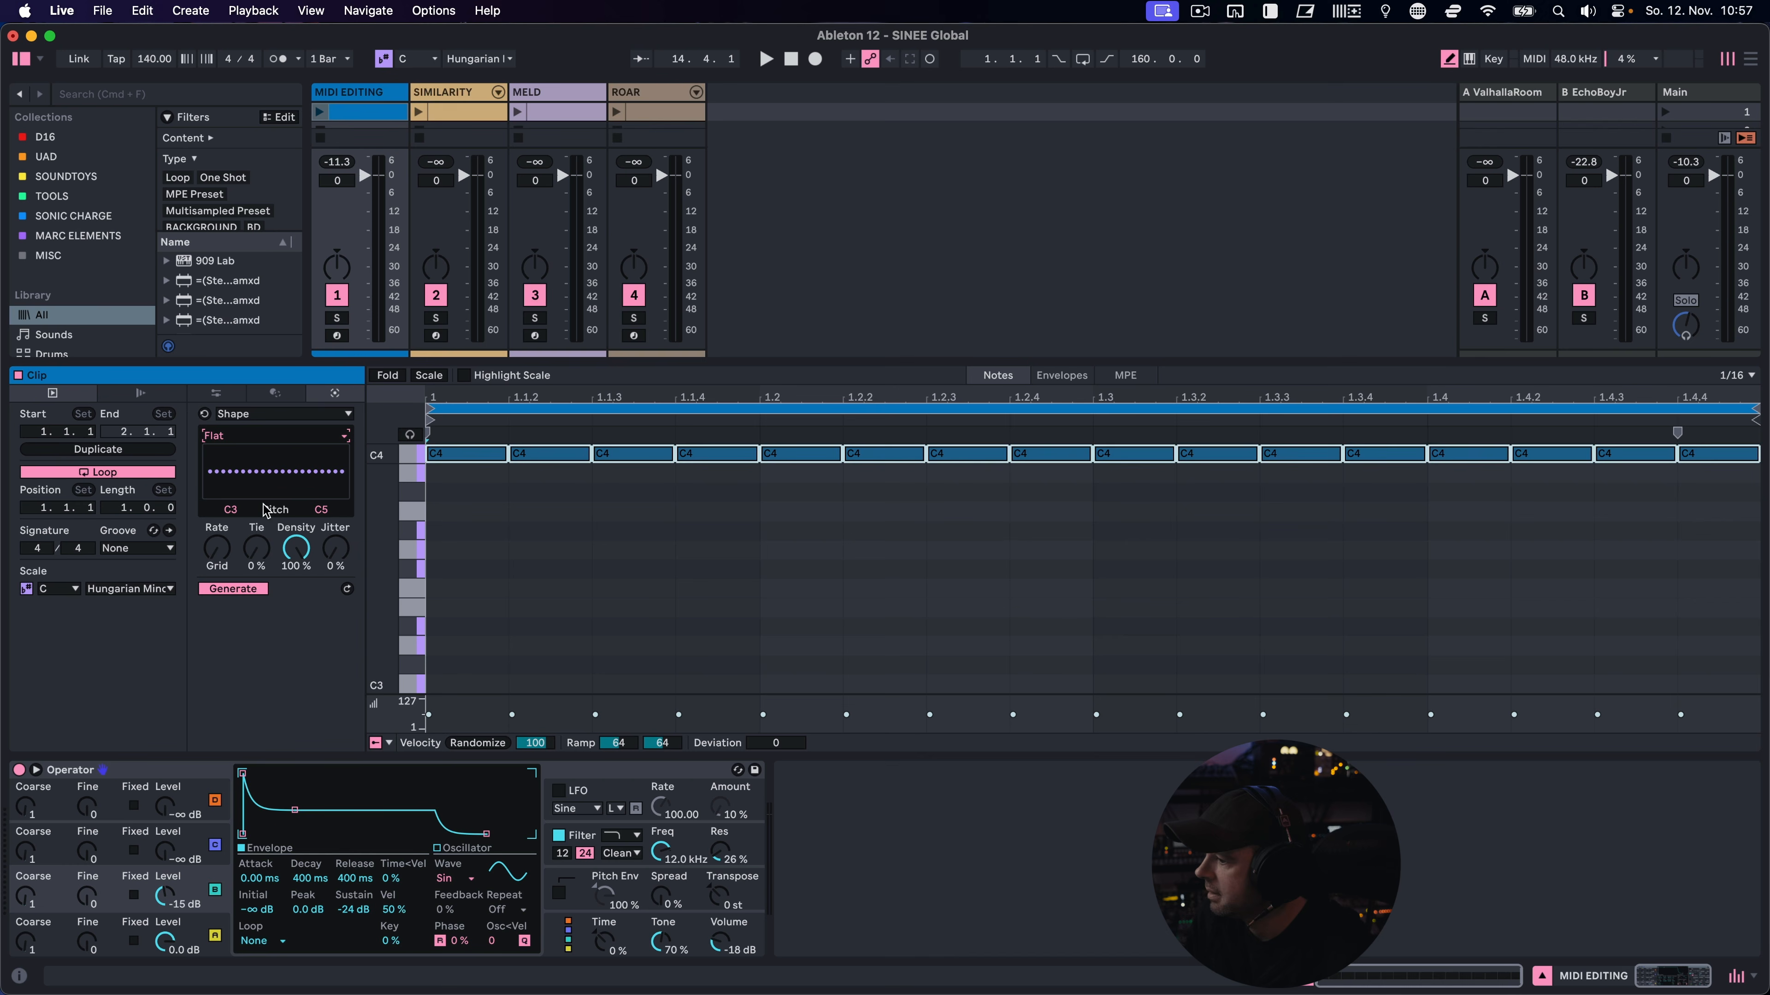
Draw a custom pitch shape with peaks in its second half and set the lowest pitch to G1
{"action": "left_click_drag", "start_coordinate": [217, 477], "coordinate": [335, 513]}
{"action": "mouse_move", "coordinate": [305, 488]}
{"action": "left_mouse_down"}
{"action": "mouse_move", "coordinate": [288, 479]}
{"action": "mouse_move", "coordinate": [322, 473]}
{"action": "left_mouse_up"}
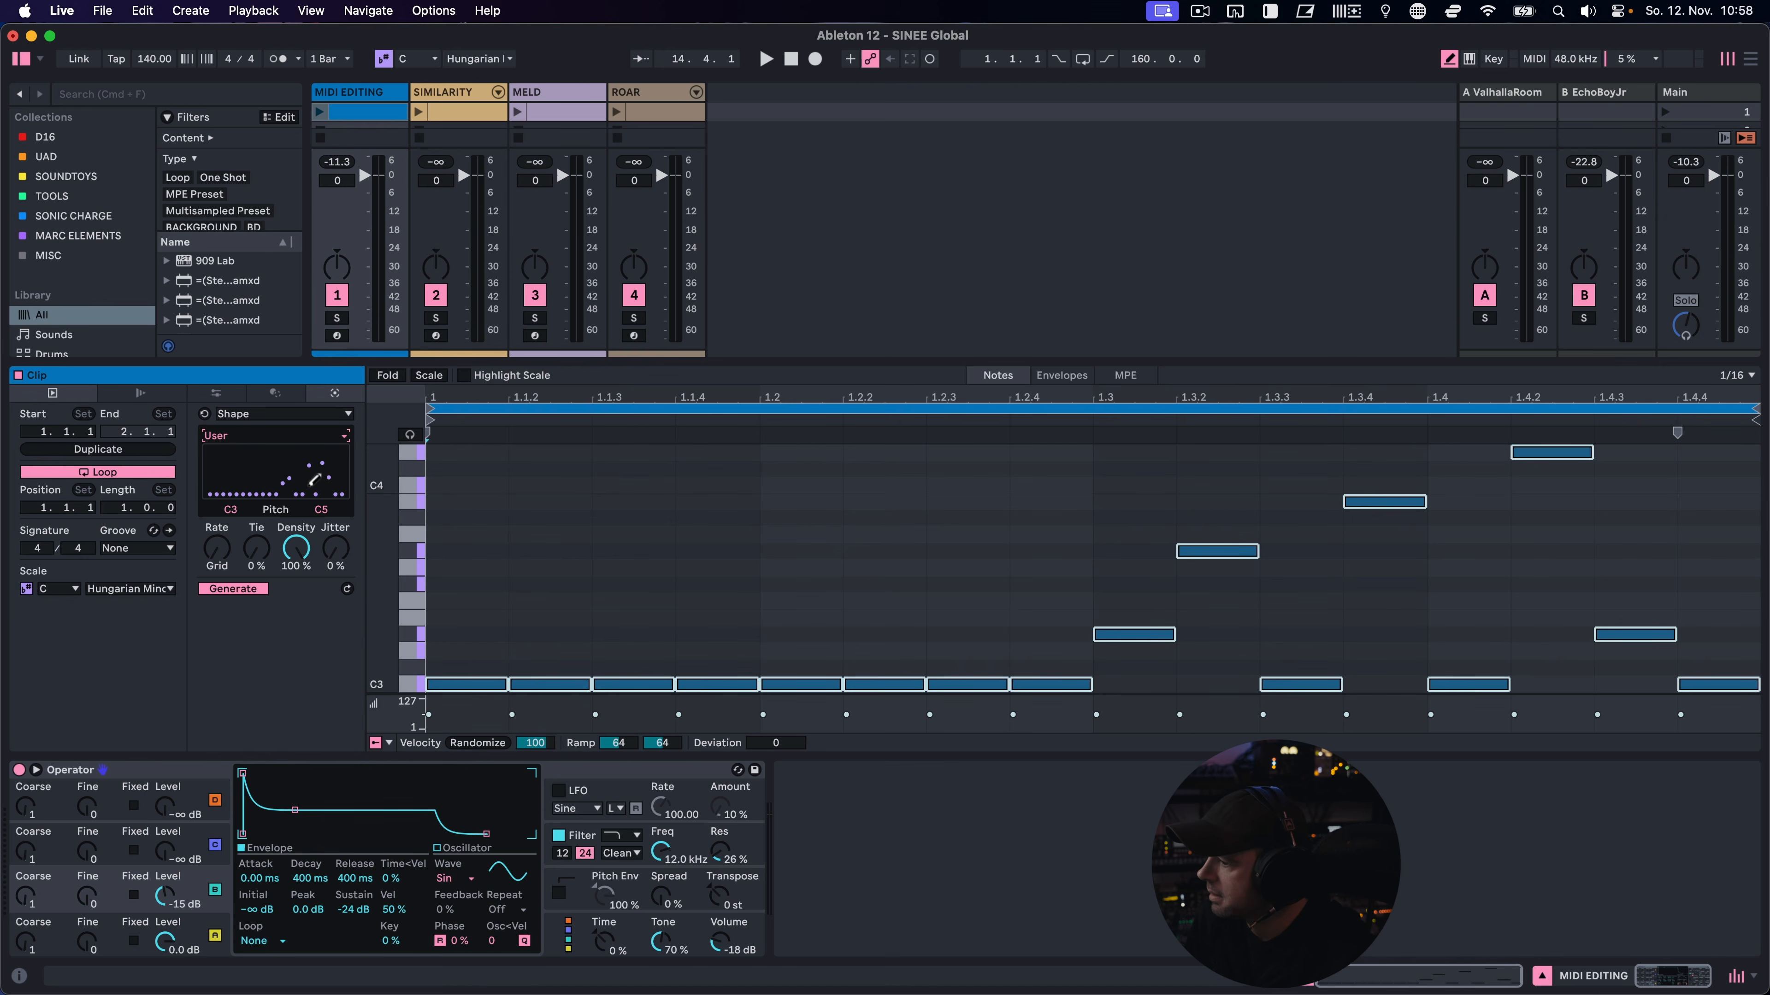
{"action": "left_click_drag", "start_coordinate": [244, 514], "coordinate": [244, 561]}
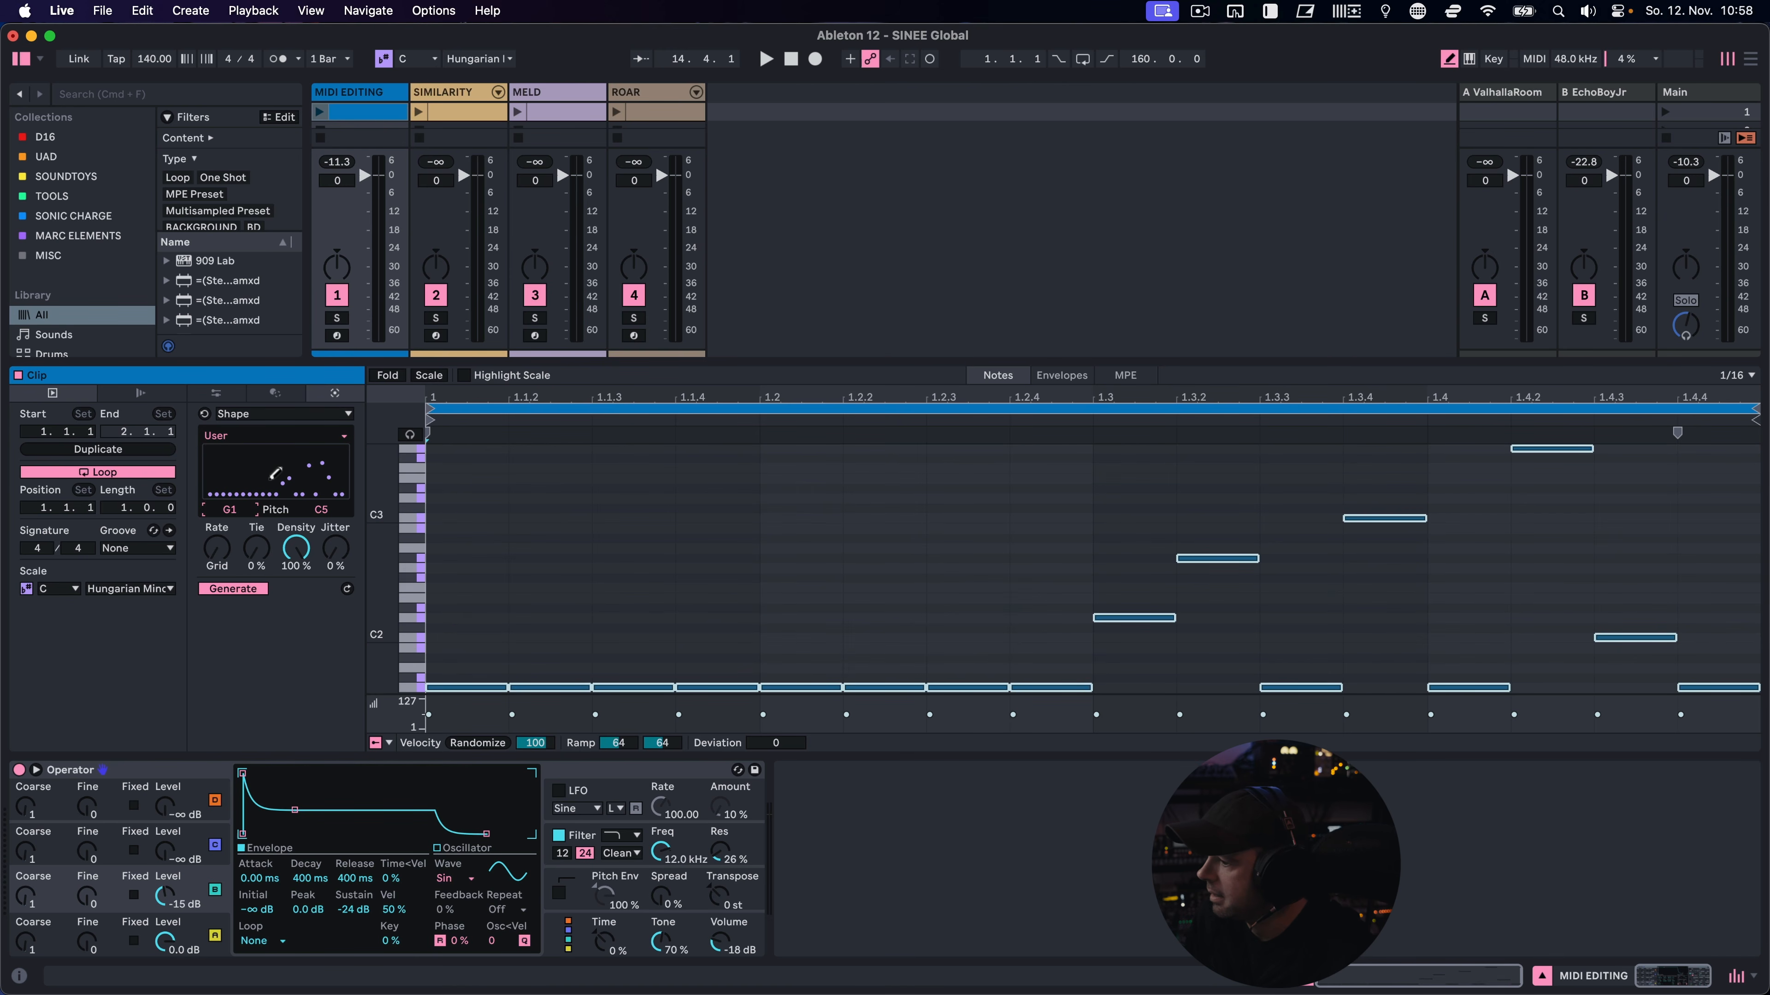
{"action": "left_click_drag", "start_coordinate": [296, 486], "coordinate": [341, 478]}
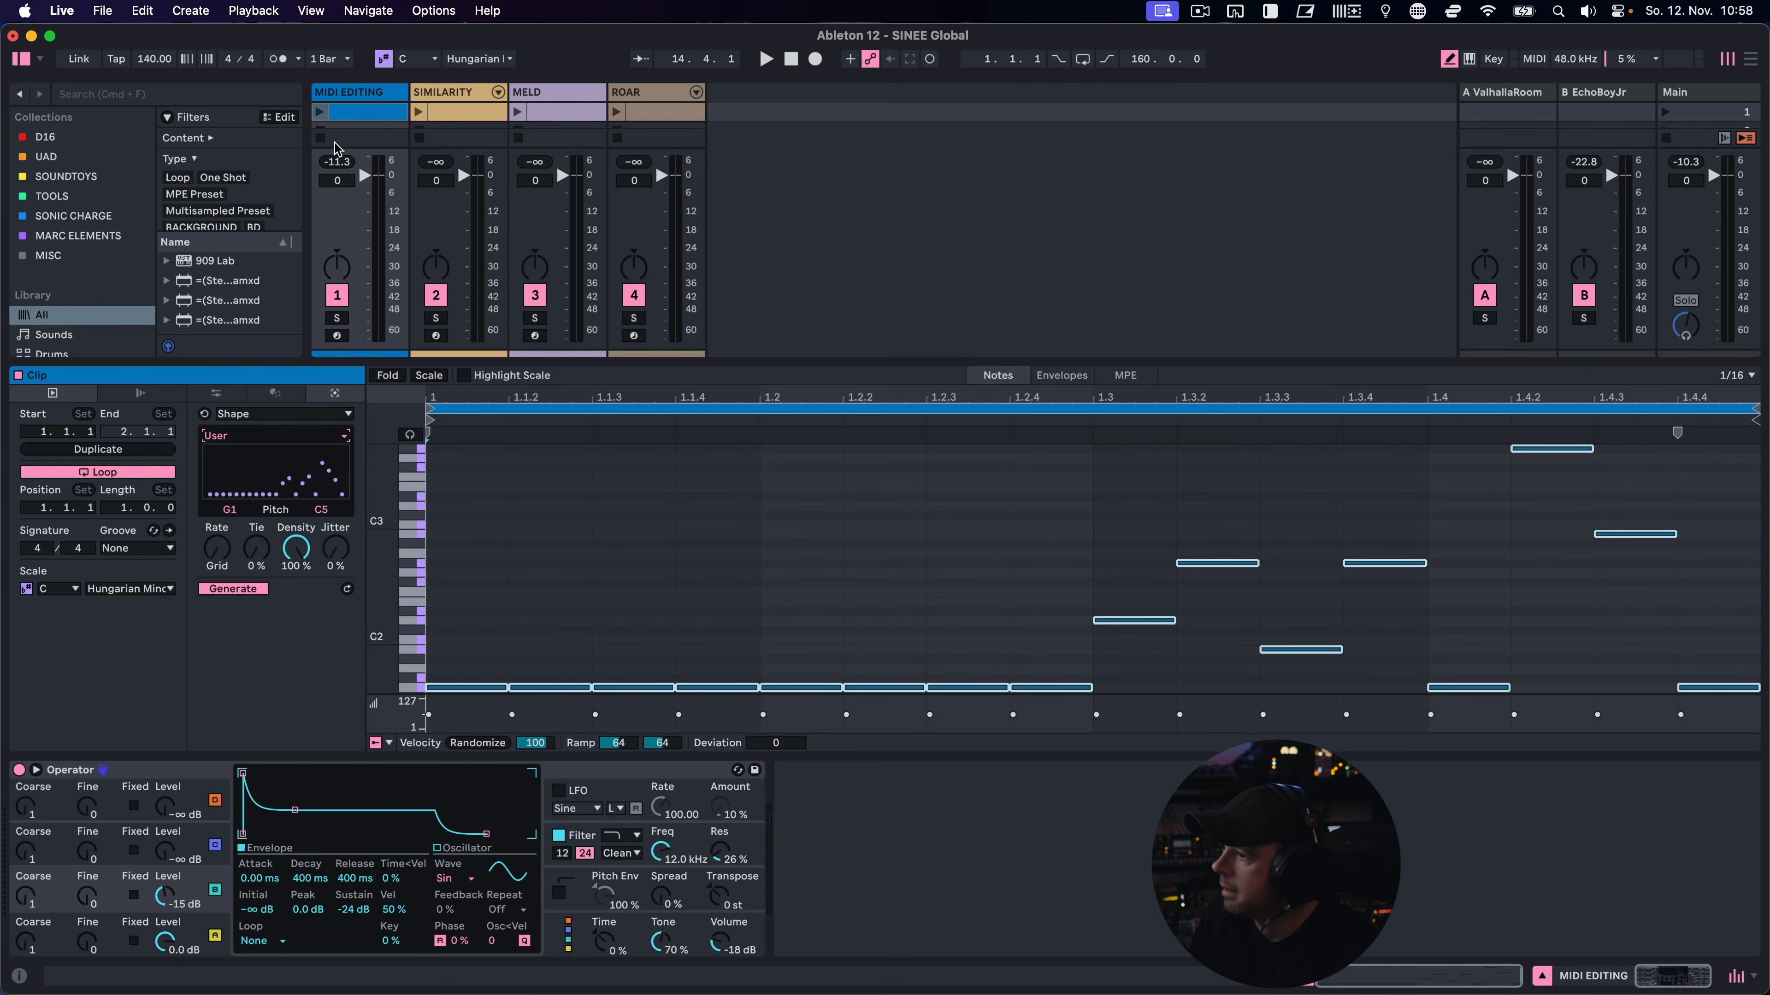
Play the MIDI EDITING clip and set the Shape generator's tie to 16 % and jitter to 10 %
{"action": "left_click", "coordinate": [321, 114]}
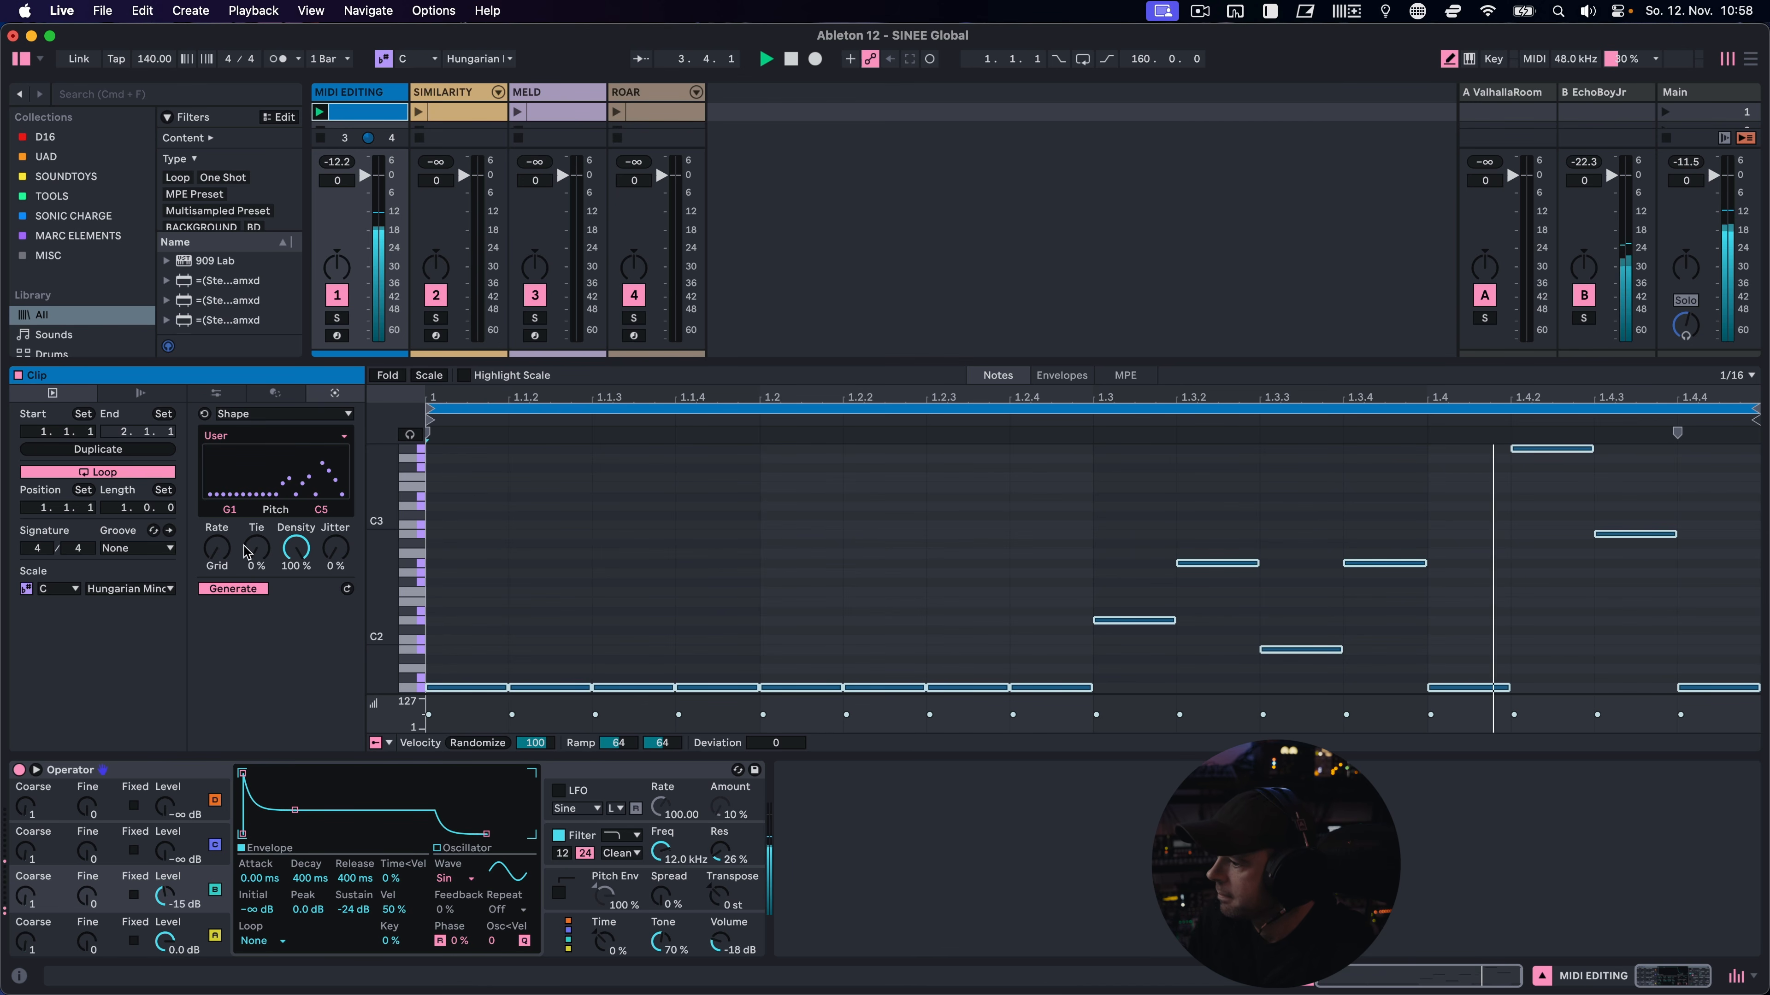
{"action": "left_click", "coordinate": [262, 559]}
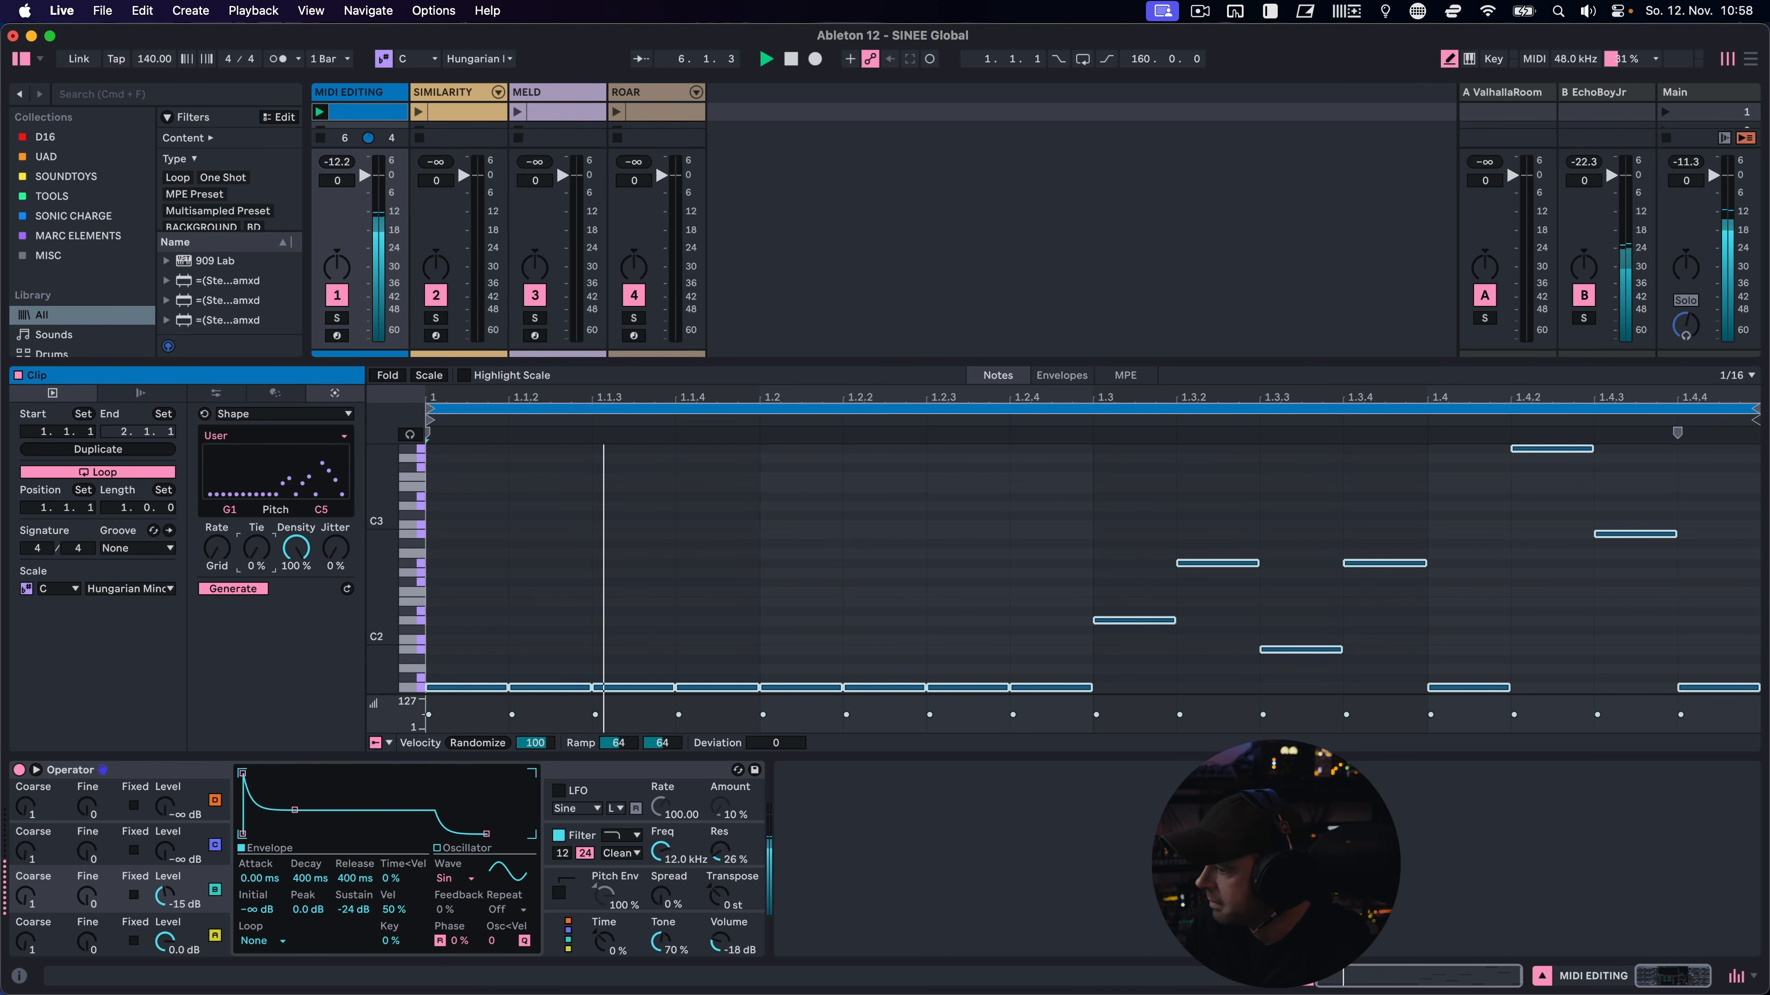
{"action": "left_click_drag", "start_coordinate": [262, 559], "coordinate": [262, 550]}
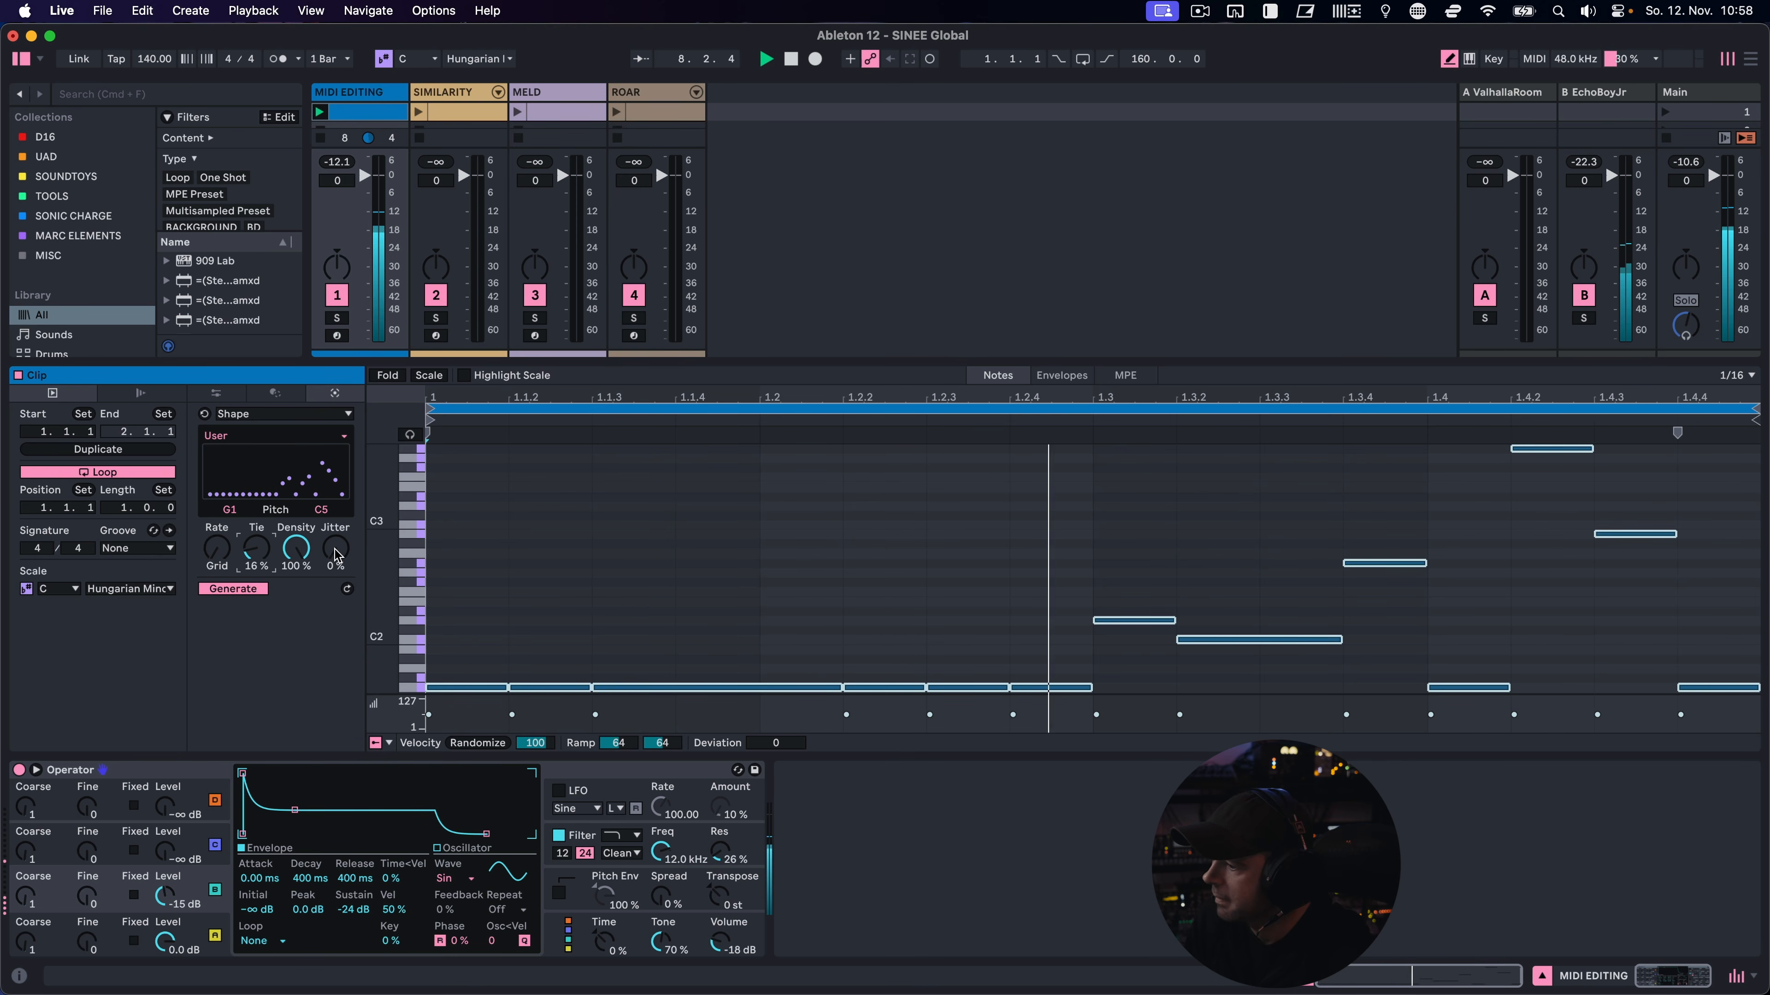
{"action": "left_click_drag", "start_coordinate": [335, 556], "coordinate": [343, 556]}
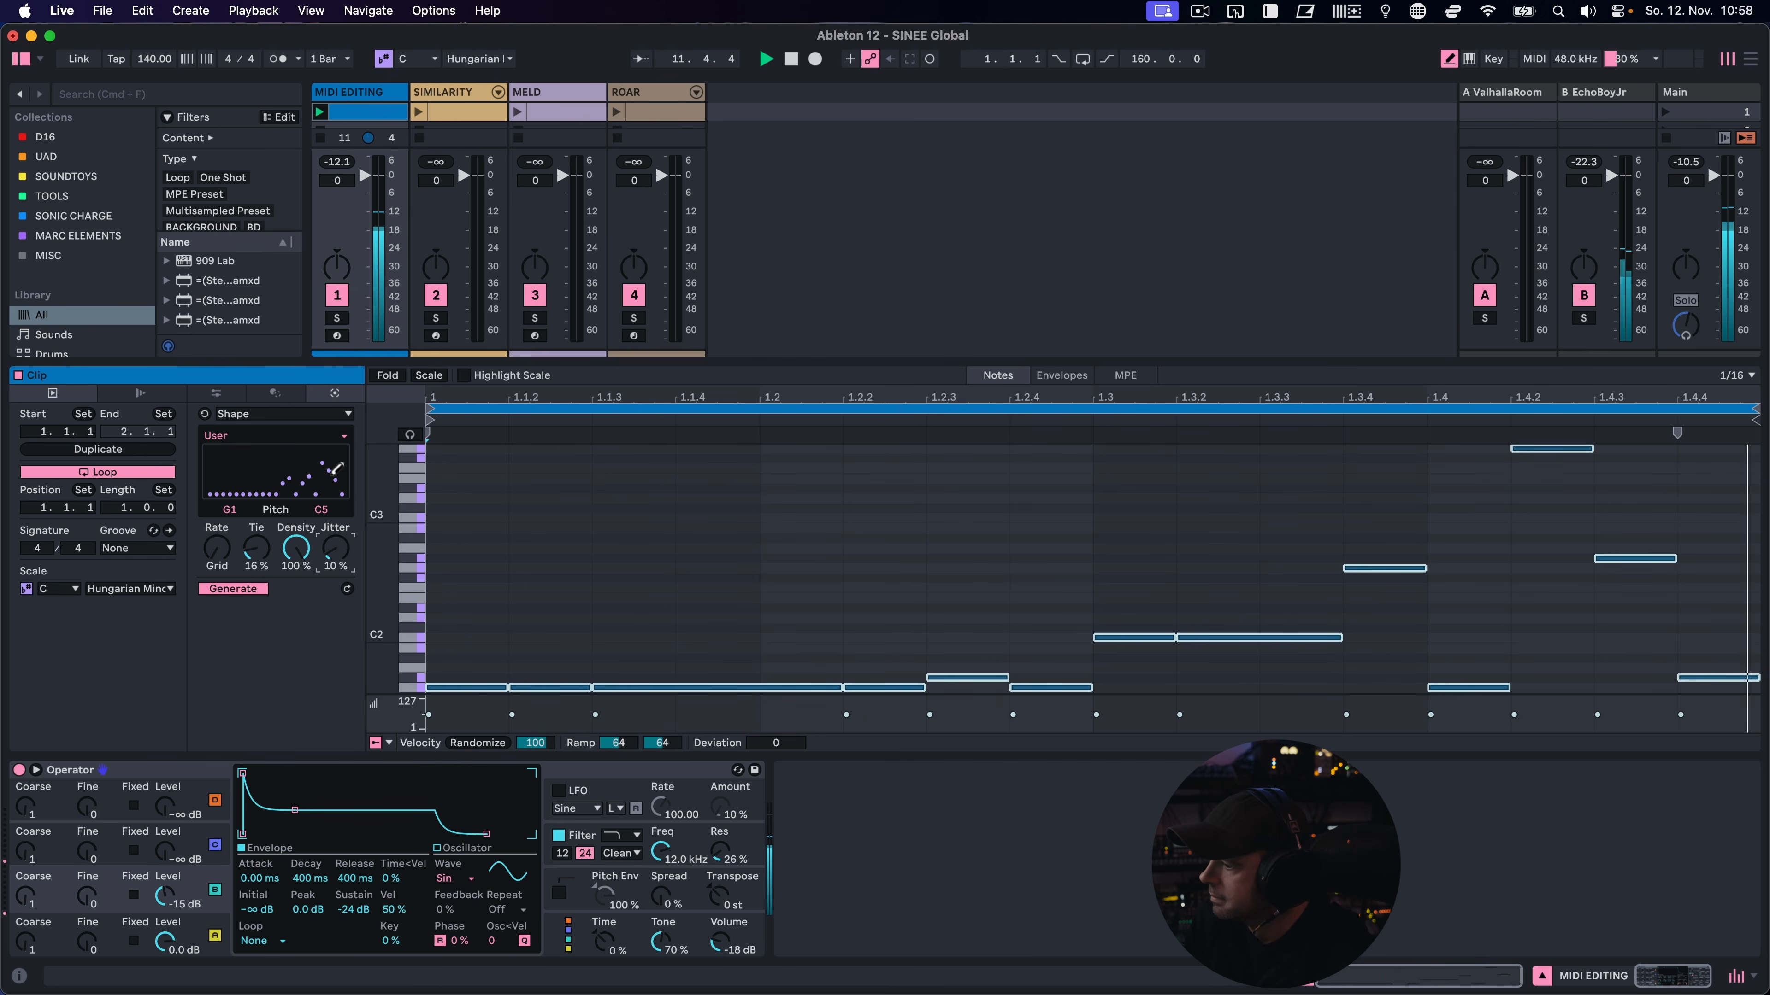
Raise a few points in the first half of the custom pitch shape and adjust their heights
{"action": "left_click", "coordinate": [257, 463]}
{"action": "left_click", "coordinate": [273, 461]}
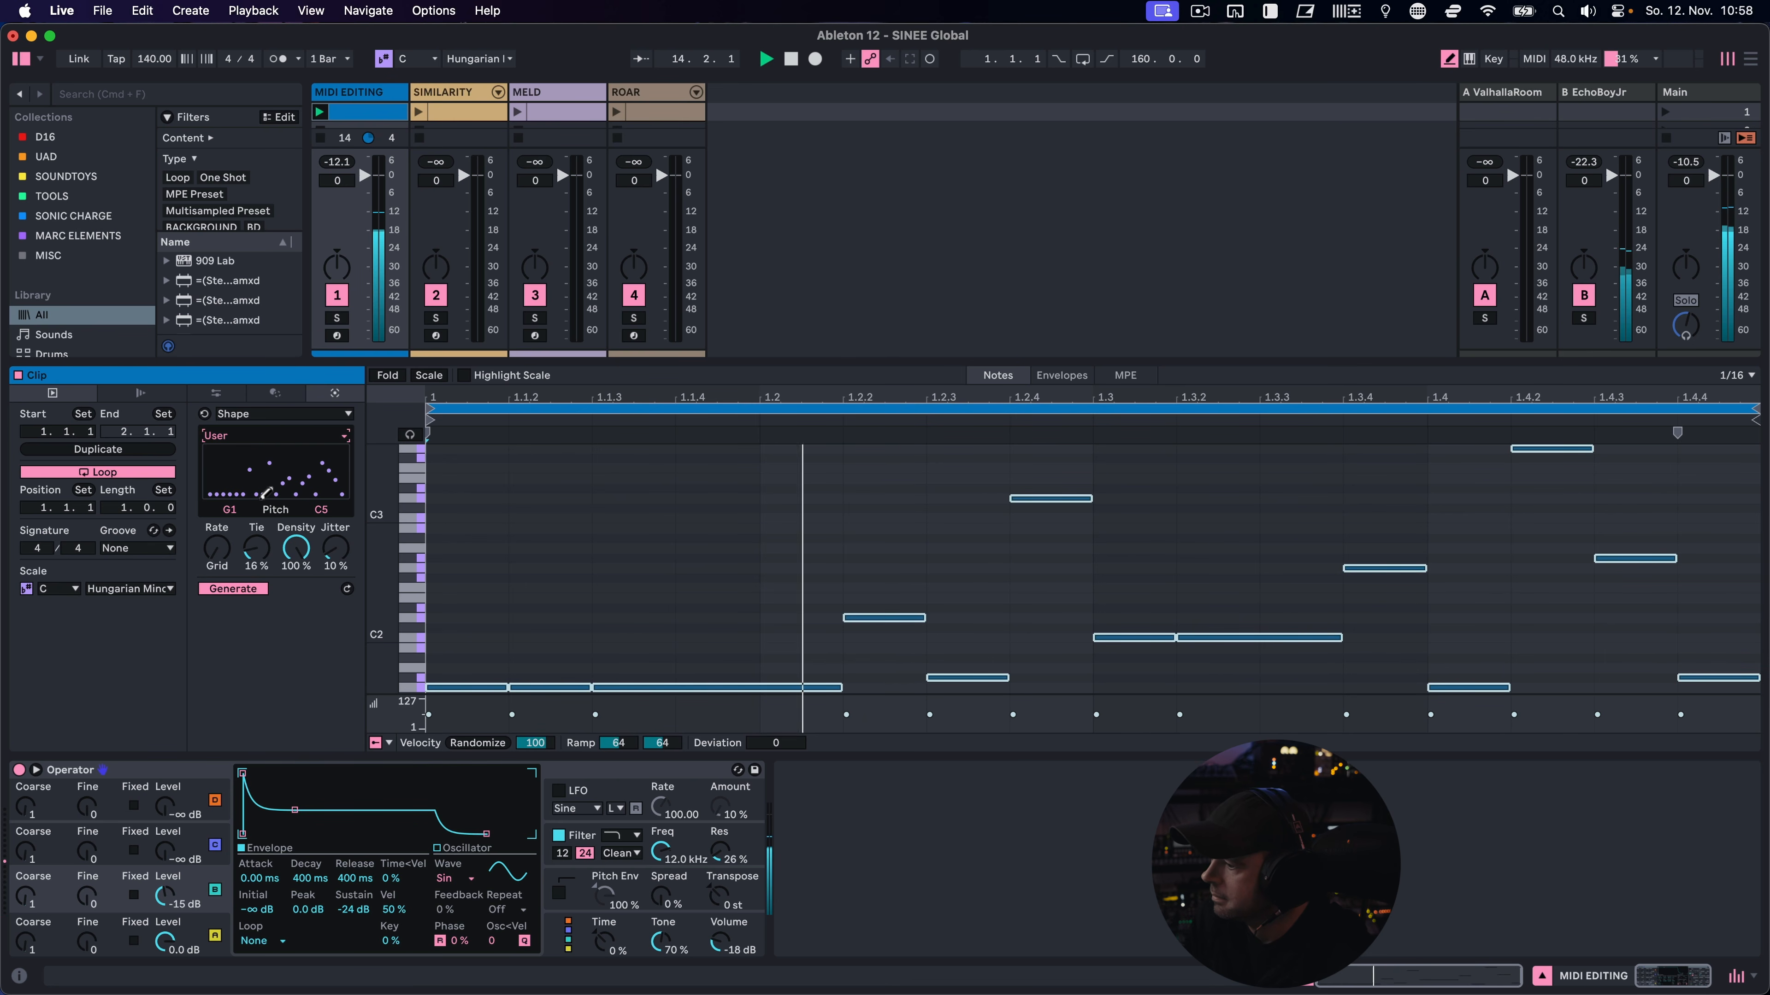
{"action": "left_click_drag", "start_coordinate": [243, 481], "coordinate": [271, 477]}
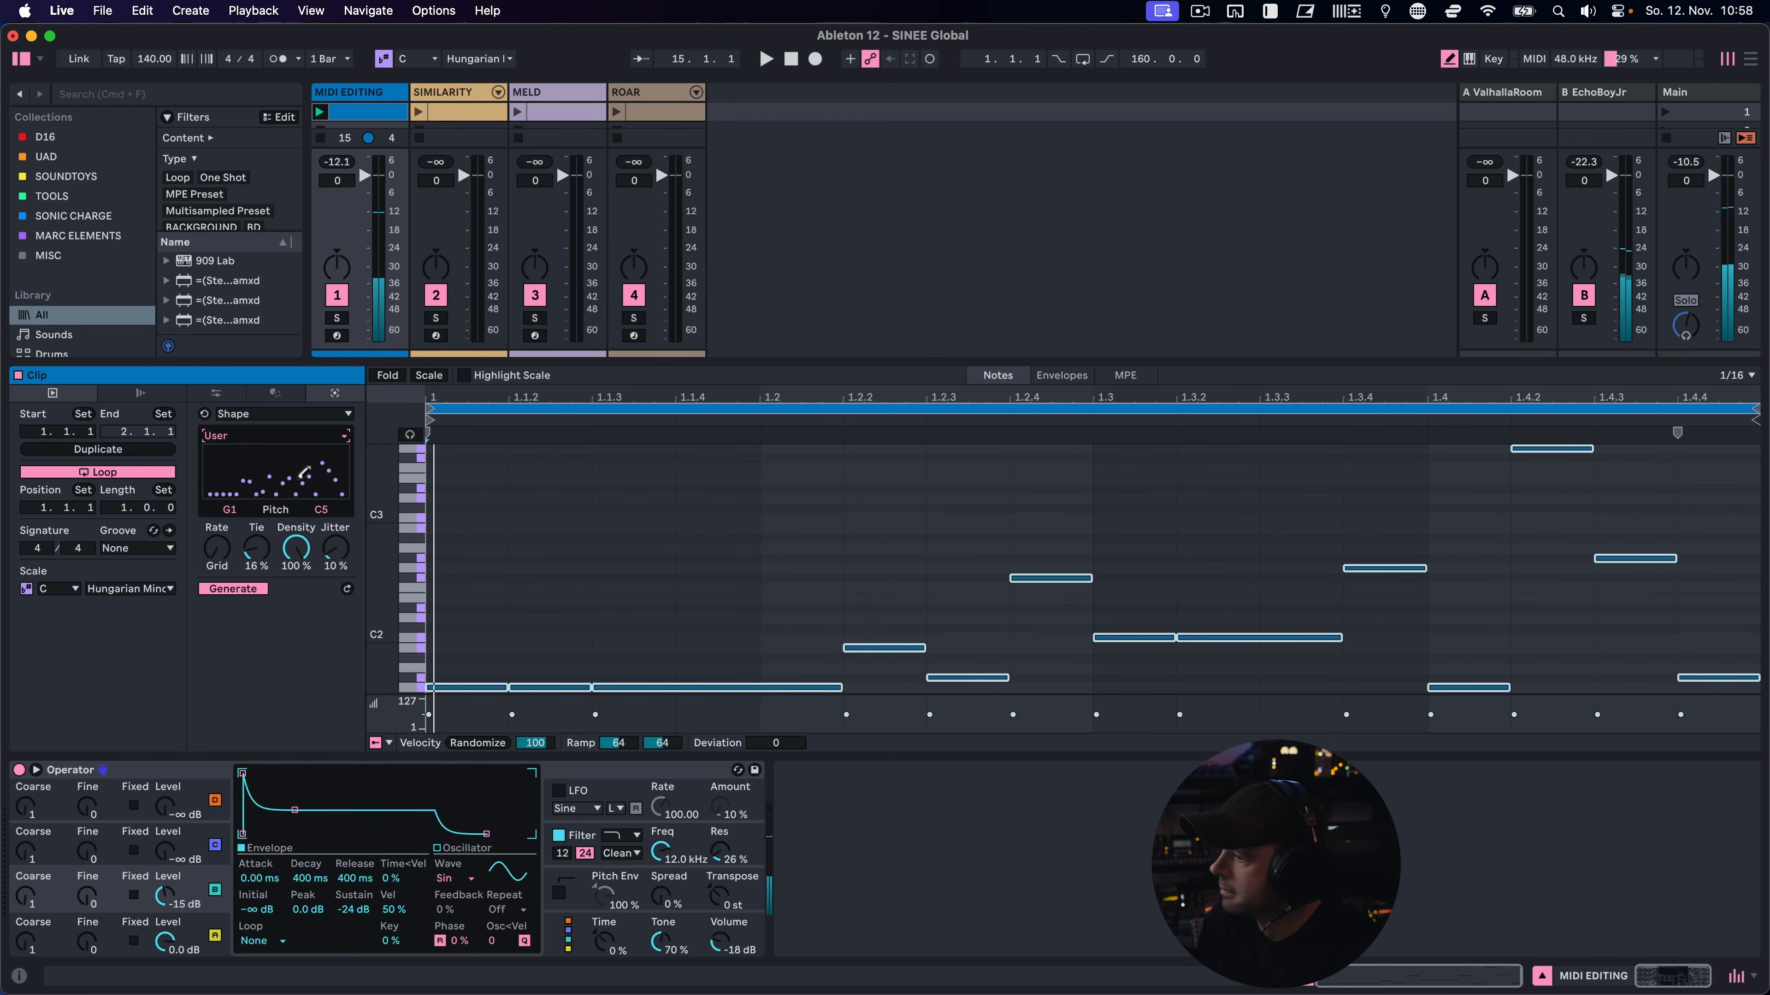
Choose the Stacks generator and extend its progression to four chords
{"action": "left_click", "coordinate": [288, 416]}
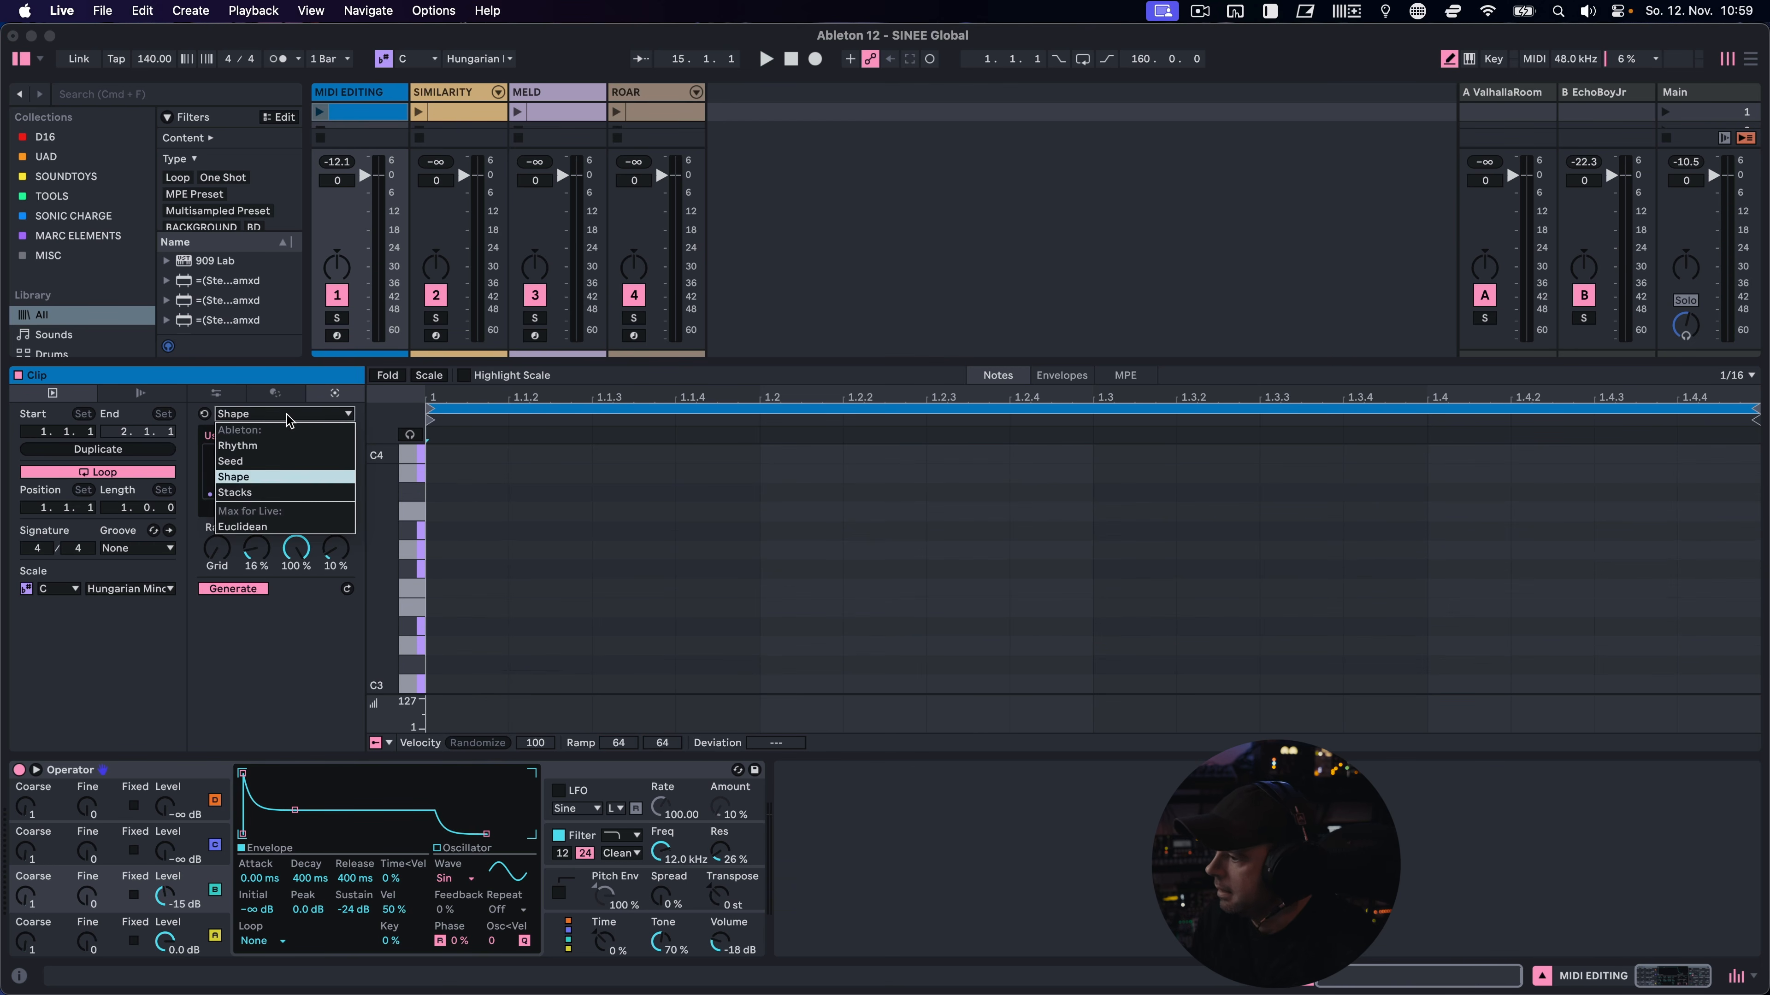
{"action": "left_click", "coordinate": [293, 492]}
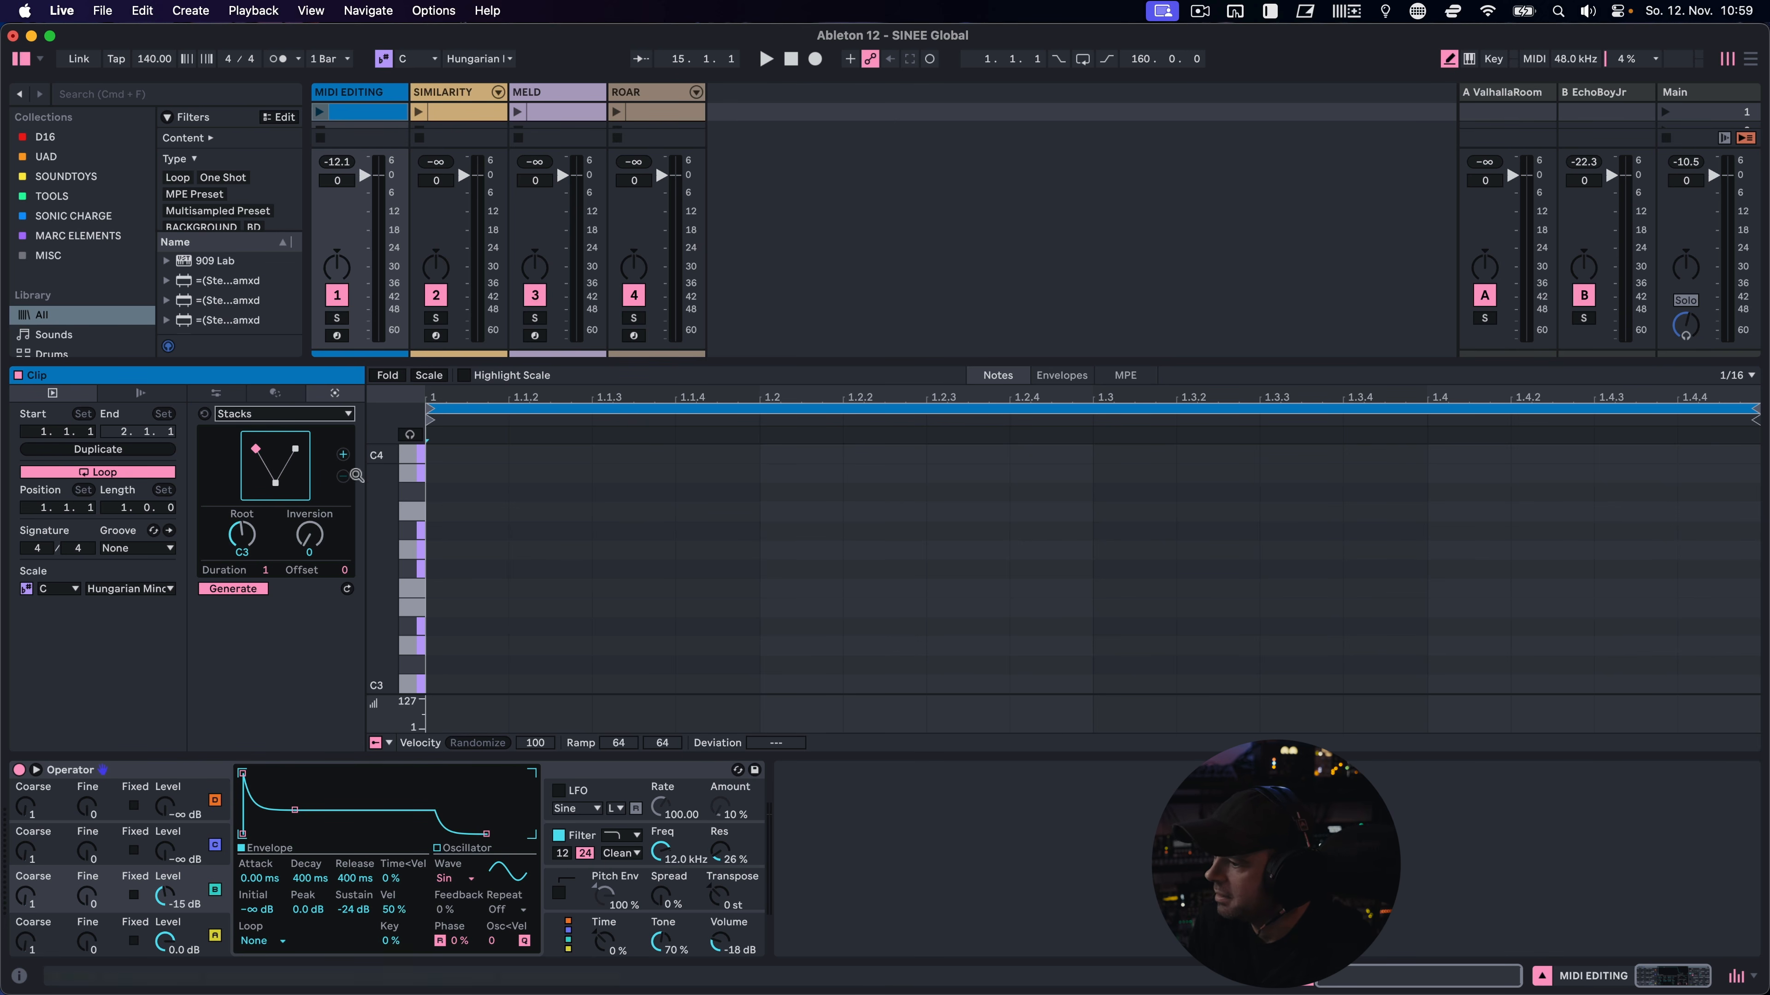
{"action": "left_click", "coordinate": [344, 457]}
{"action": "left_click", "coordinate": [345, 457]}
{"action": "left_click", "coordinate": [345, 457]}
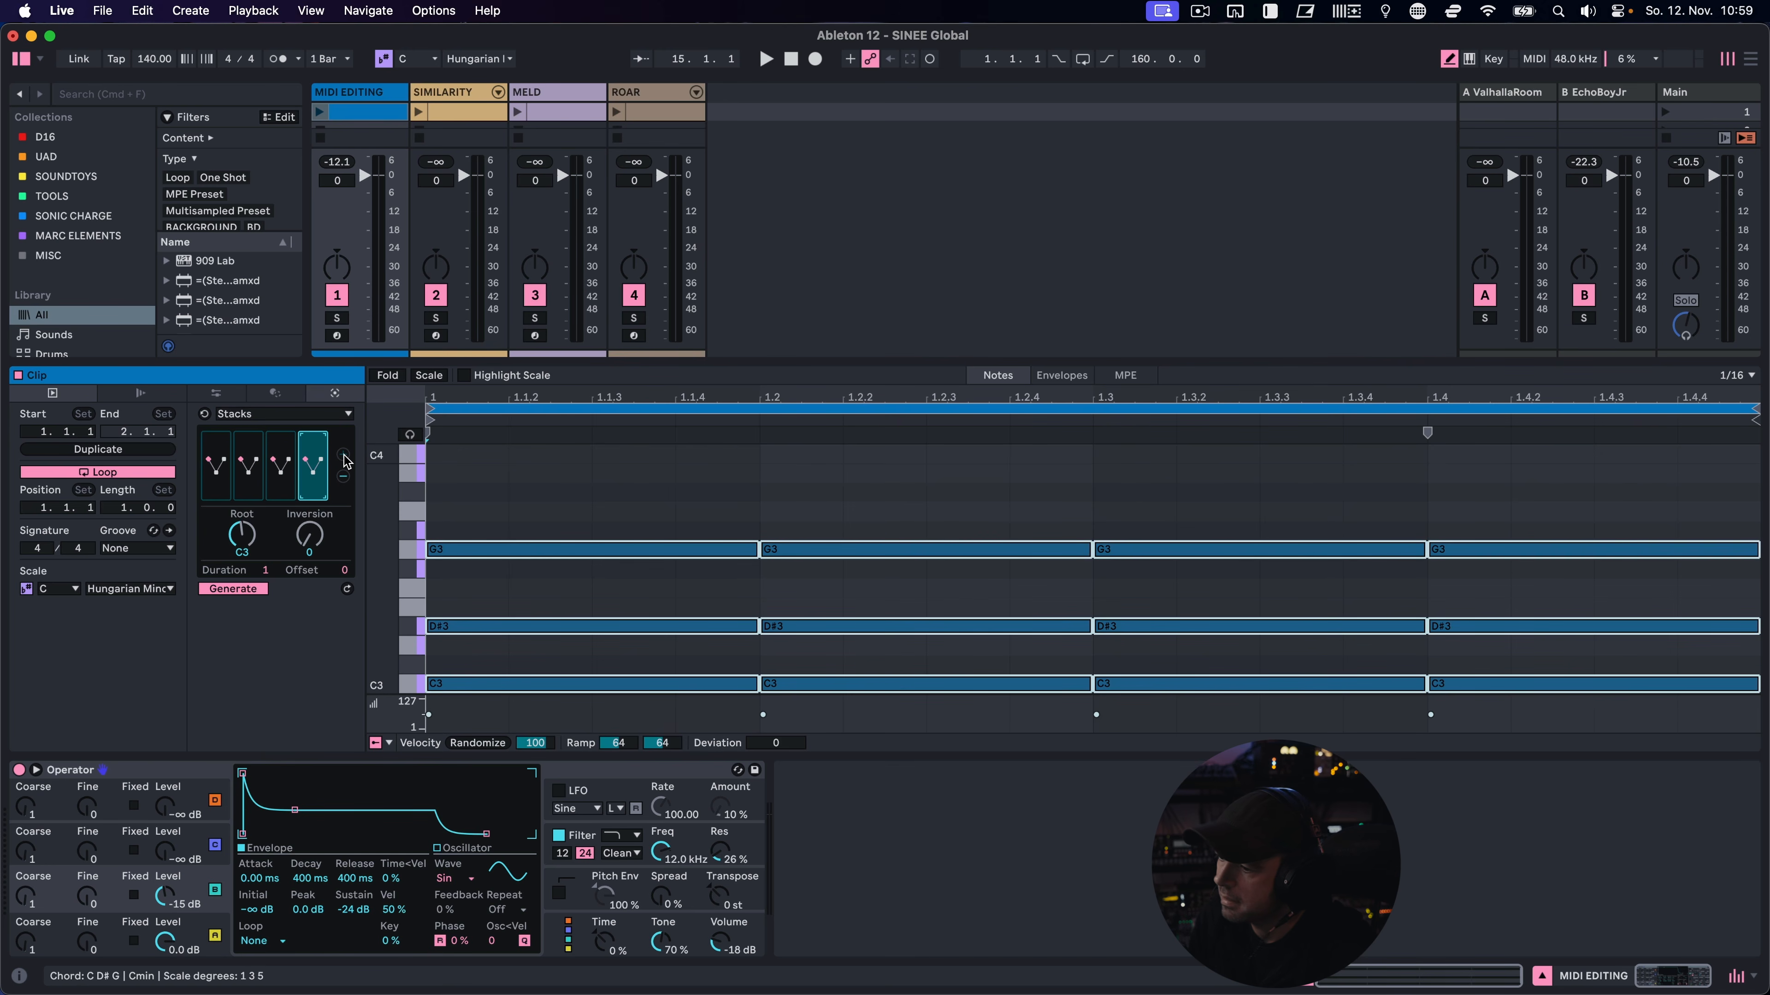
Give the Stacks chords different patterns, and play them with the last chord at a 3/4 duration and an adjusted inversion
{"action": "left_click", "coordinate": [217, 476]}
{"action": "left_click_drag", "start_coordinate": [218, 476], "coordinate": [322, 440]}
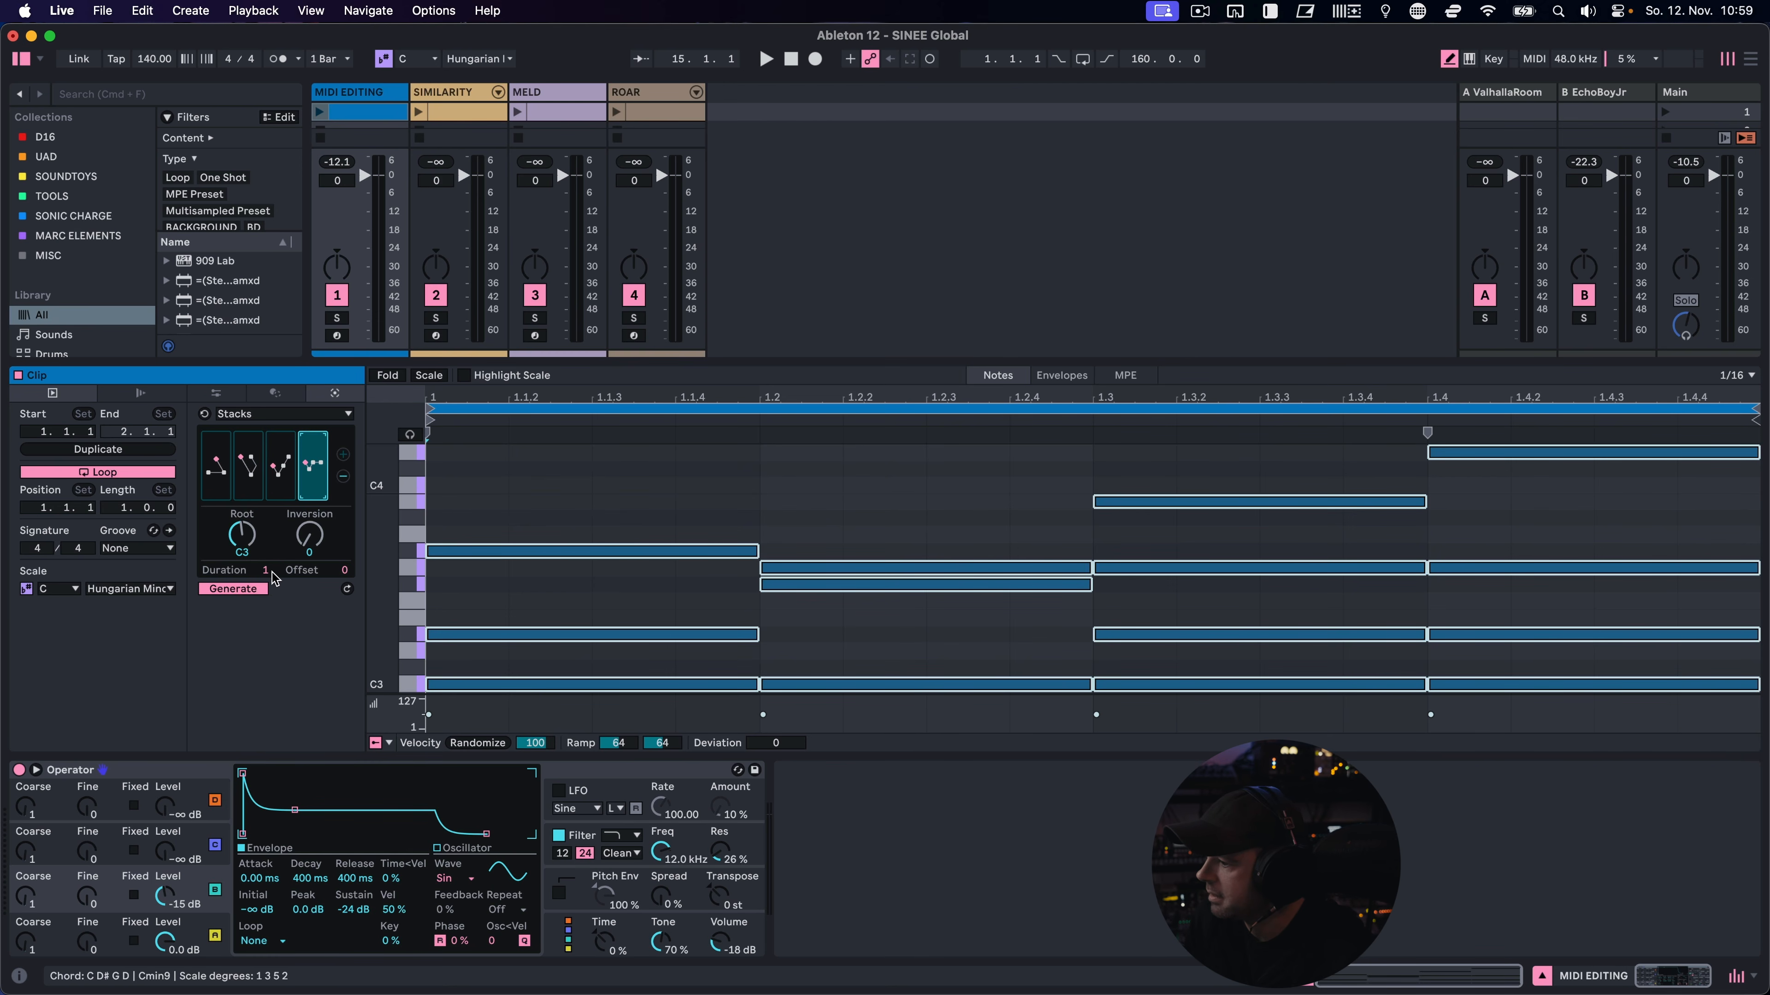
{"action": "left_click_drag", "start_coordinate": [264, 575], "coordinate": [265, 596]}
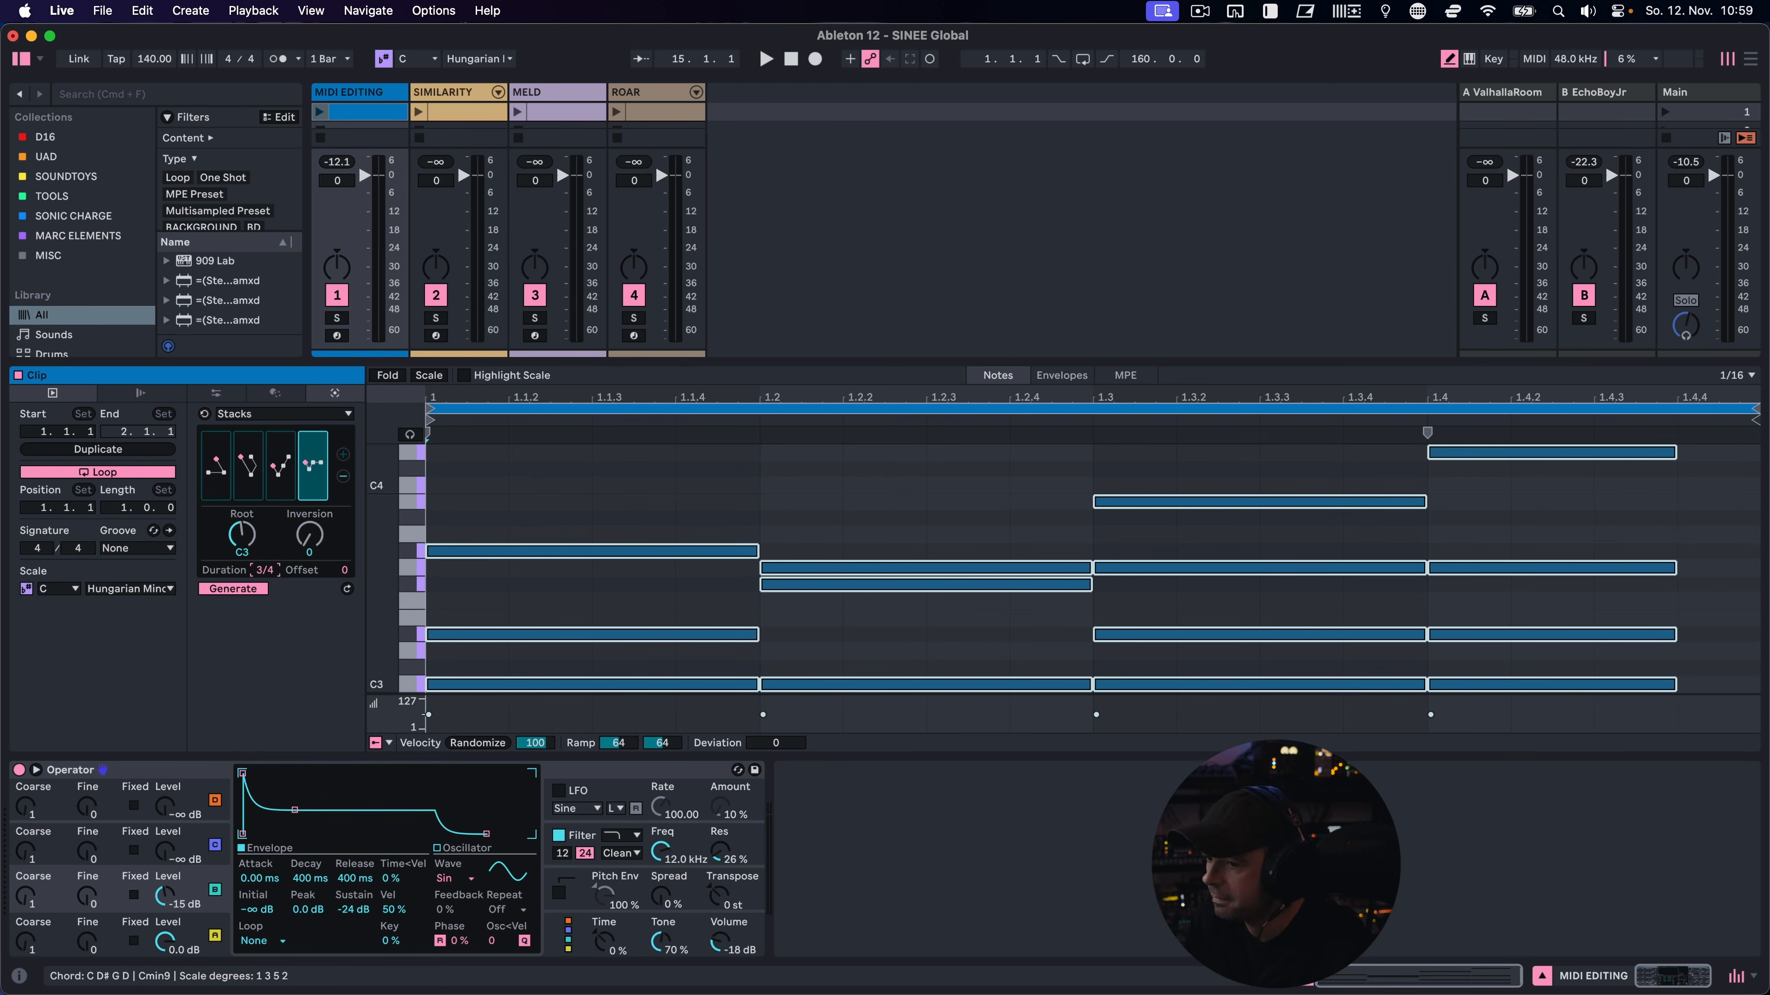
{"action": "key", "text": "space"}
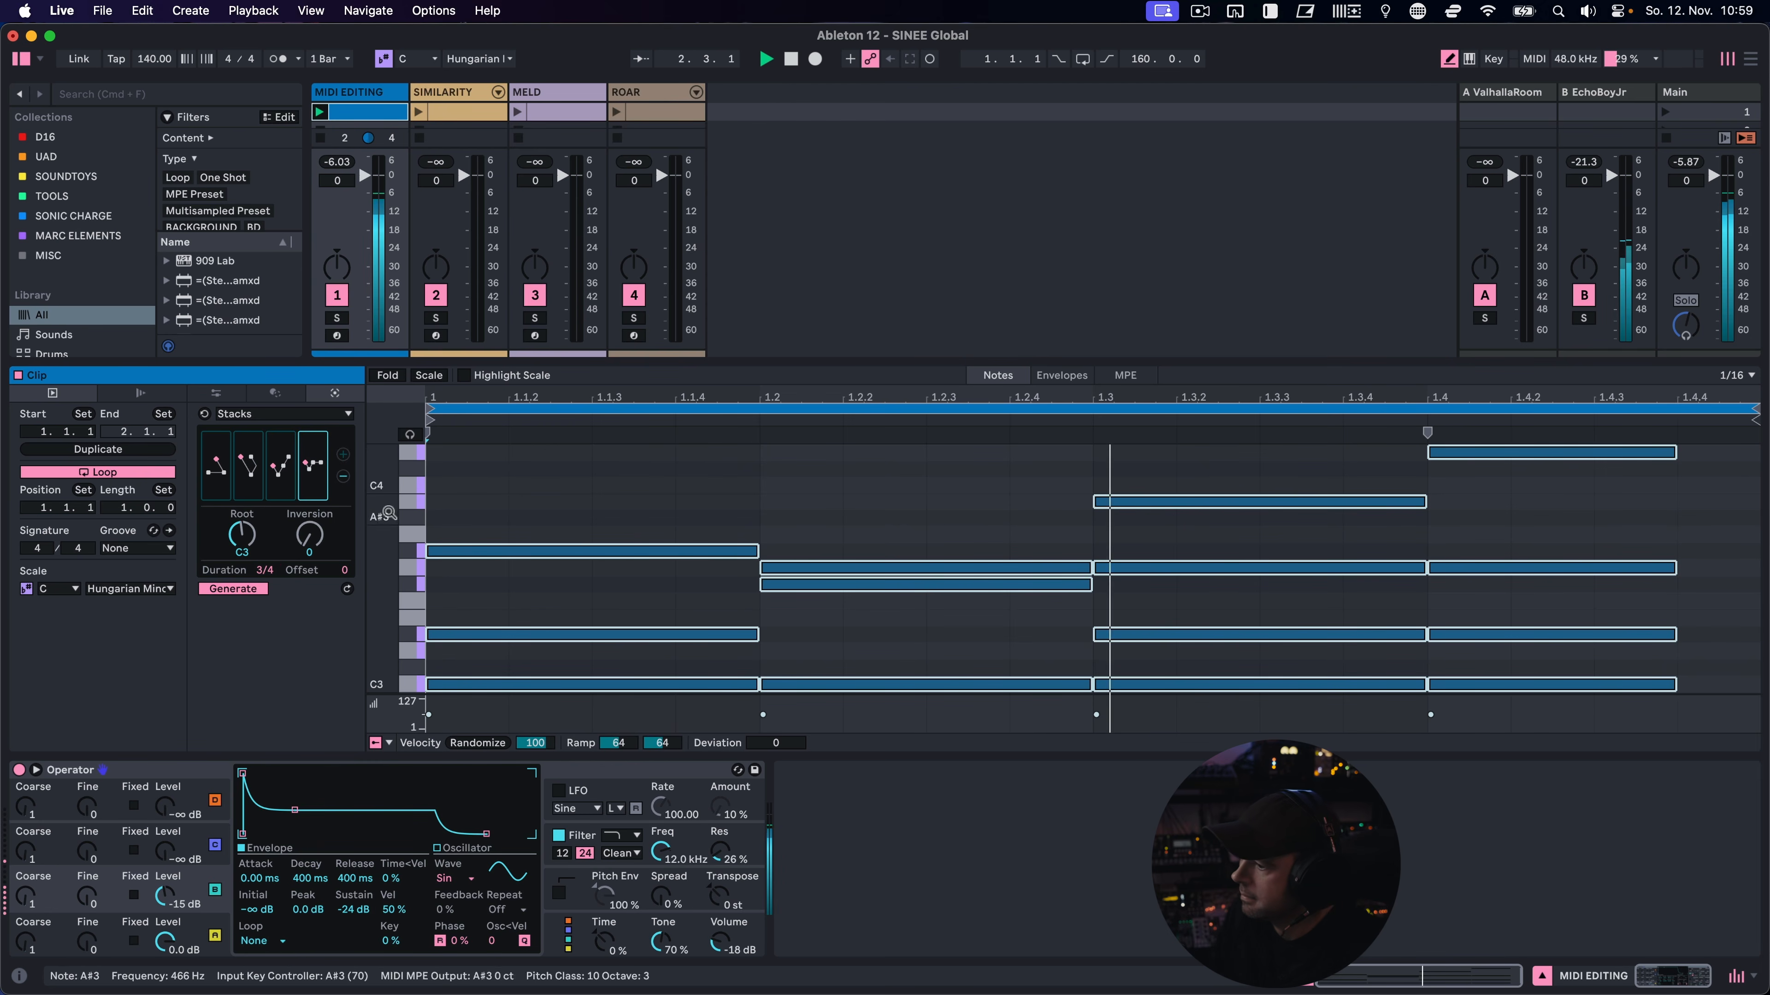
{"action": "mouse_move", "coordinate": [313, 467]}
{"action": "left_mouse_down"}
{"action": "mouse_move", "coordinate": [280, 483]}
{"action": "mouse_move", "coordinate": [248, 460]}
{"action": "mouse_move", "coordinate": [313, 440]}
{"action": "left_mouse_up"}
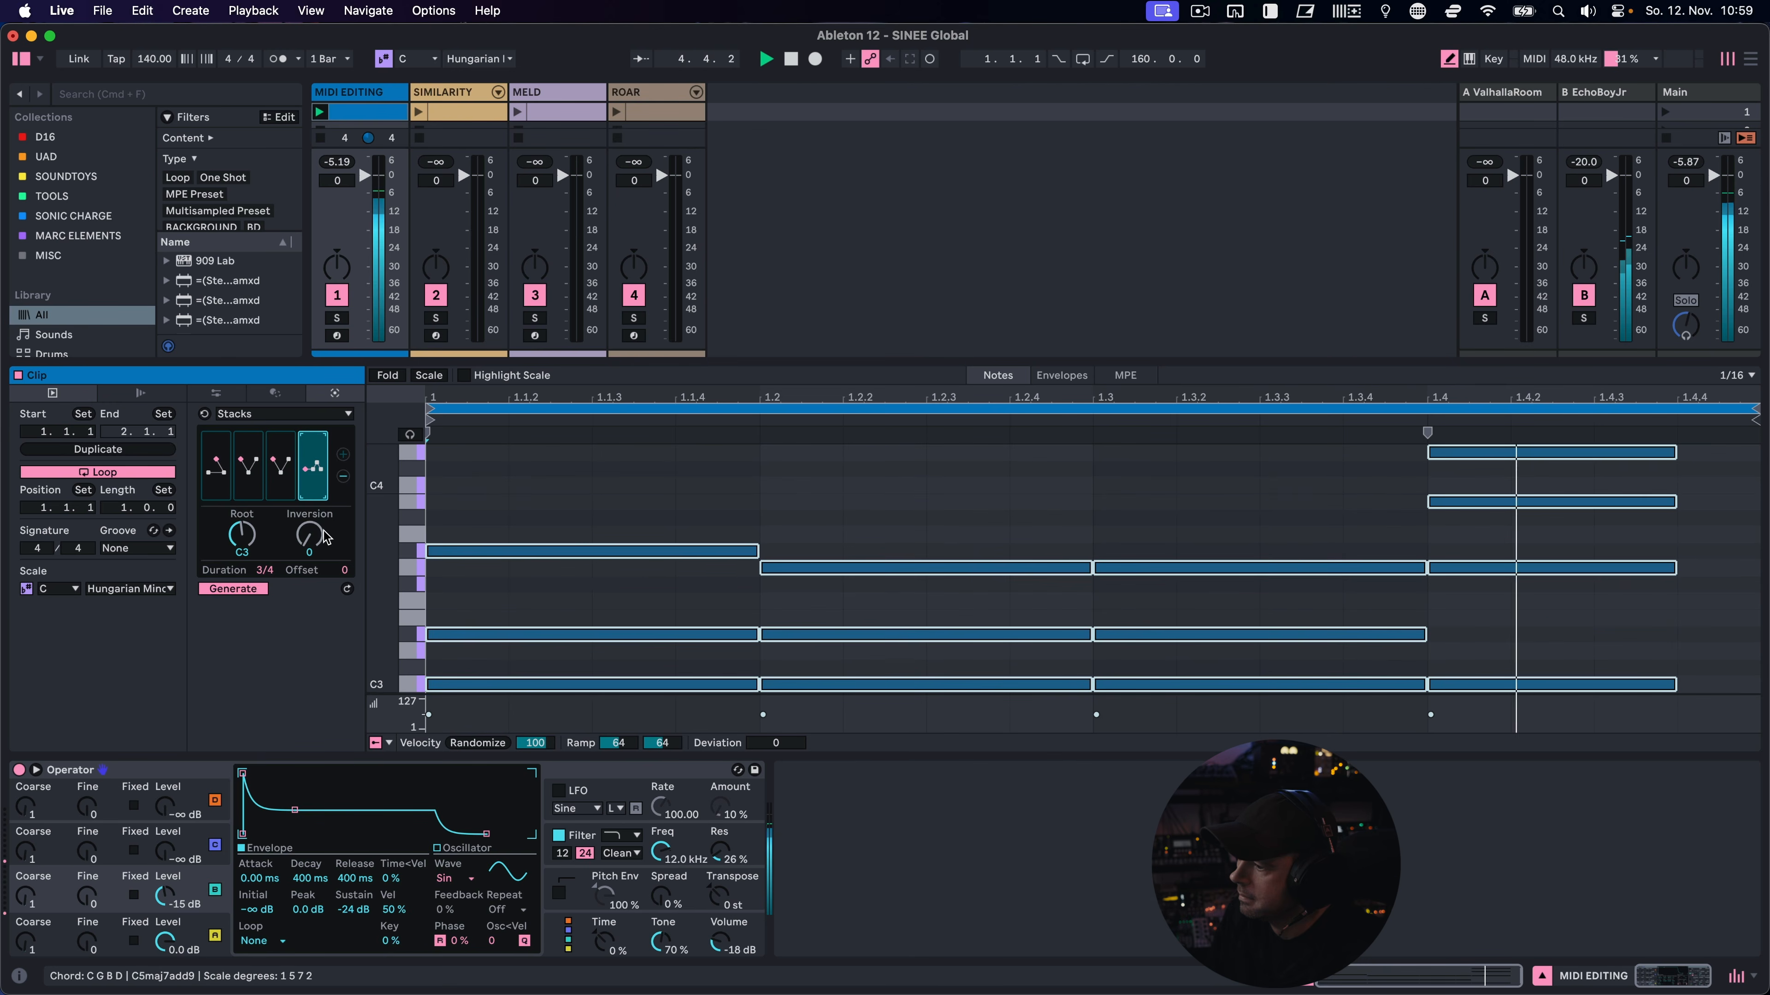
{"action": "left_click_drag", "start_coordinate": [311, 535], "coordinate": [311, 523]}
Set the first chord's root to F#1 and the second chord's to C5, and raise the third chord's root
{"action": "left_click_drag", "start_coordinate": [224, 479], "coordinate": [224, 496]}
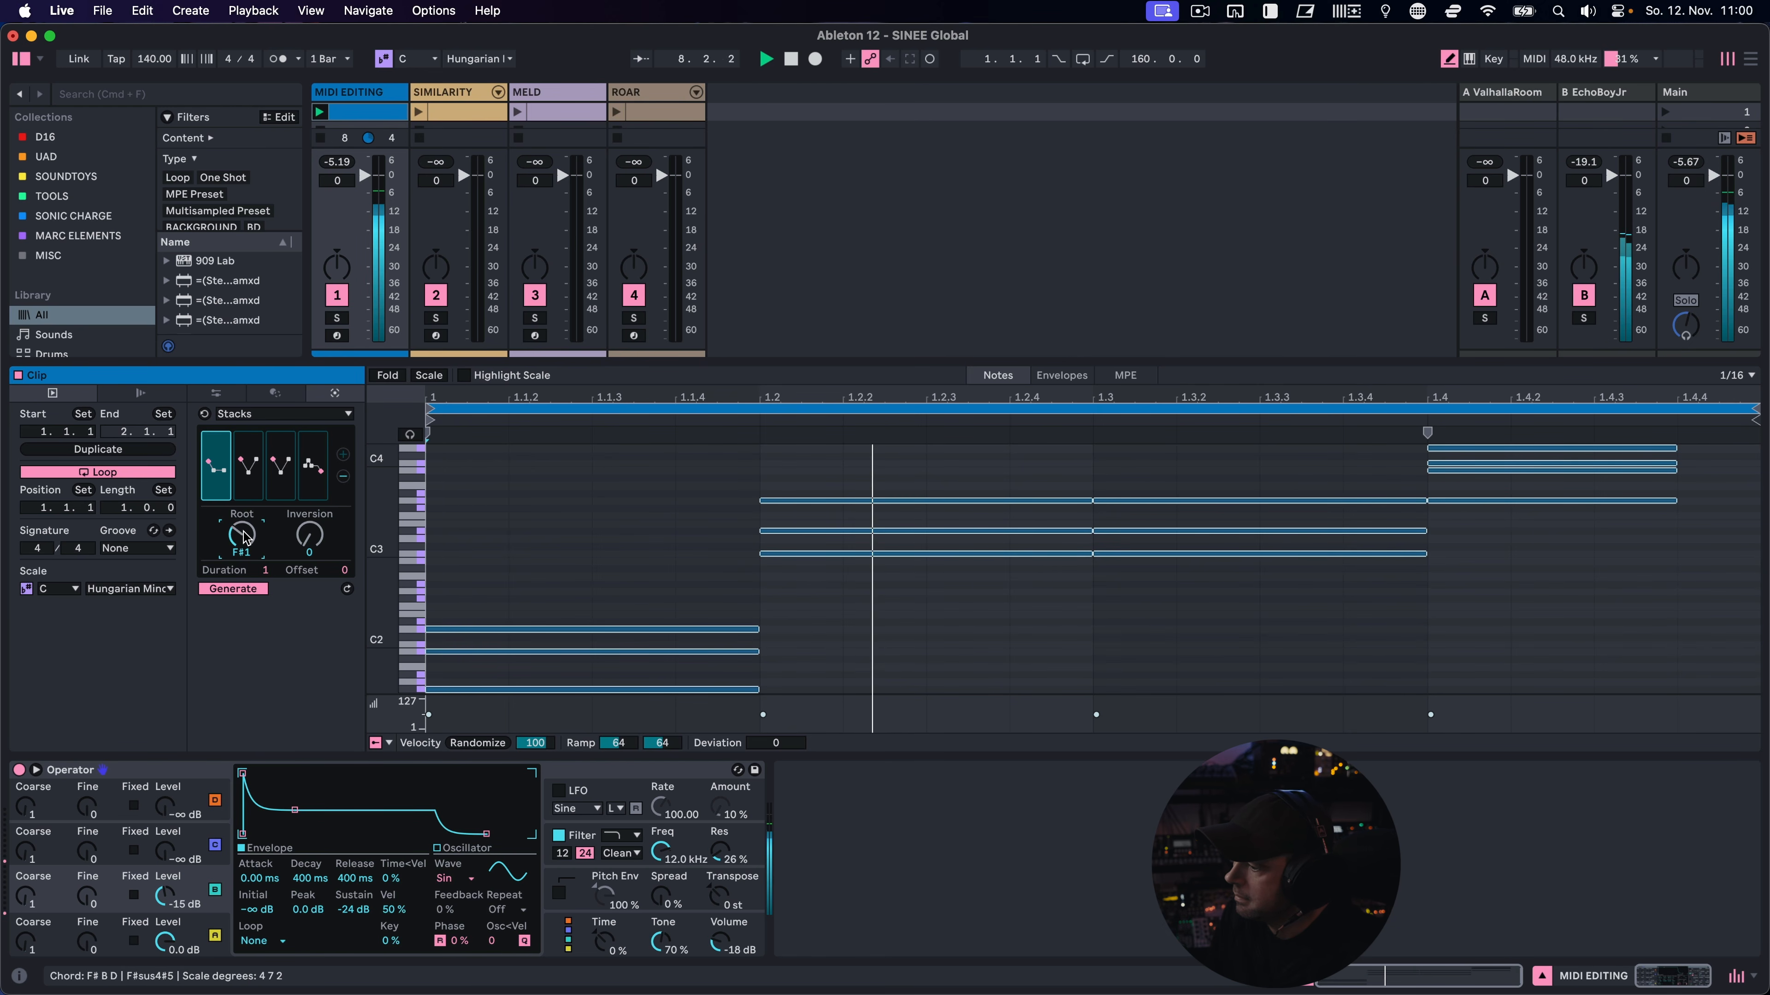
{"action": "left_click", "coordinate": [251, 481]}
{"action": "left_click_drag", "start_coordinate": [244, 535], "coordinate": [244, 501]}
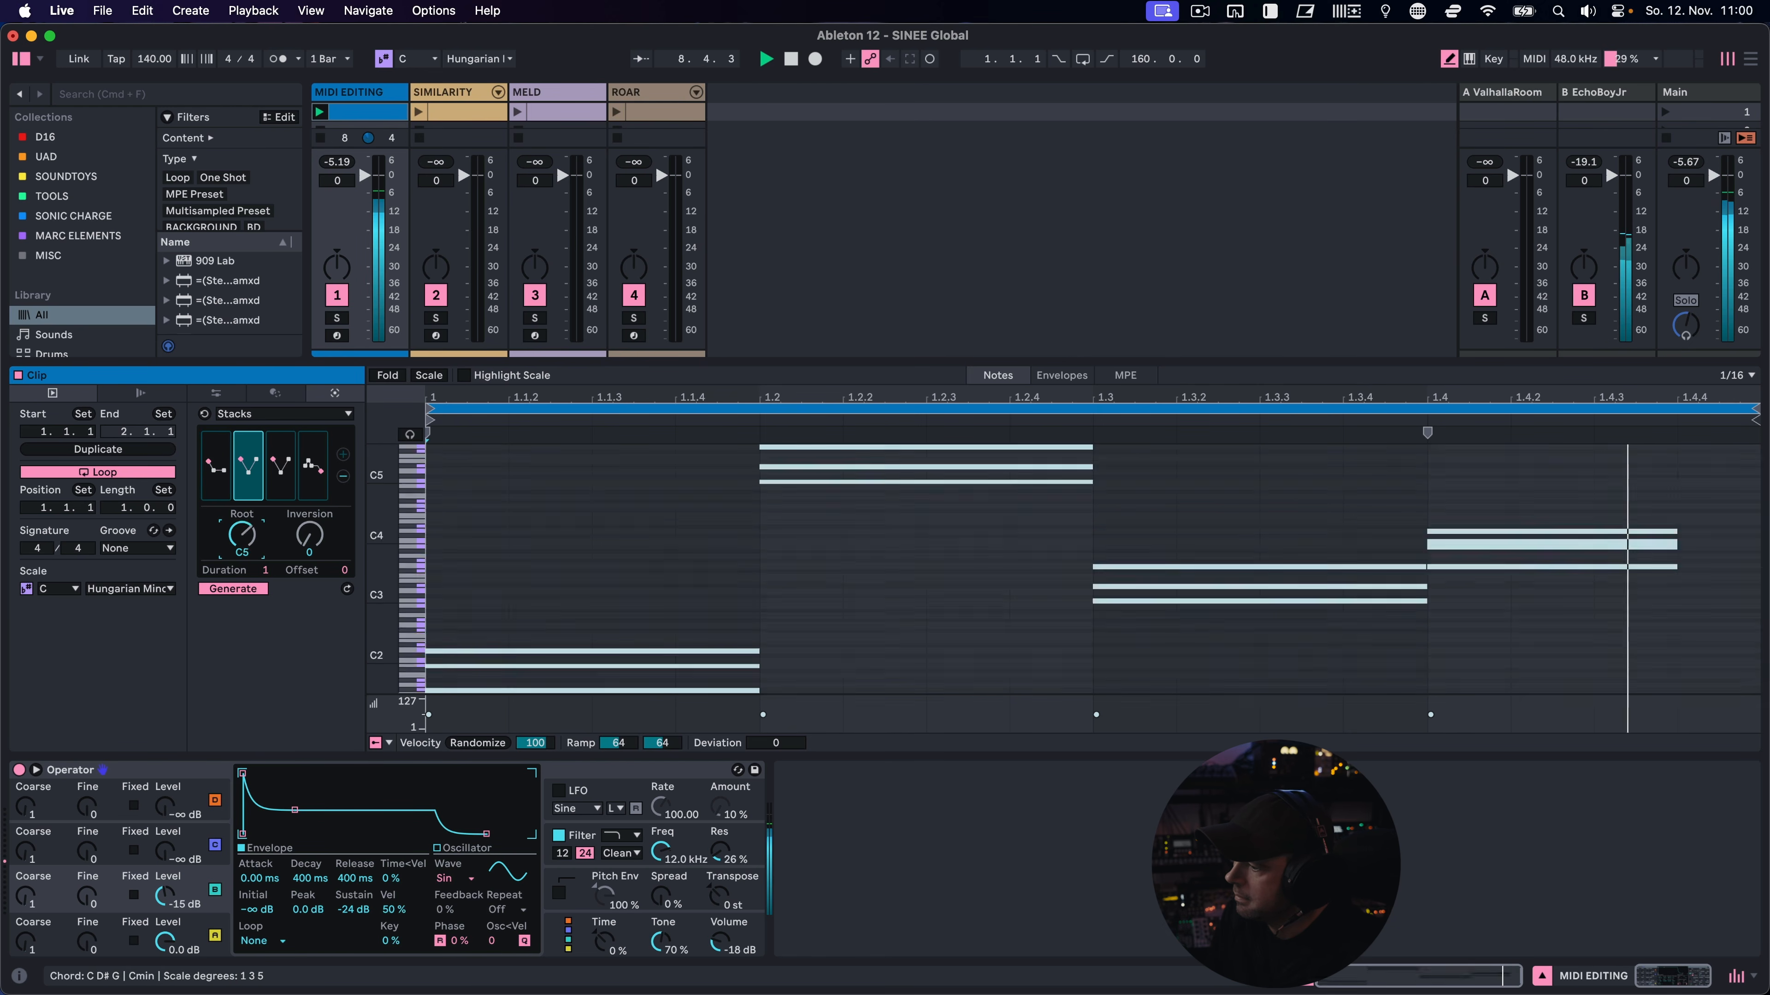
{"action": "left_click", "coordinate": [280, 465]}
{"action": "left_click_drag", "start_coordinate": [261, 542], "coordinate": [262, 502]}
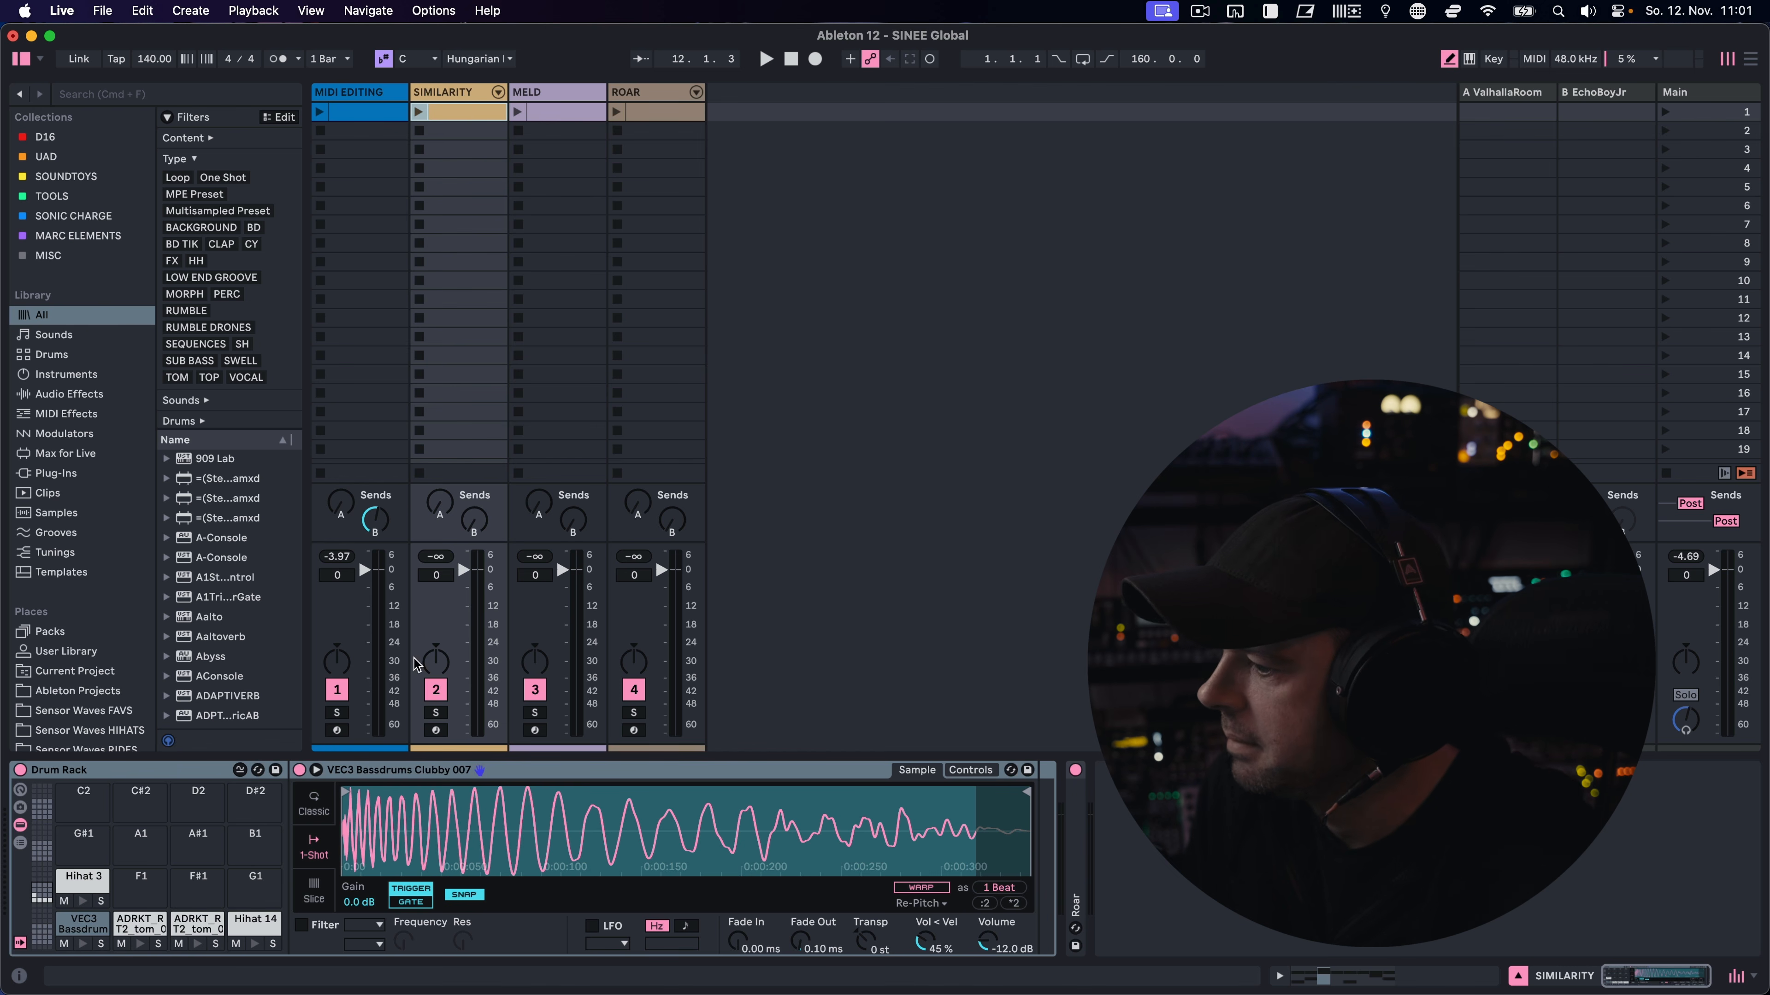
Swap the kick on the SIMILARITY track's C1 drum pad through similar samples until VEC4 Clubby Kicks 137 is loaded
{"action": "left_click", "coordinate": [68, 934]}
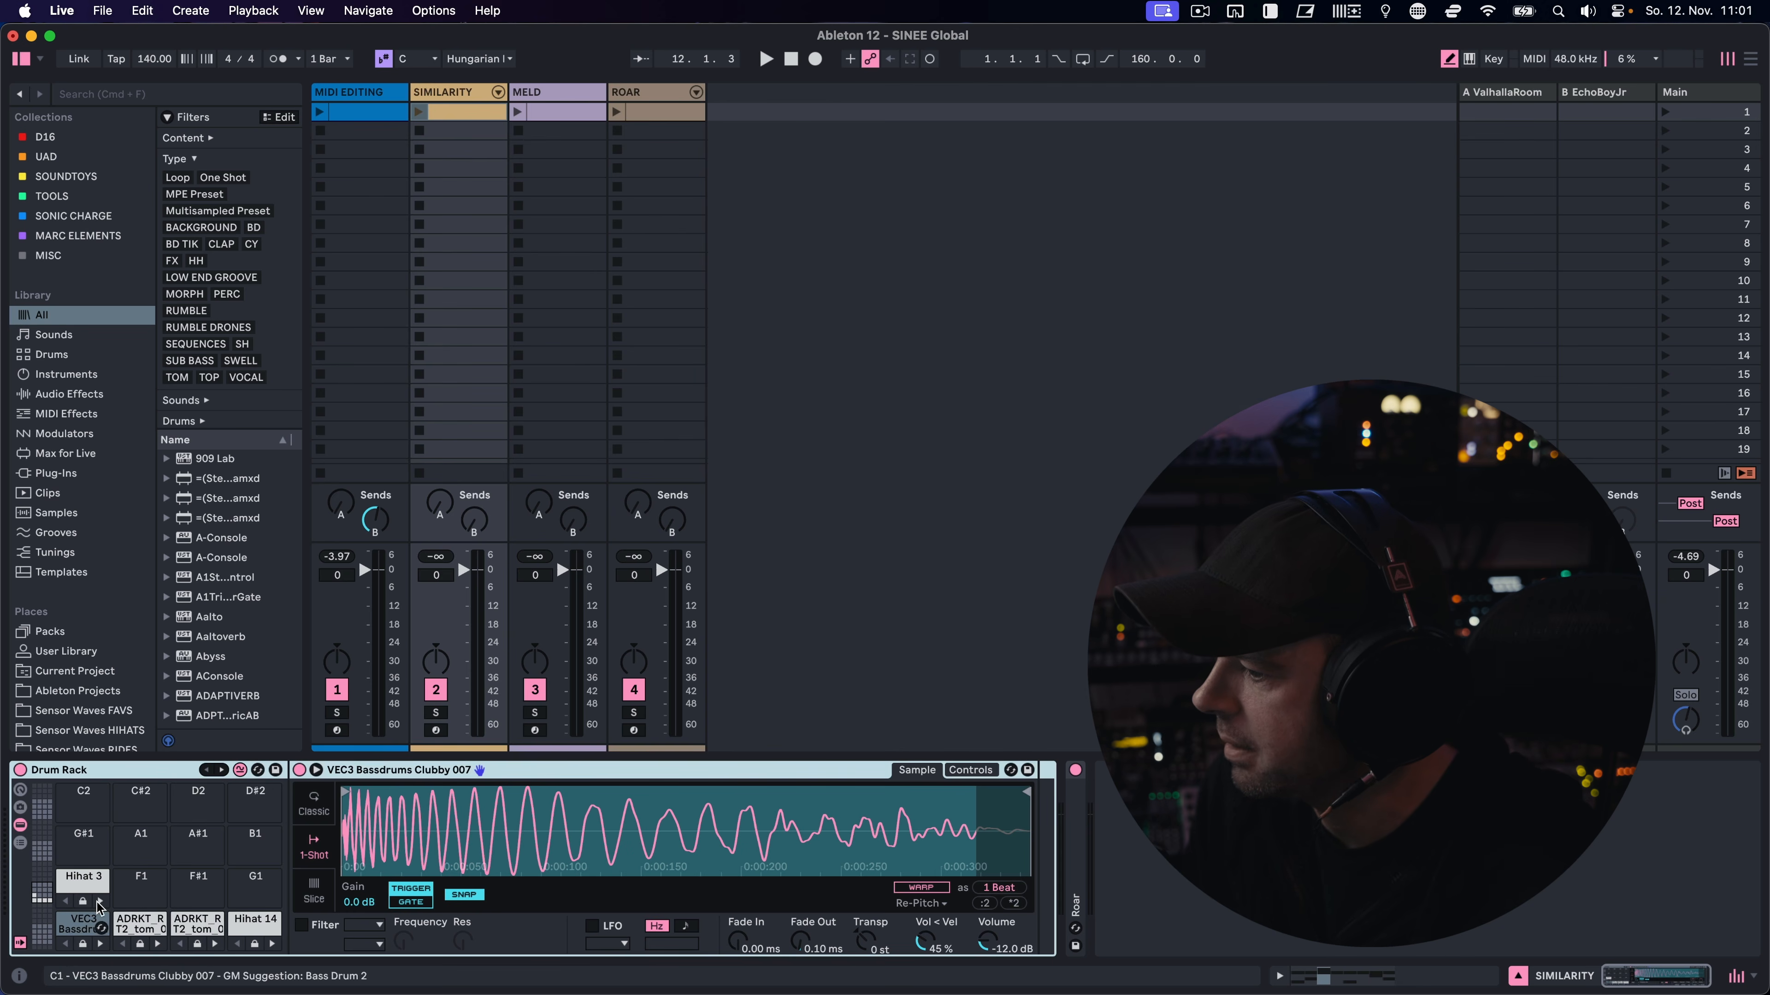
{"action": "left_click", "coordinate": [100, 945]}
{"action": "left_click", "coordinate": [101, 945]}
{"action": "left_click", "coordinate": [100, 945]}
{"action": "left_click", "coordinate": [101, 944]}
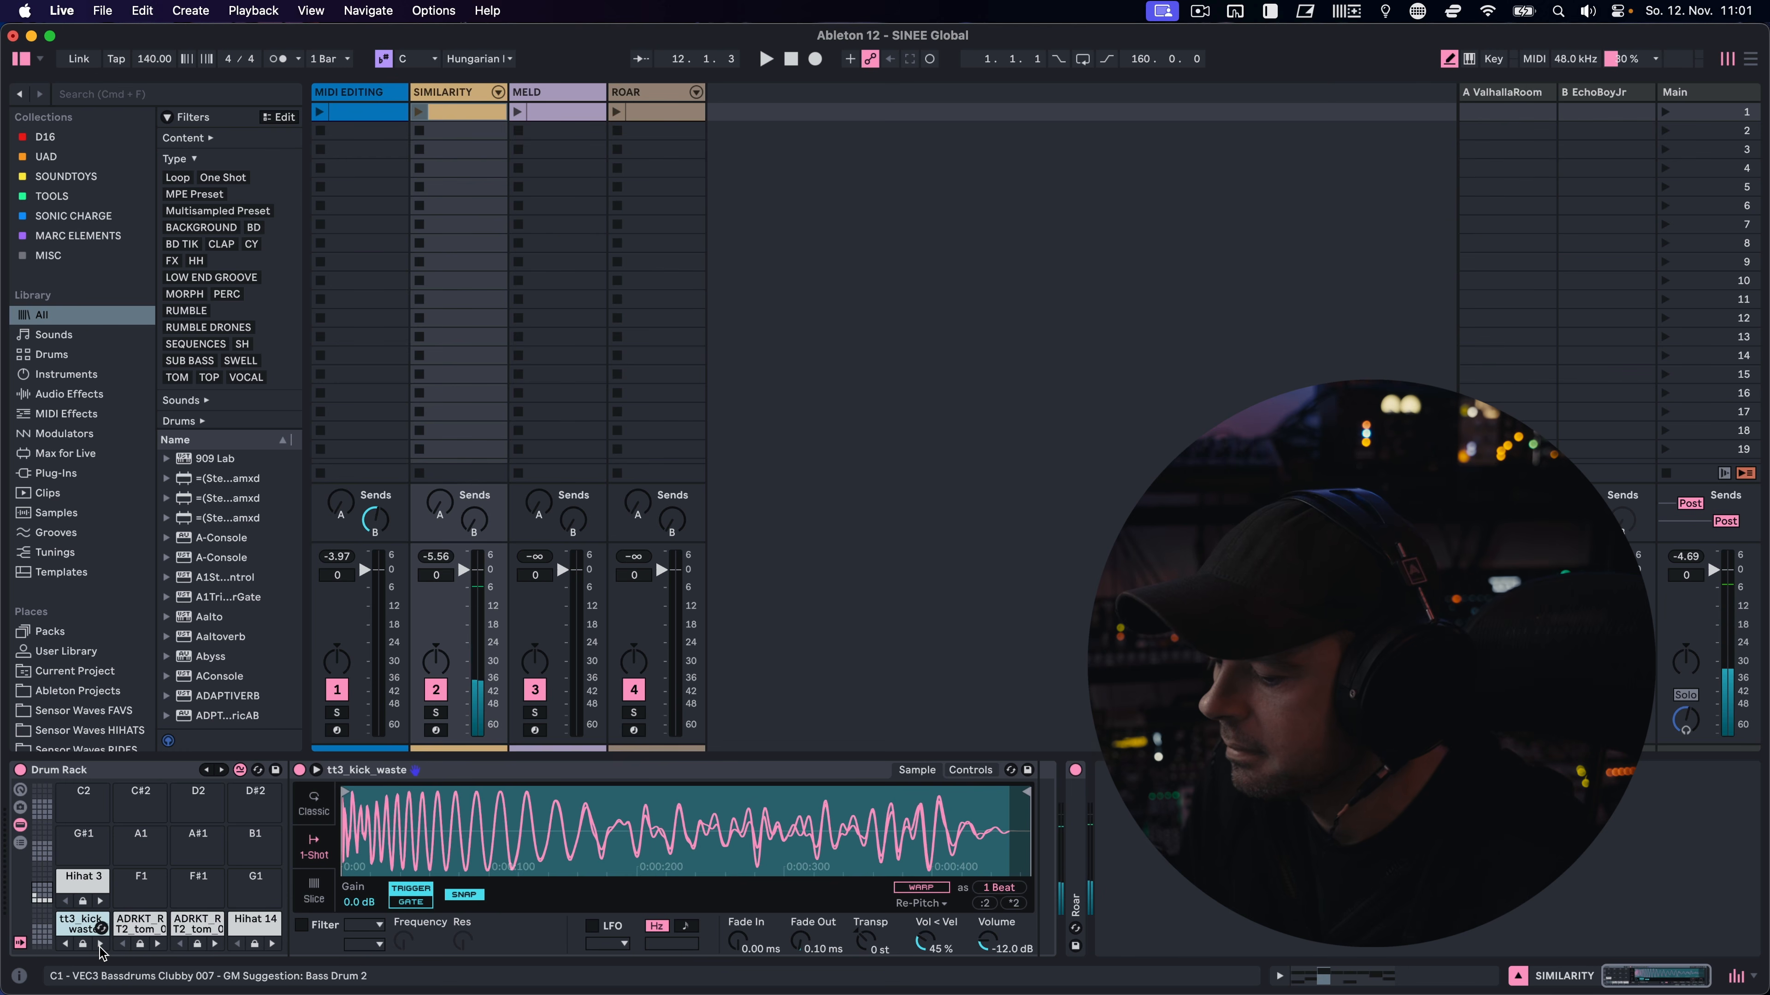
{"action": "left_click", "coordinate": [100, 945]}
{"action": "left_click", "coordinate": [100, 945]}
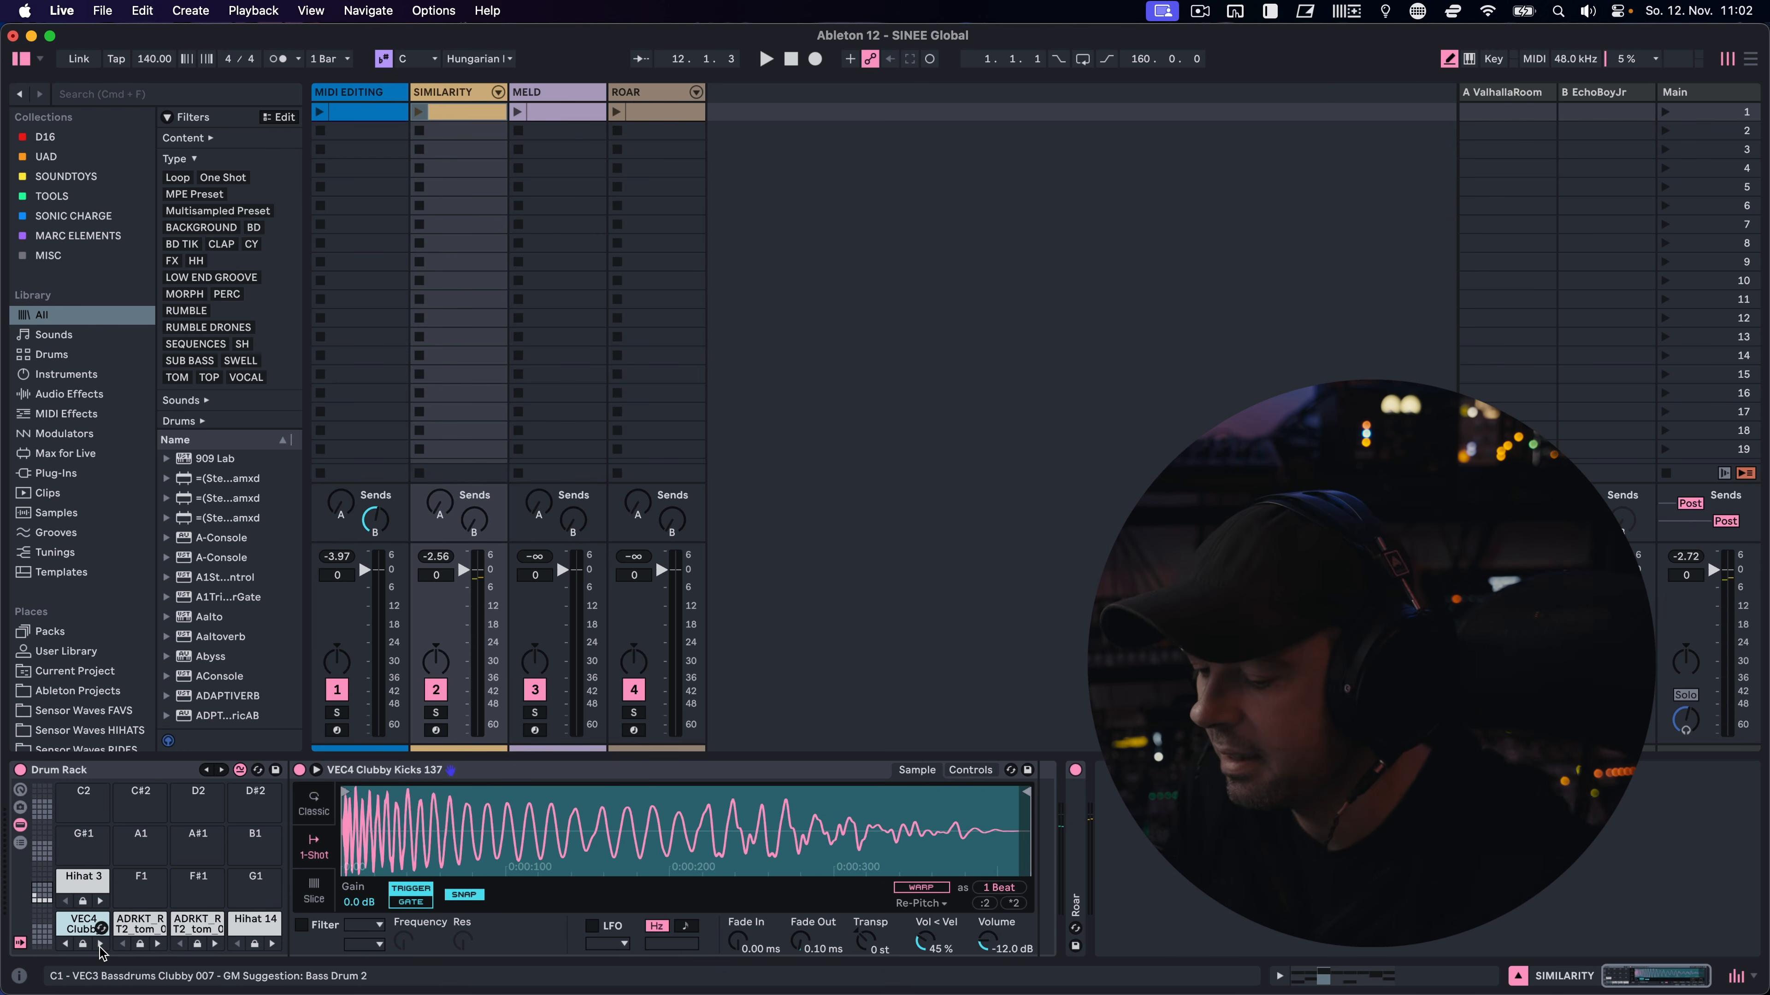
Swap the tom on the C#1 drum pad through similar samples until a WebSynths sample is loaded
{"action": "left_click", "coordinate": [158, 945]}
{"action": "left_click", "coordinate": [159, 945]}
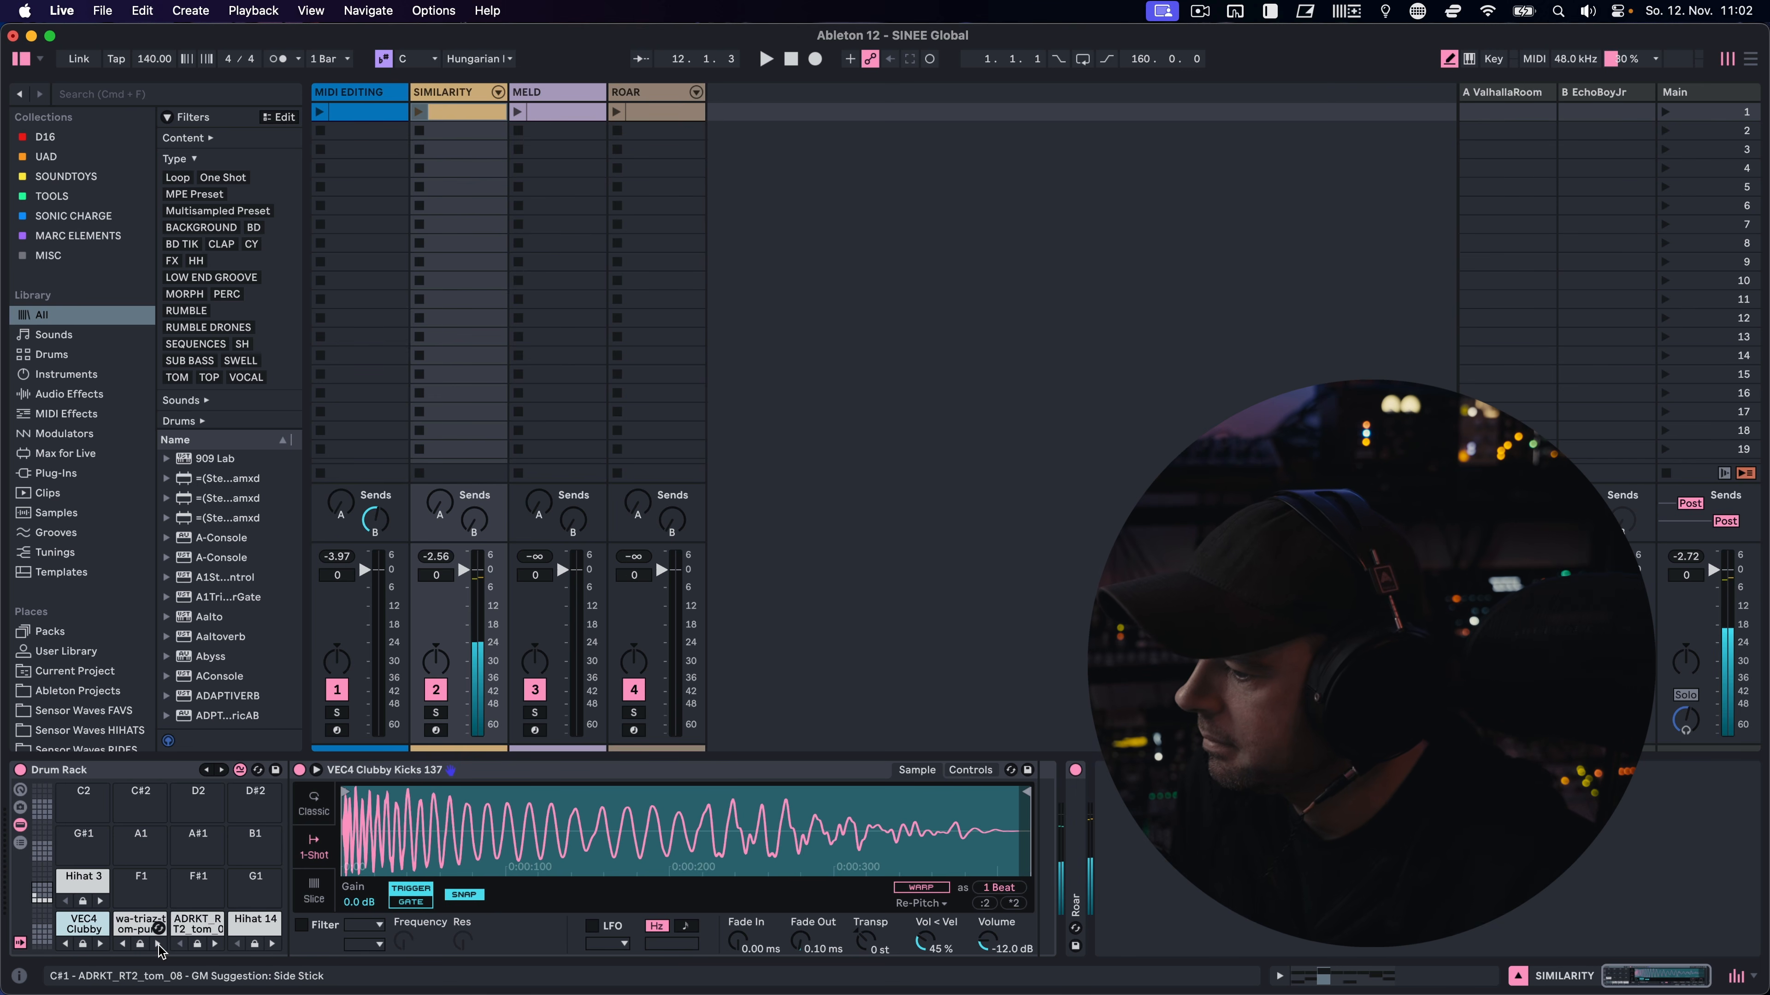
{"action": "left_click", "coordinate": [159, 944]}
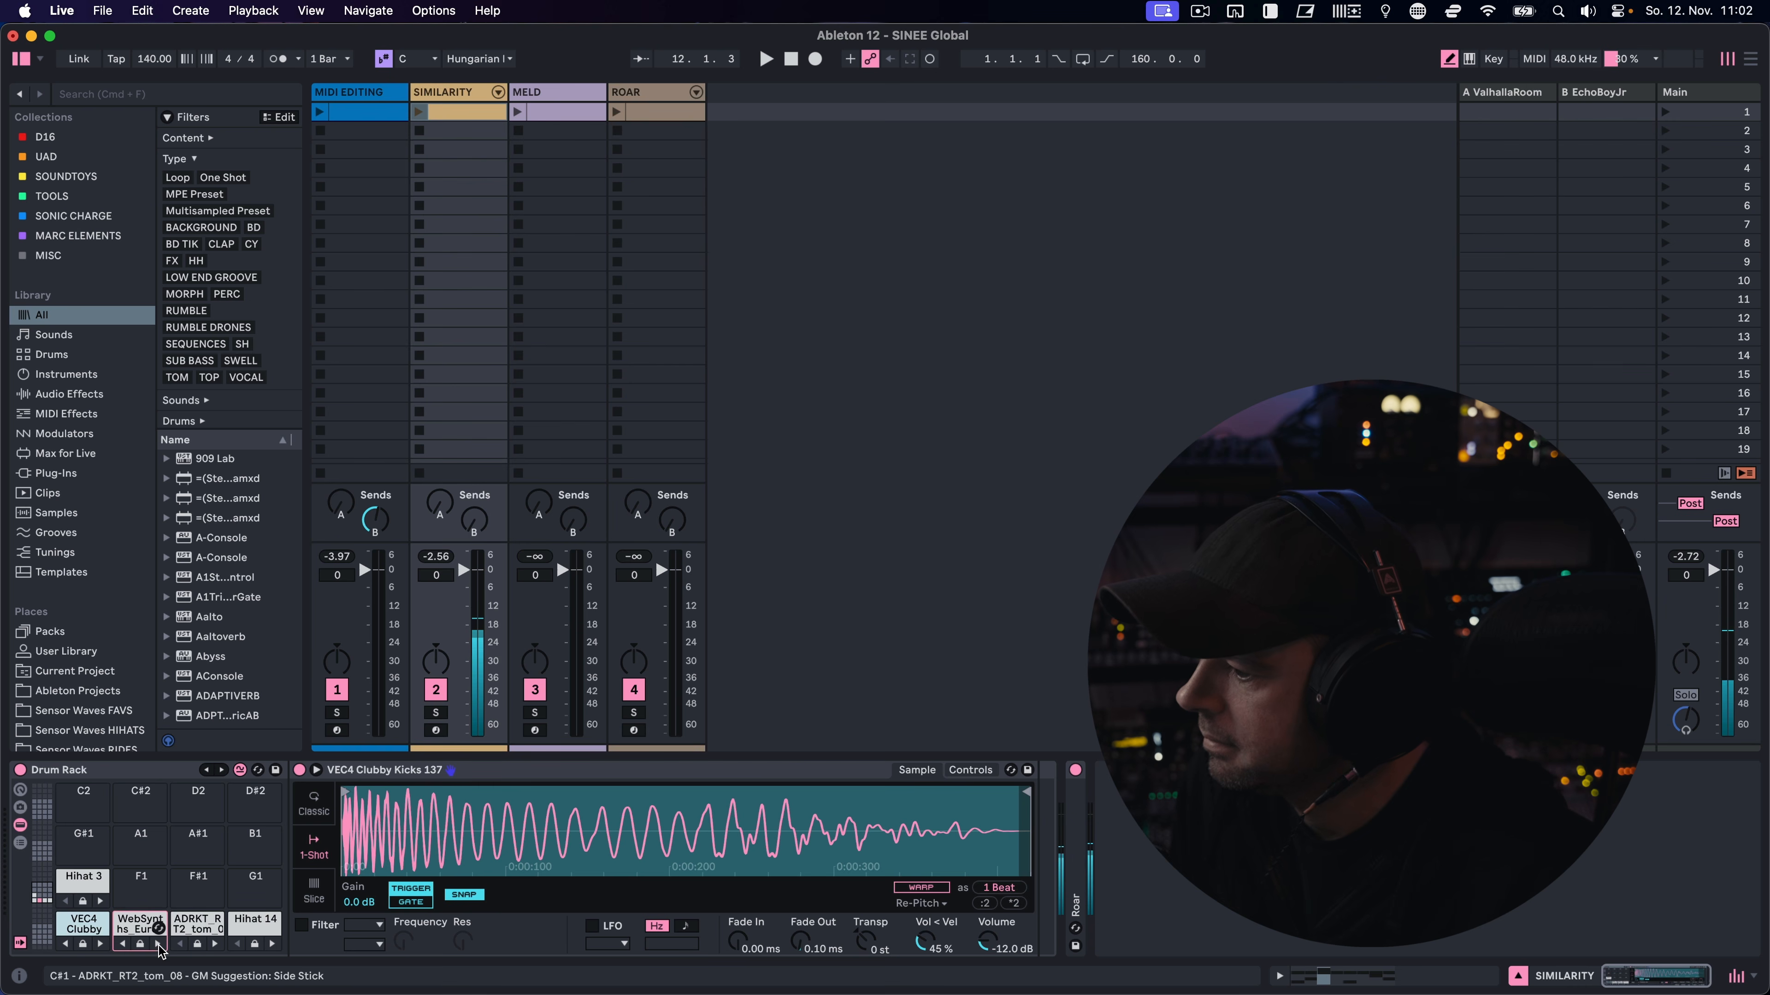
Play the SIMILARITY clip while swapping every Drum Rack pad at once through six successive sets of similar samples
{"action": "left_click", "coordinate": [422, 113]}
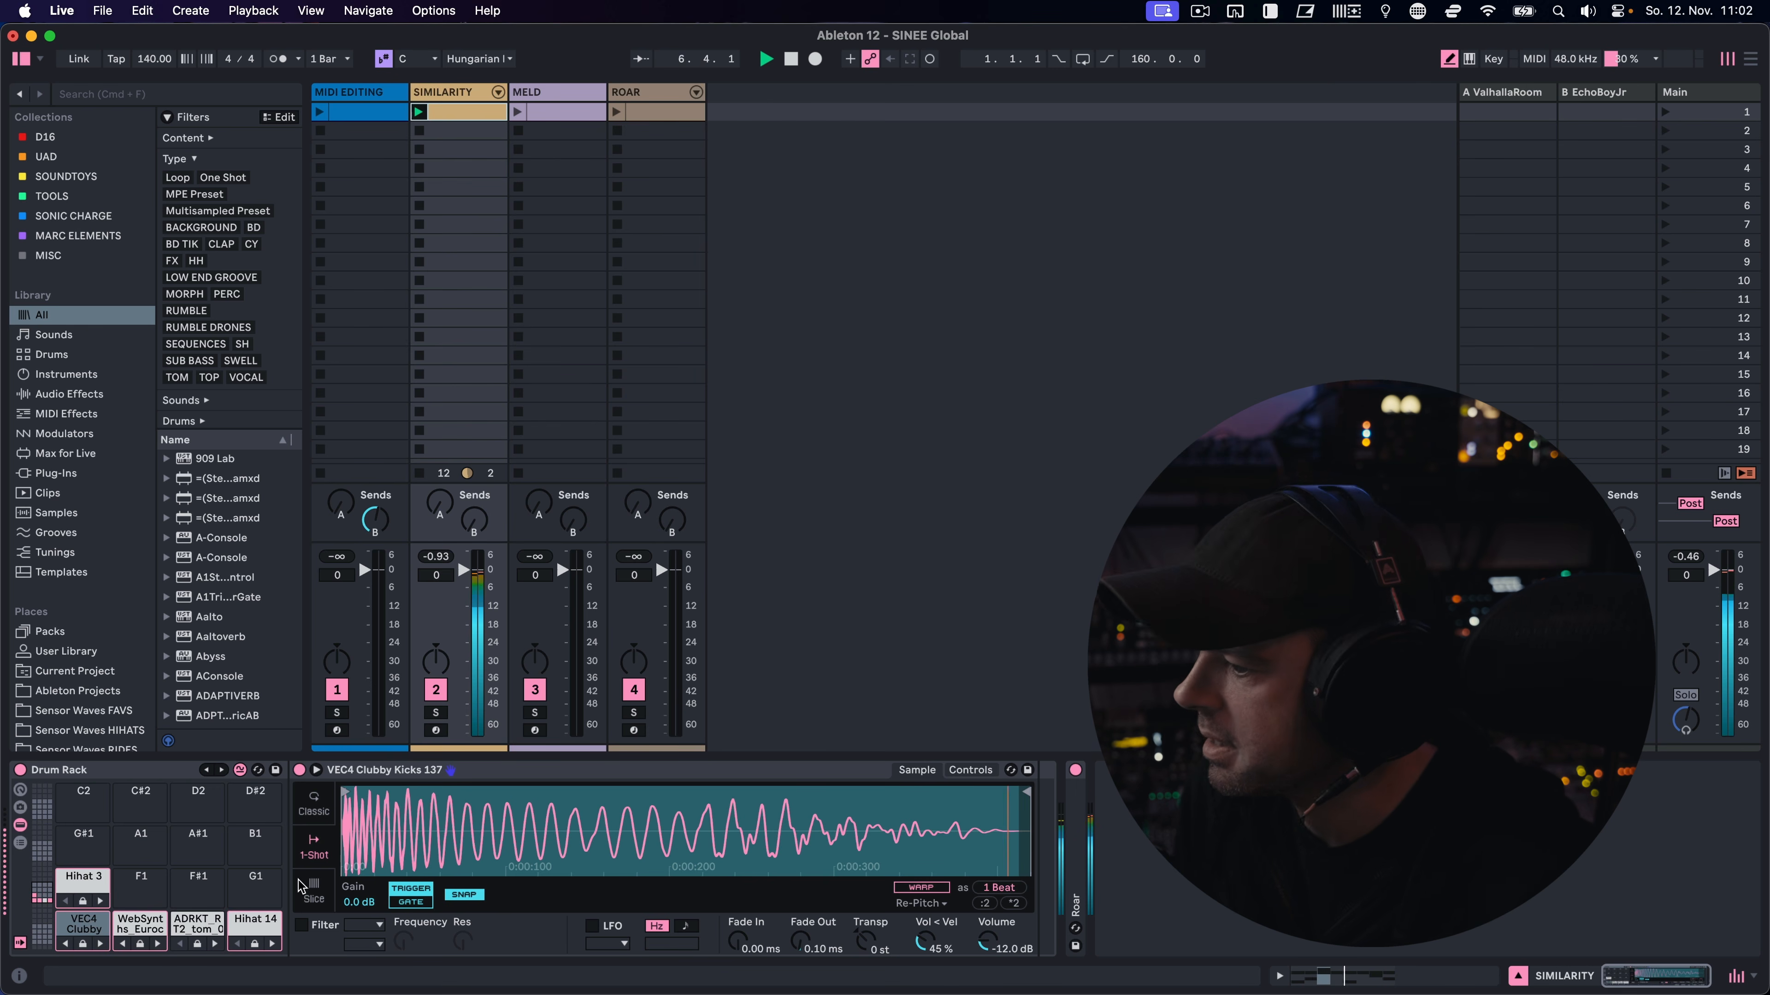
{"action": "left_click", "coordinate": [222, 770]}
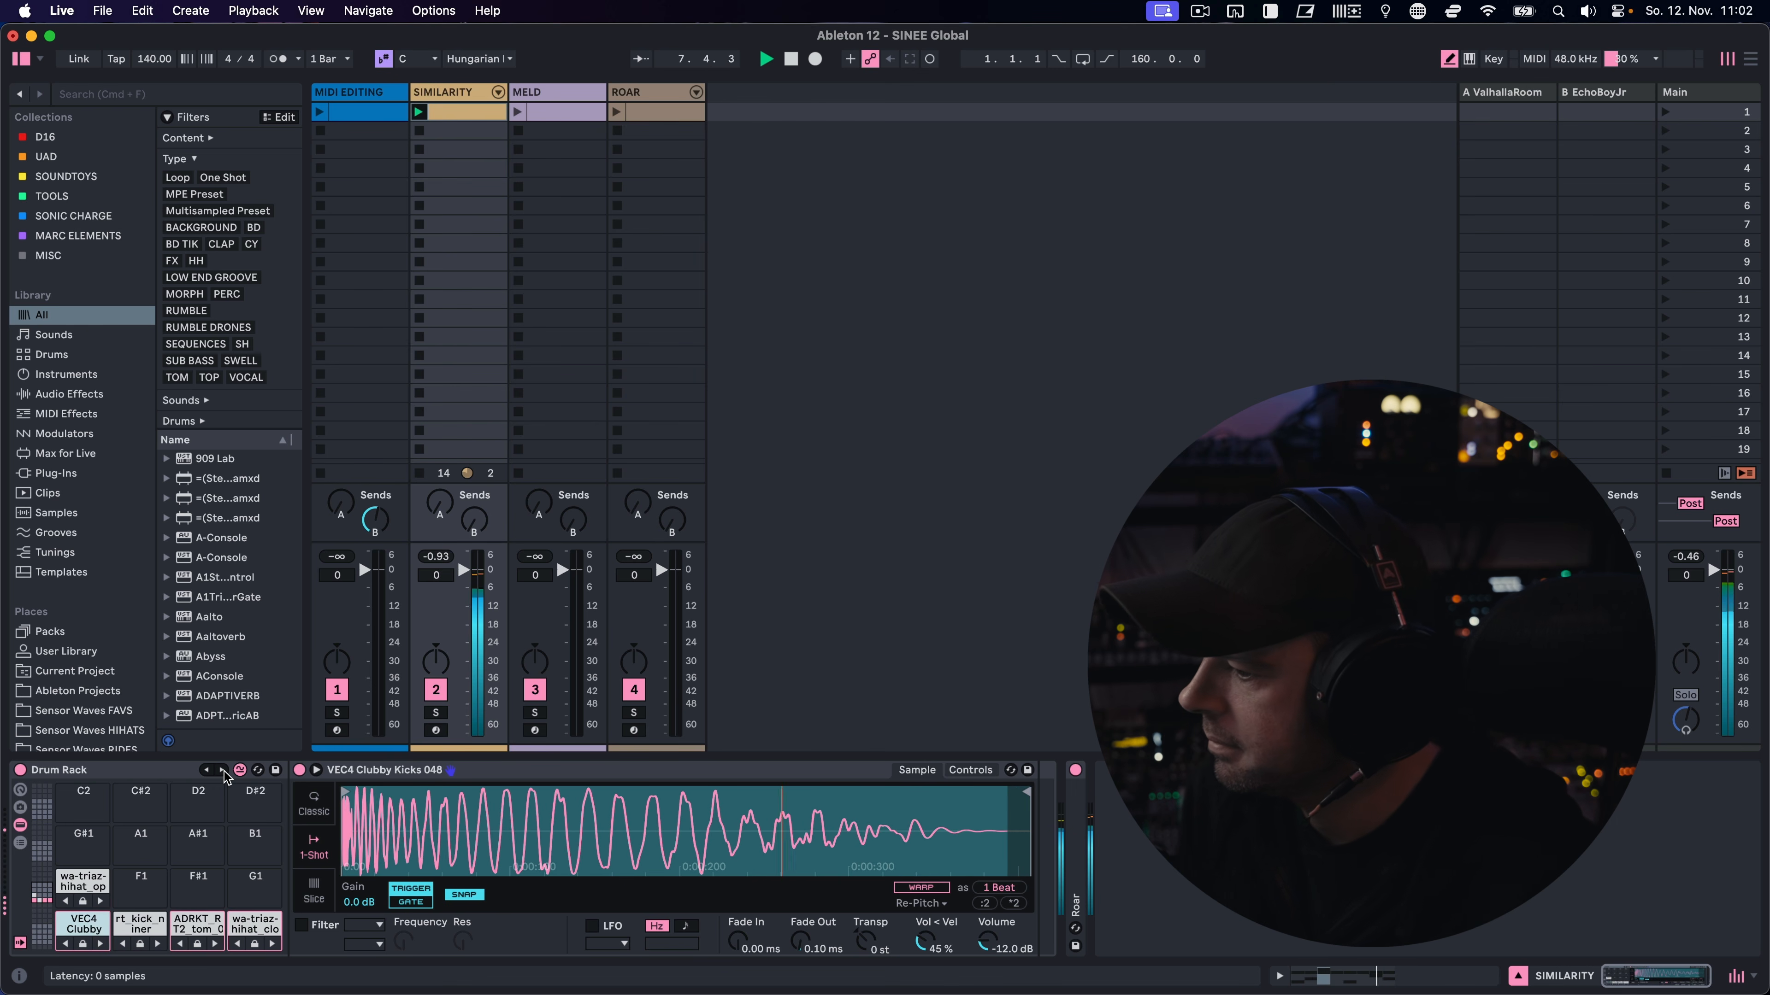
{"action": "left_click", "coordinate": [223, 770]}
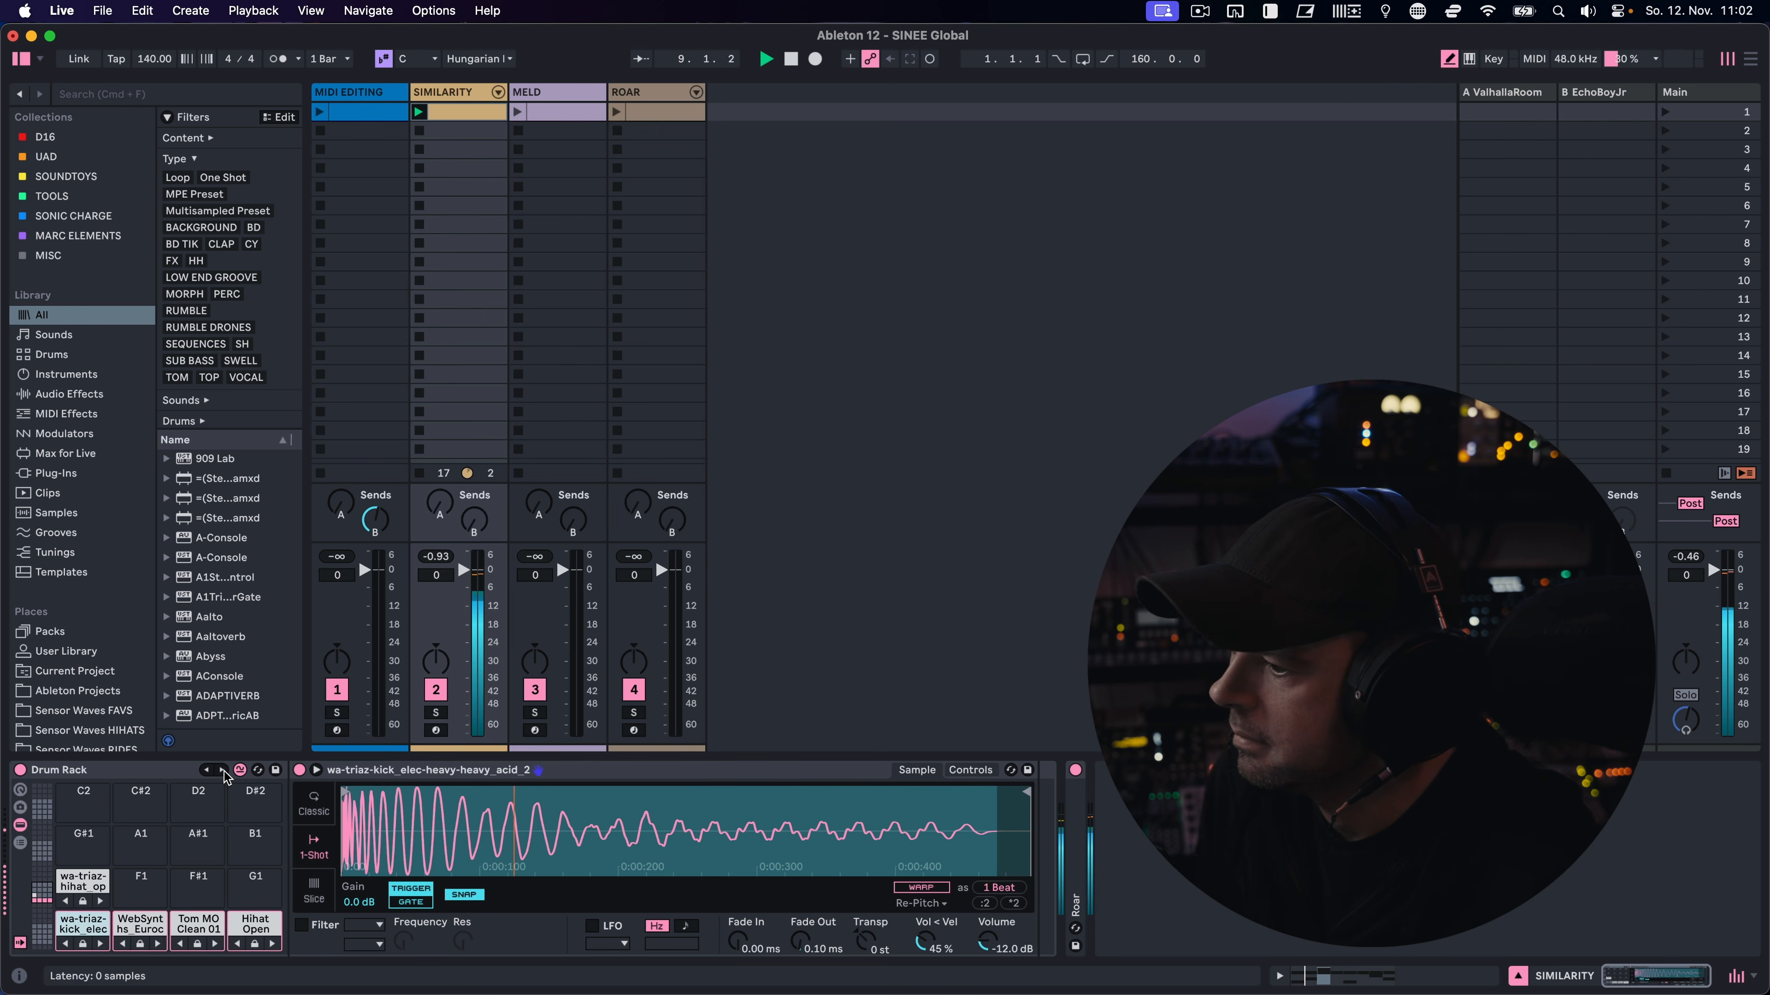
{"action": "left_click", "coordinate": [223, 770]}
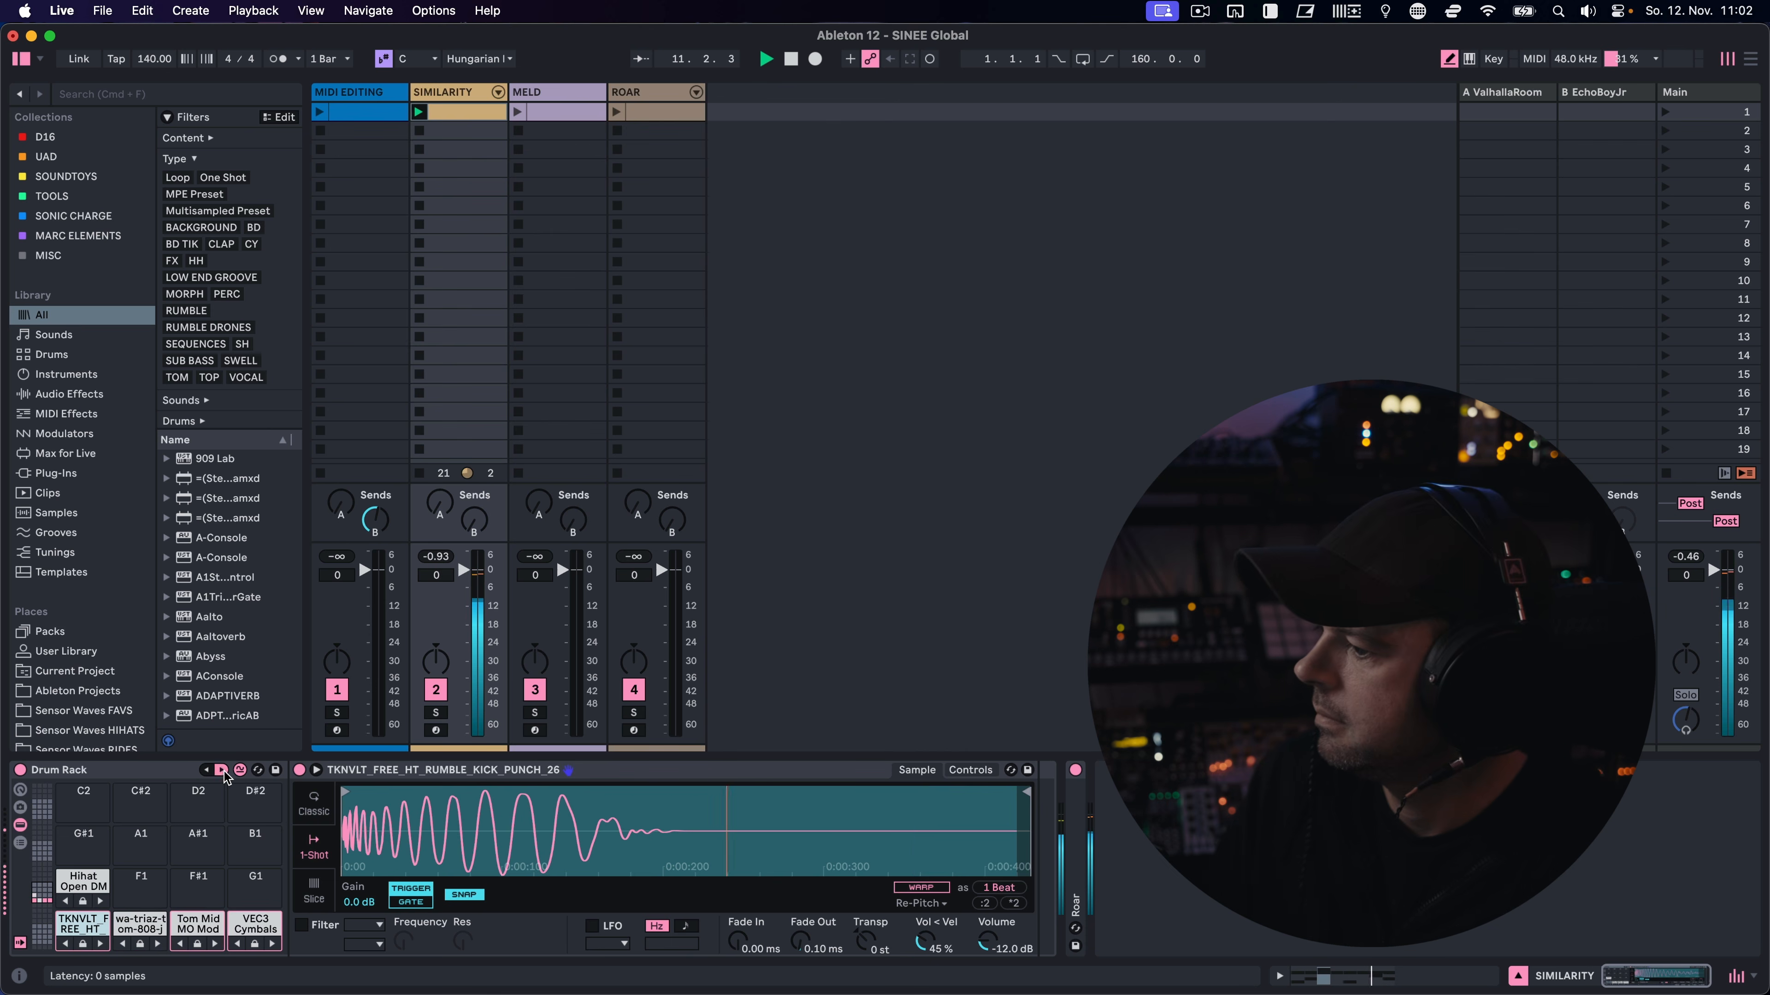
{"action": "left_click", "coordinate": [223, 770]}
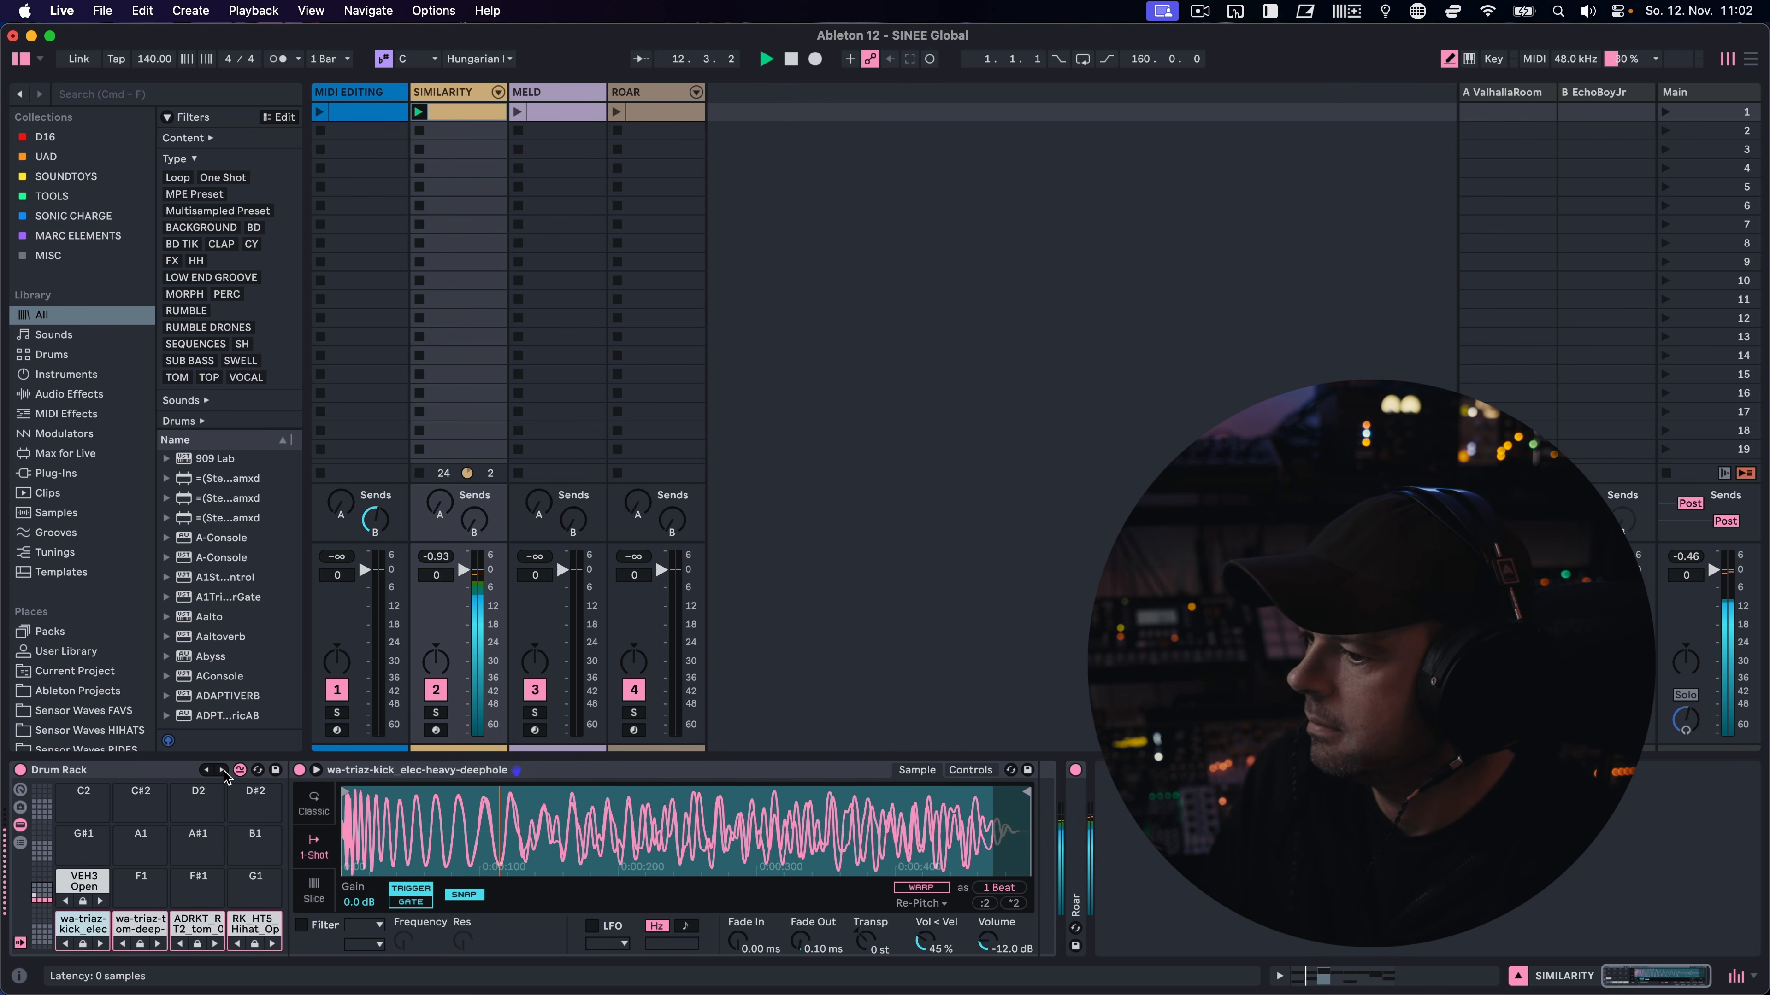
{"action": "left_click", "coordinate": [223, 770]}
{"action": "left_click", "coordinate": [224, 770]}
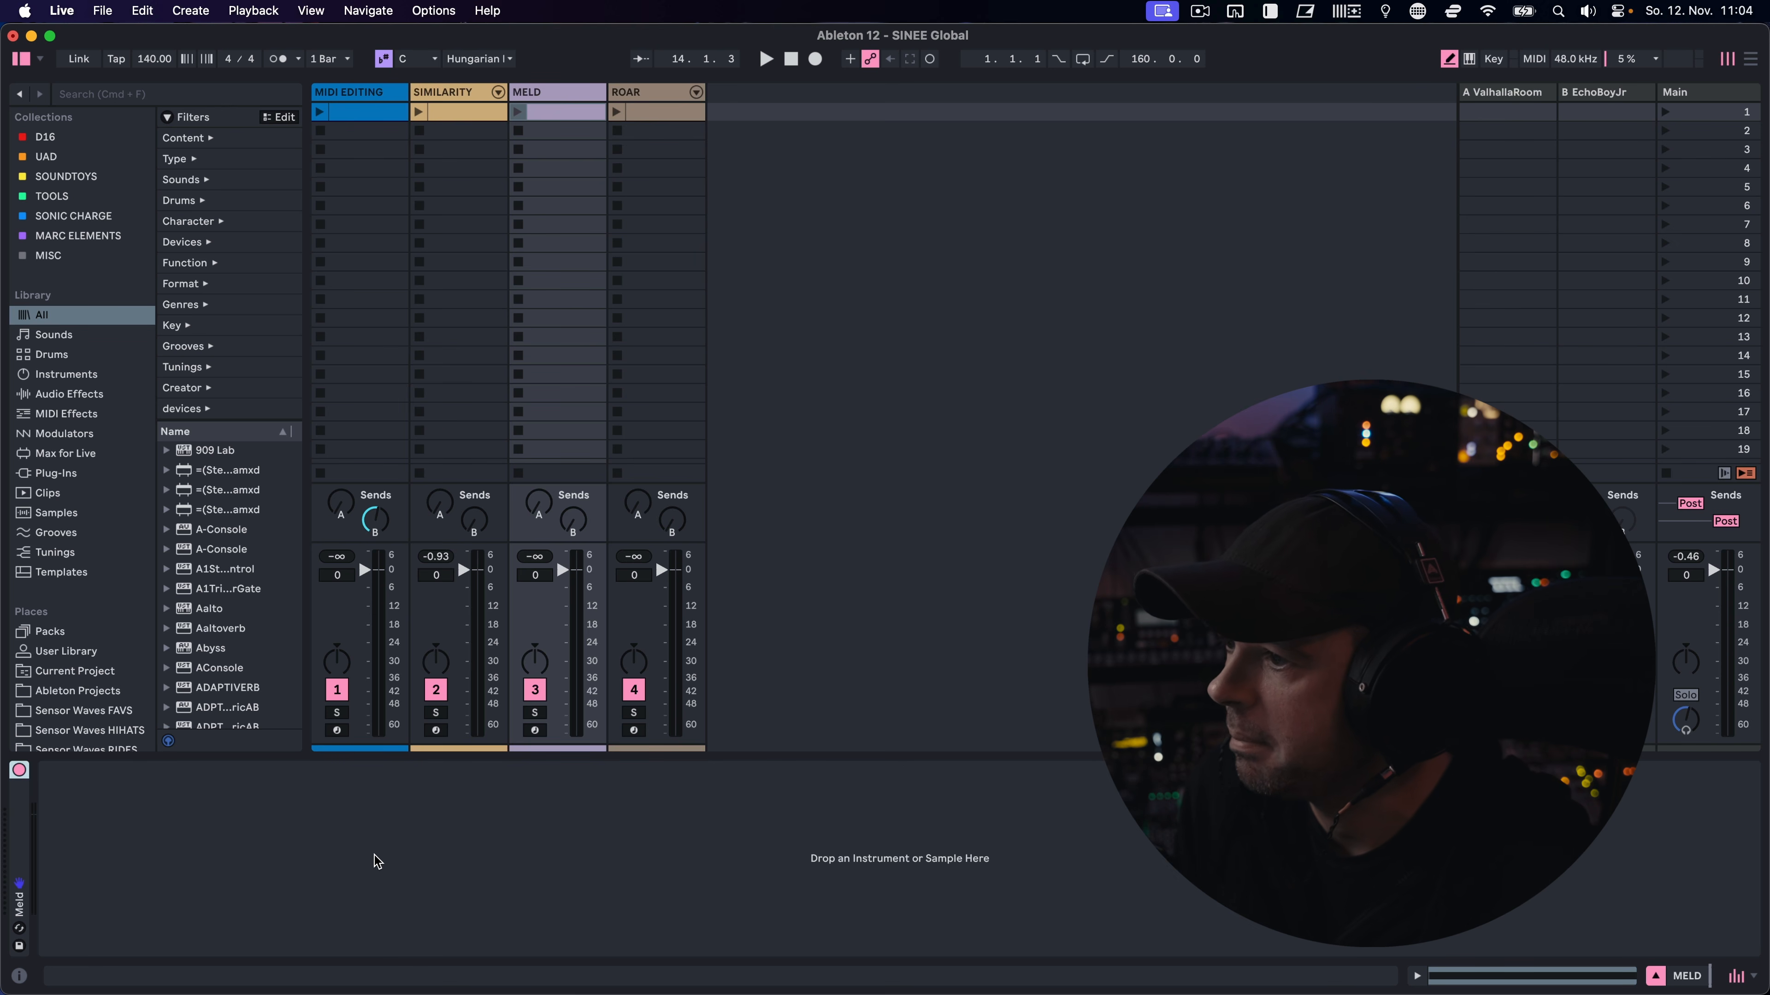
Unfold Meld on the MELD track and look through engine A's LFO, Matrix, MIDI and MPE modulation pages
{"action": "left_click", "coordinate": [549, 94]}
{"action": "double_click", "coordinate": [28, 827]}
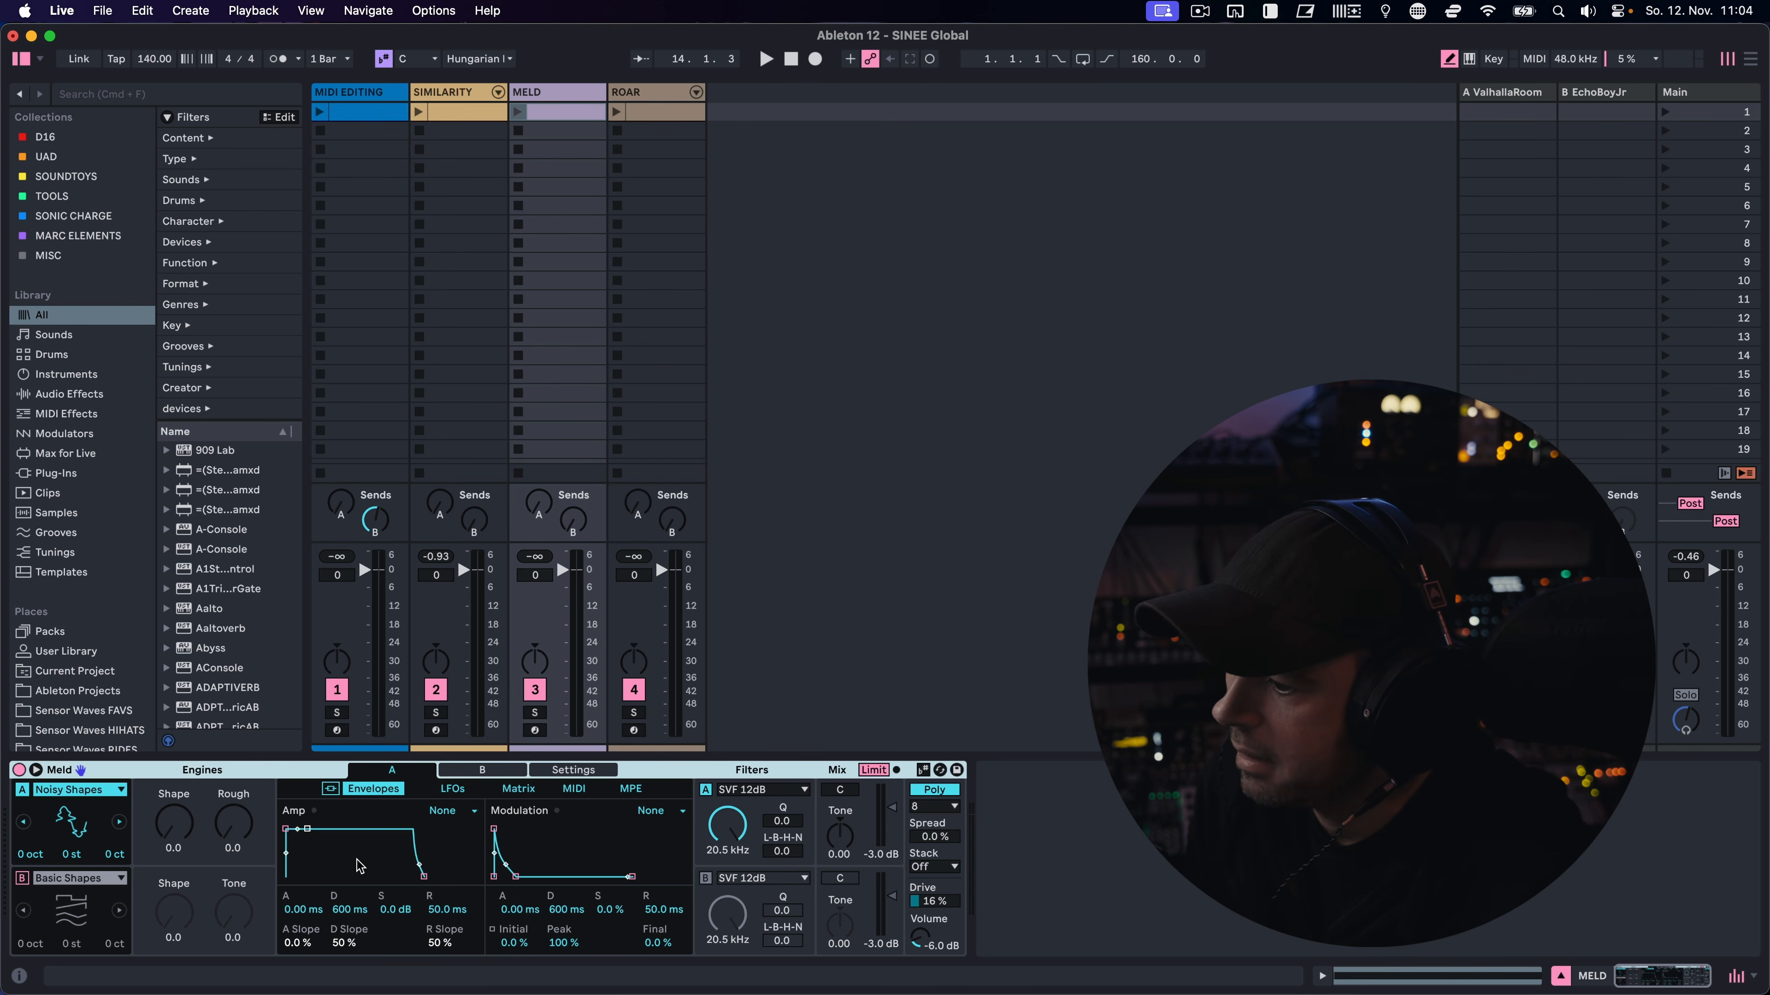
{"action": "left_click", "coordinate": [454, 788]}
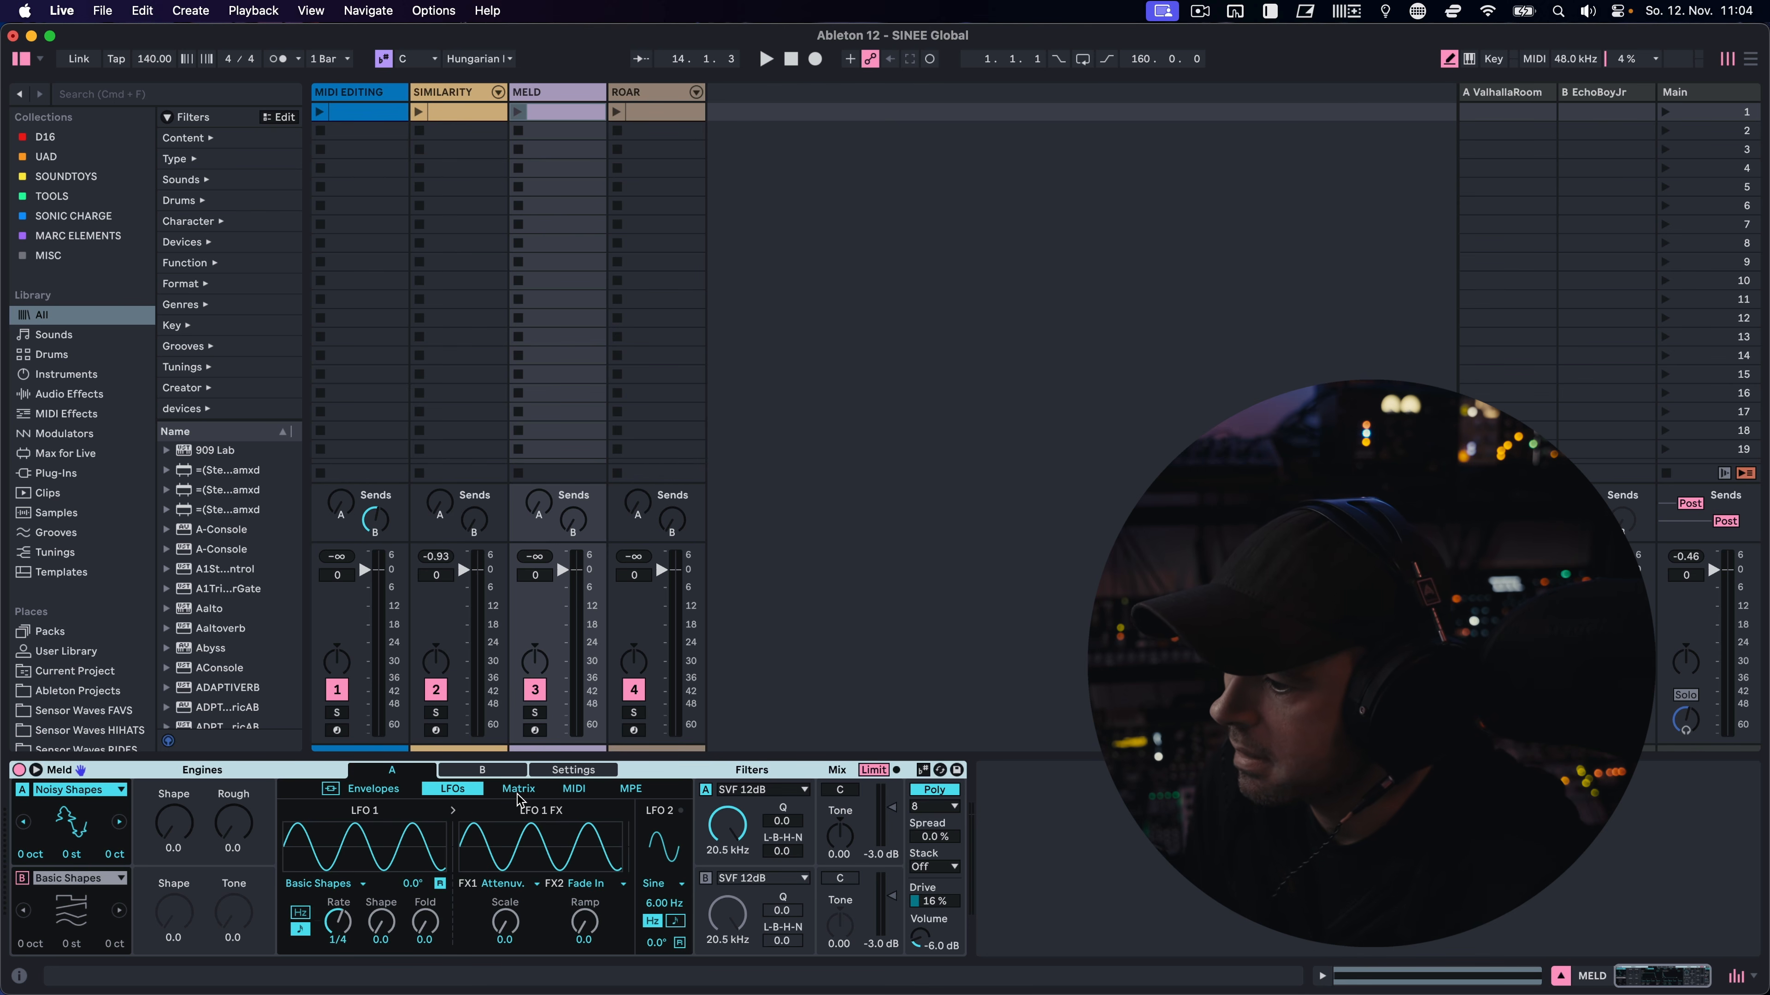
{"action": "left_click", "coordinate": [518, 790]}
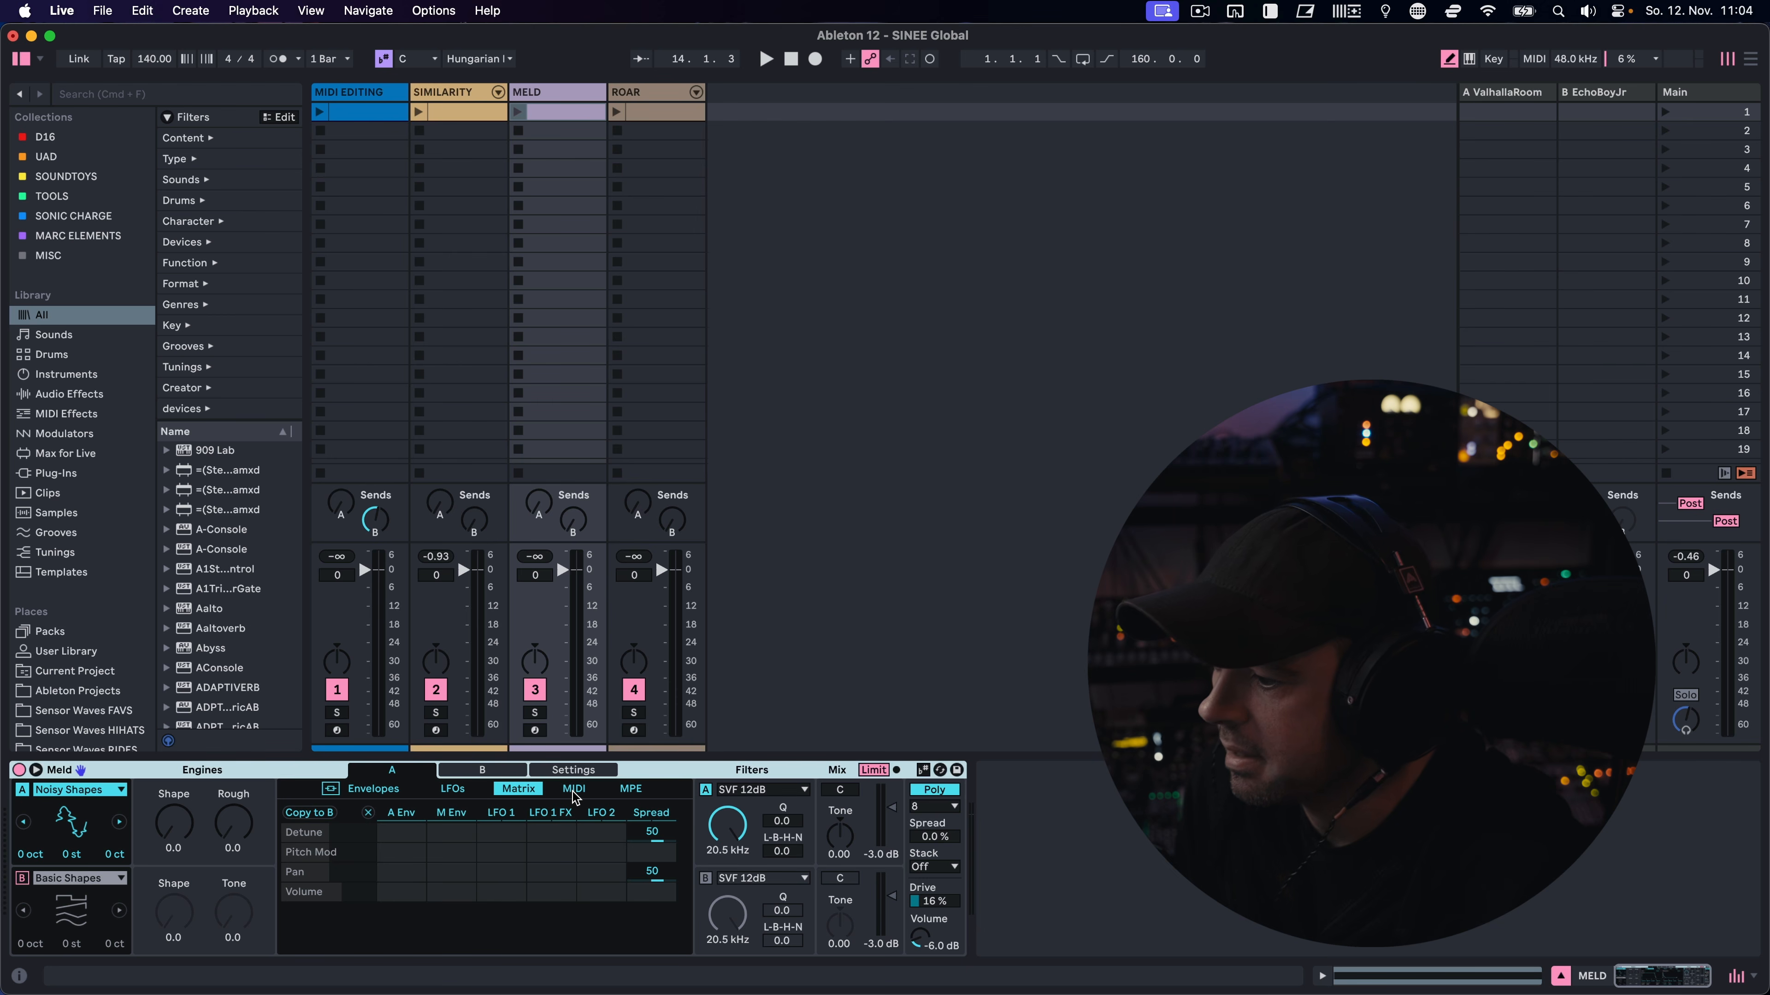
{"action": "left_click", "coordinate": [574, 795]}
{"action": "left_click", "coordinate": [636, 791]}
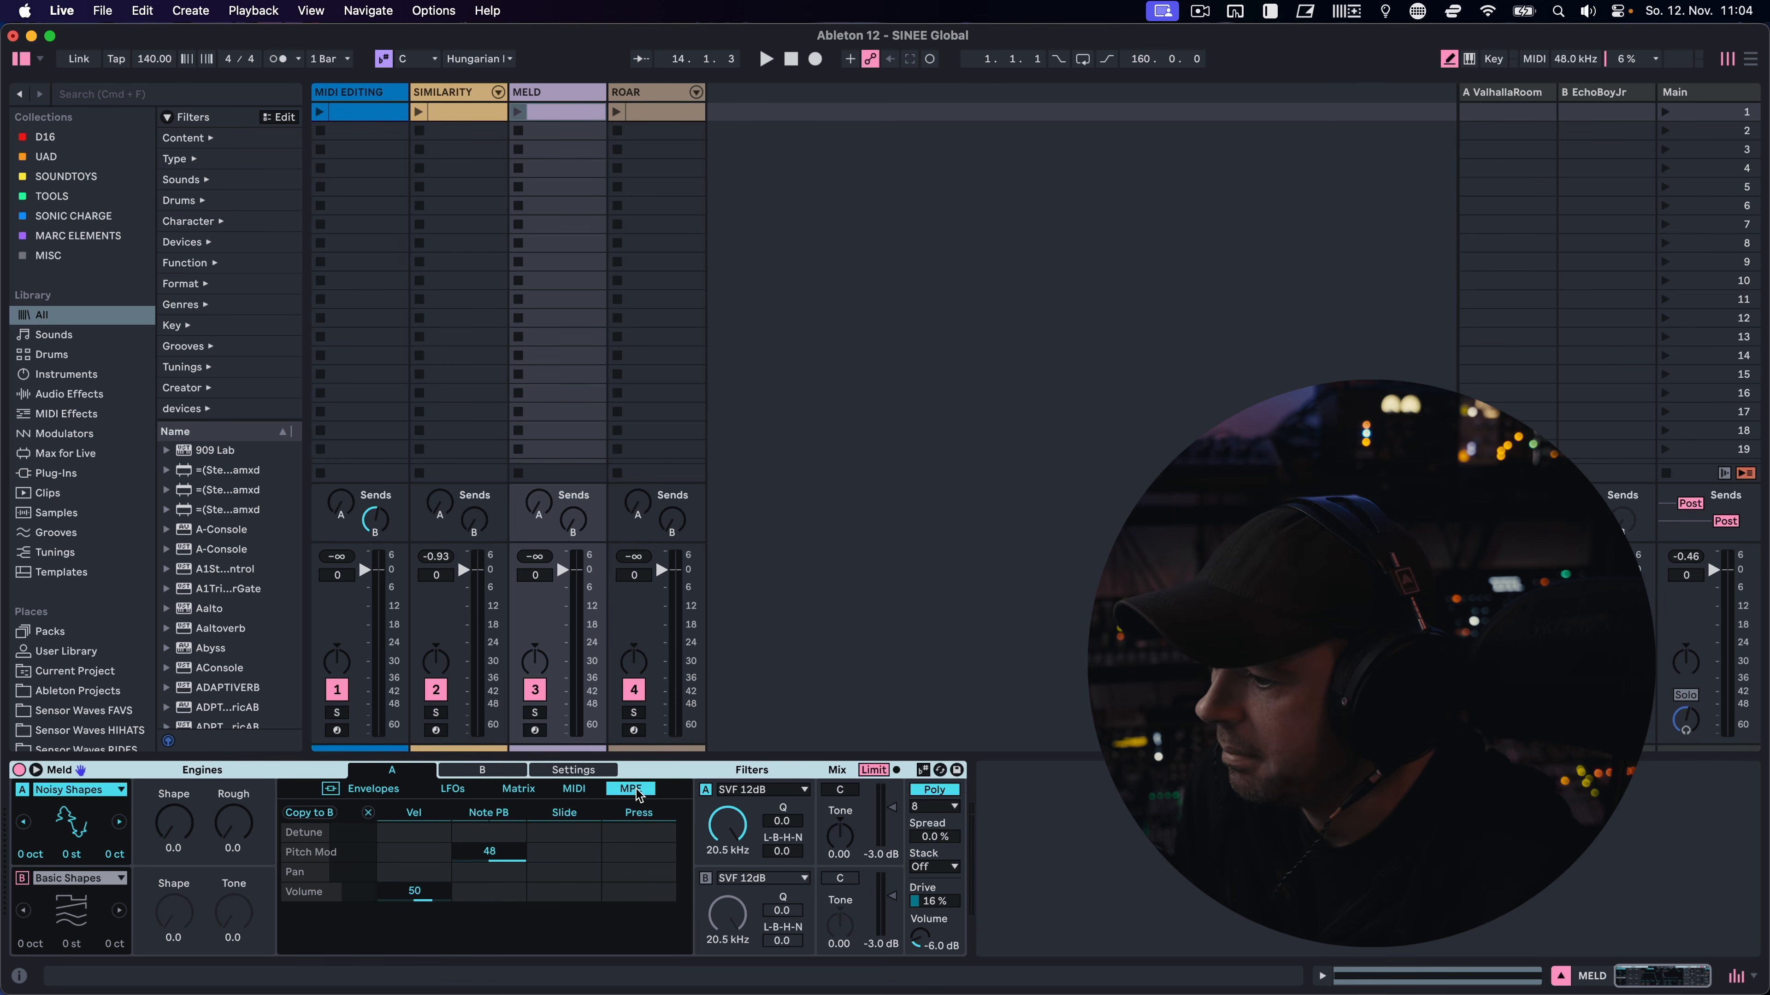
View Meld's engine B and global settings pages, and return to engine A's page
{"action": "left_click", "coordinate": [512, 769]}
{"action": "left_click", "coordinate": [426, 769]}
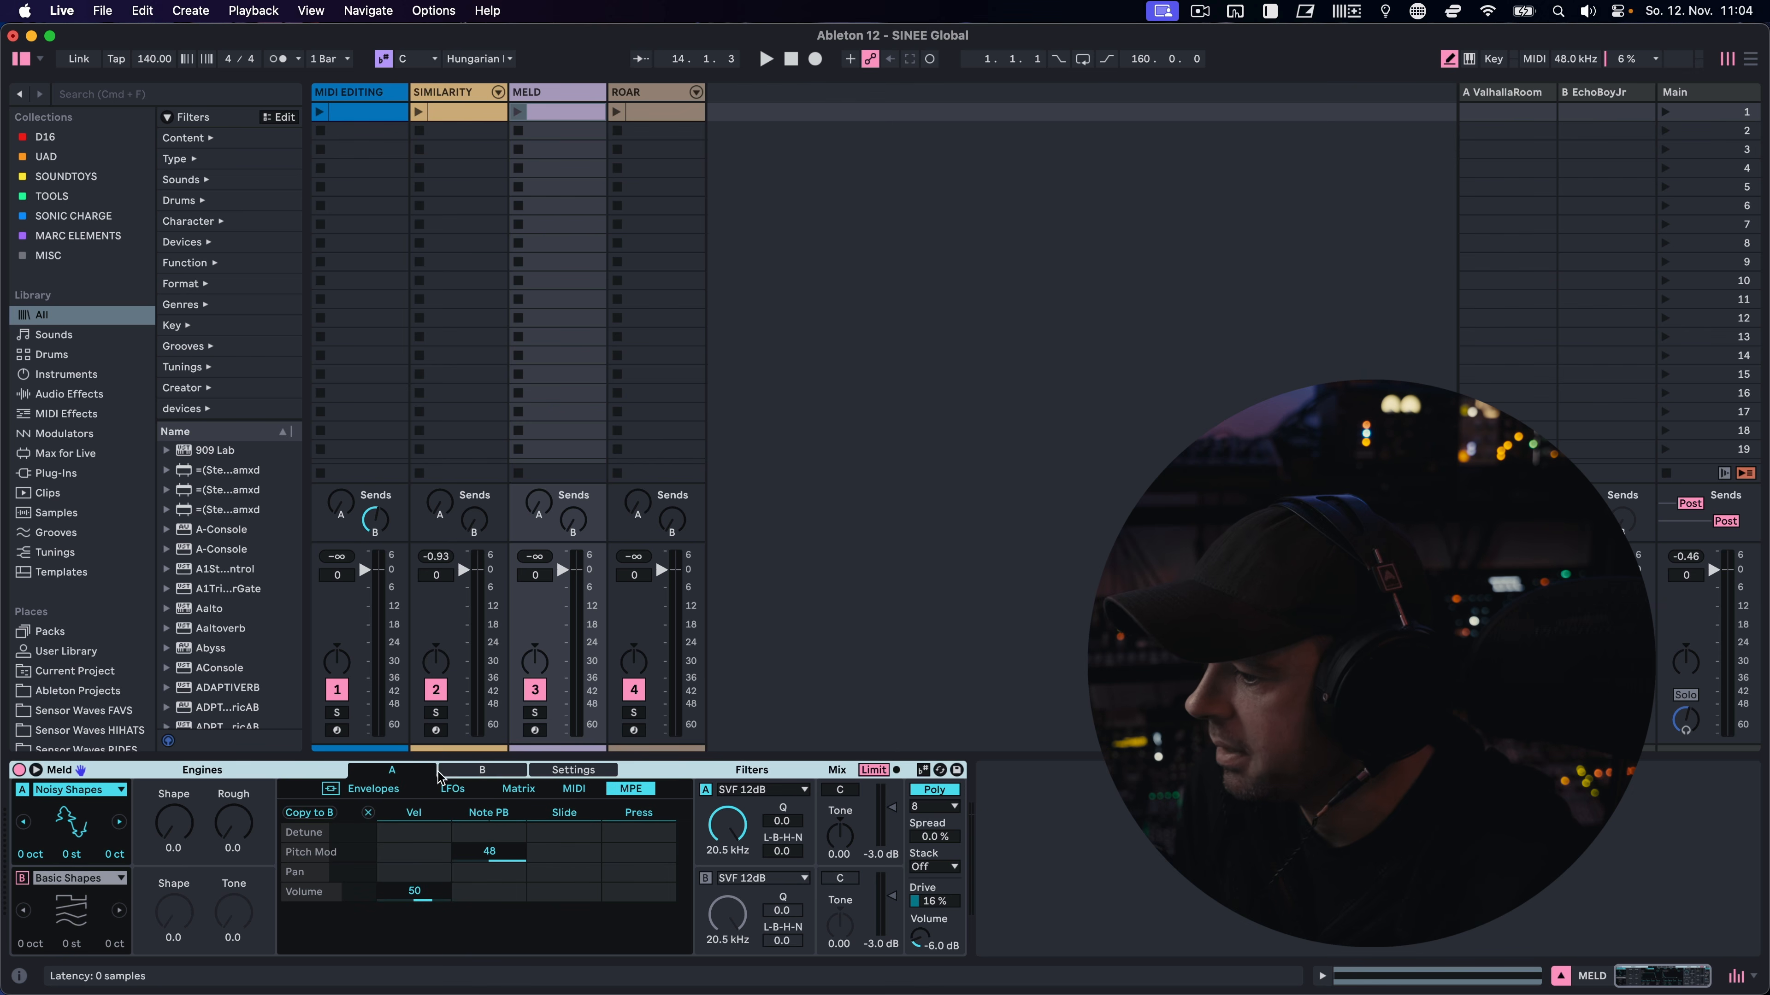
{"action": "left_click", "coordinate": [472, 772]}
{"action": "left_click", "coordinate": [572, 771]}
{"action": "left_click", "coordinate": [402, 770]}
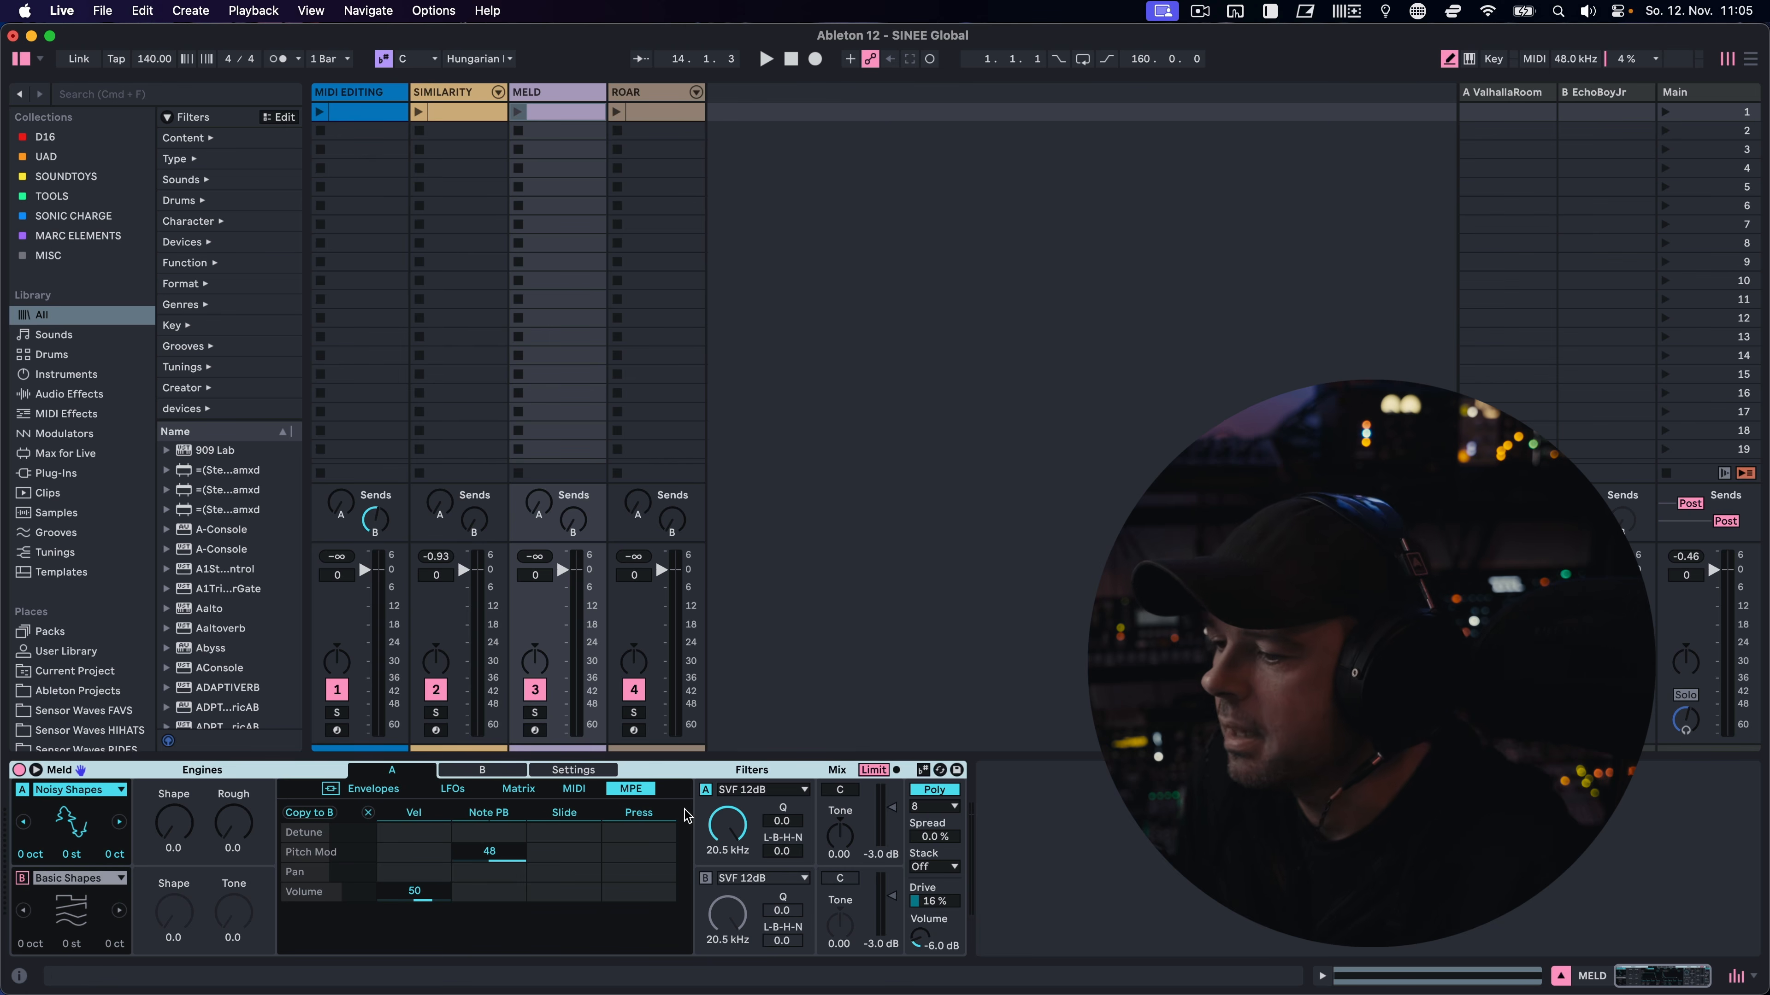
Set Meld's engine A filter to Filther, review the other filter types and check the Poly voice mode
{"action": "left_click", "coordinate": [792, 792]}
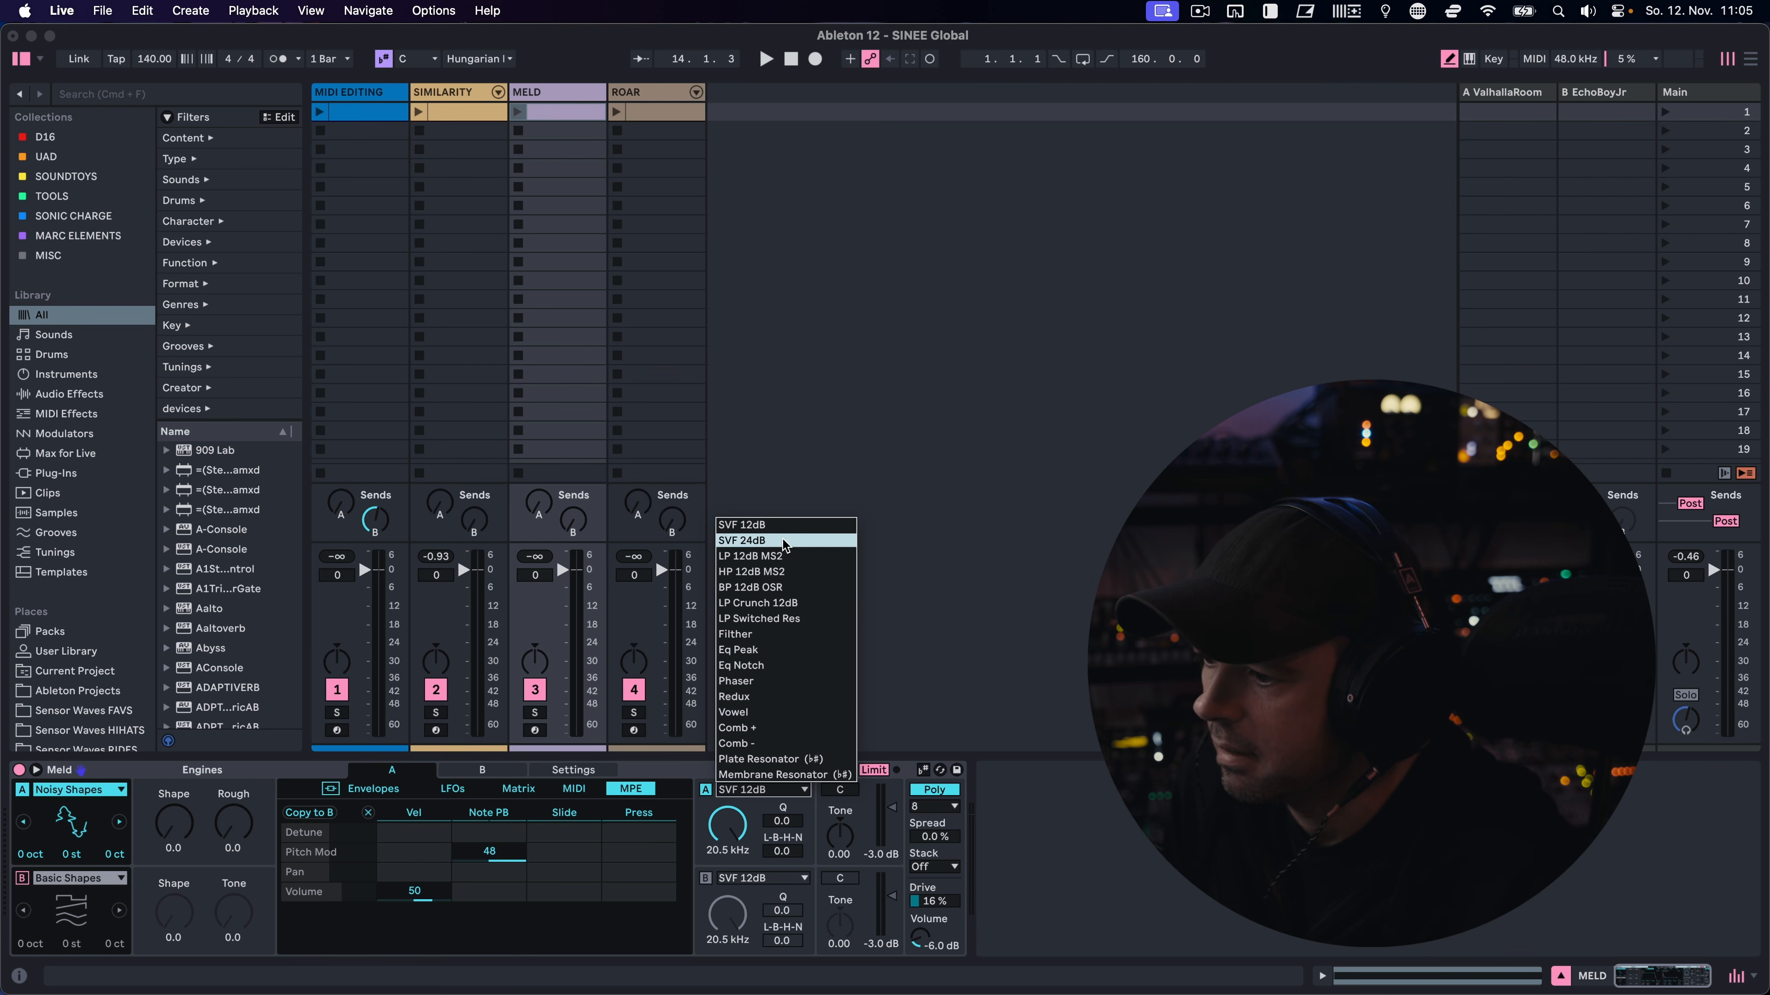
{"action": "left_click", "coordinate": [751, 635]}
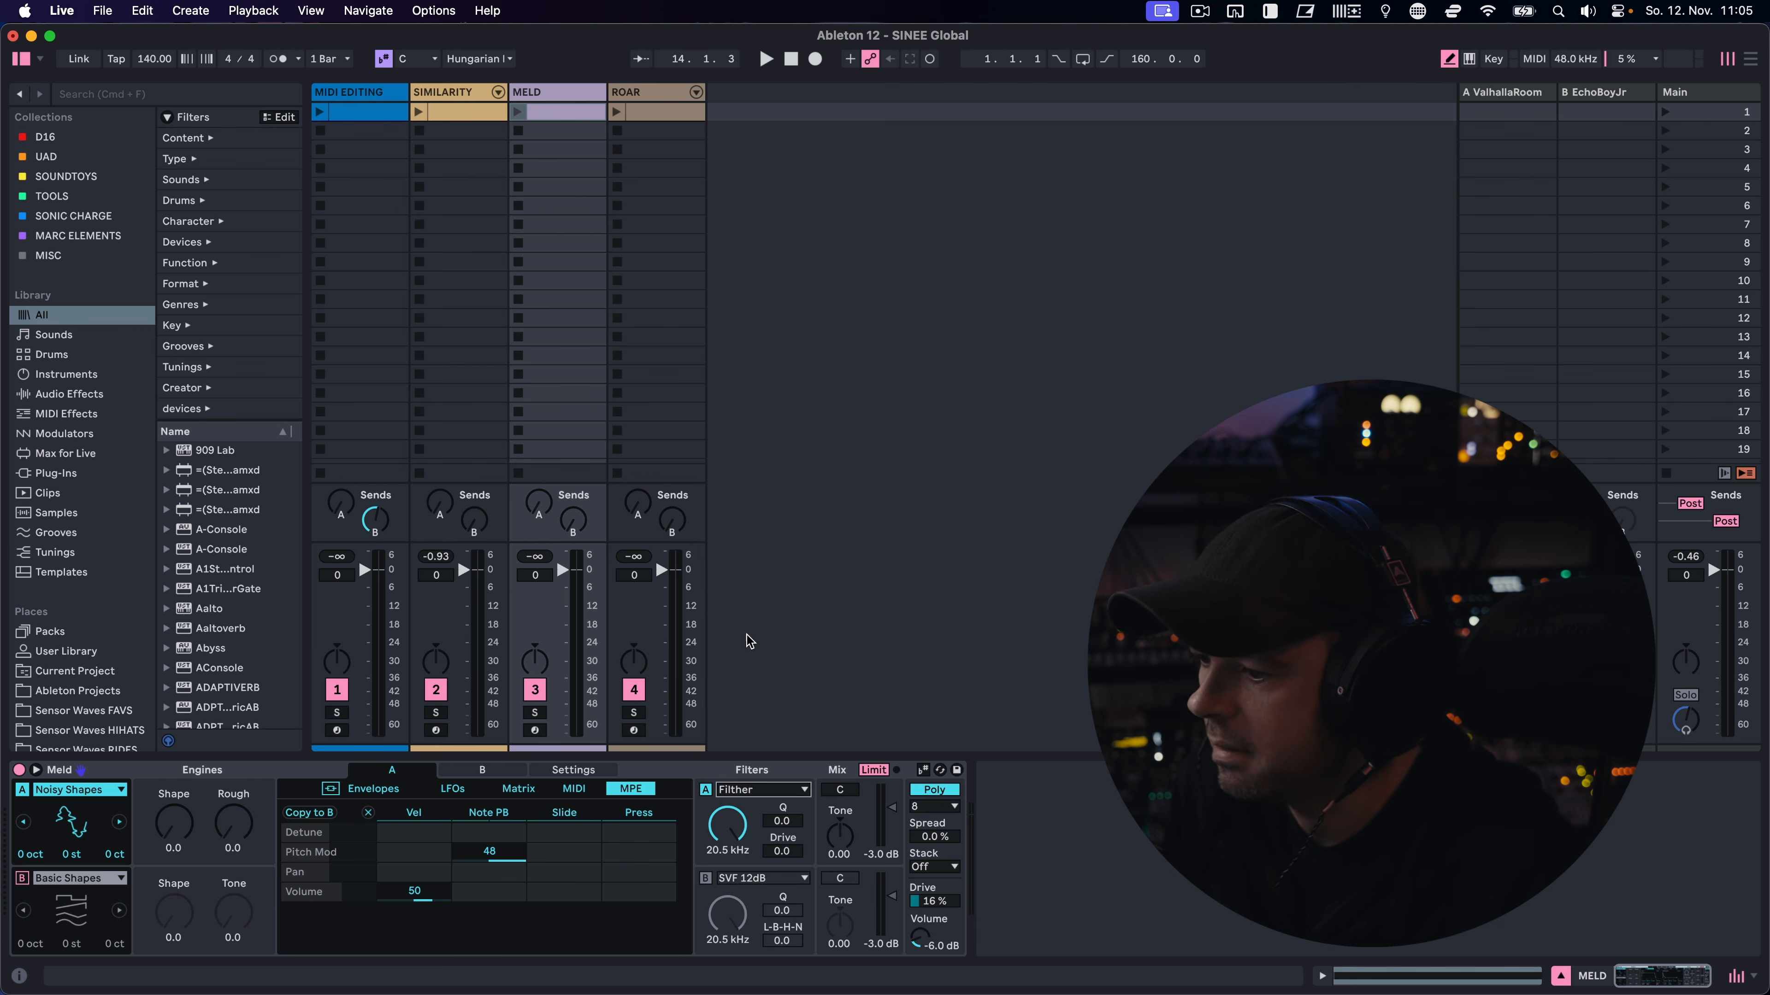
{"action": "left_click", "coordinate": [760, 791]}
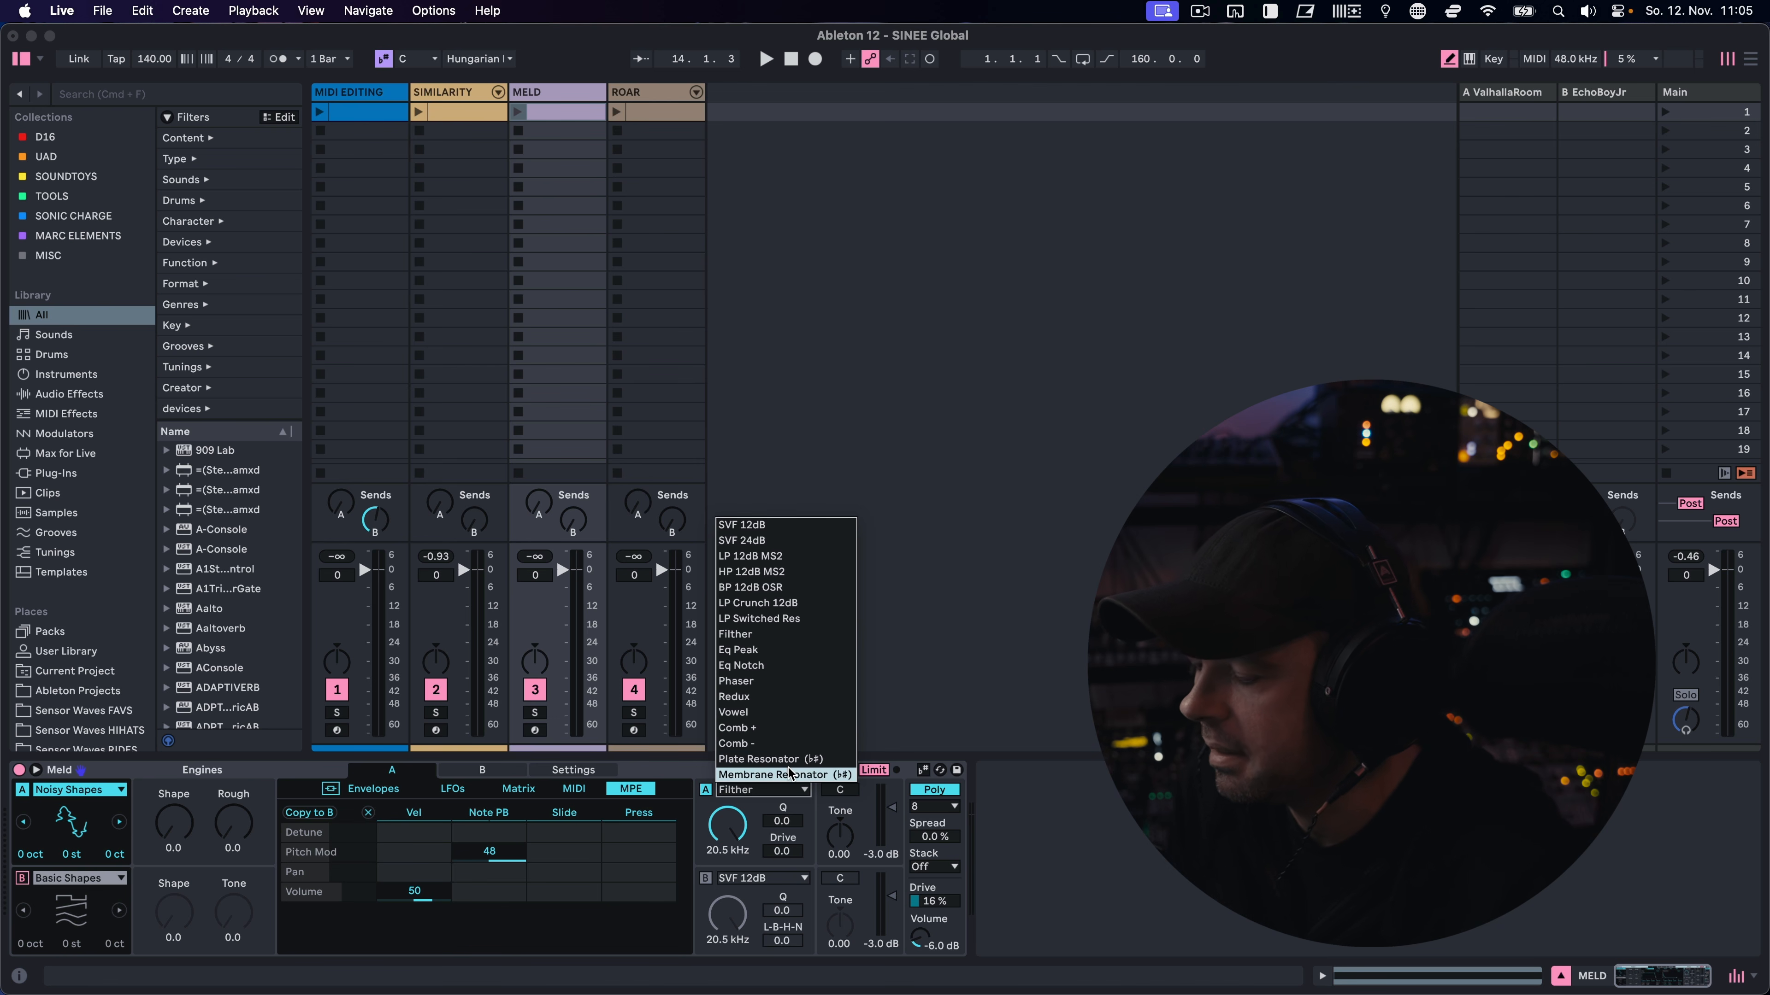
{"action": "left_click", "coordinate": [674, 778]}
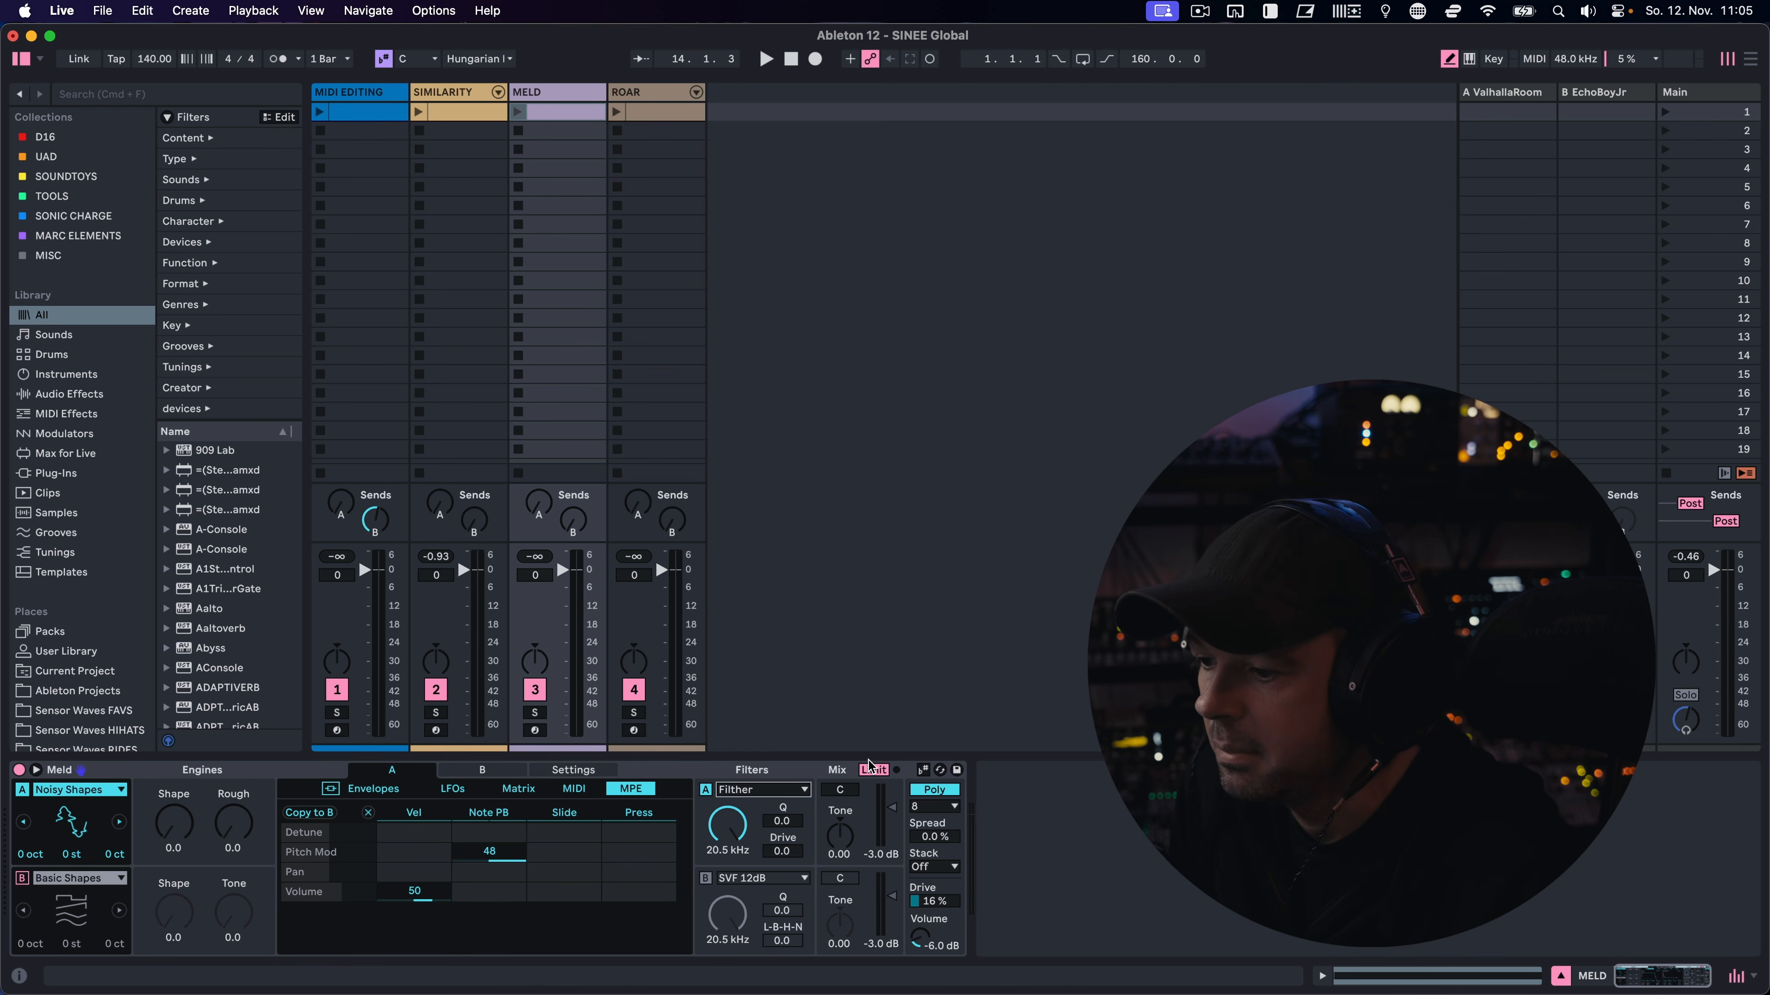
{"action": "left_click", "coordinate": [937, 790]}
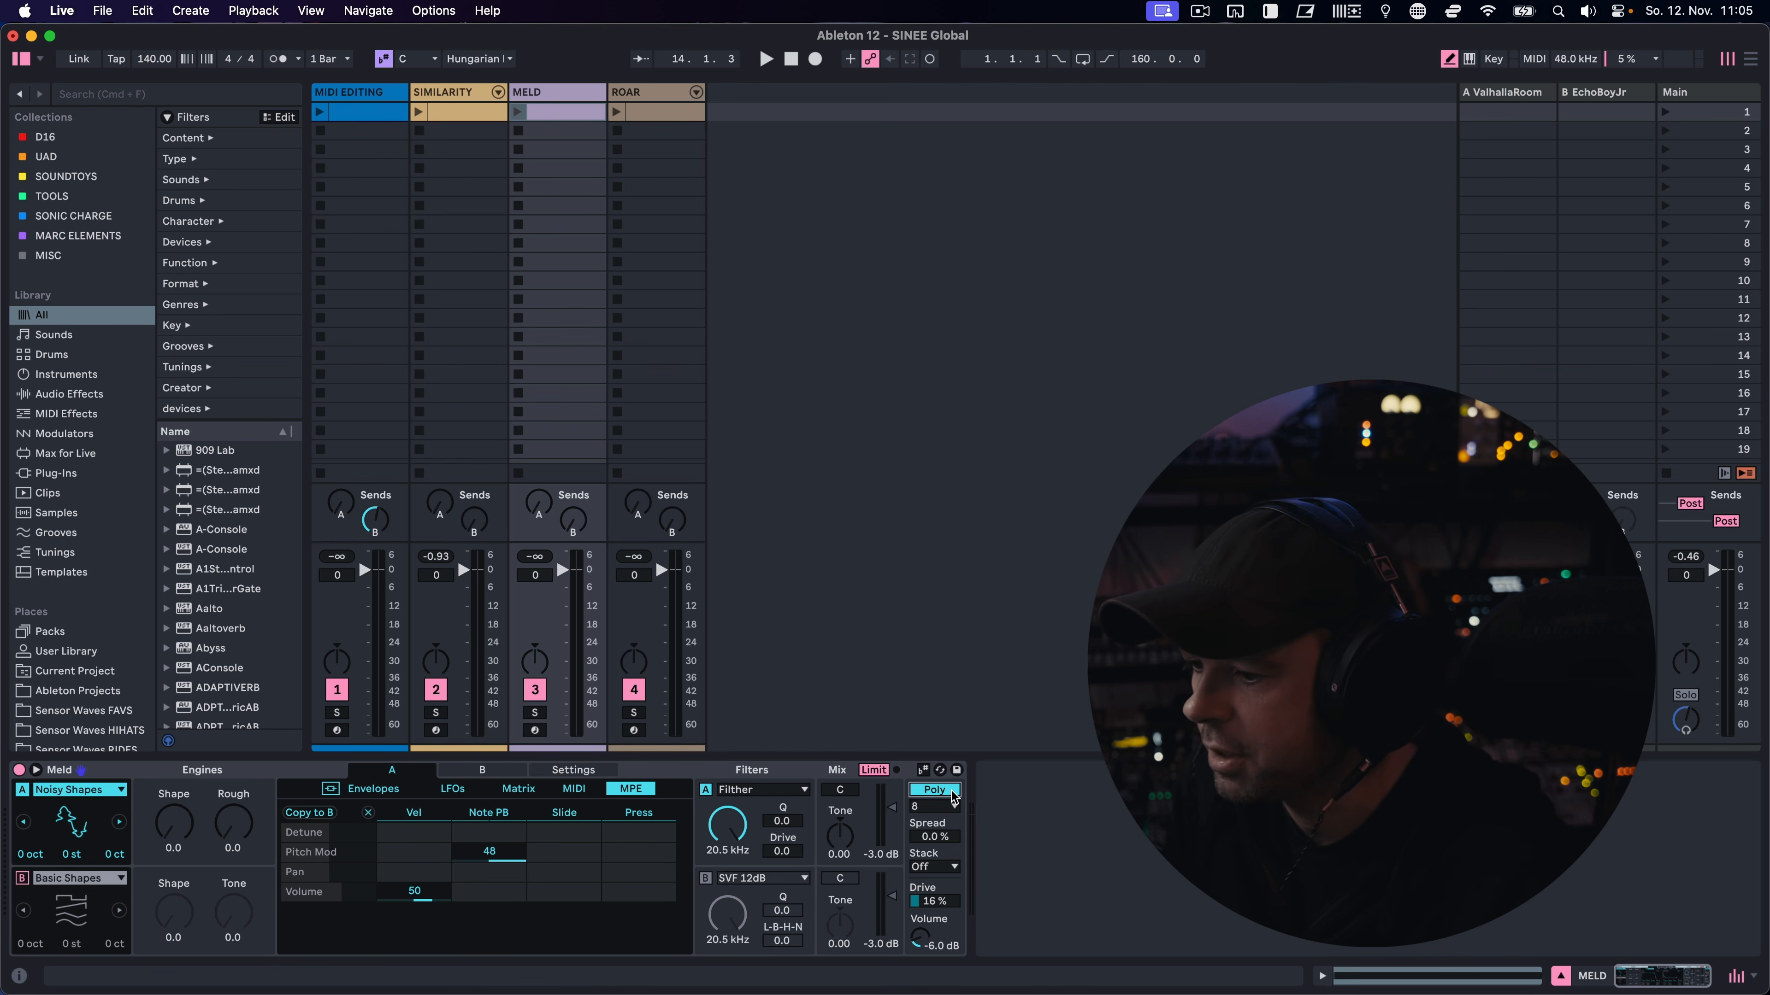
{"action": "left_click", "coordinate": [952, 790]}
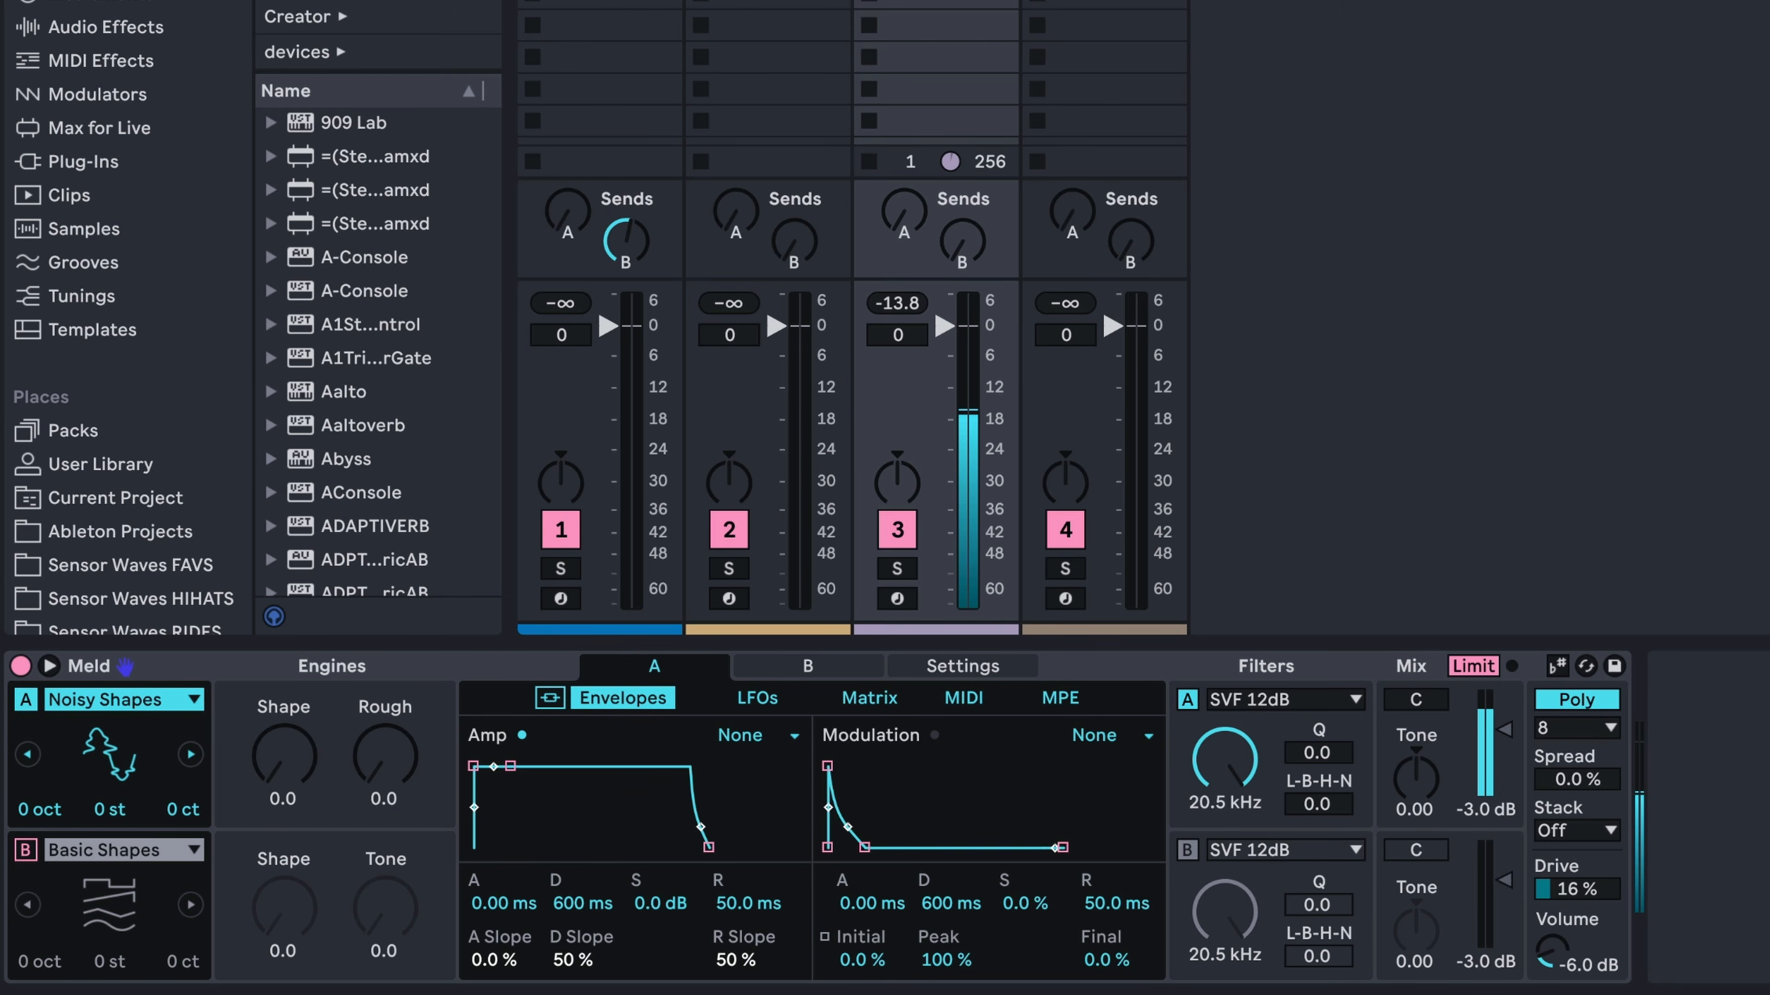
Adjust the Noisy Shapes engine's macros to a Shape of about 43.3 and a Rough of about 94.5
{"action": "left_click_drag", "start_coordinate": [174, 823], "coordinate": [174, 806]}
{"action": "left_click_drag", "start_coordinate": [385, 756], "coordinate": [386, 629]}
{"action": "mouse_move", "coordinate": [283, 756]}
{"action": "left_mouse_down"}
{"action": "mouse_move", "coordinate": [283, 707]}
{"action": "mouse_move", "coordinate": [283, 754]}
{"action": "left_mouse_up"}
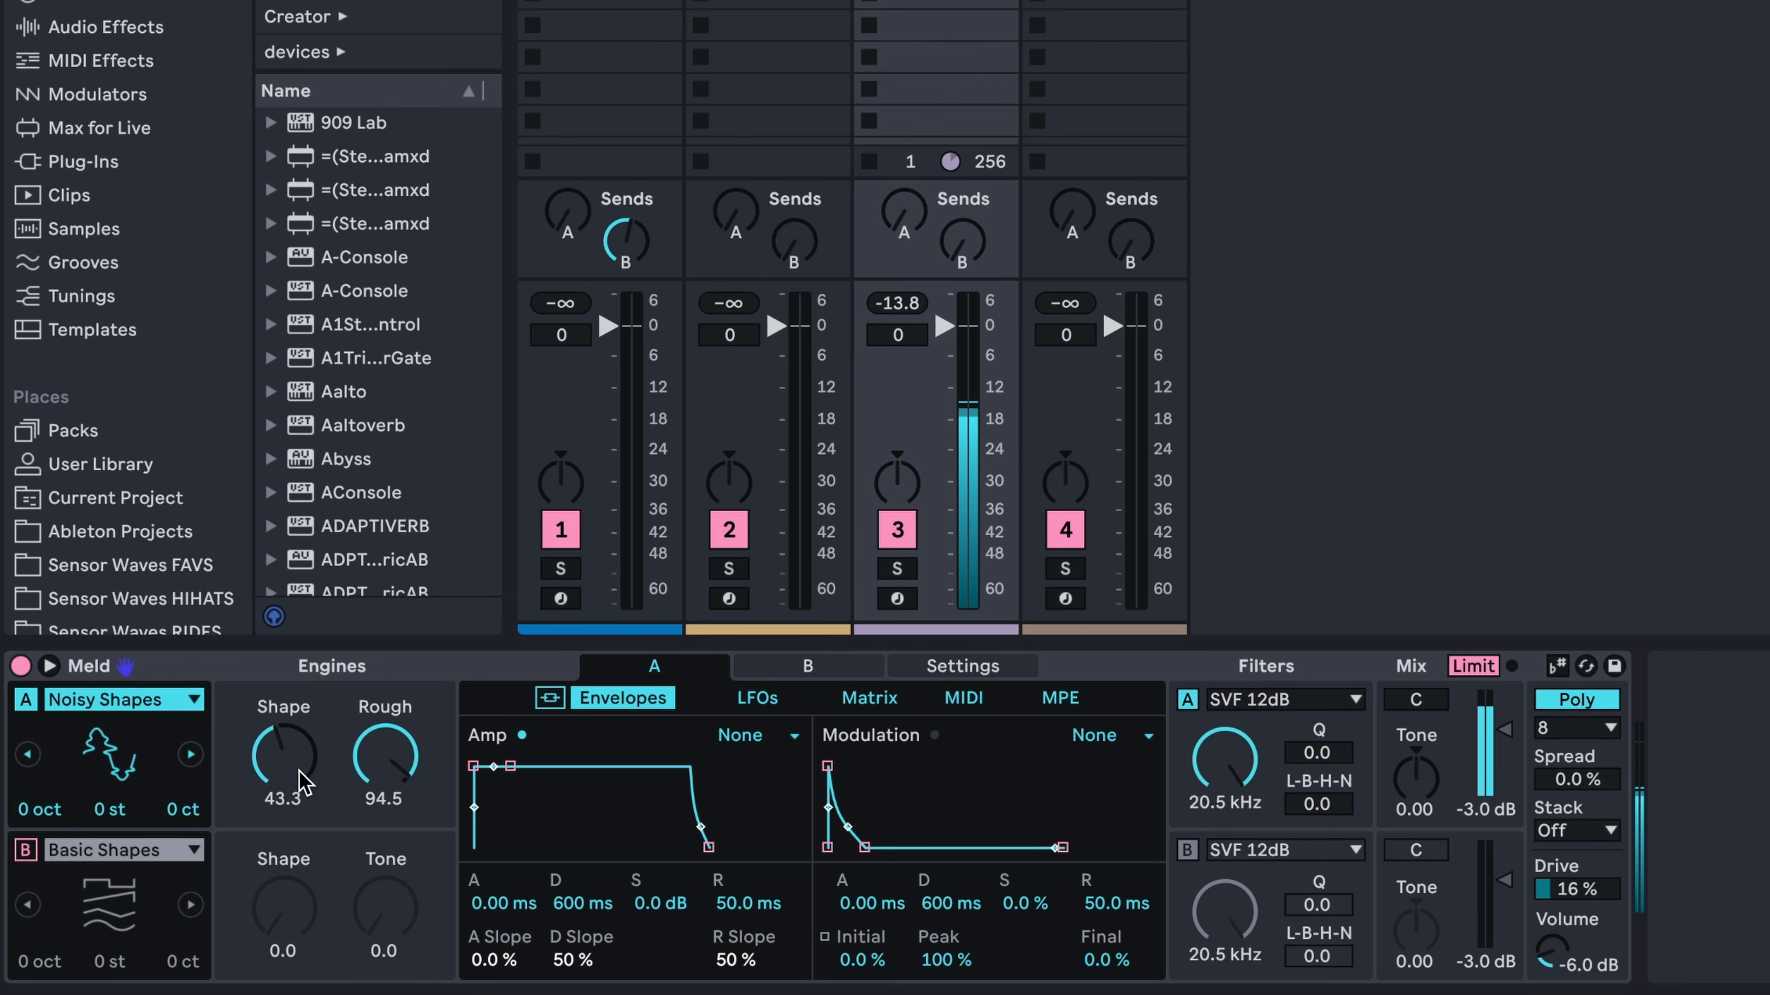
Step Meld's engine A through Square Sync and Square 5th to Sub, auditioning each one
{"action": "left_click", "coordinate": [191, 755]}
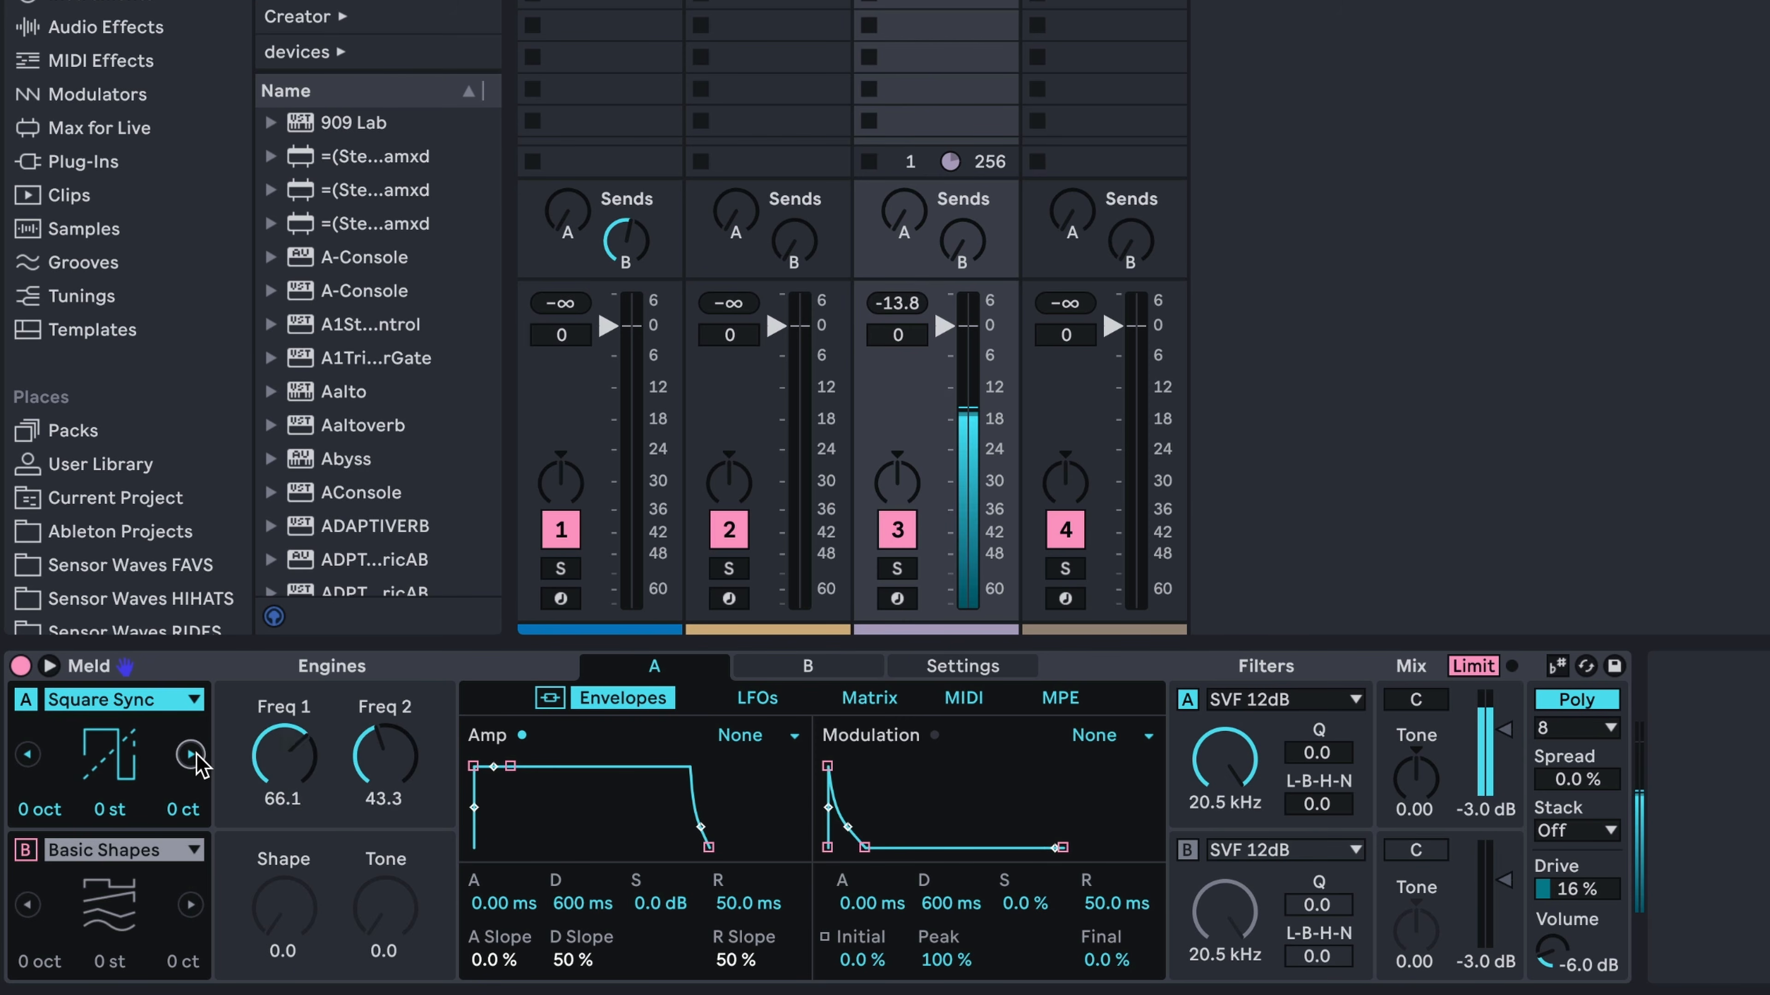
{"action": "left_click", "coordinate": [195, 757]}
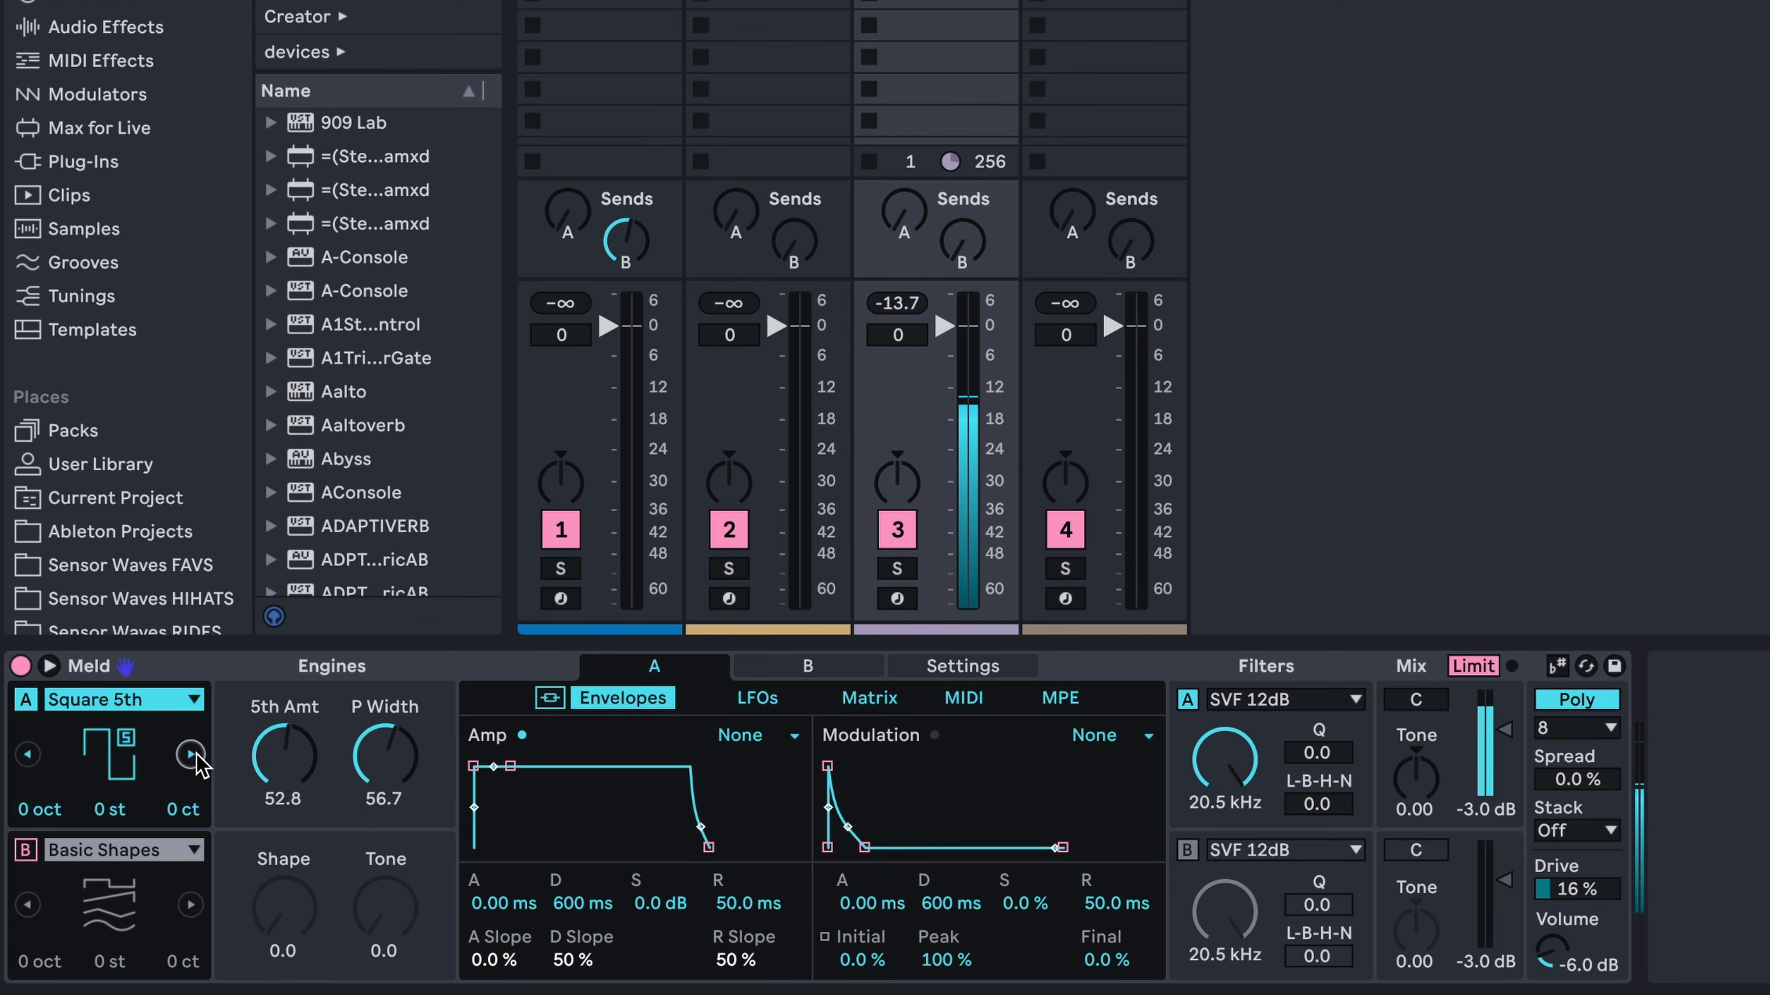
{"action": "left_click", "coordinate": [196, 755]}
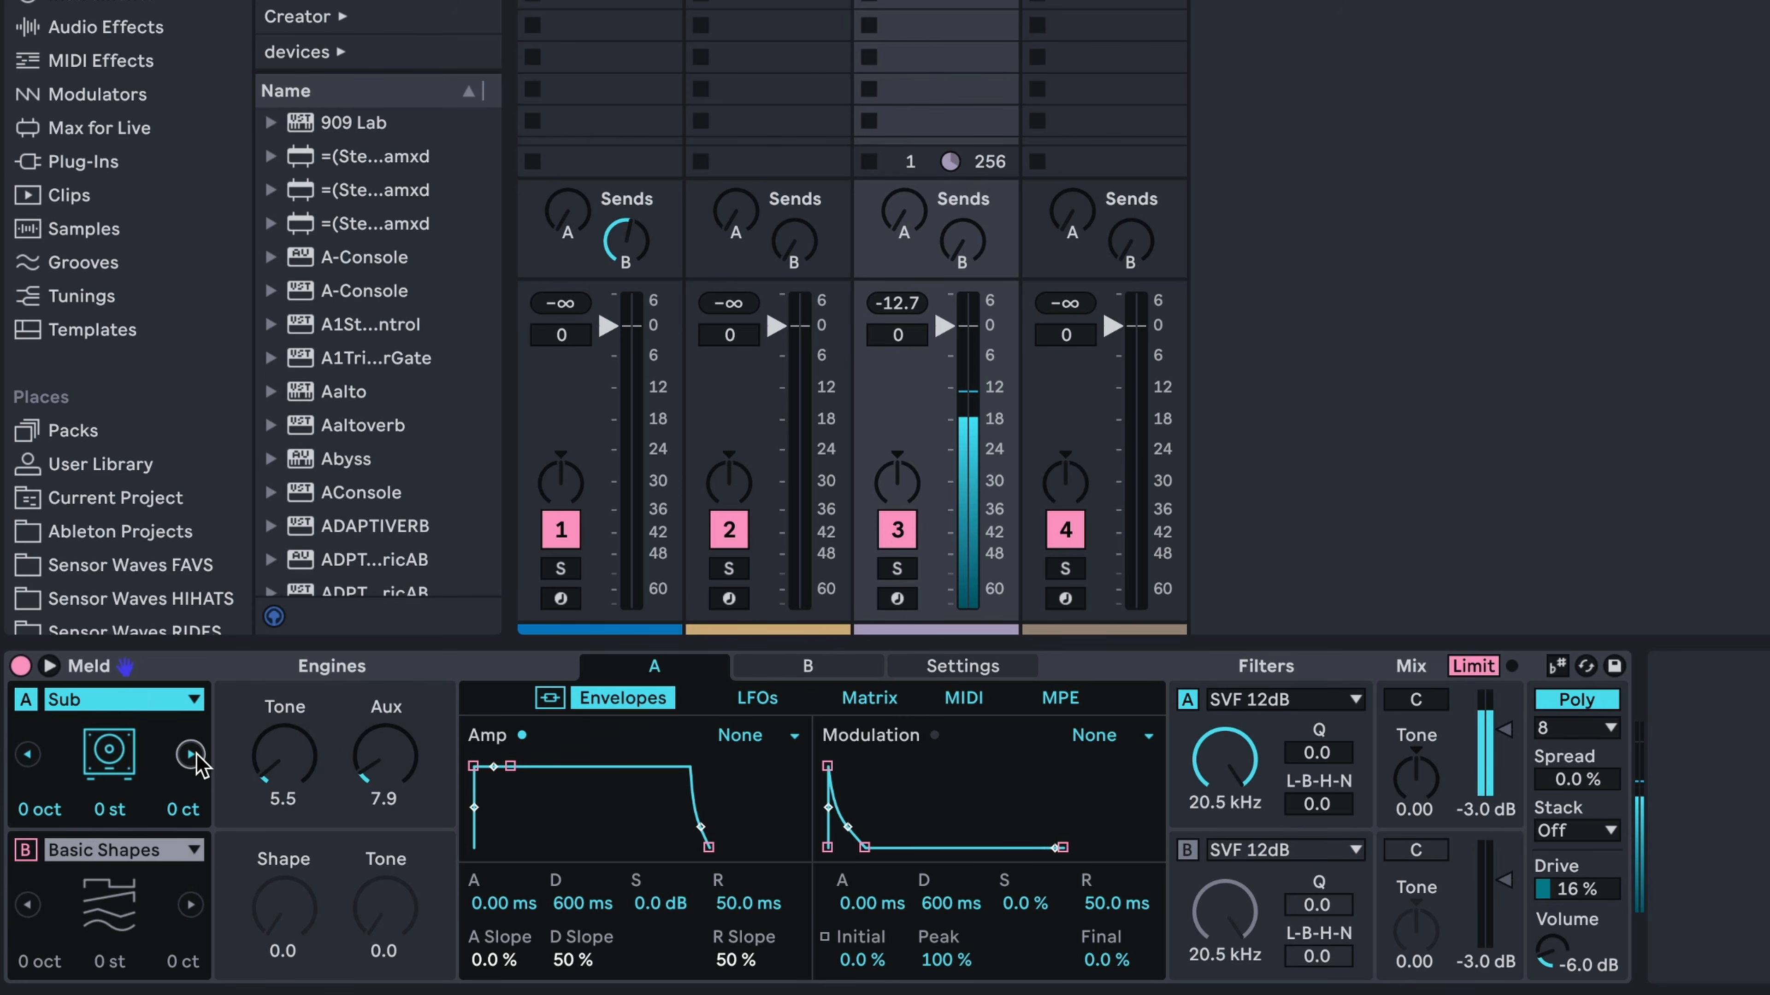
Audition the Swarm oscillators in Meld's engine A: Swarm Sine, Swarm Triangle, Swarm Saw and Swarm Square
{"action": "left_click", "coordinate": [197, 755]}
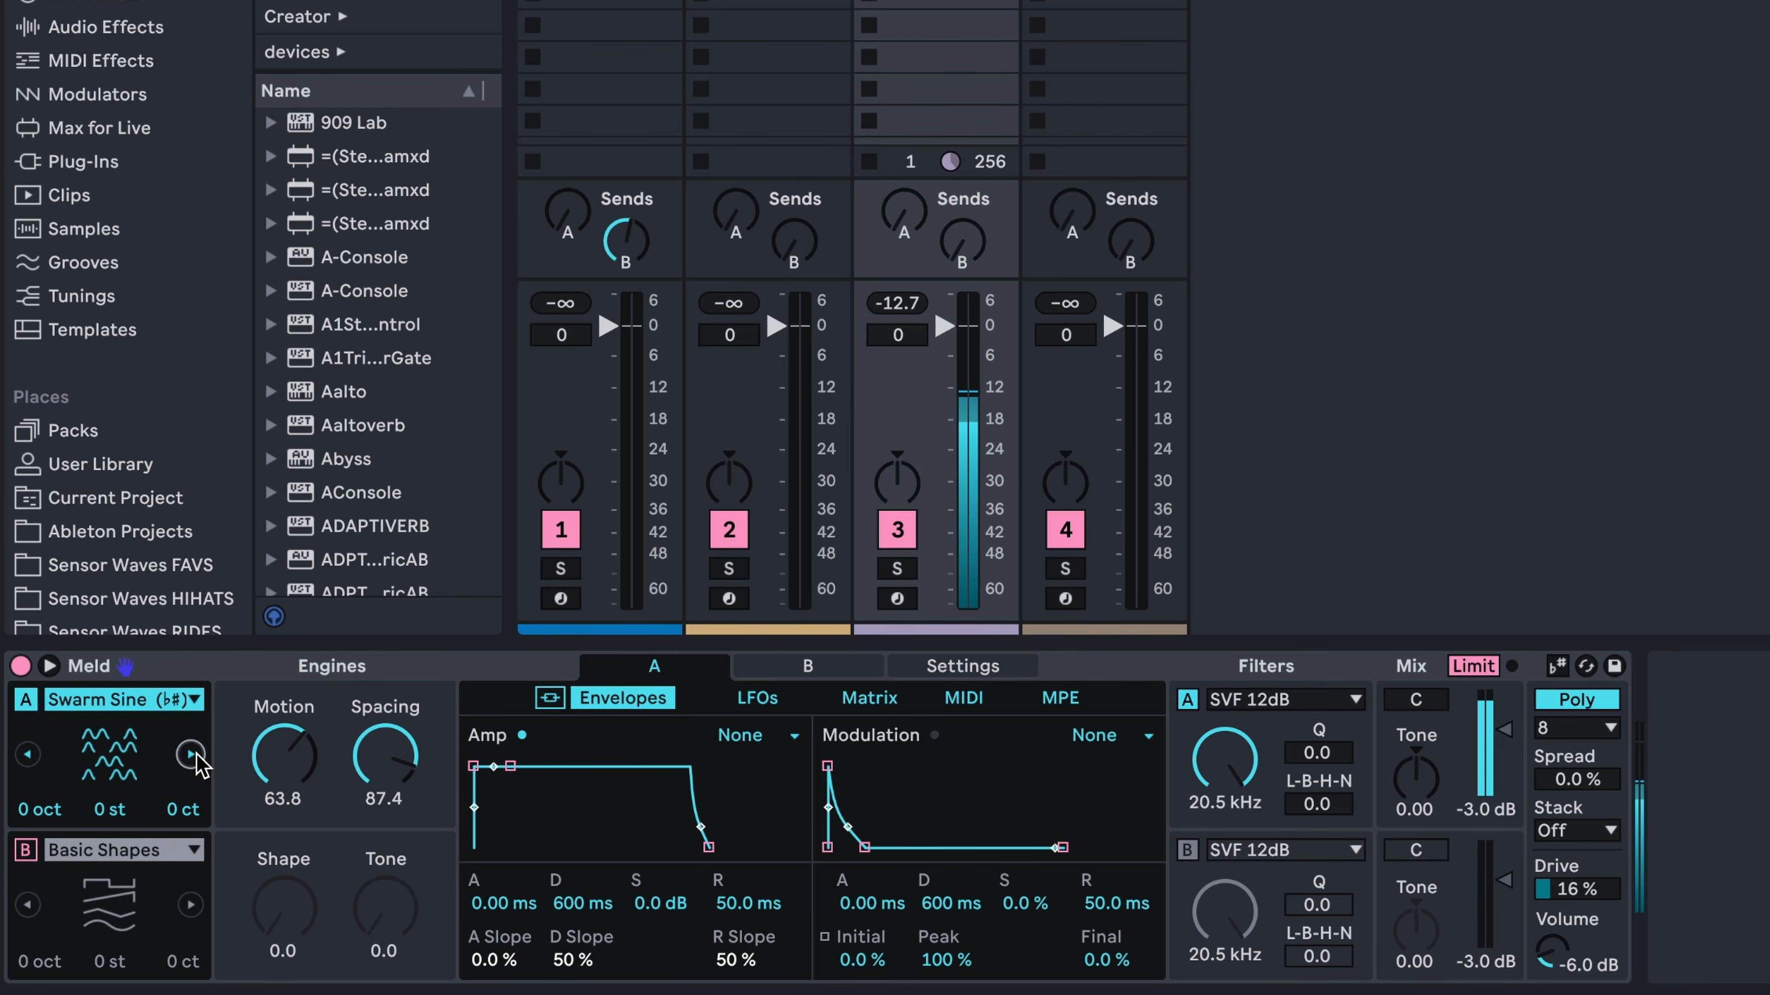
{"action": "left_click", "coordinate": [190, 755]}
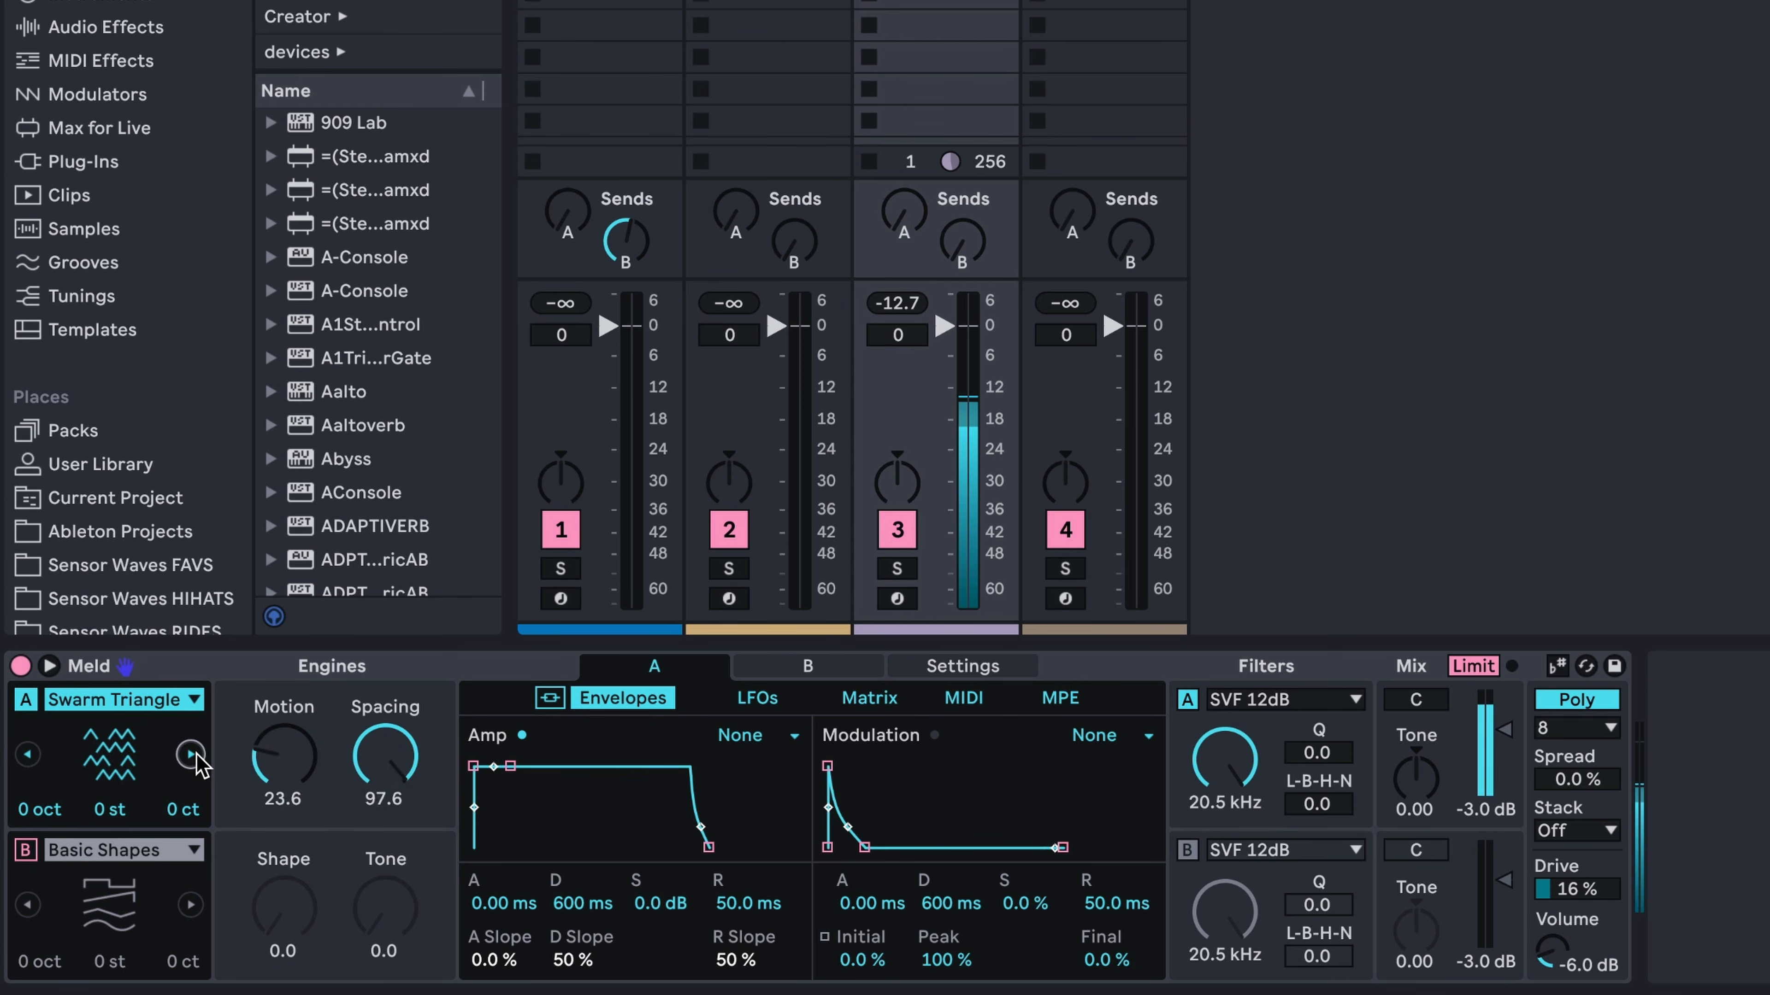
{"action": "left_click", "coordinate": [190, 755]}
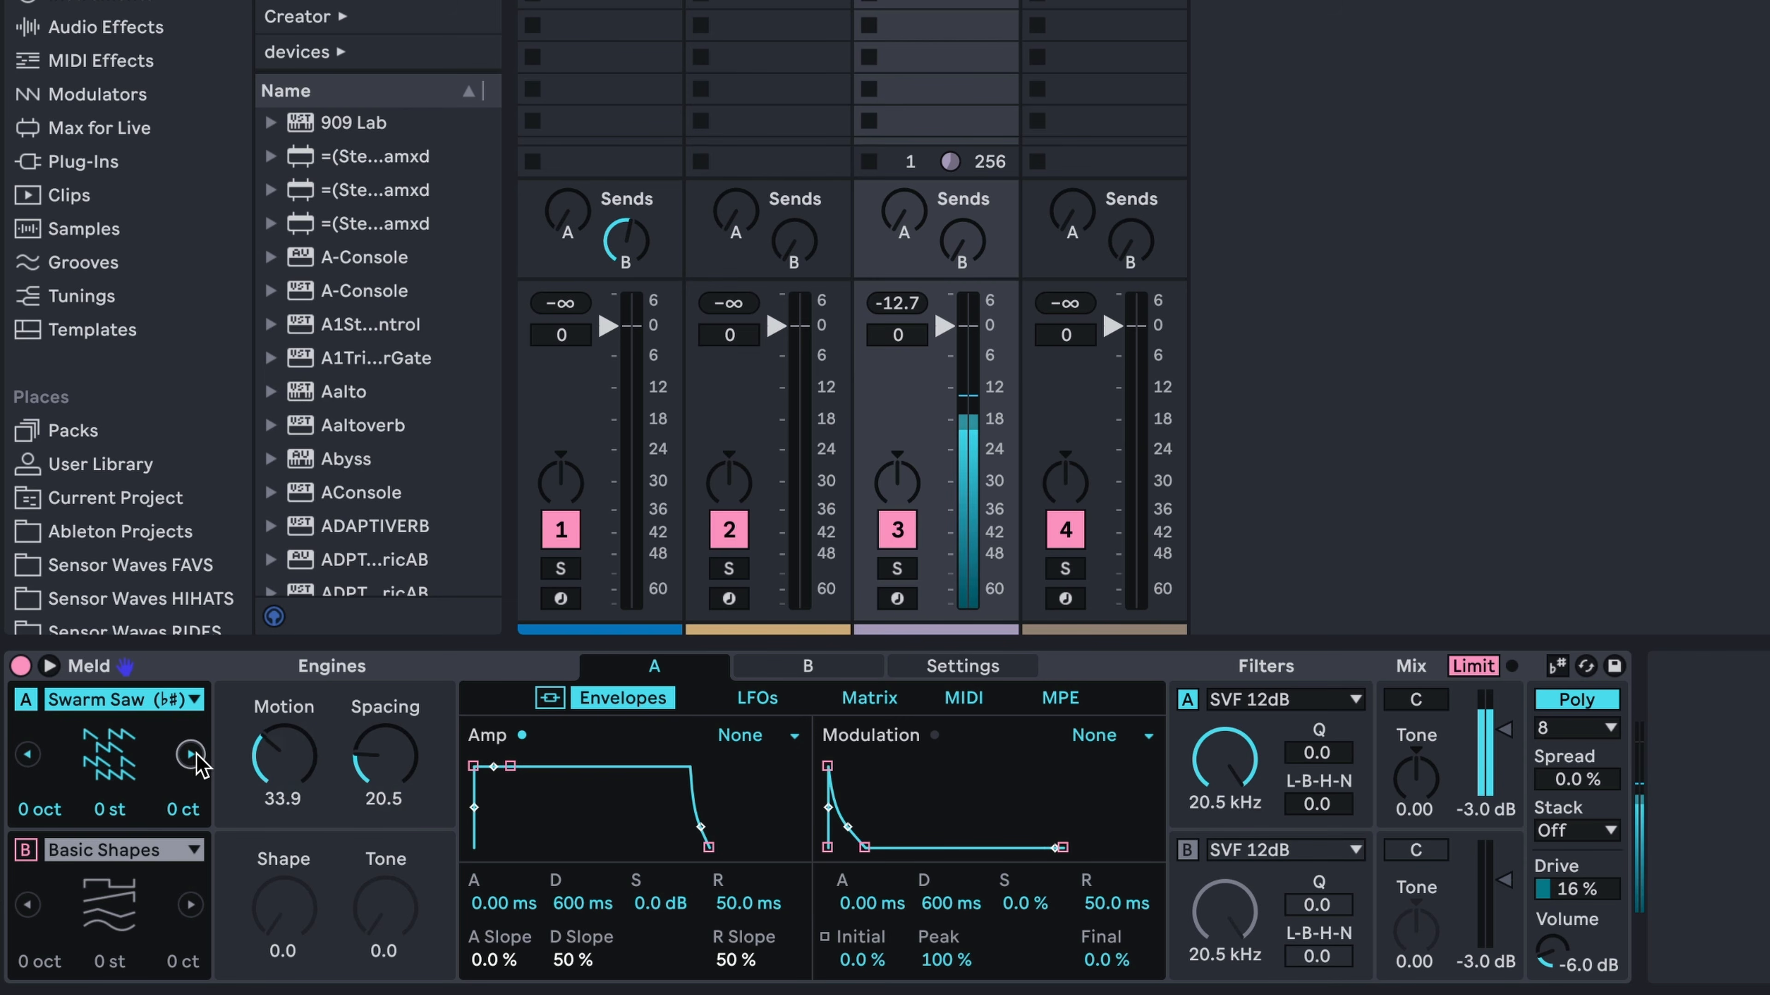
{"action": "left_click", "coordinate": [191, 755]}
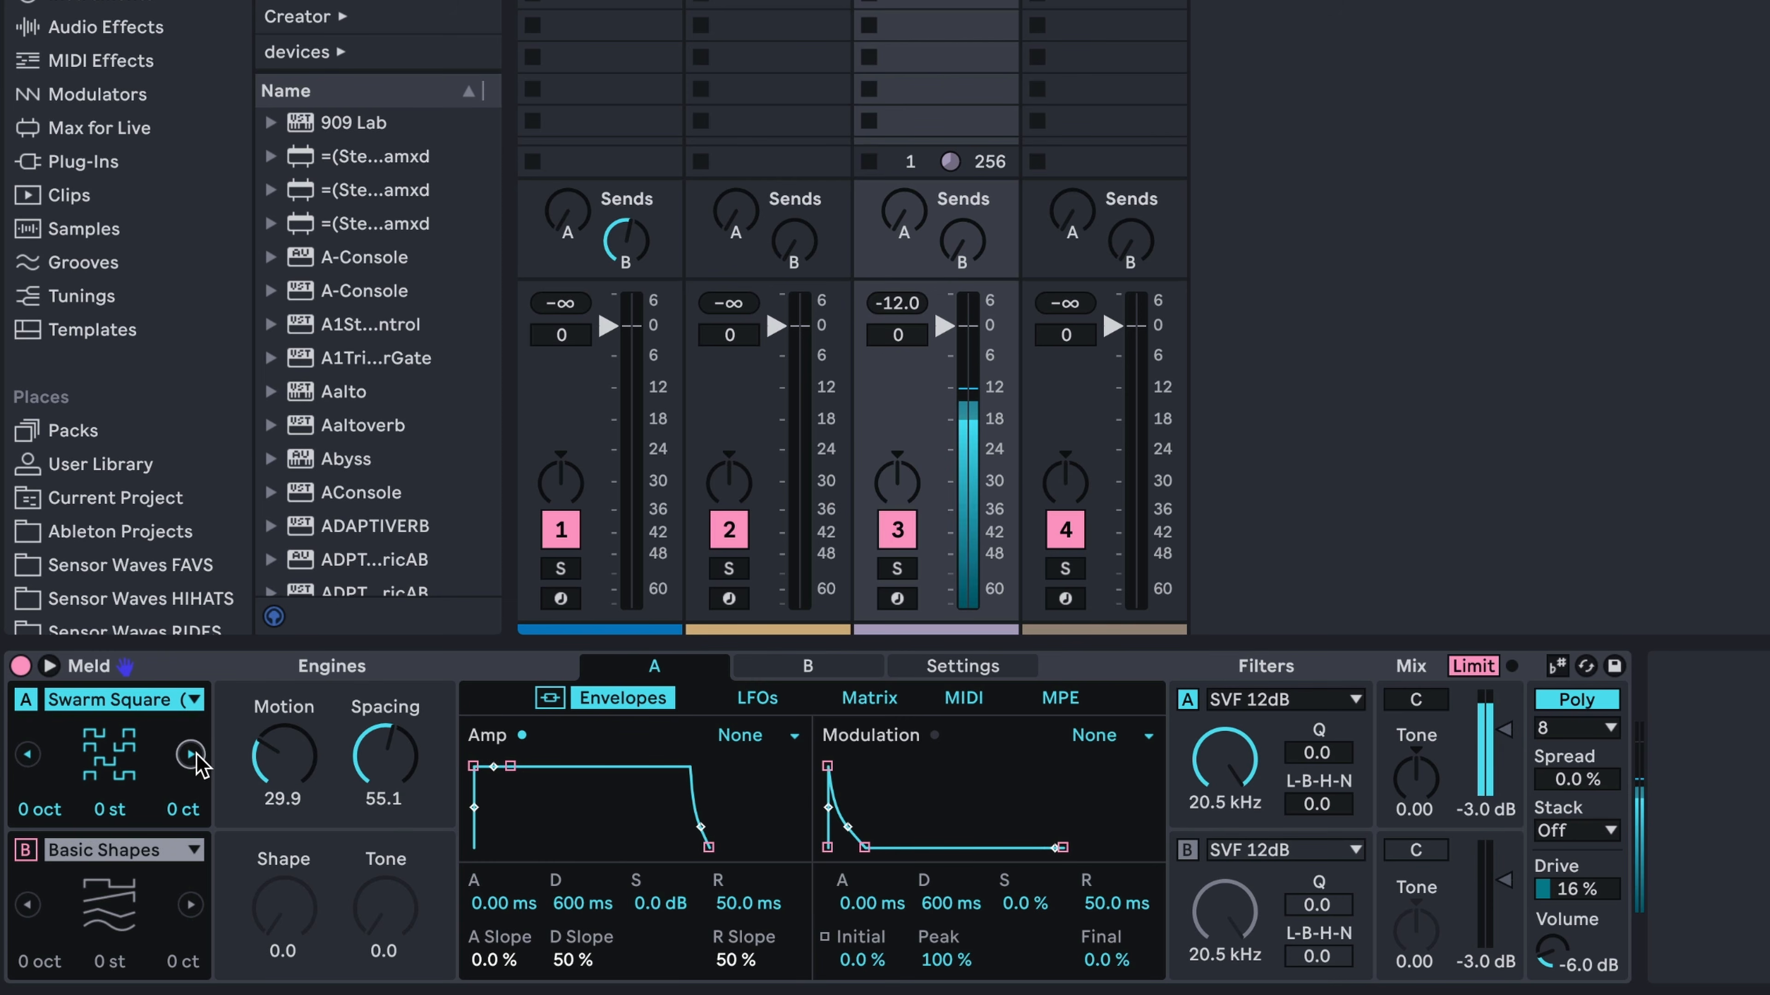
Audition Harmonic Fm, Fold Fm, Squelch and Simple Fm as Meld's engine A oscillator
{"action": "left_click", "coordinate": [191, 754]}
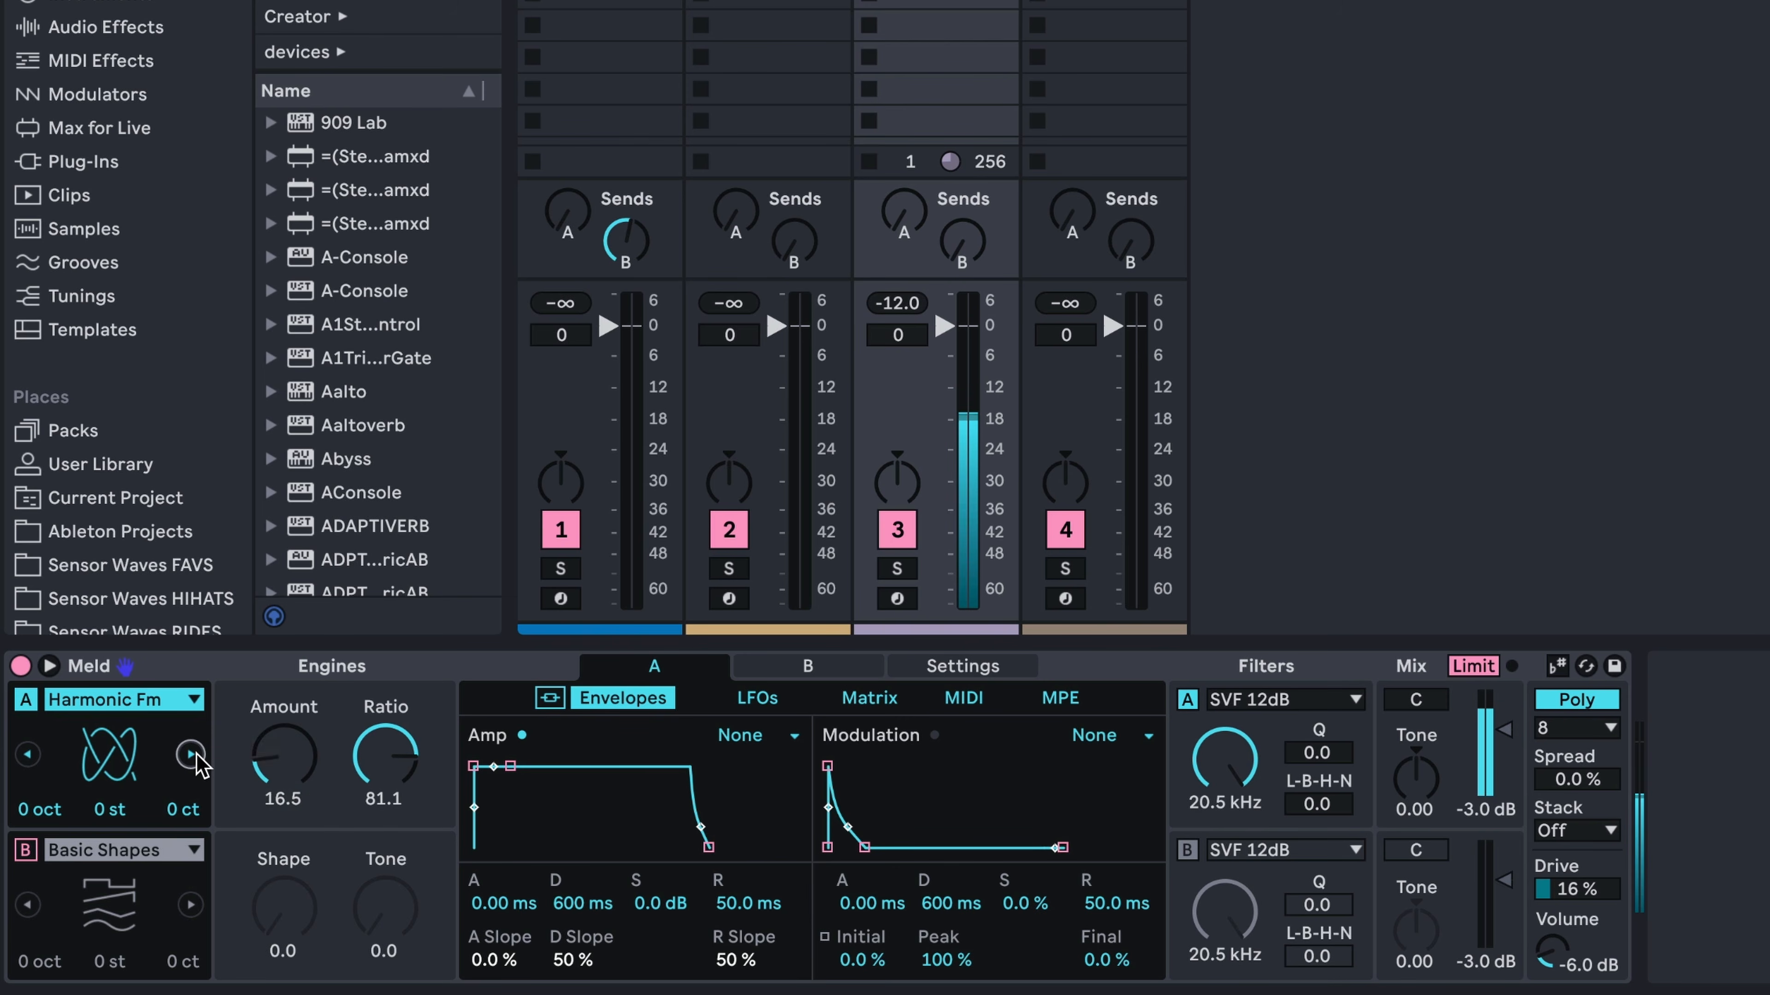
{"action": "left_click", "coordinate": [196, 755]}
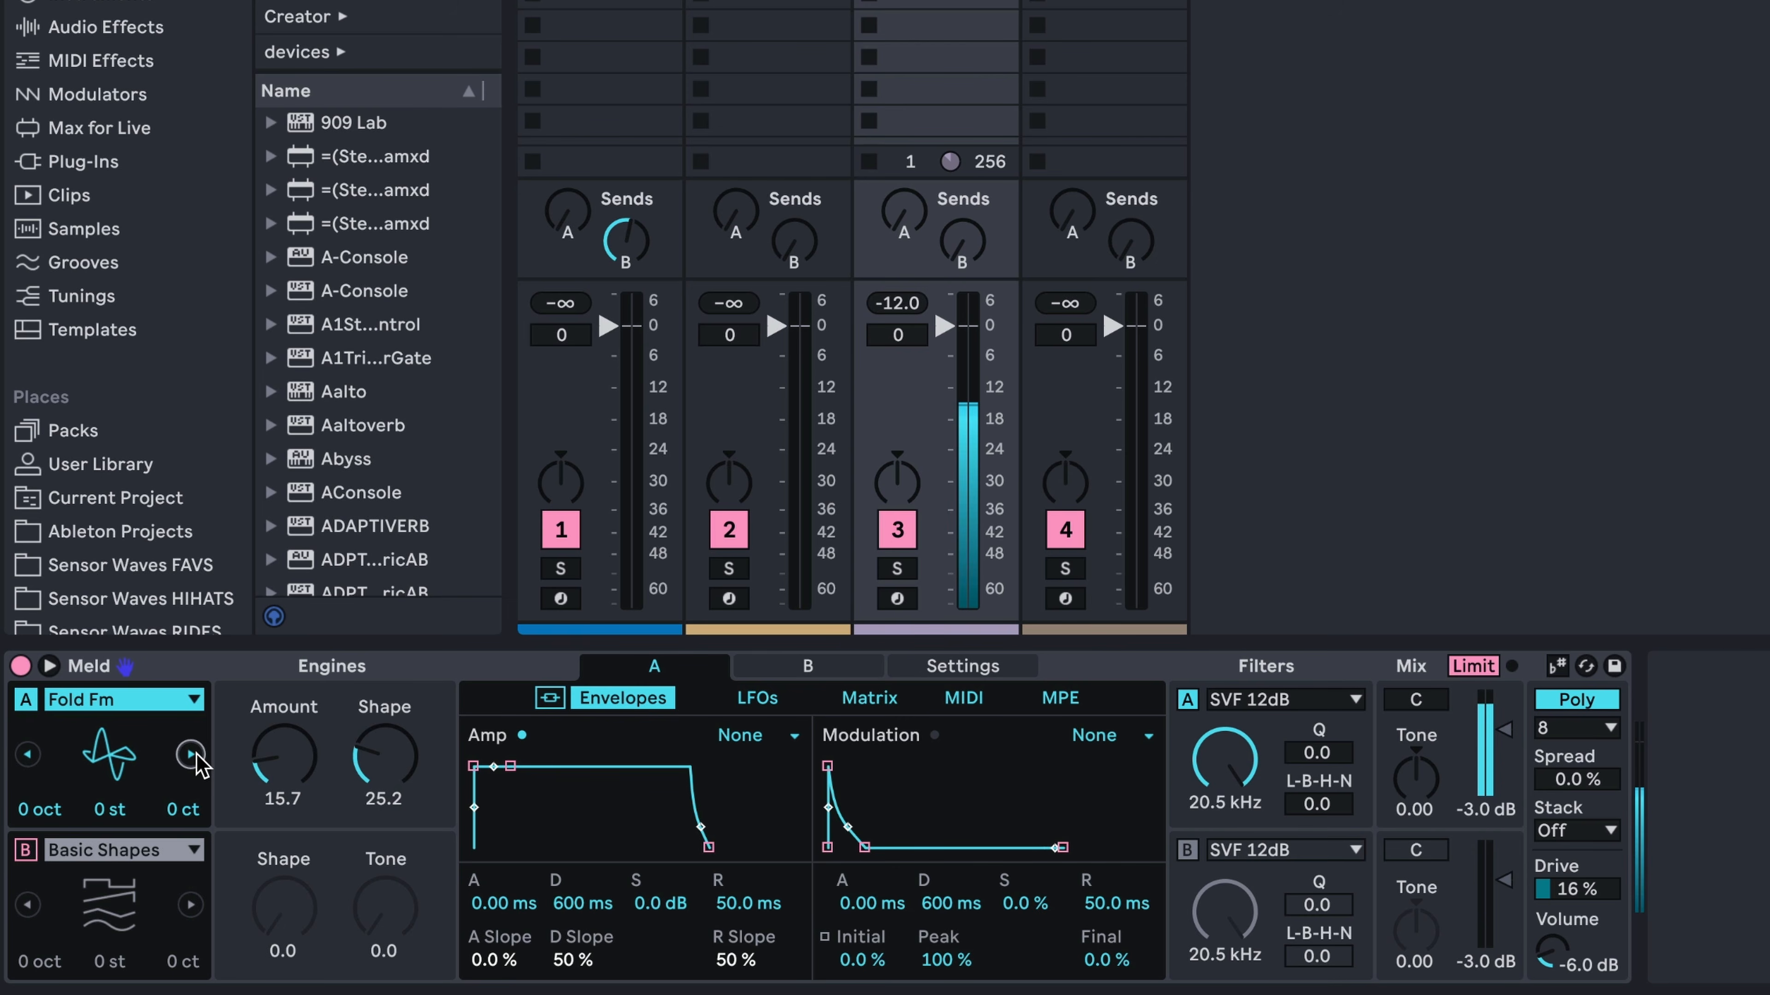
{"action": "left_click", "coordinate": [190, 755]}
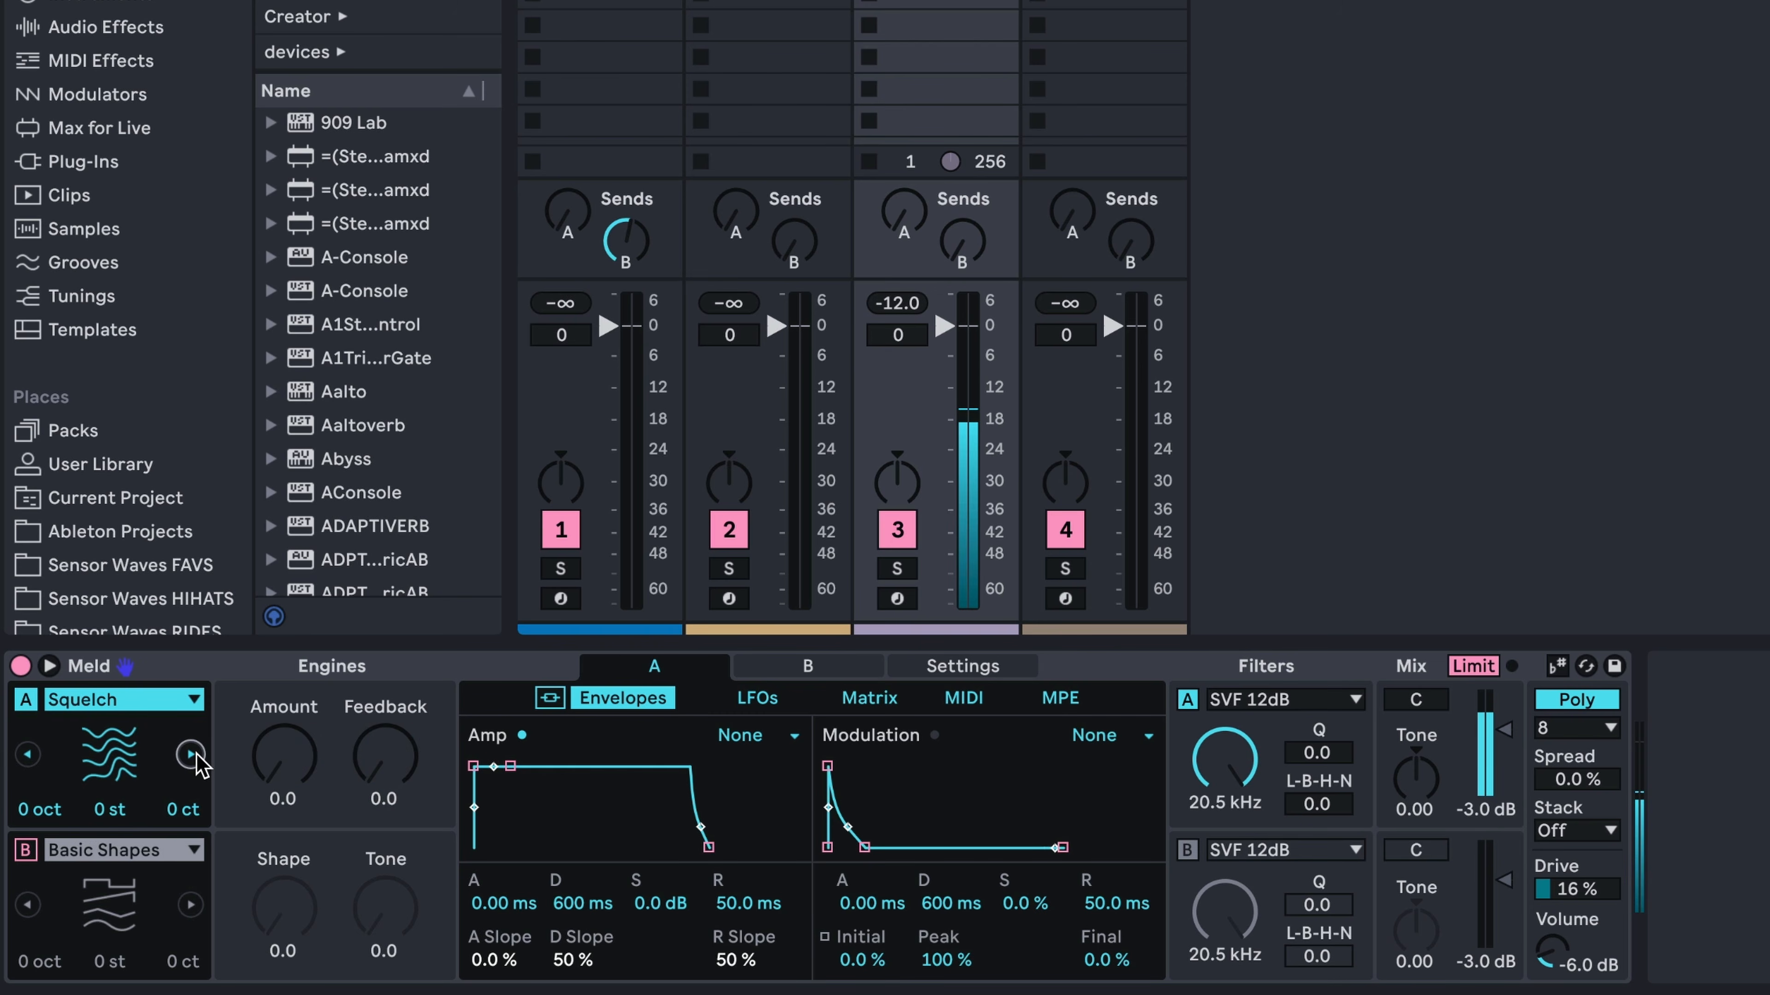
{"action": "left_click", "coordinate": [194, 754]}
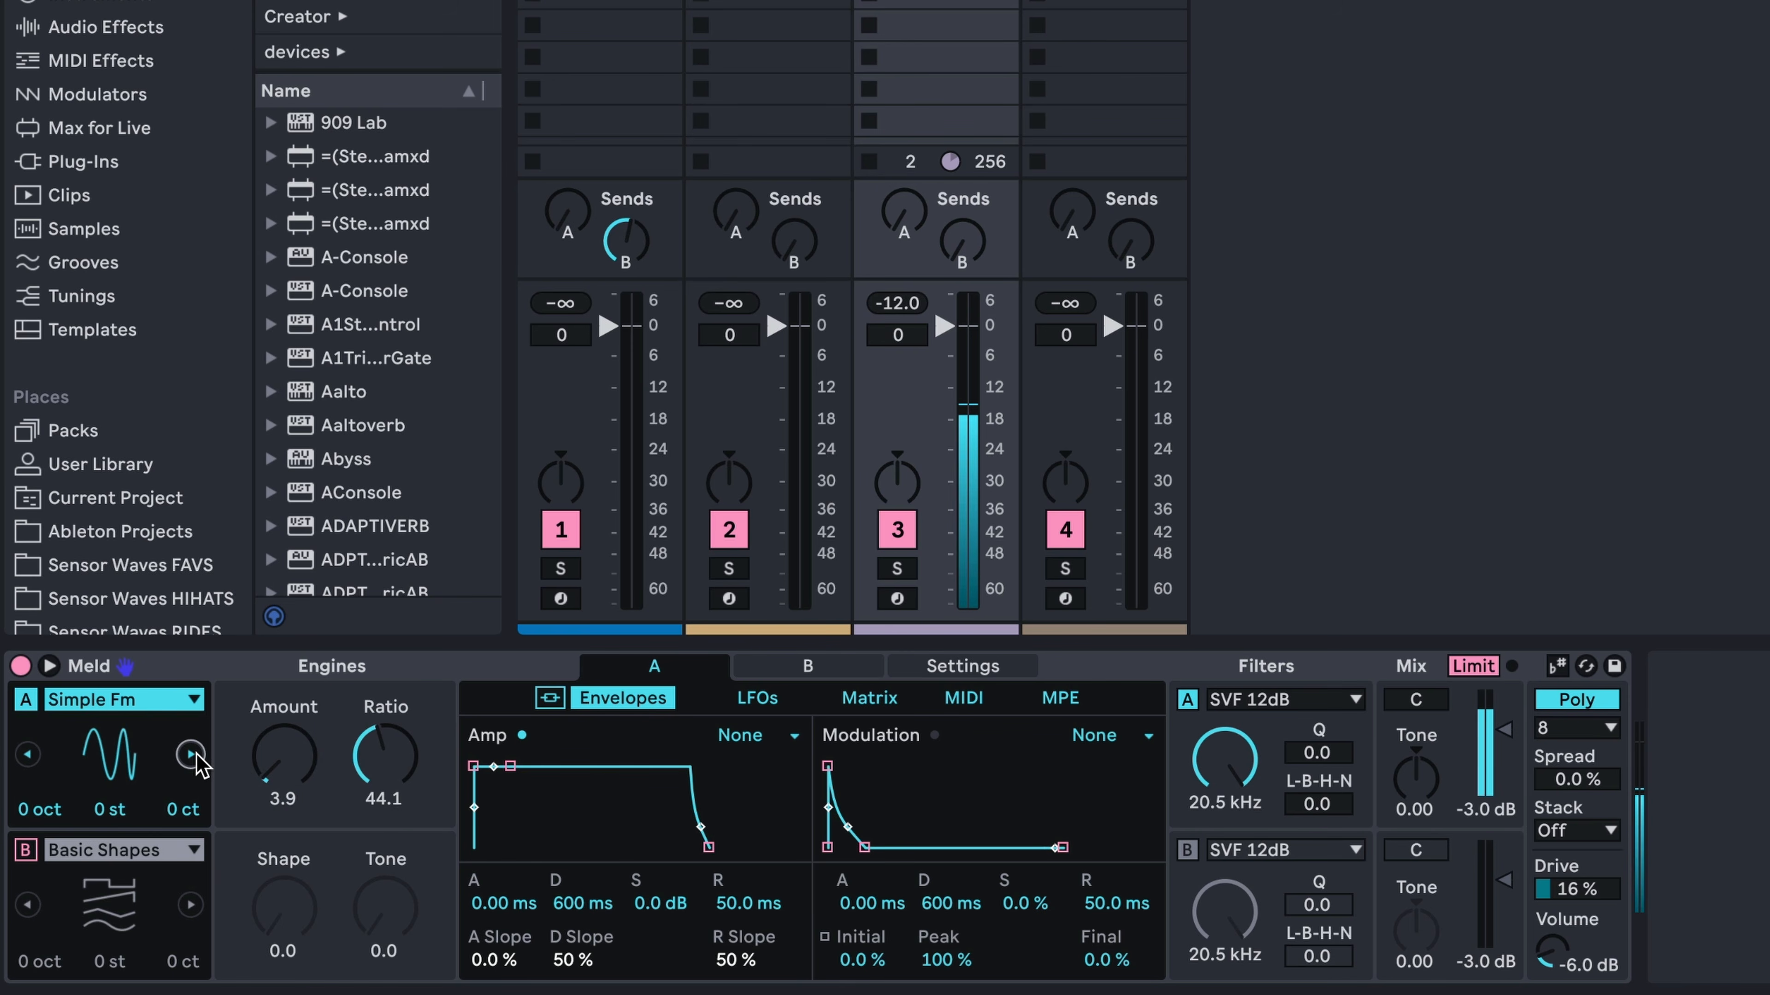
Step Meld's engine A through Chip and Shepard's Pi to Tarp, auditioning each oscillator
{"action": "left_click", "coordinate": [196, 758]}
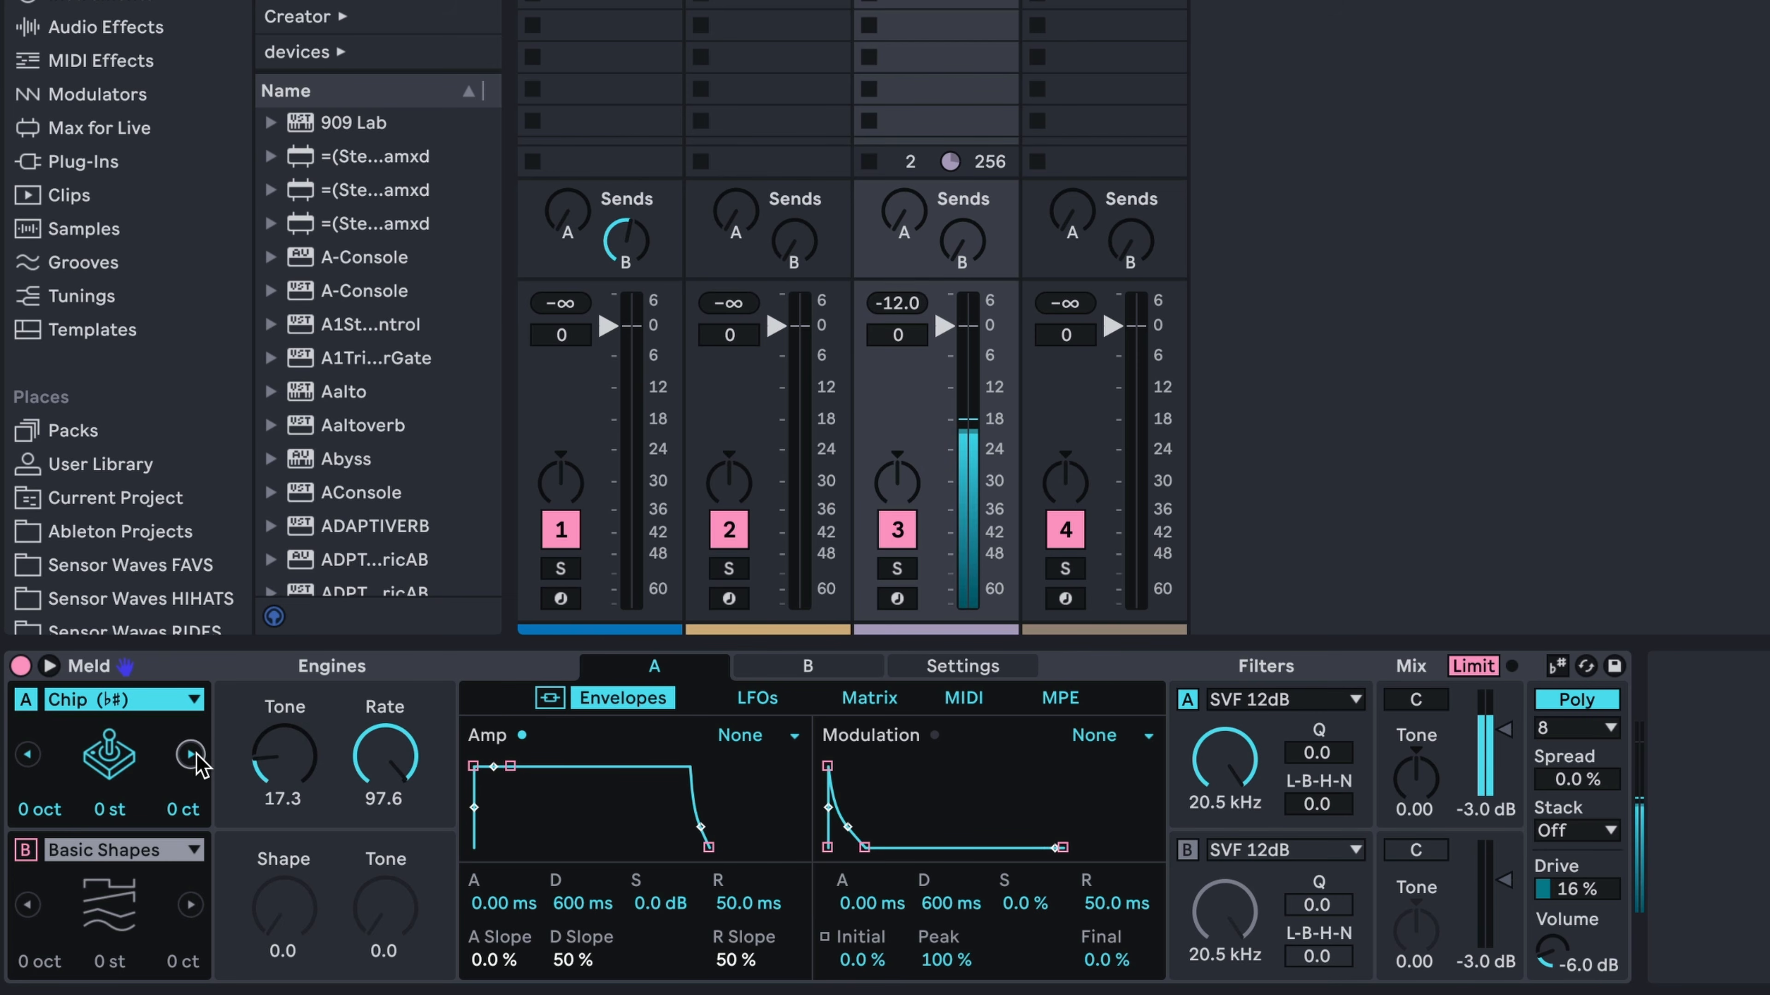
{"action": "left_click", "coordinate": [191, 755]}
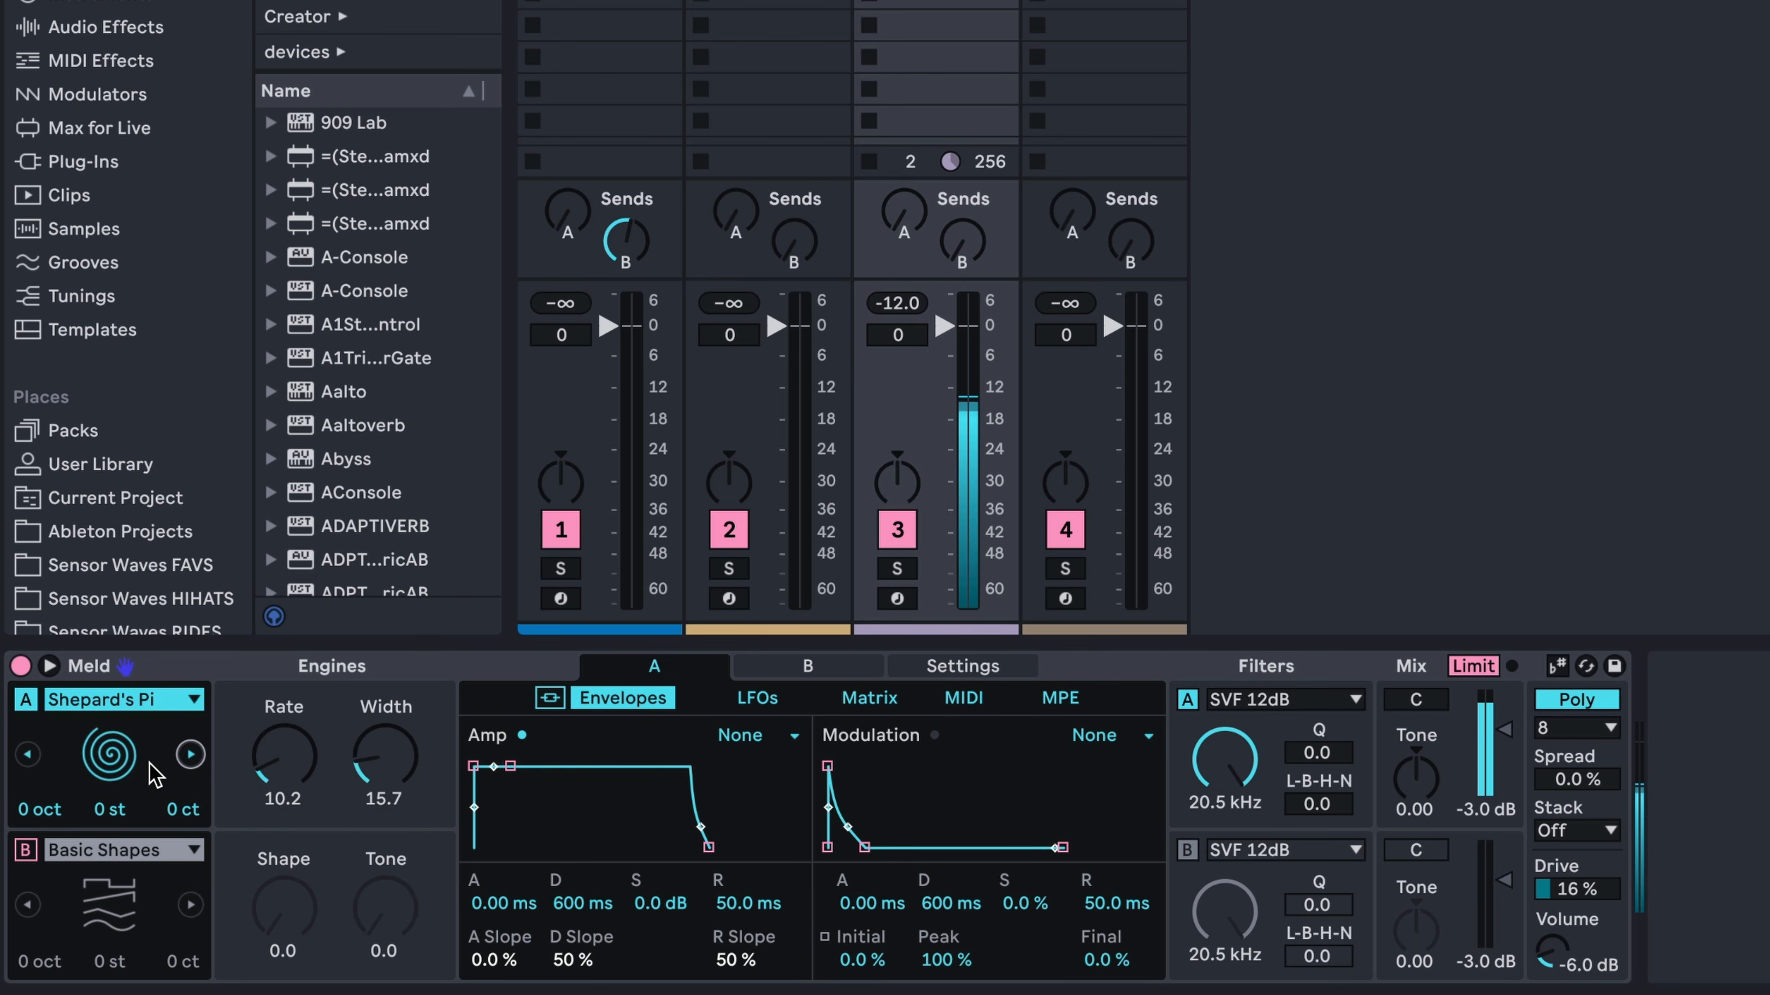
{"action": "left_click", "coordinate": [186, 765]}
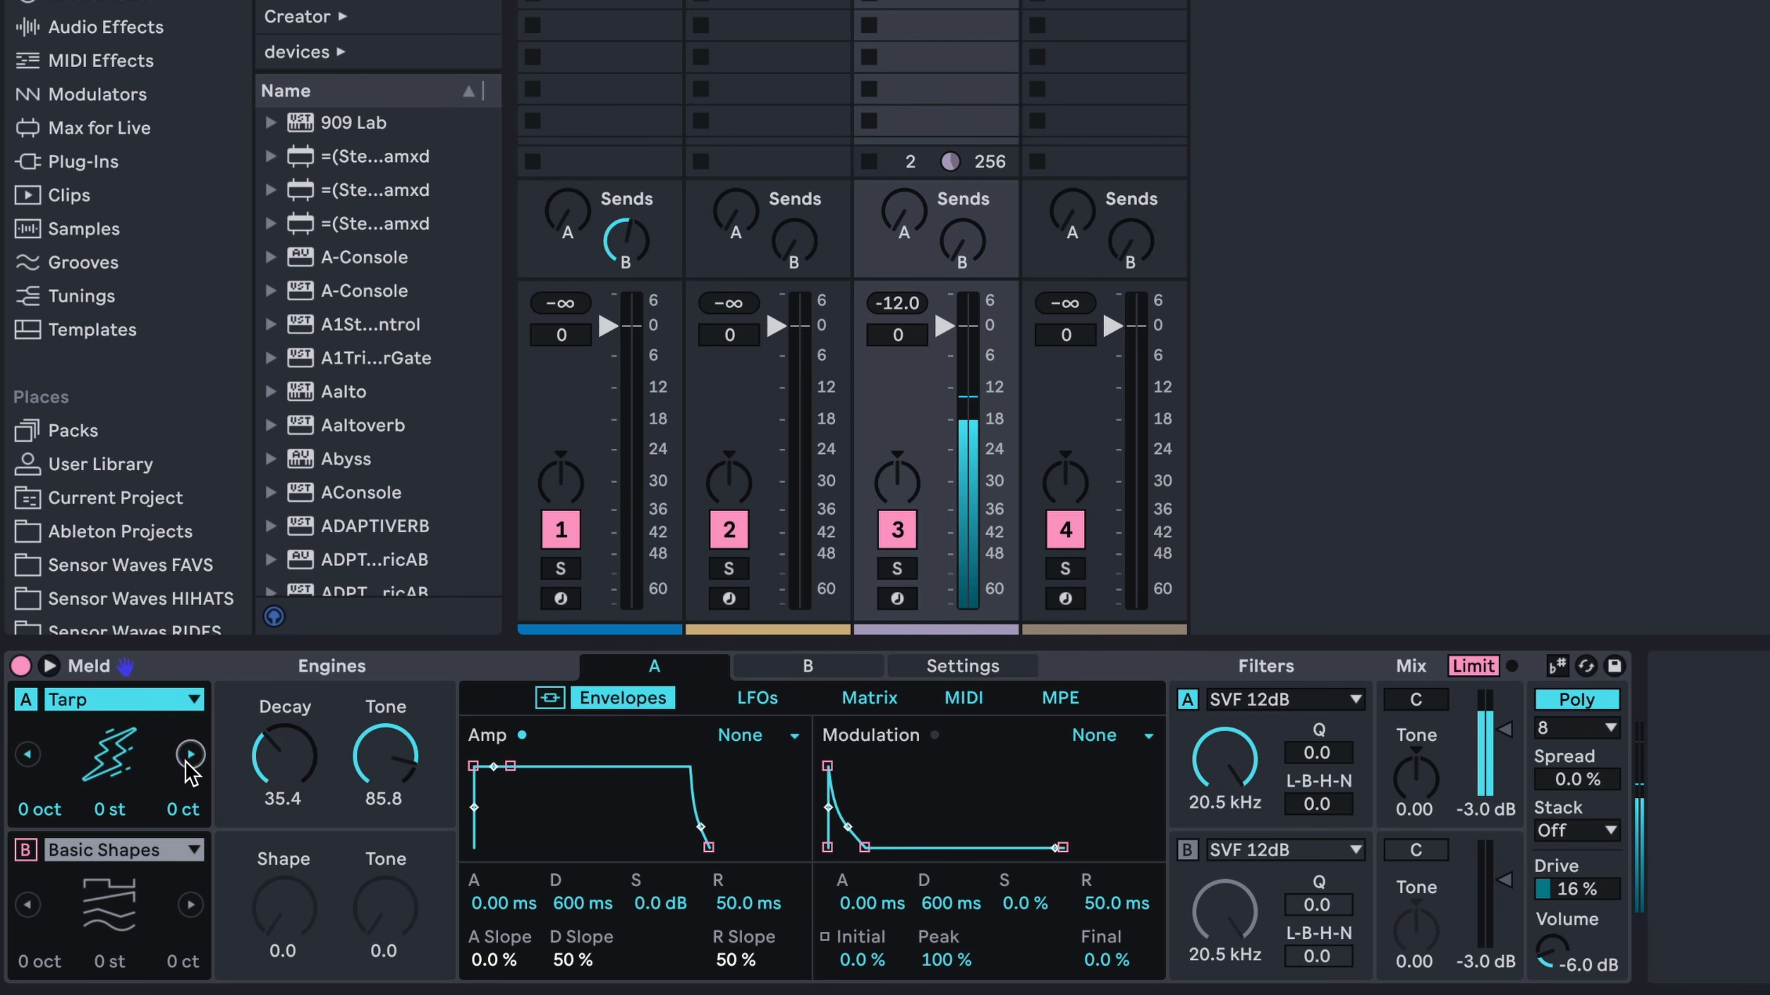
Step Meld's engine A through Extratone, Noise Loop and Filtered Noise to Bitgrunge, auditioning each oscillator
{"action": "left_click", "coordinate": [191, 753]}
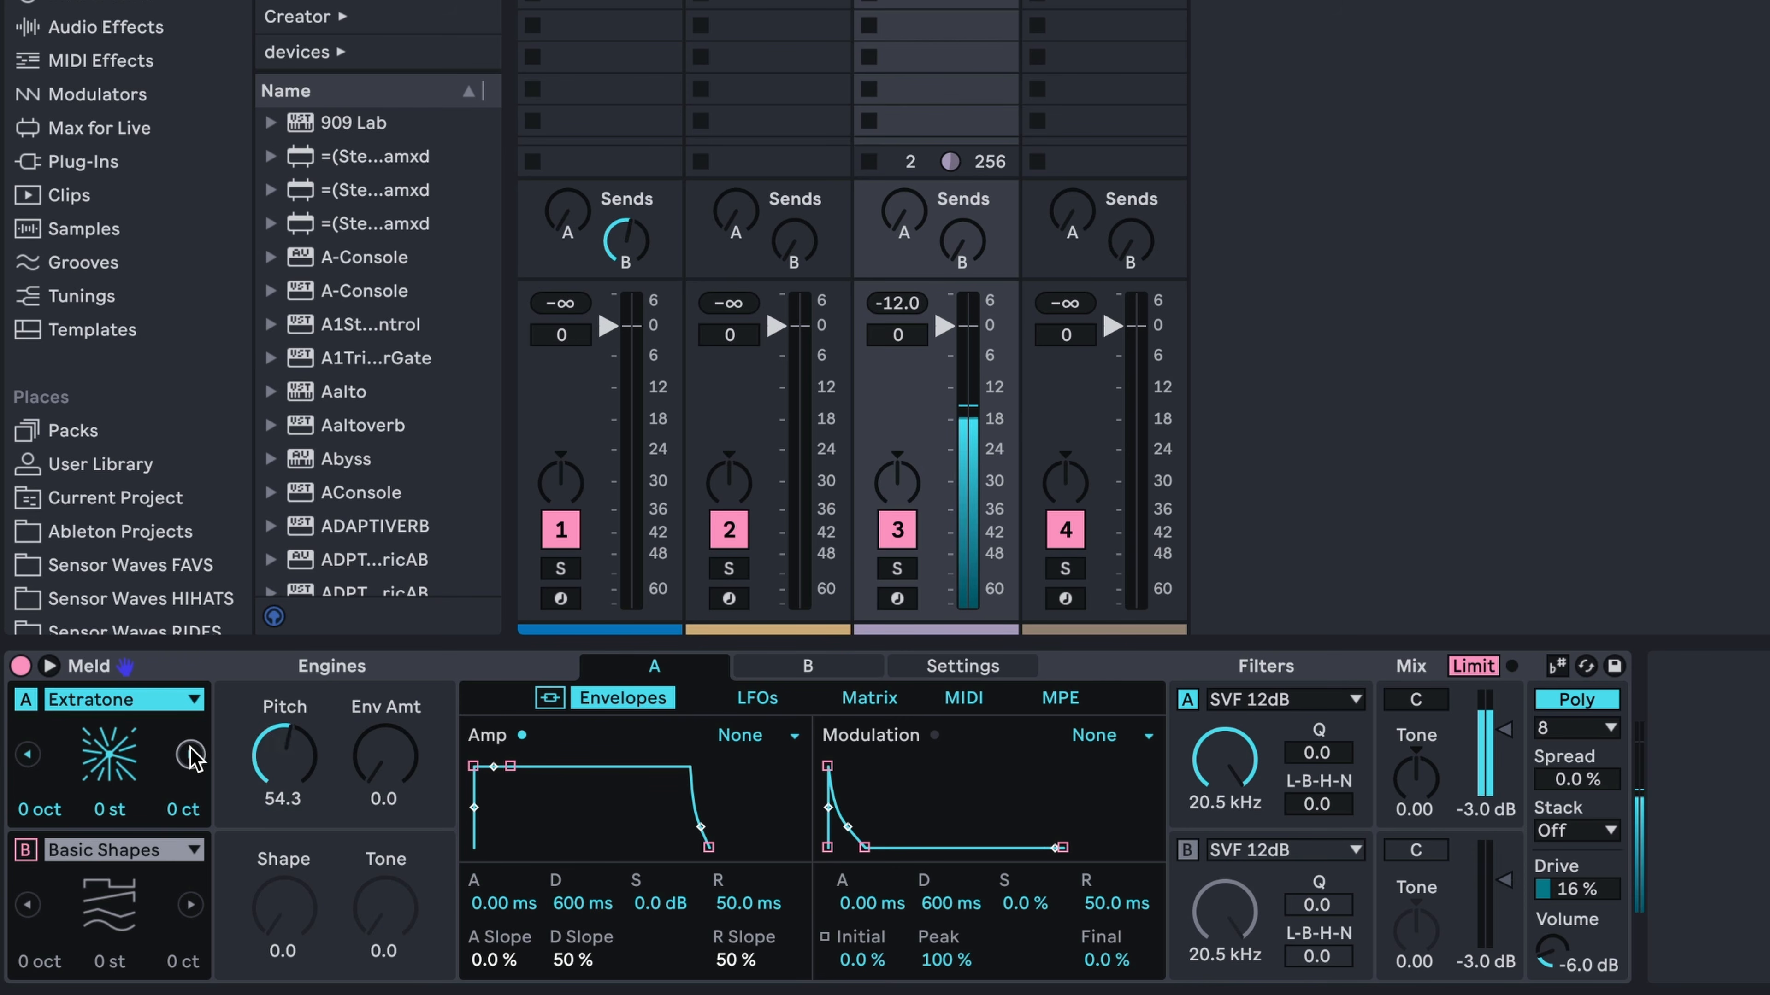
{"action": "left_click", "coordinate": [191, 754]}
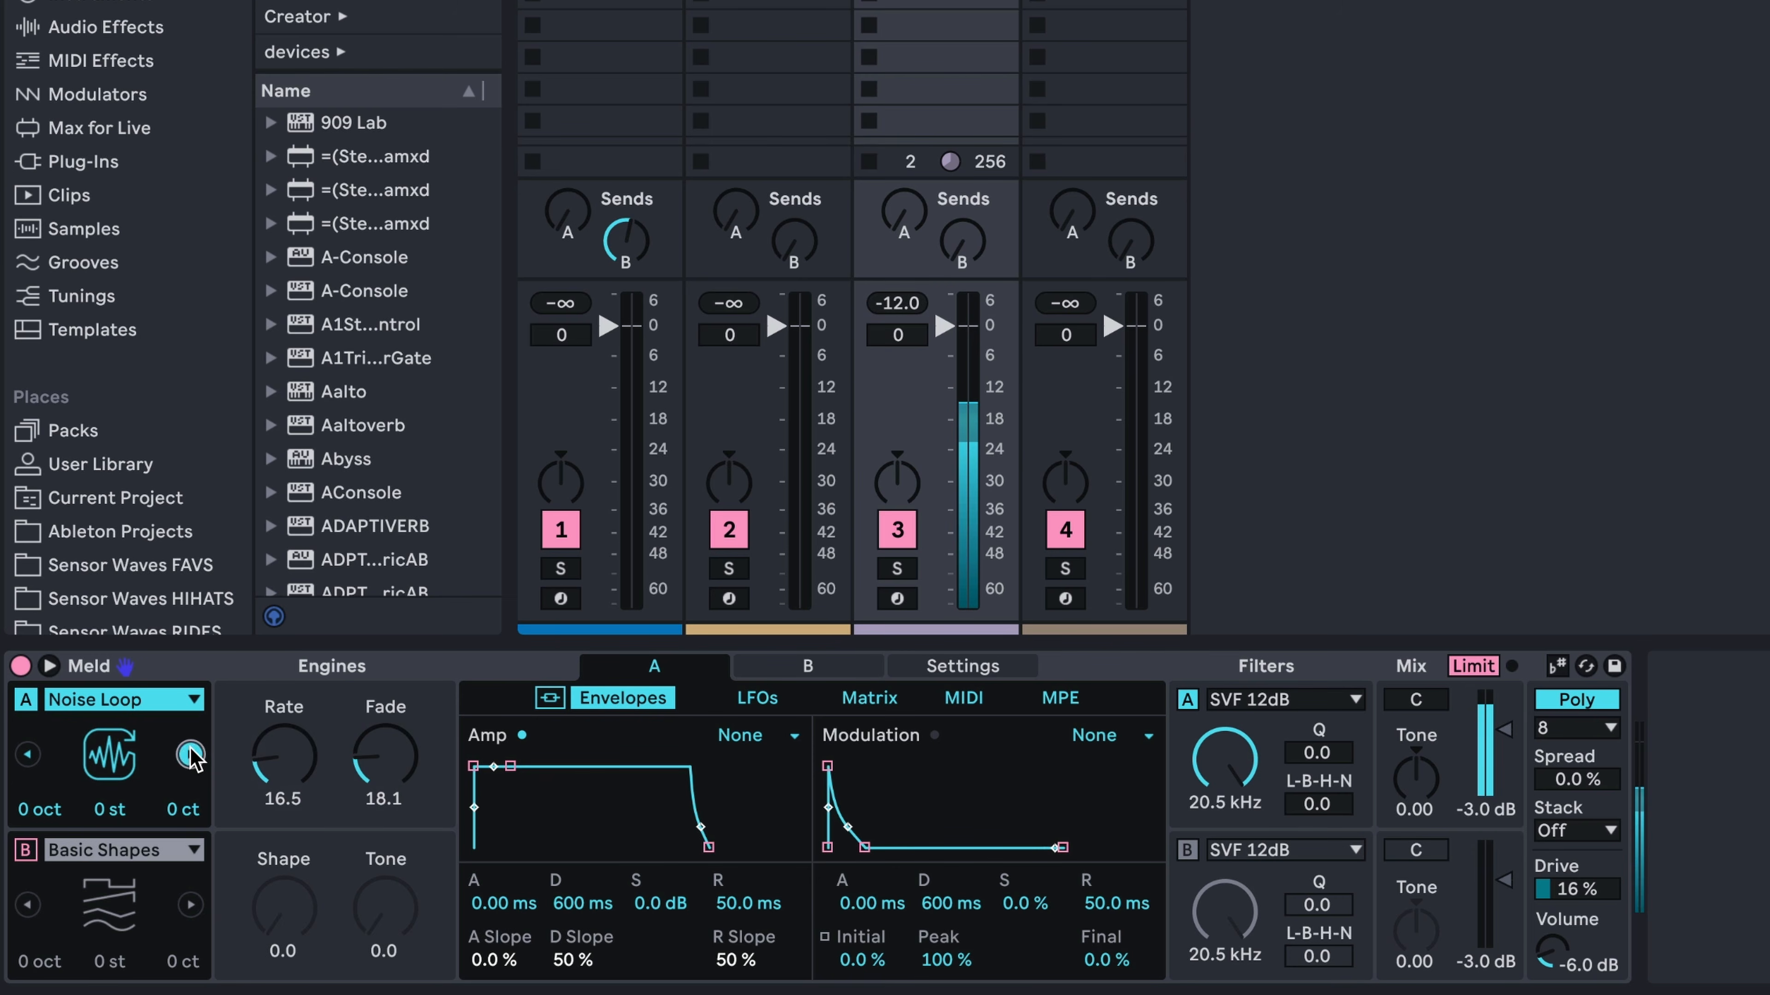
{"action": "left_click", "coordinate": [190, 754]}
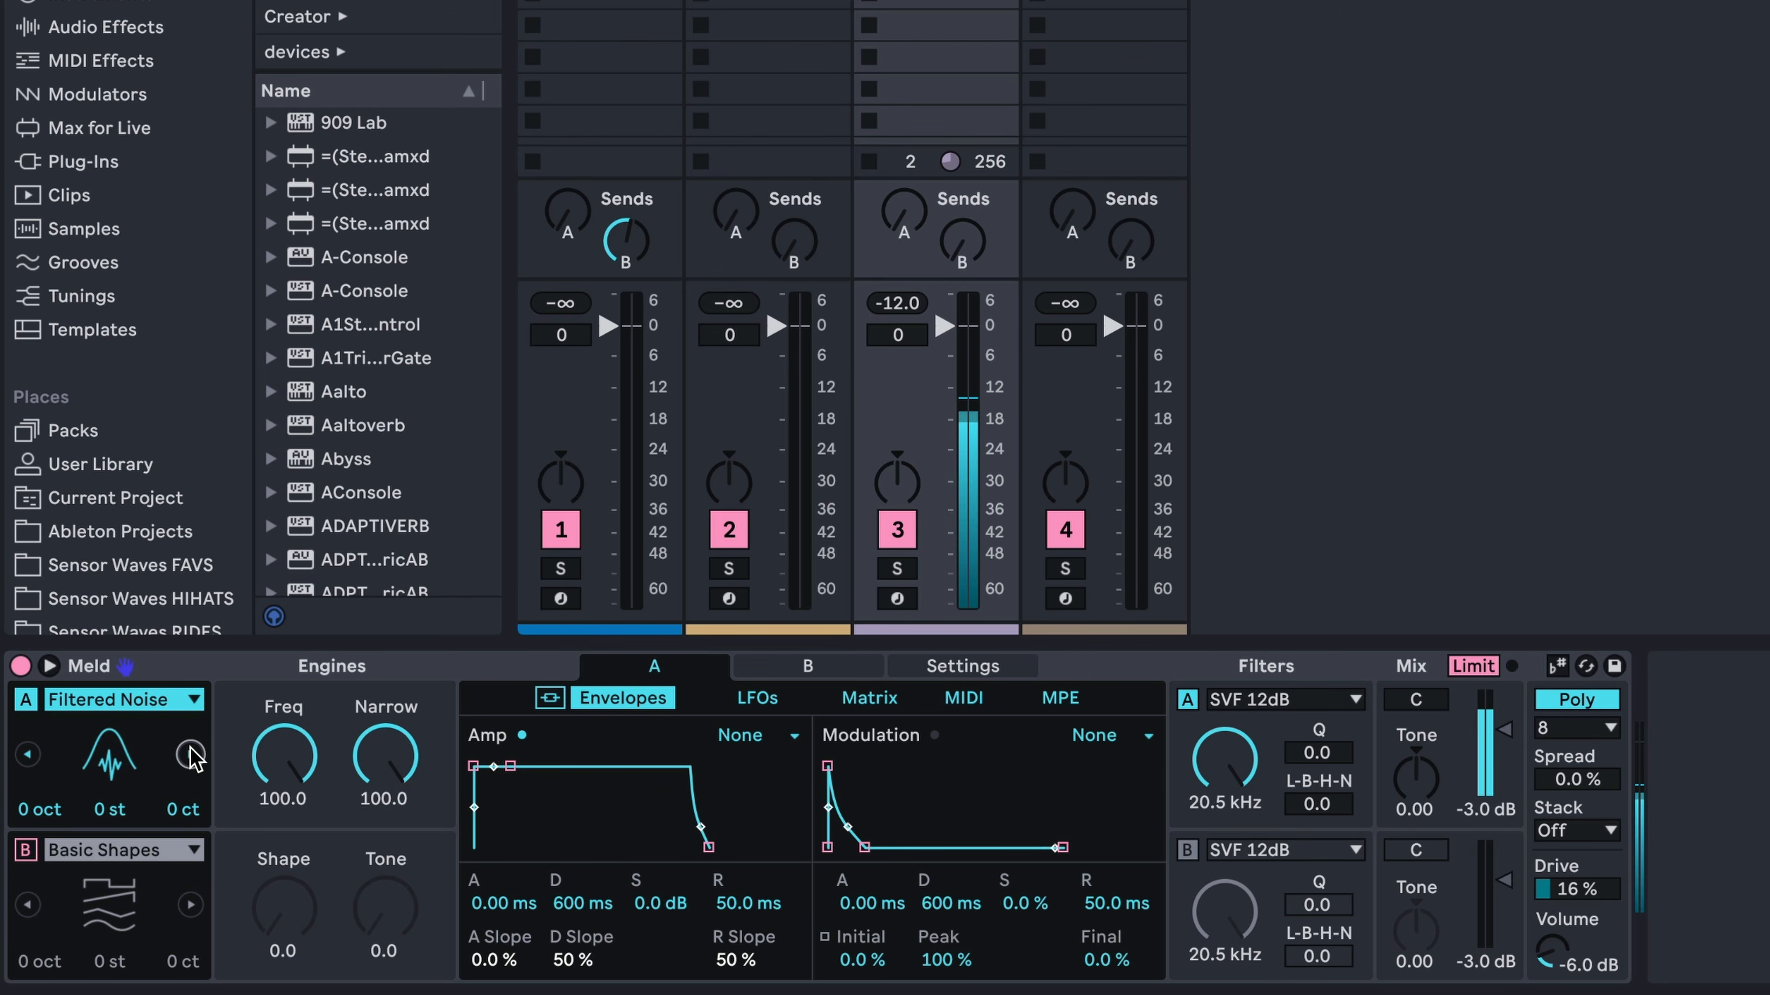
{"action": "left_click", "coordinate": [190, 754]}
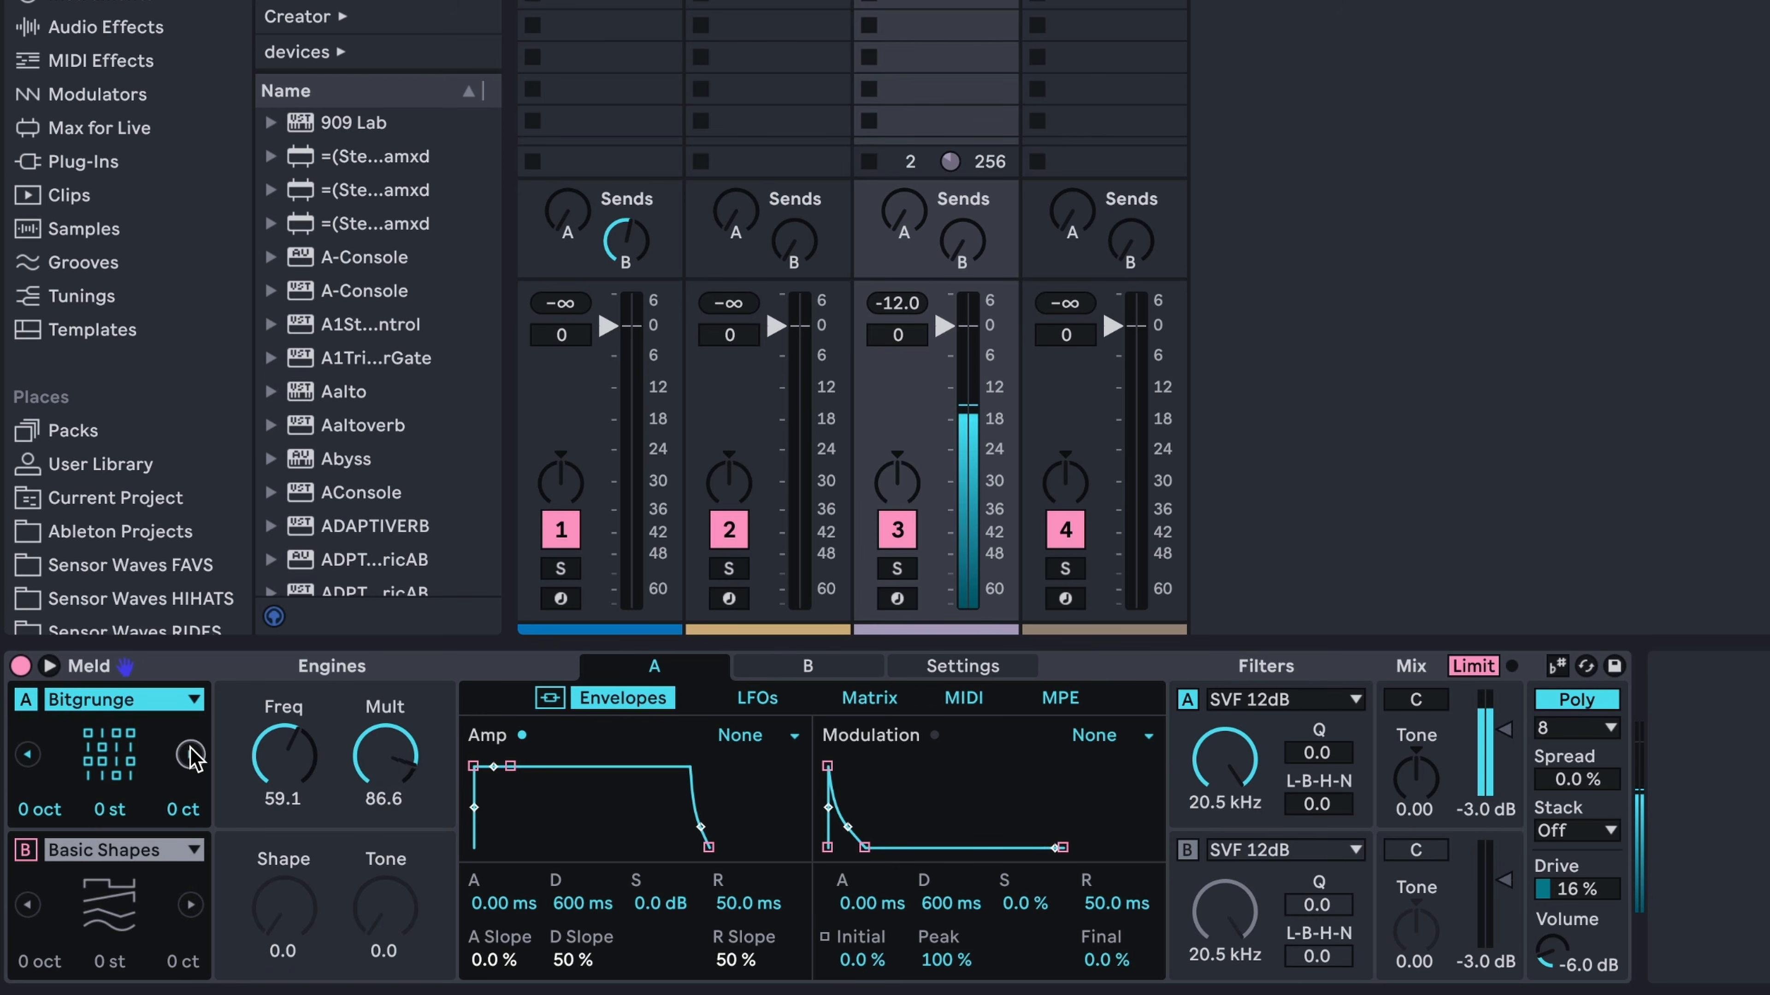
Audition Crackle, Rain and Bubble as Meld's engine A oscillator
{"action": "left_click", "coordinate": [190, 755]}
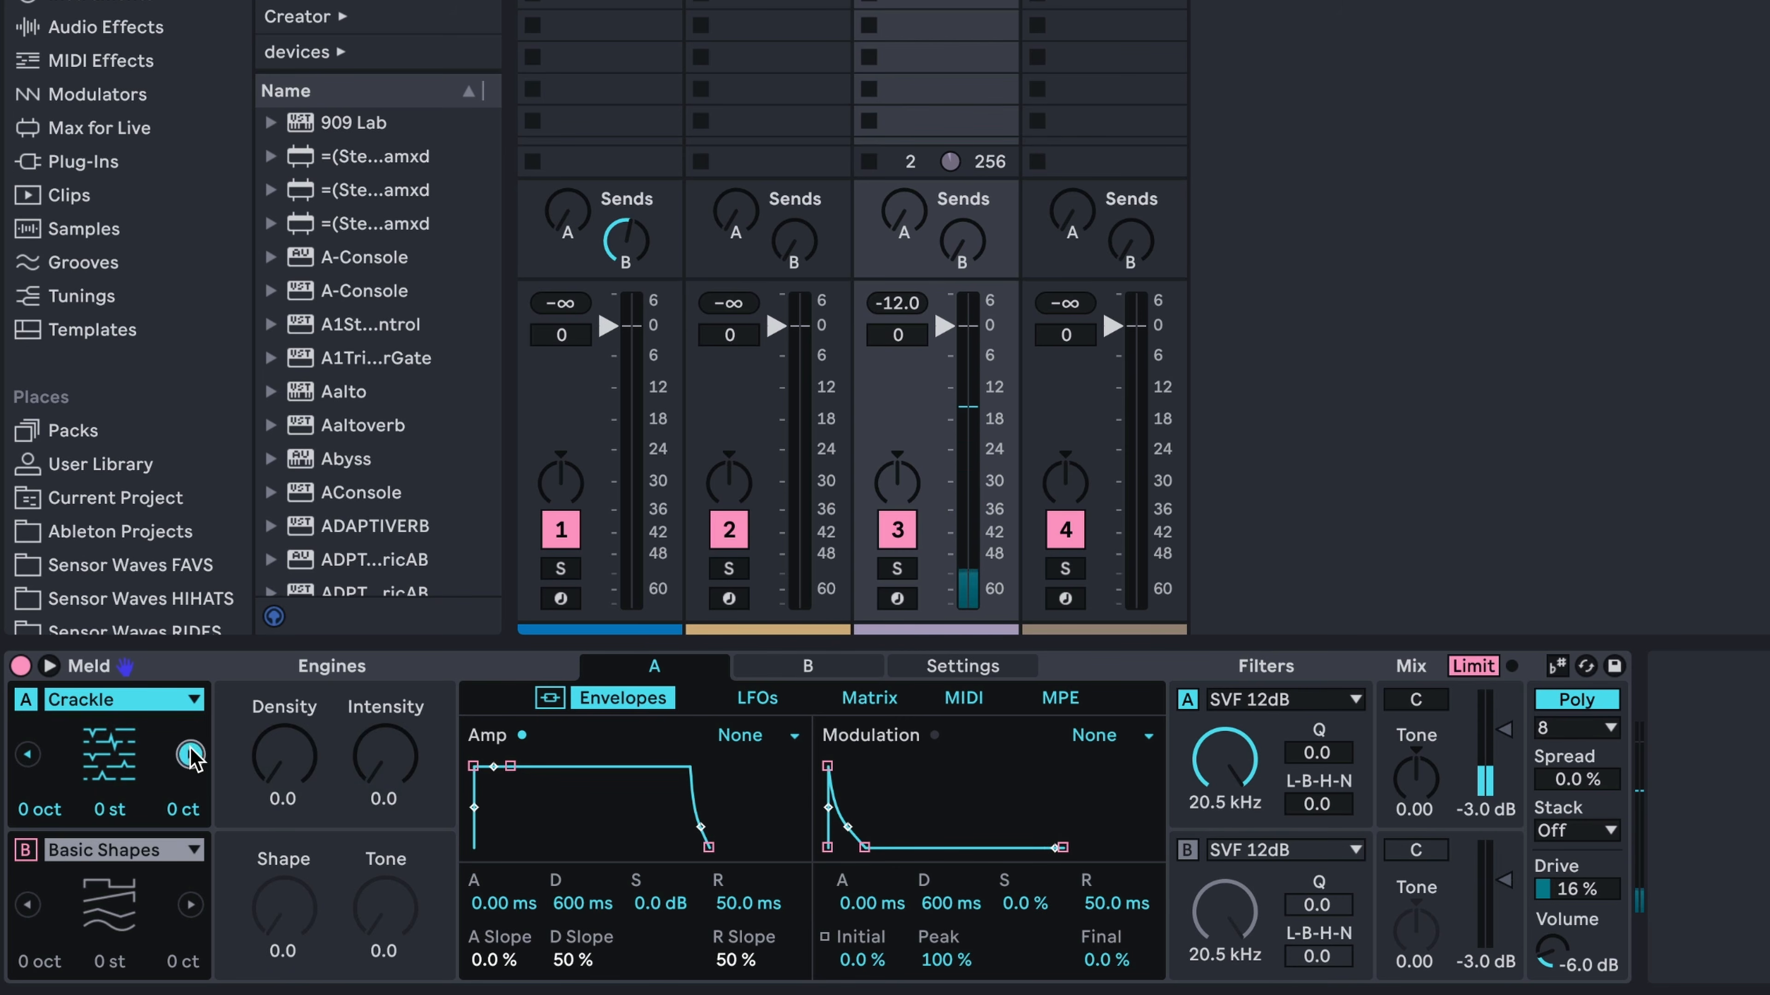
{"action": "left_click", "coordinate": [191, 755]}
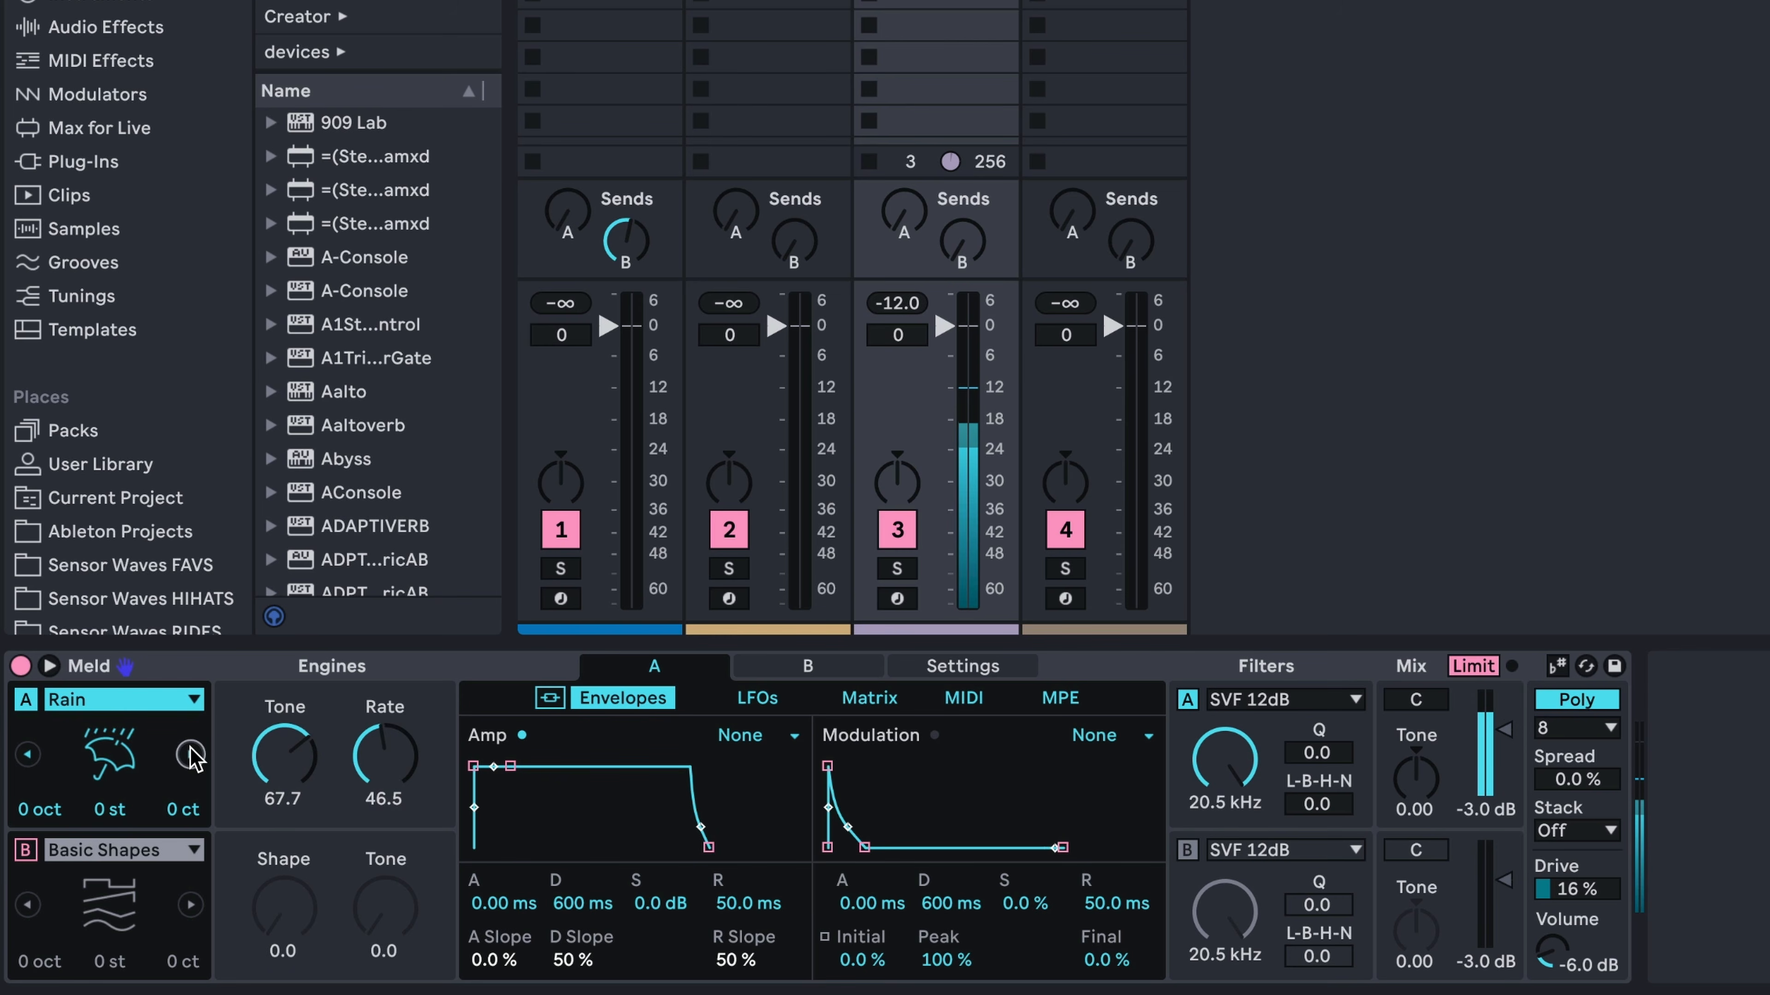
{"action": "left_click", "coordinate": [191, 751]}
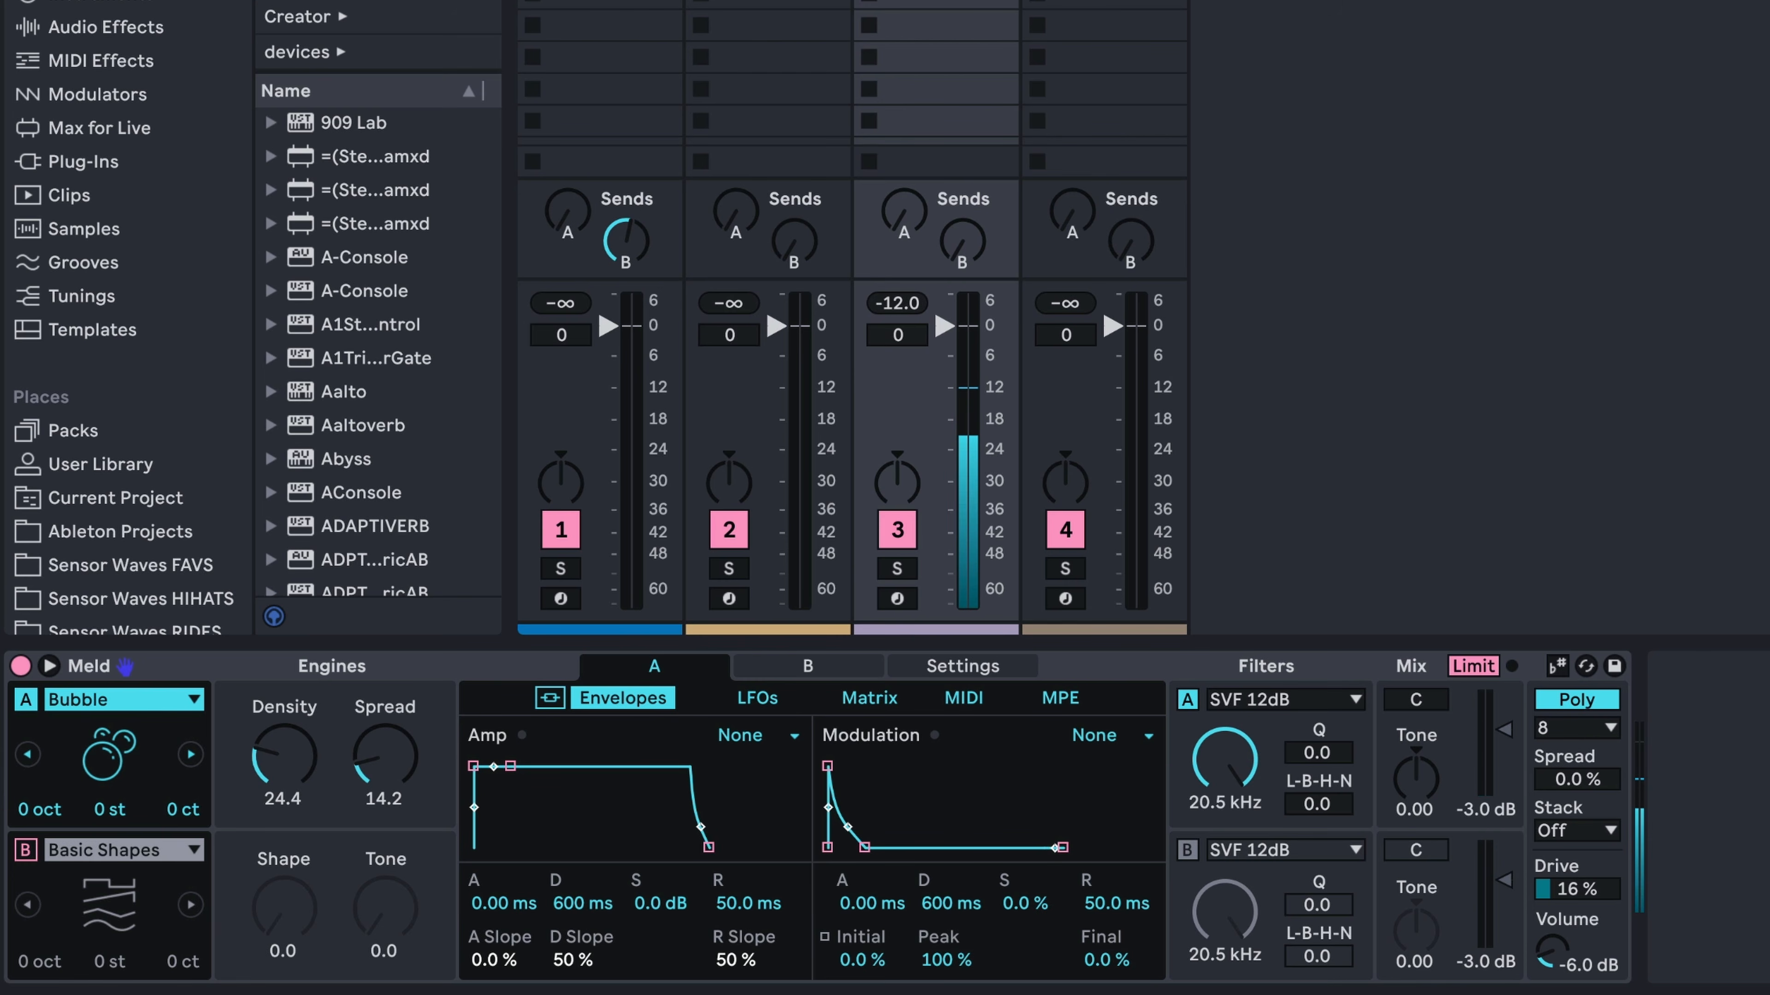
Raise sends A and B on the MELD track and start playback with the Noisy Shapes oscillator
{"action": "left_click_drag", "start_coordinate": [904, 212], "coordinate": [904, 90]}
{"action": "left_click_drag", "start_coordinate": [958, 248], "coordinate": [959, 202]}
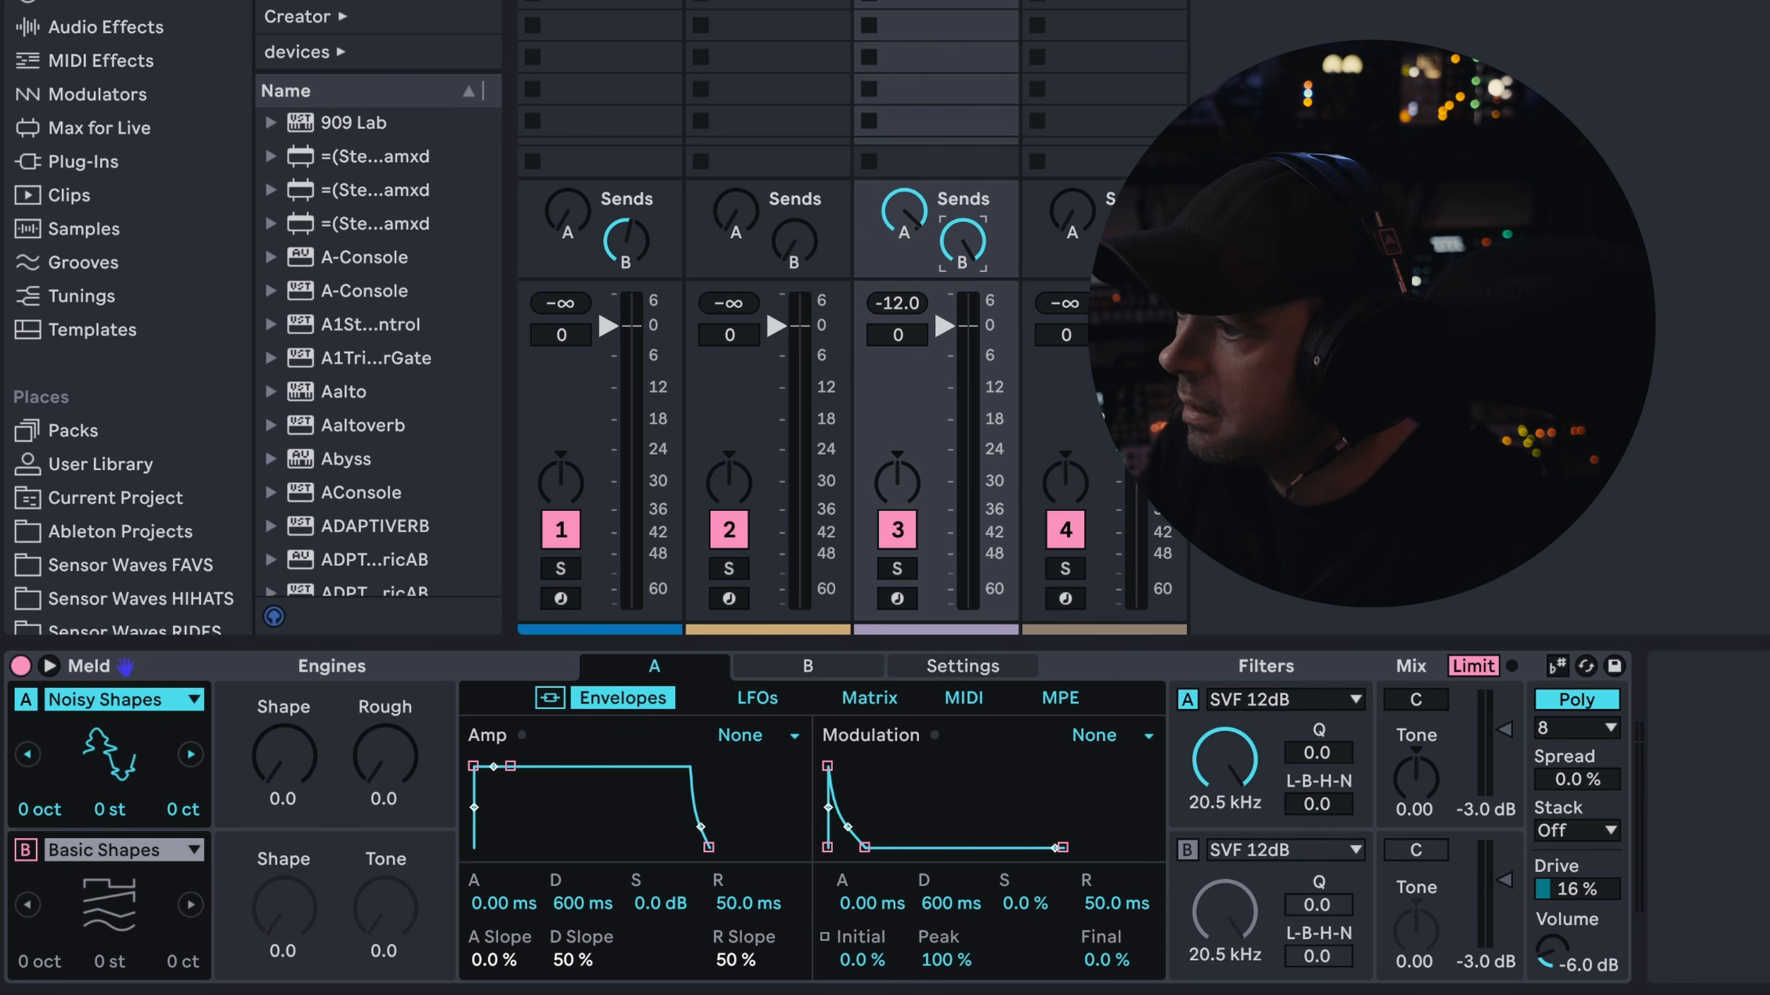
{"action": "key", "text": "space"}
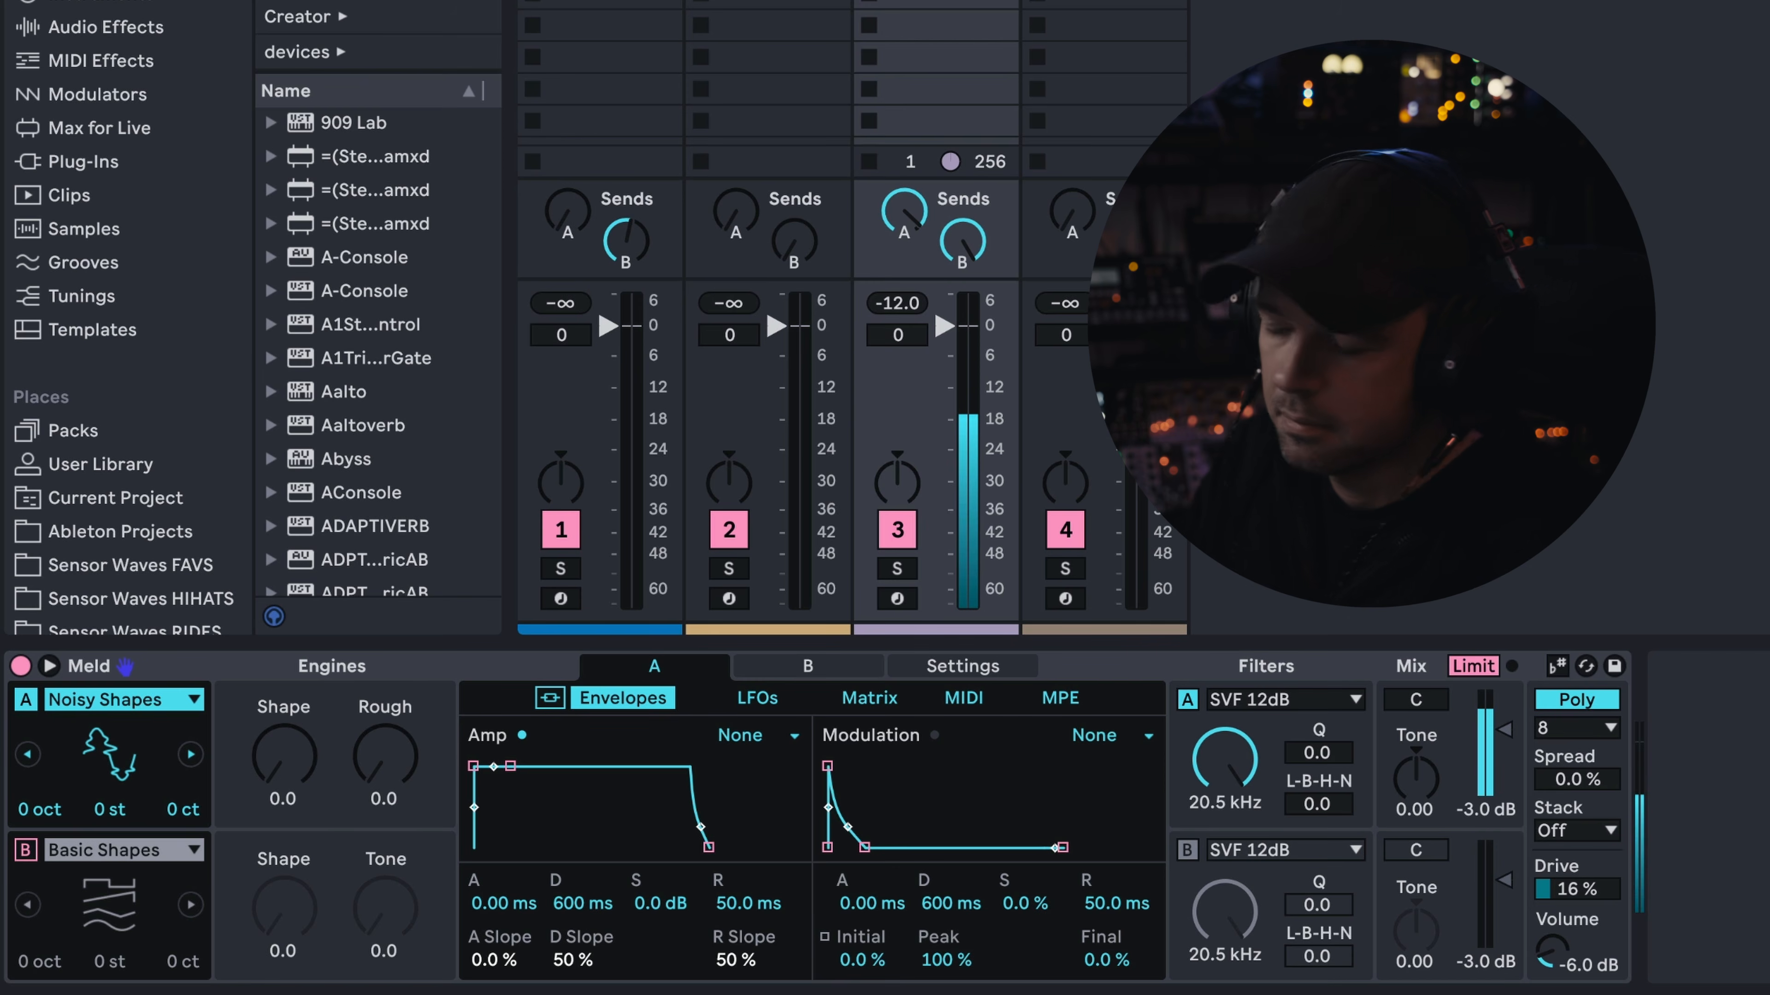
Adjust engine A's Noisy Shapes to Shape 72.4 and Rough 43.3, transpose it down one octave, and lower filter A to 34.7 Hz
{"action": "mouse_move", "coordinate": [283, 758]}
{"action": "left_mouse_down"}
{"action": "mouse_move", "coordinate": [283, 718]}
{"action": "mouse_move", "coordinate": [283, 770]}
{"action": "left_mouse_up"}
{"action": "left_click_drag", "start_coordinate": [385, 757], "coordinate": [384, 714]}
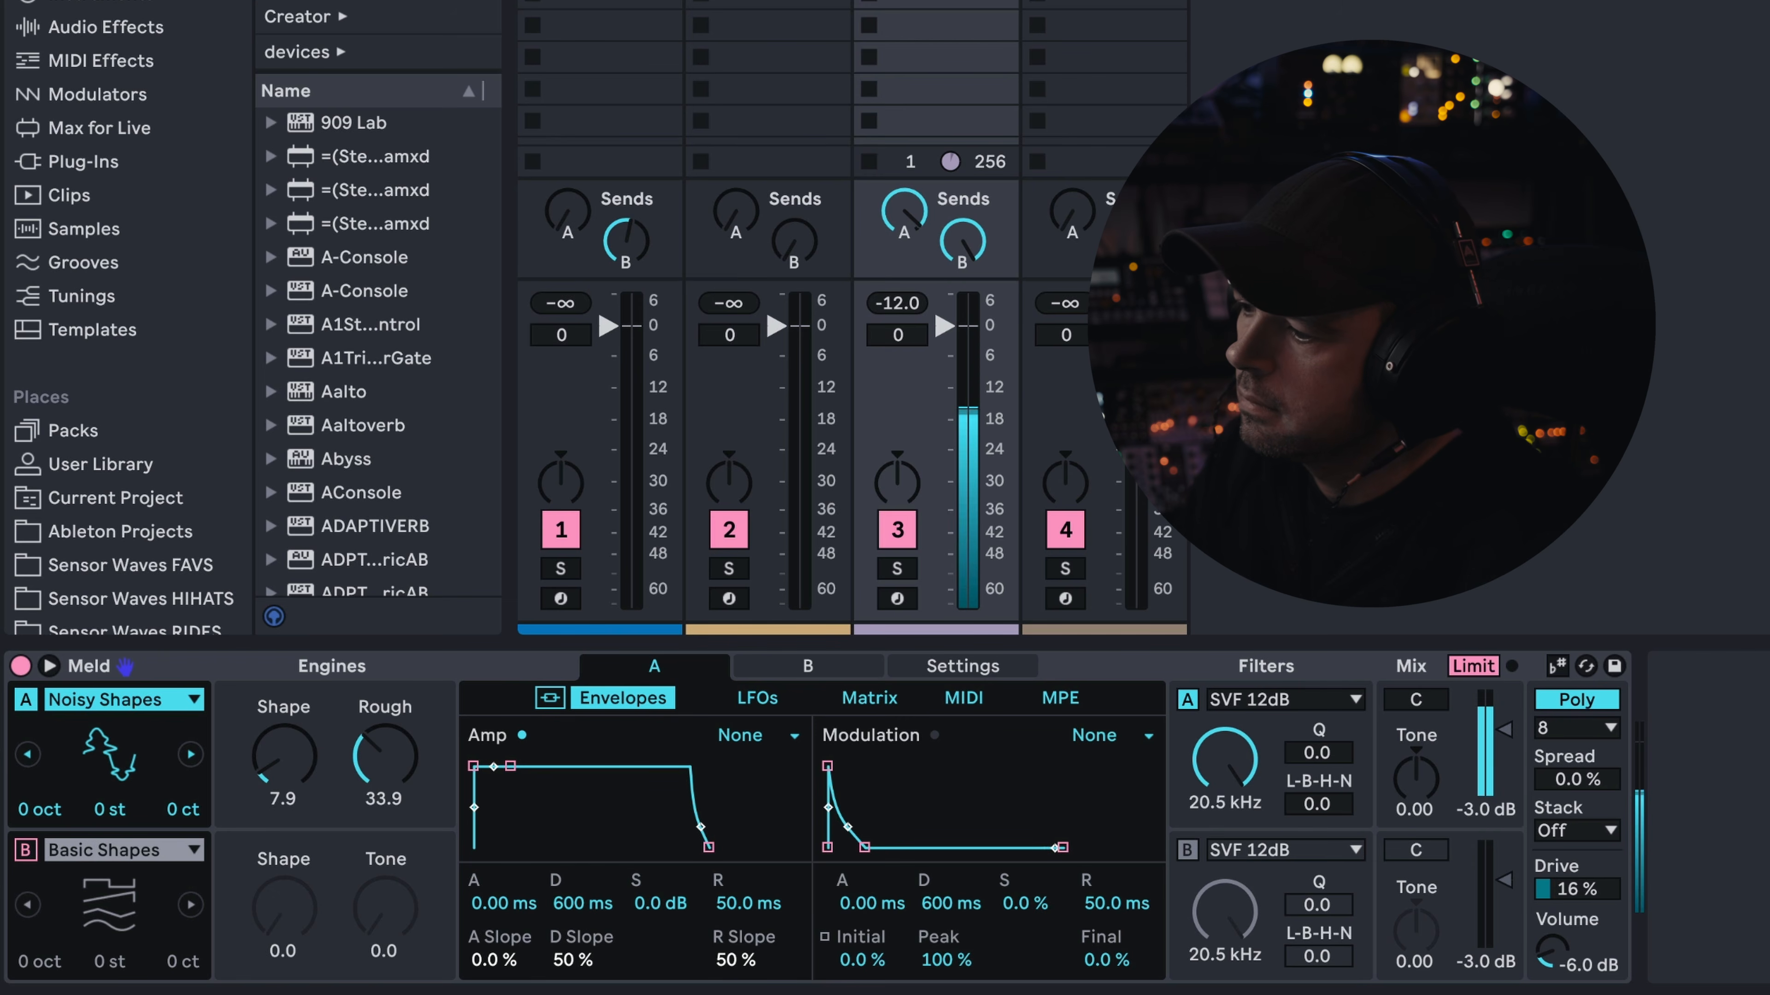
{"action": "left_click_drag", "start_coordinate": [284, 758], "coordinate": [283, 743]}
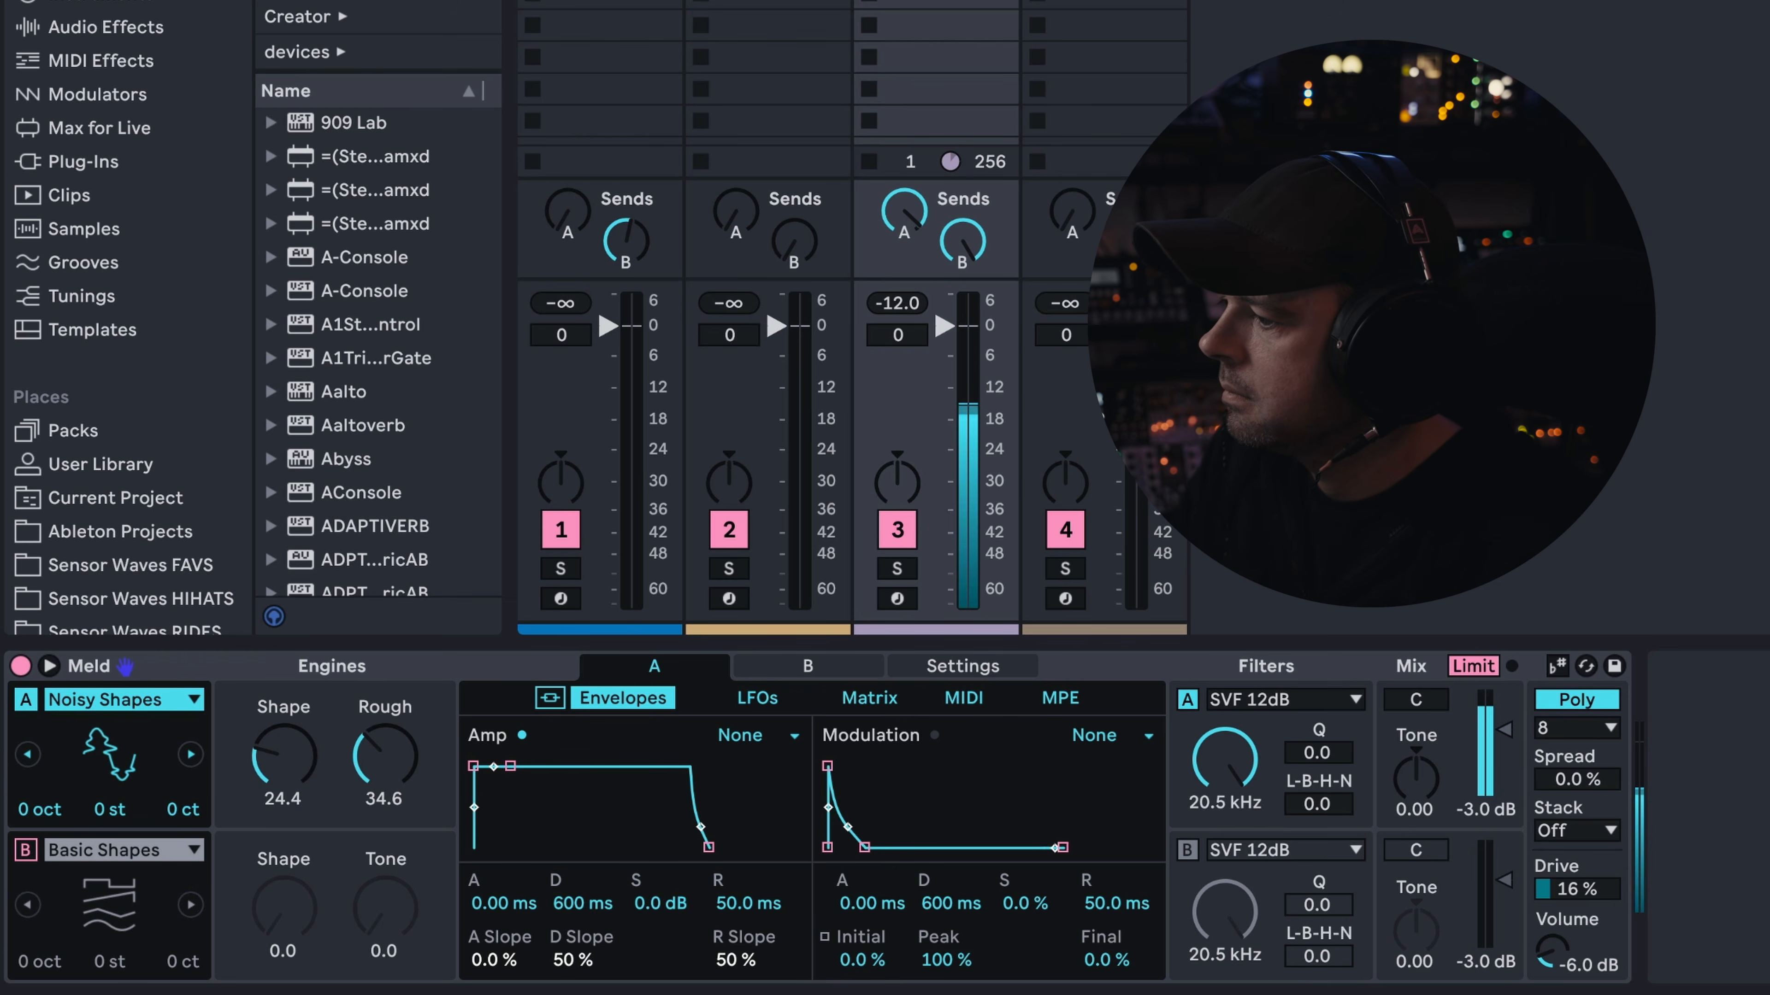
{"action": "left_click", "coordinate": [38, 809]}
{"action": "left_click_drag", "start_coordinate": [21, 811], "coordinate": [20, 824]}
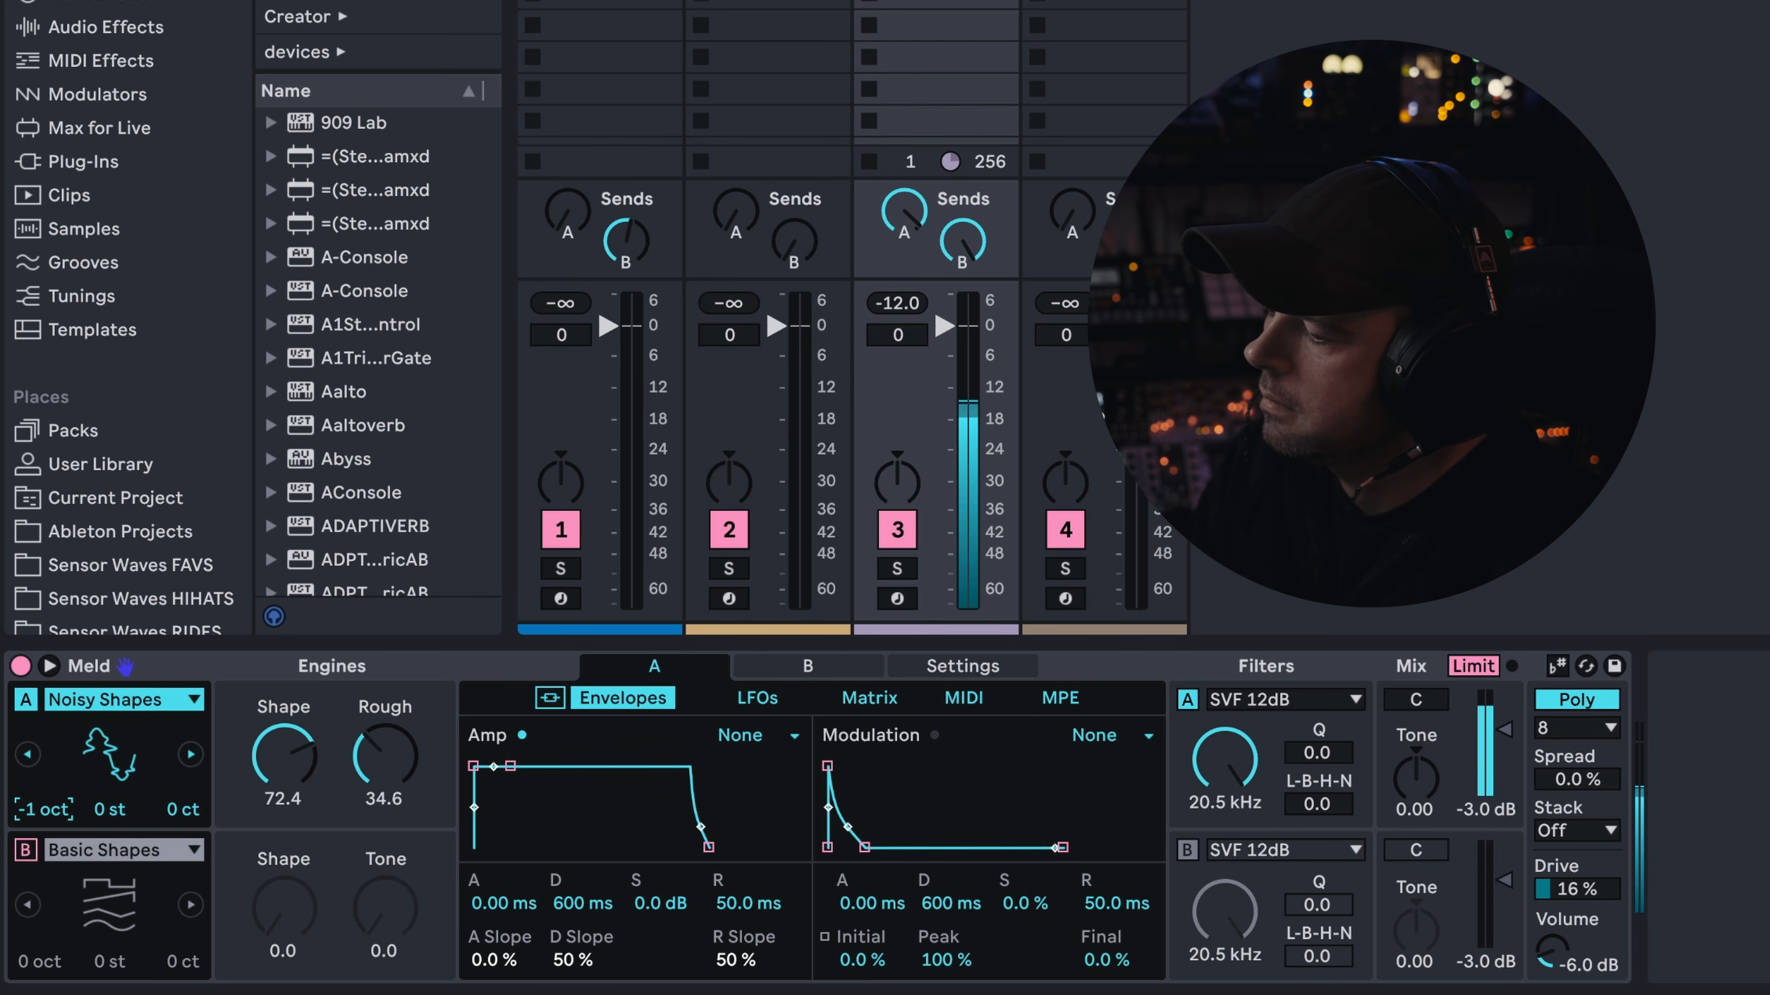
{"action": "left_click_drag", "start_coordinate": [1240, 763], "coordinate": [1240, 868]}
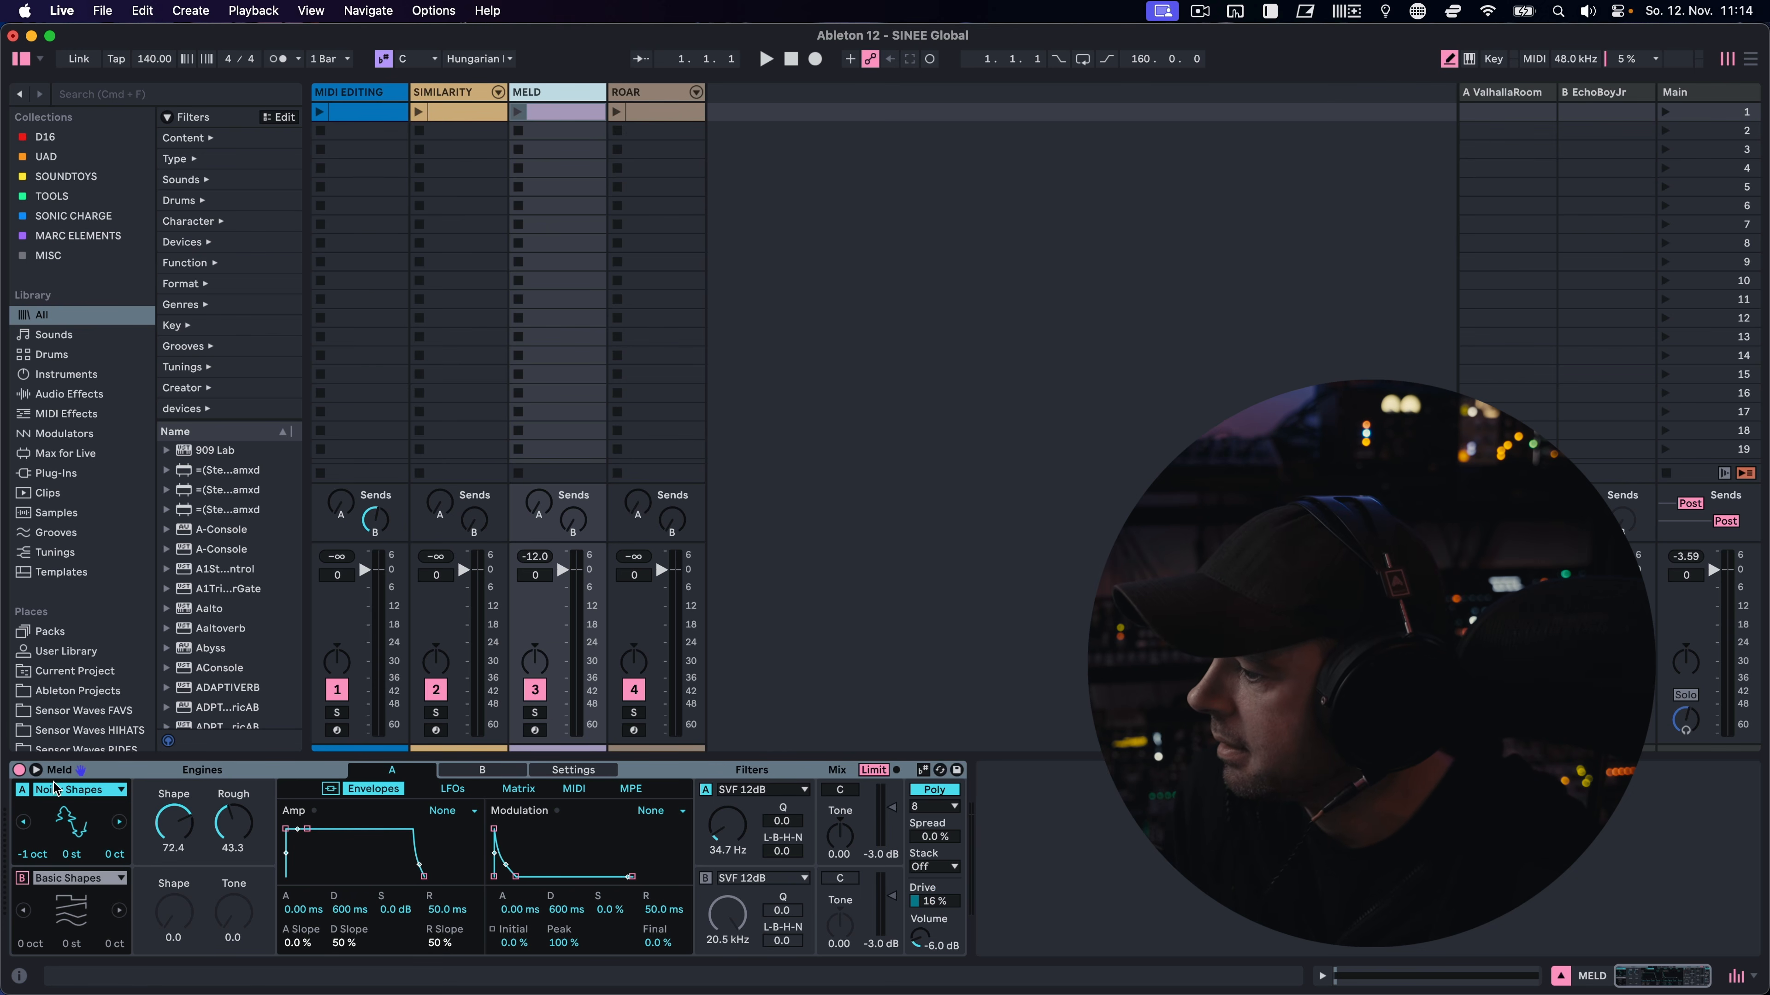
Unfold Roar and the 909 Core Kit on the ROAR track, and collapse the kit again to leave Roar in view
{"action": "left_click", "coordinate": [36, 770]}
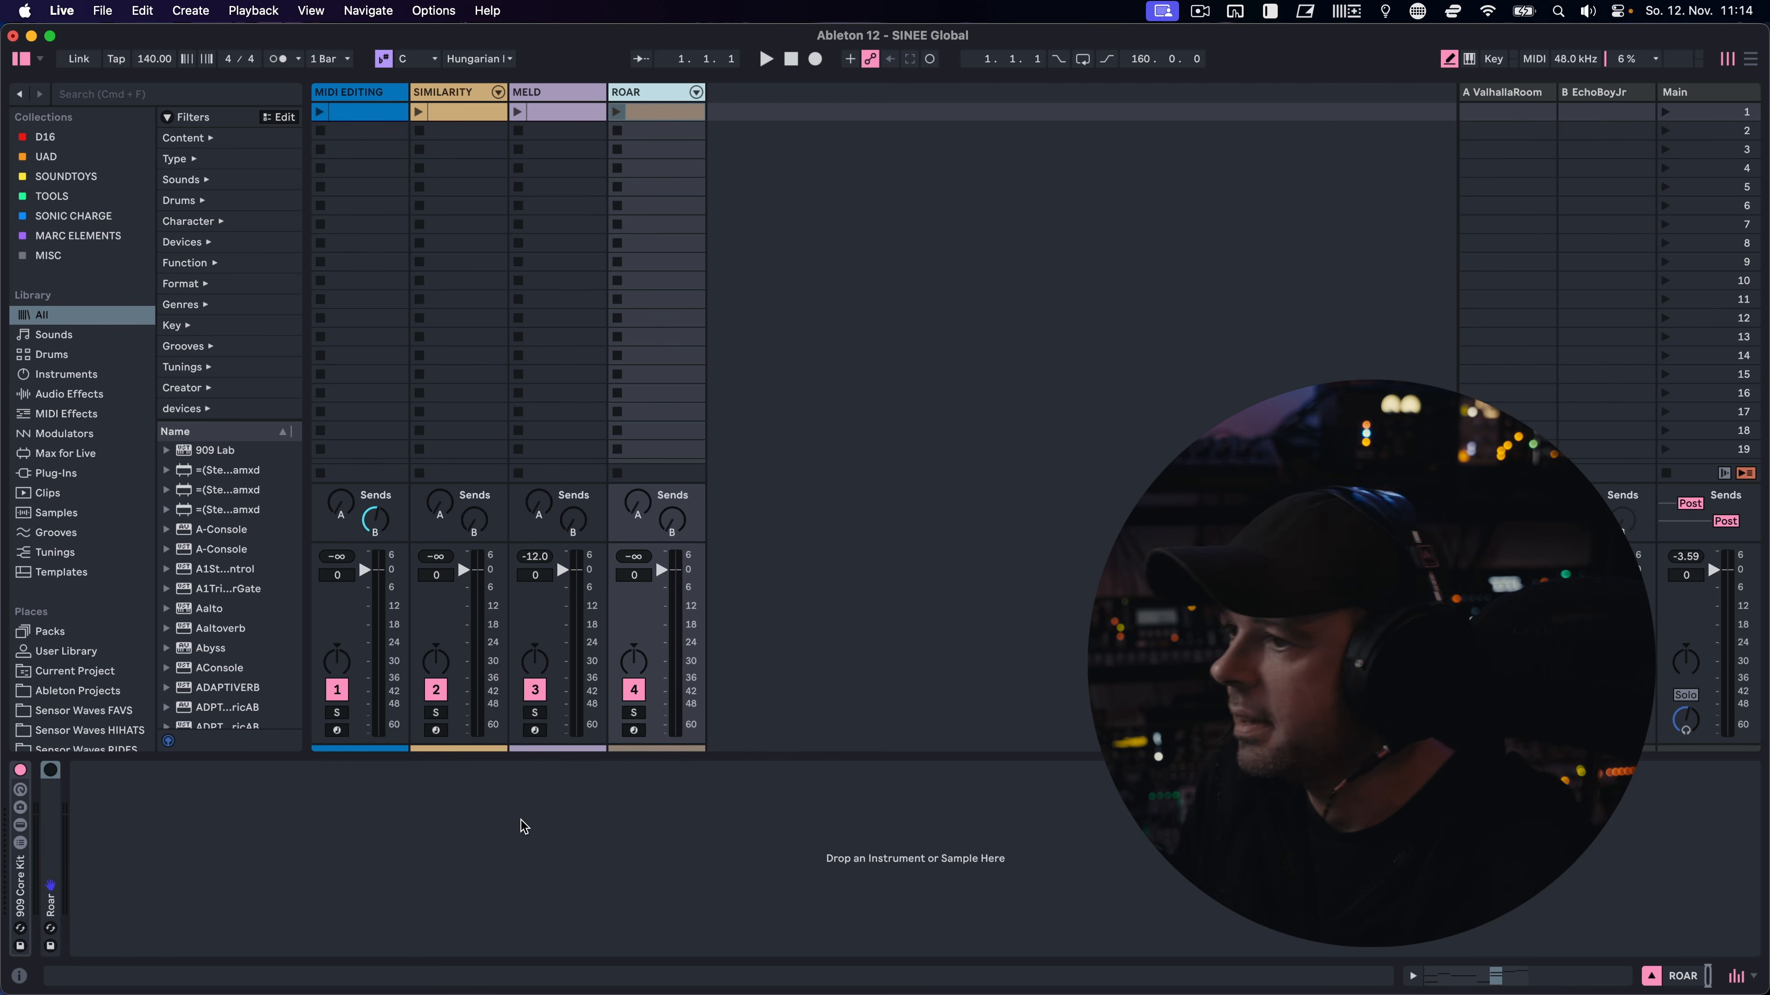
{"action": "double_click", "coordinate": [47, 808]}
{"action": "left_click", "coordinate": [50, 770]}
{"action": "double_click", "coordinate": [20, 896]}
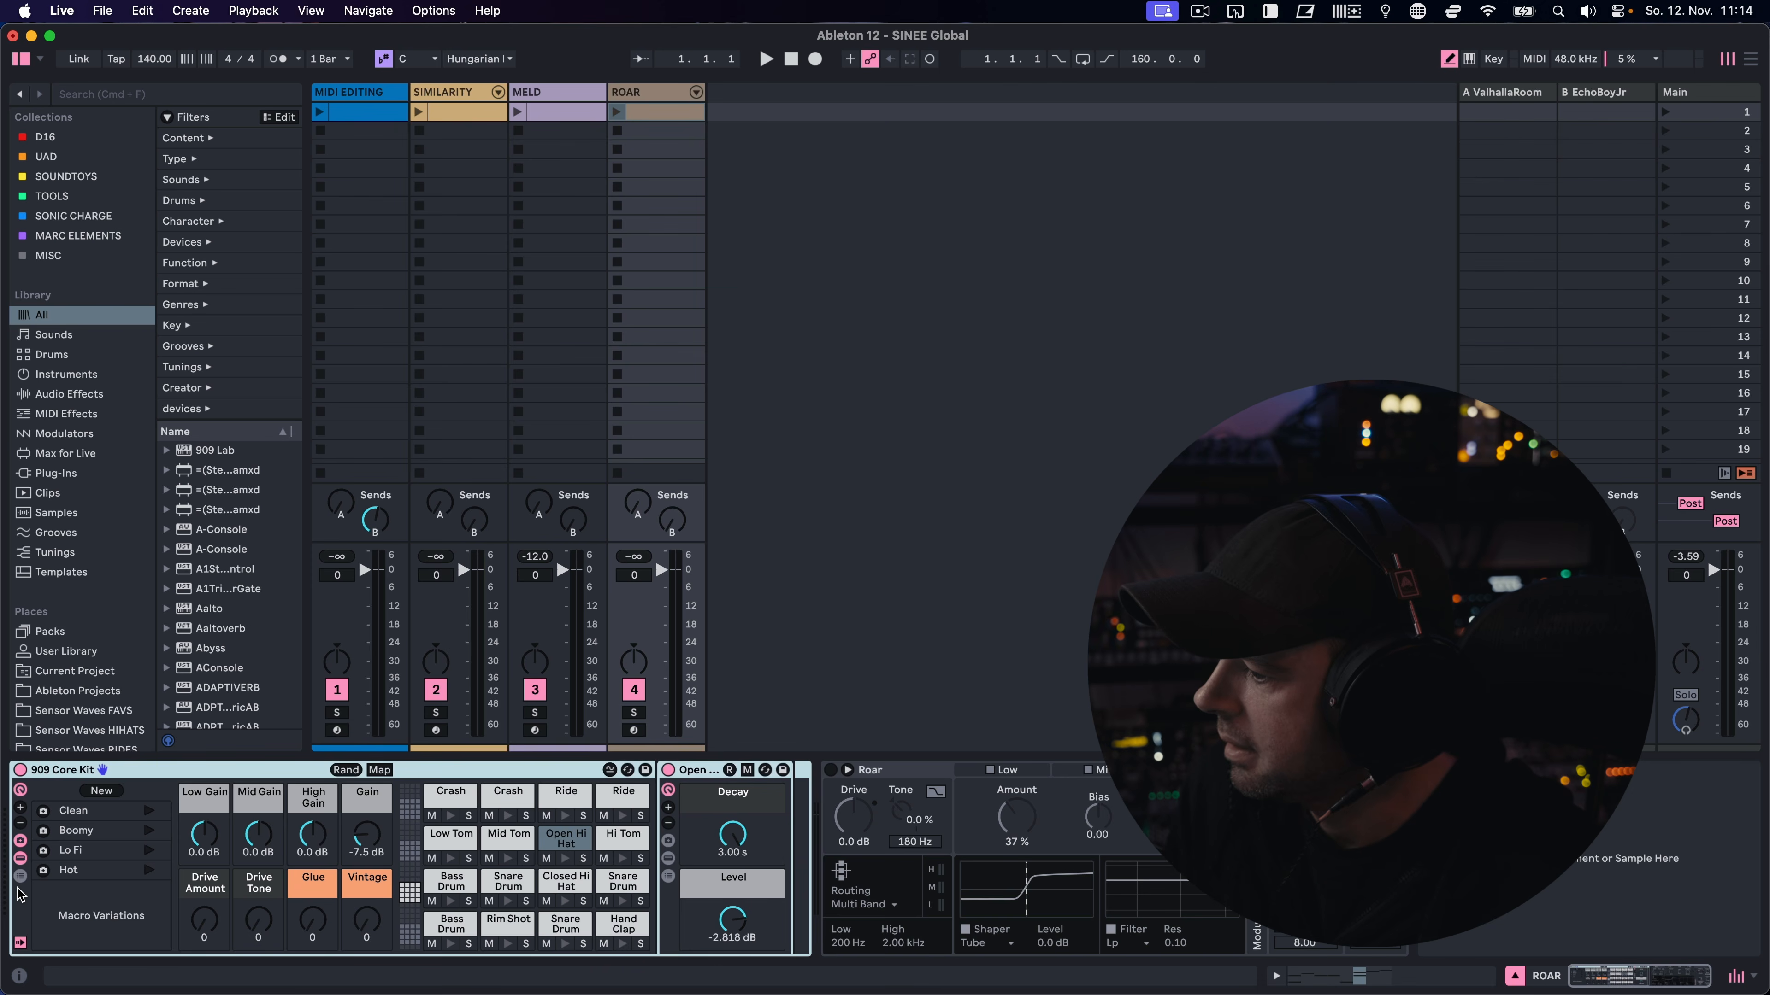
{"action": "double_click", "coordinate": [238, 771]}
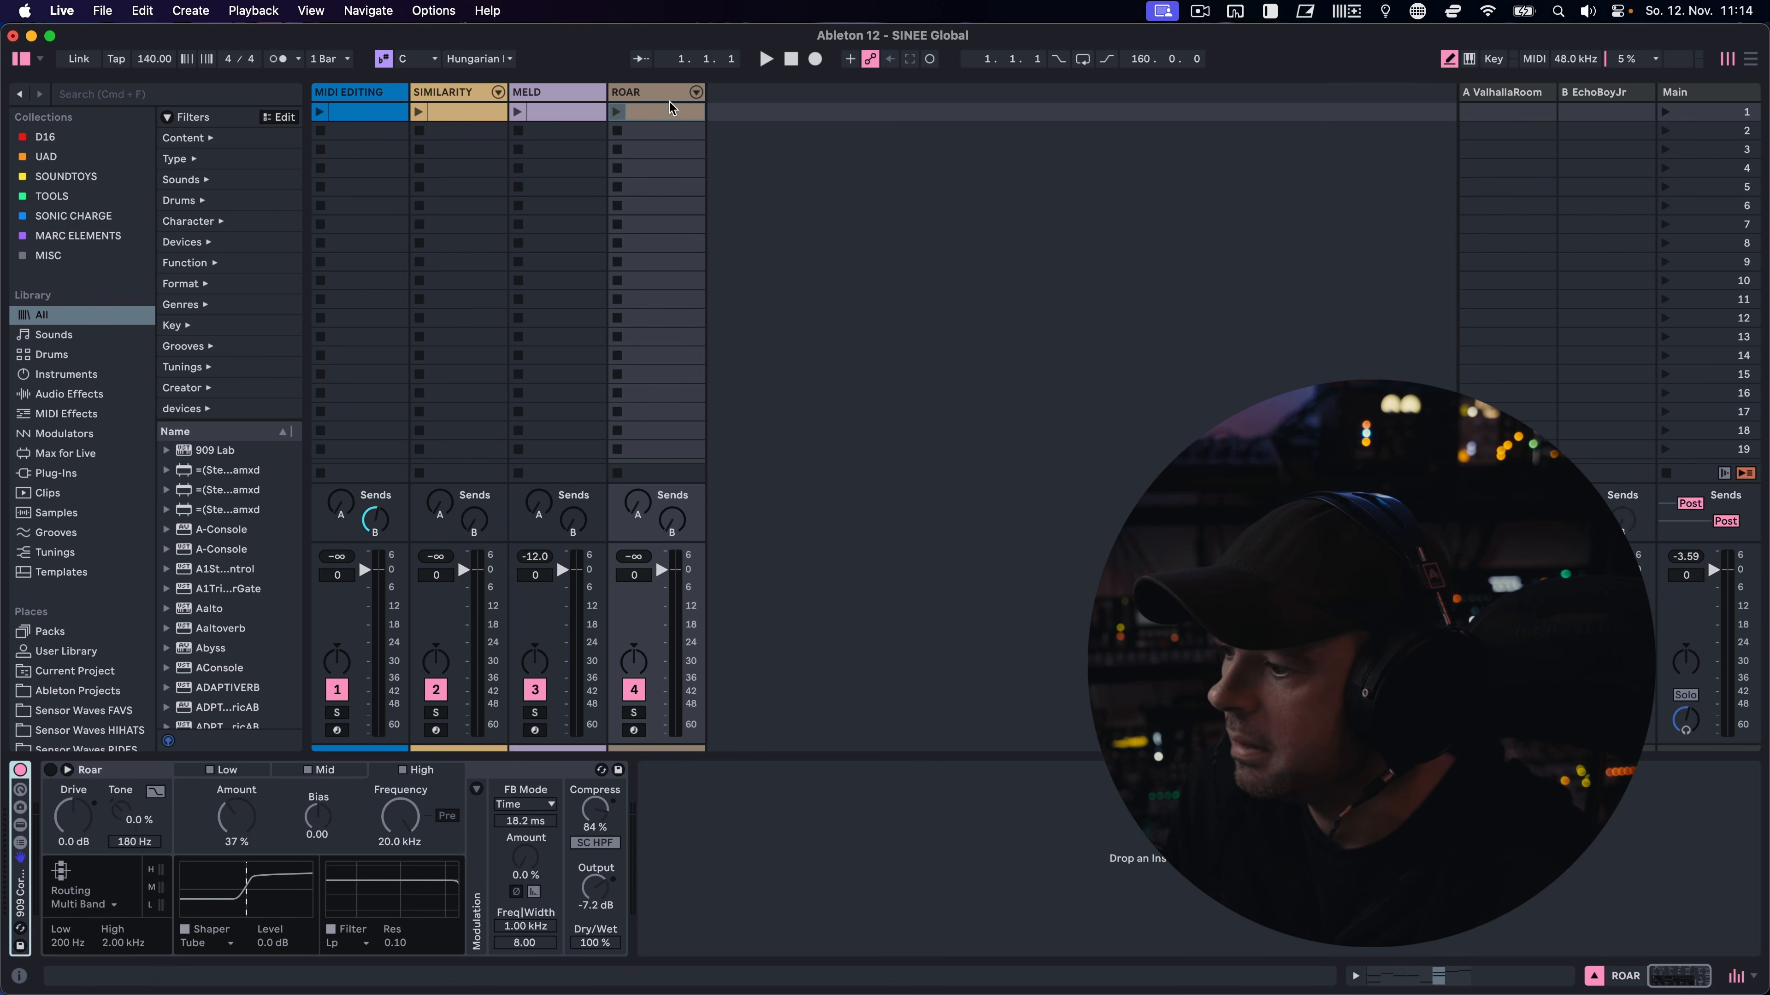
Launch the ROAR track's drum clip without the effect, then enable Roar and play the clip through it
{"action": "left_click", "coordinate": [618, 112]}
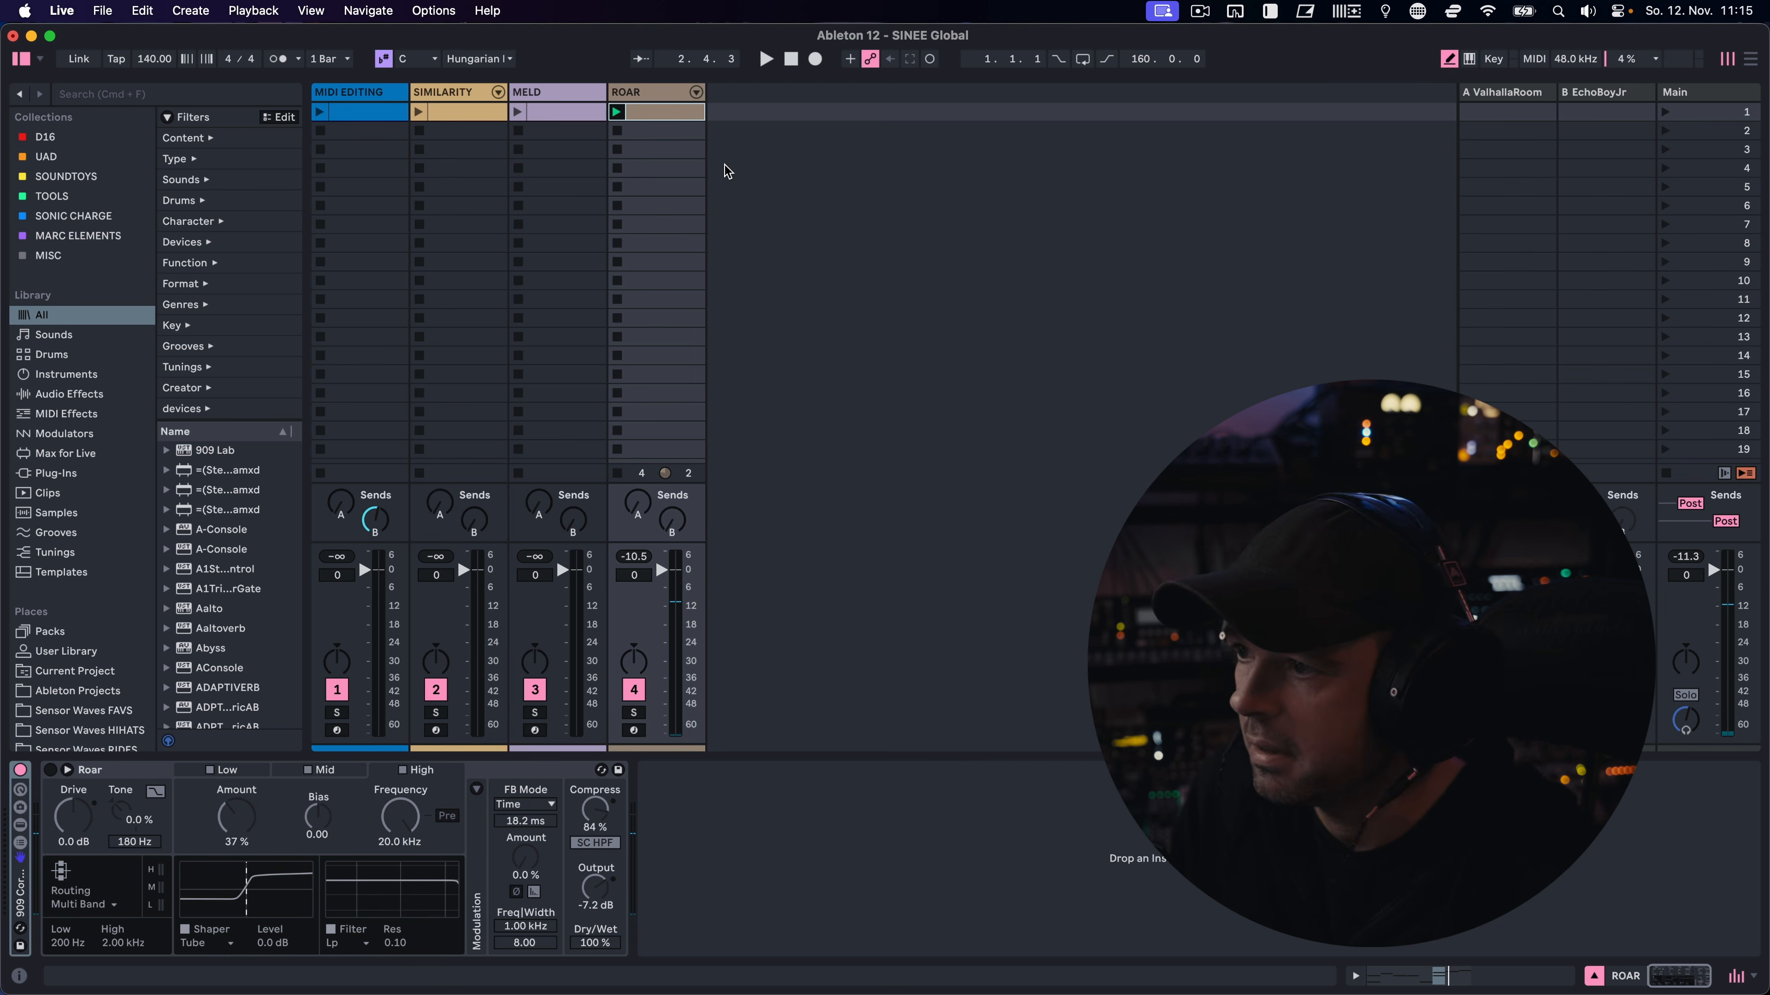
{"action": "left_click", "coordinate": [50, 769]}
{"action": "key", "text": "space"}
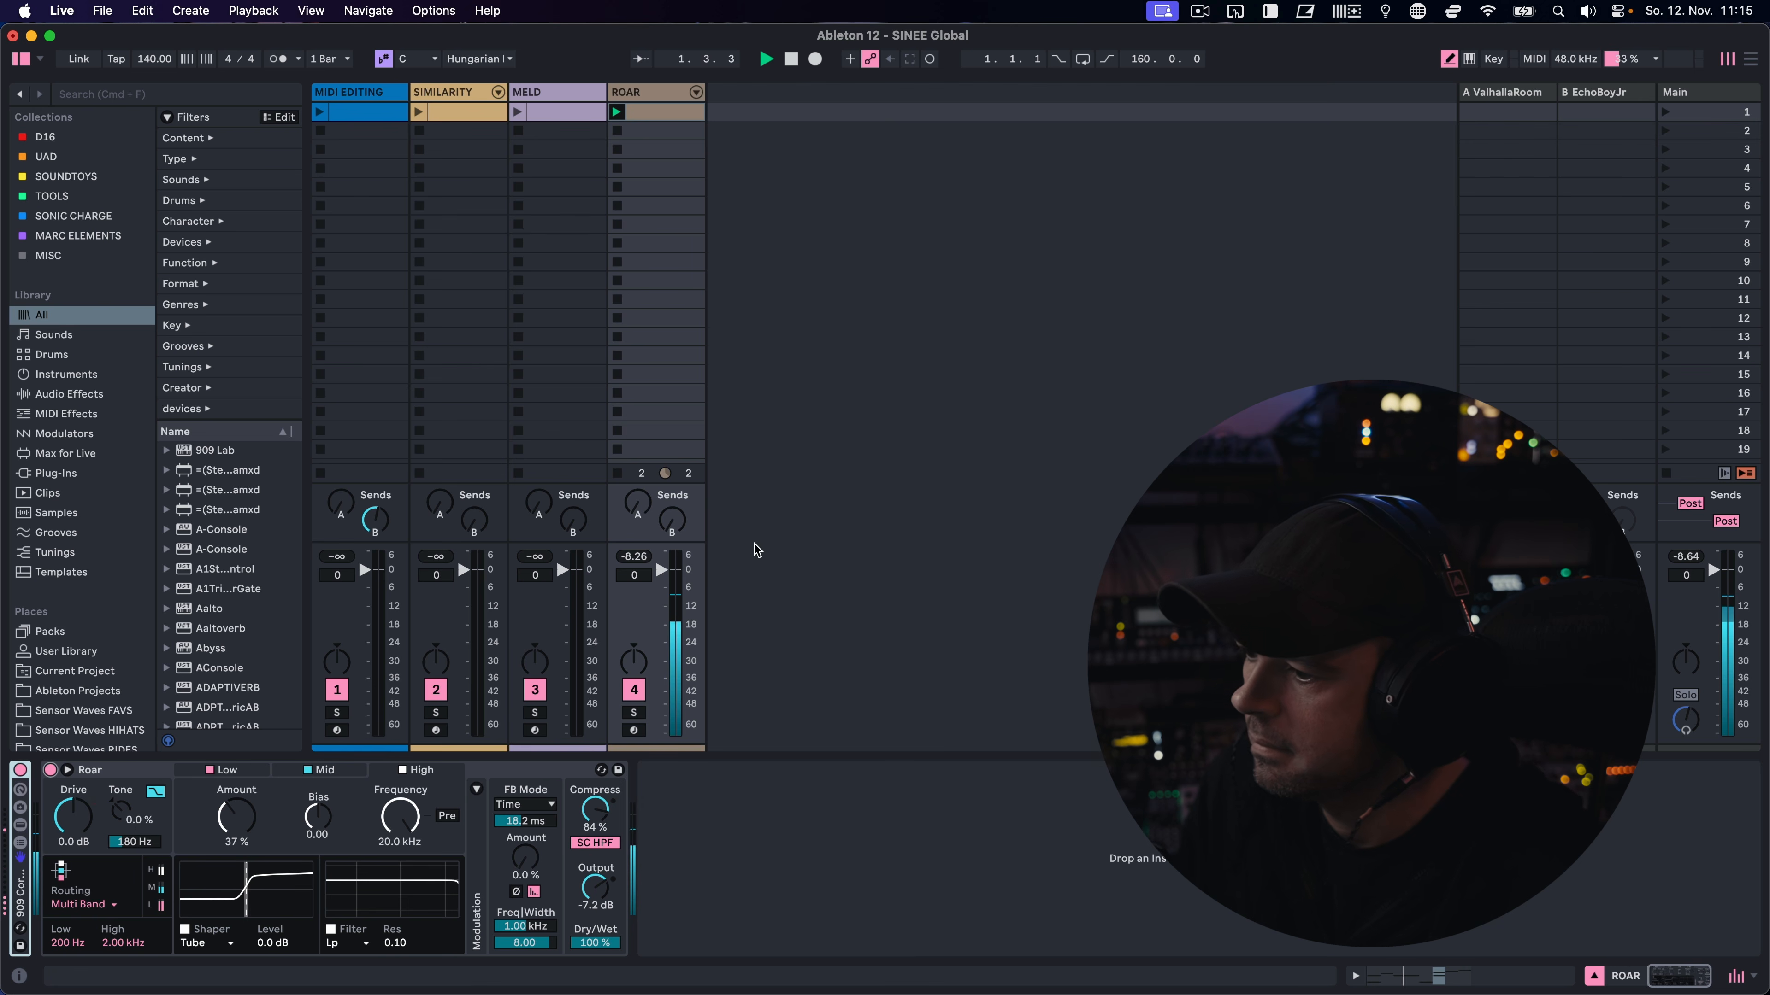
Lower Roar's Compress to 40 %, open the device's expanded view and stop playback
{"action": "left_click_drag", "start_coordinate": [595, 810], "coordinate": [594, 871]}
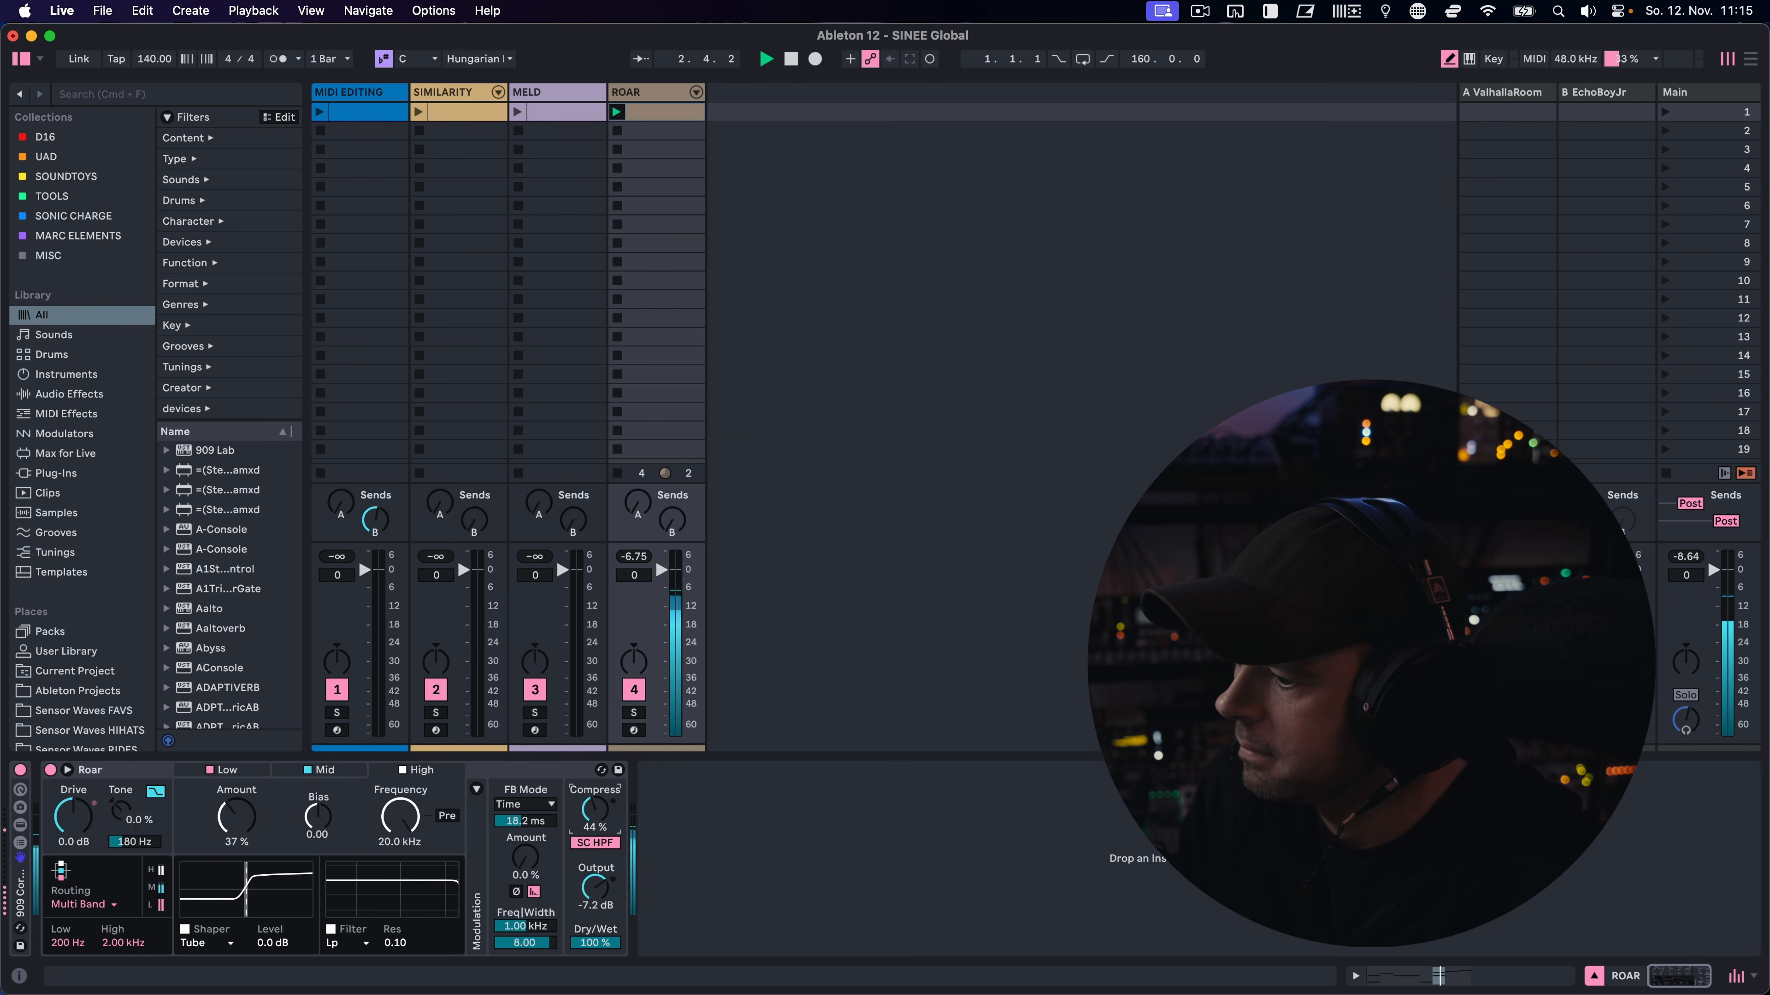
{"action": "left_click", "coordinate": [82, 771]}
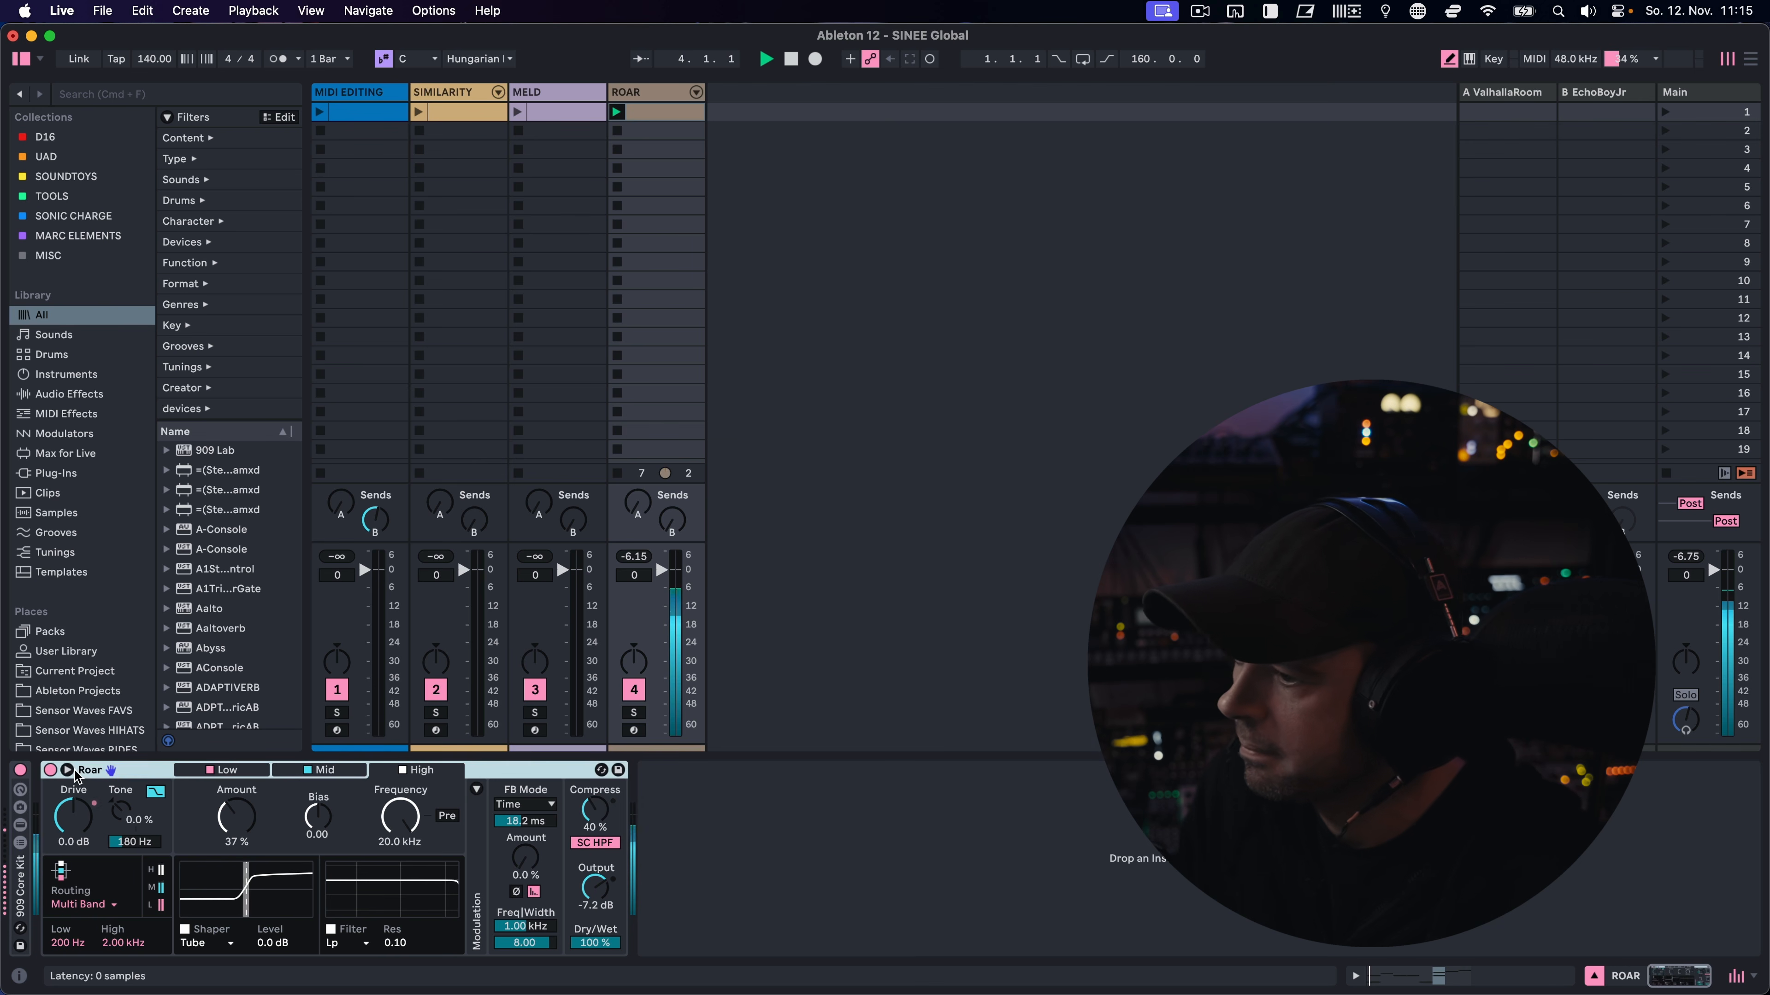
{"action": "left_click", "coordinate": [67, 770]}
{"action": "key", "text": "space"}
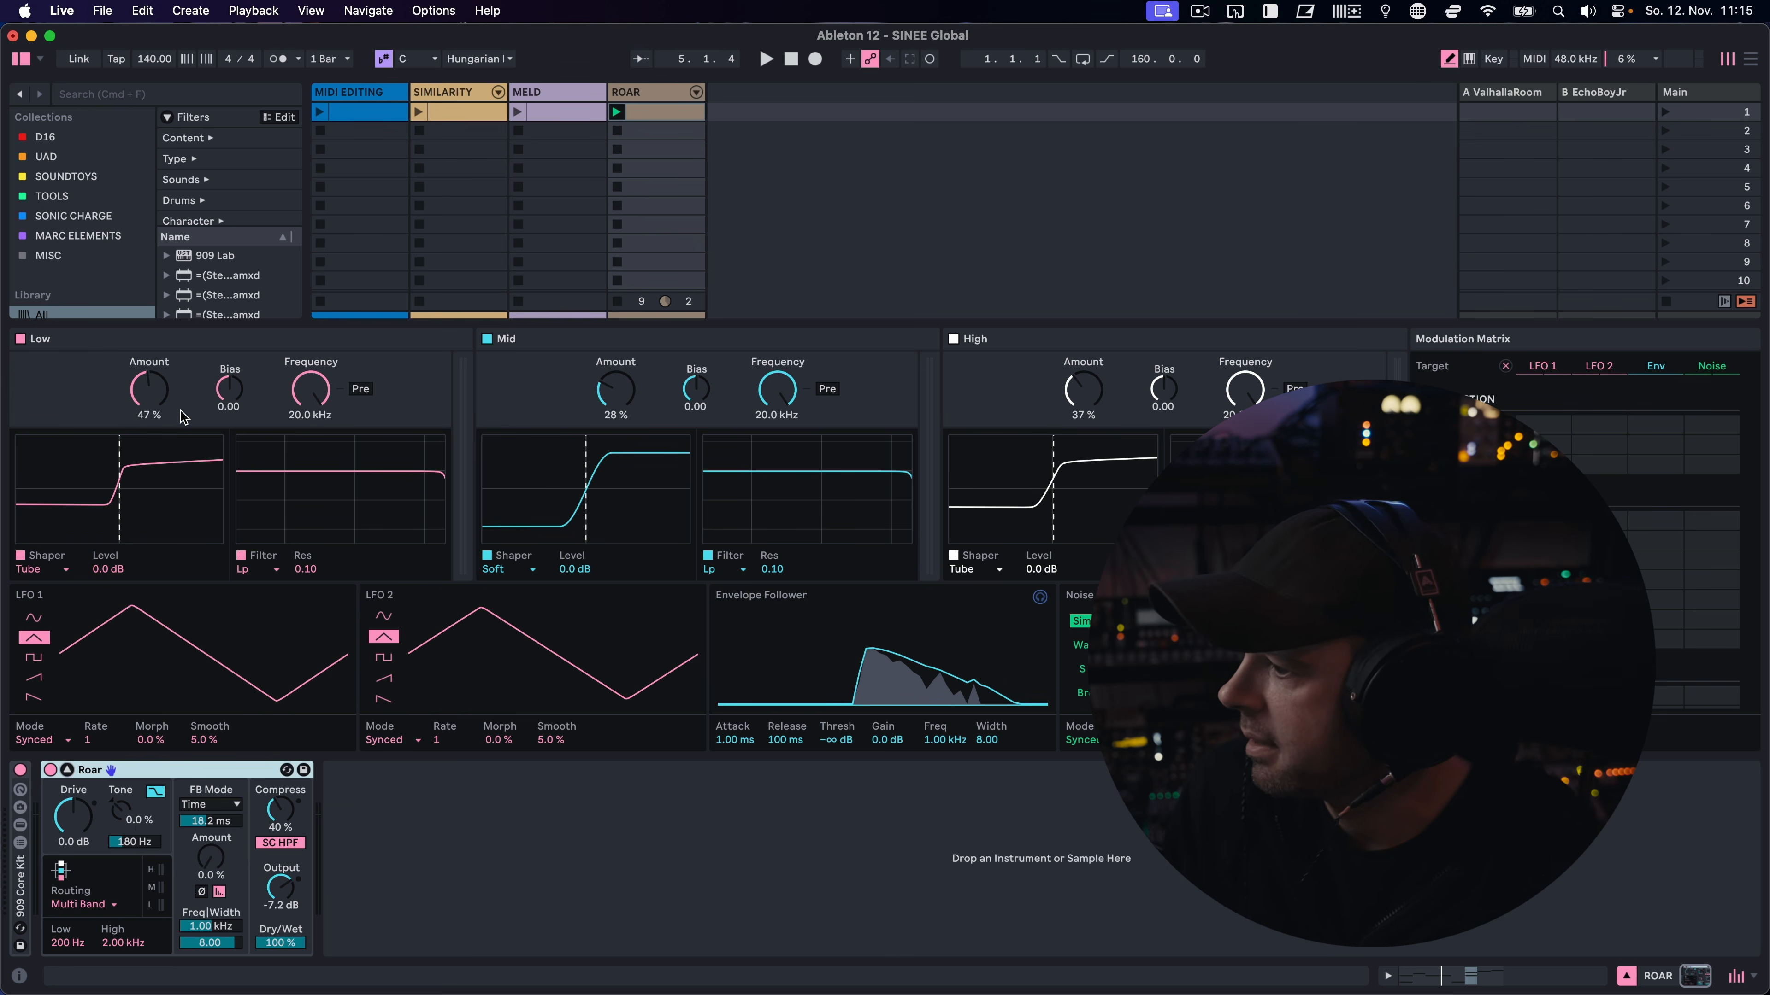
Set Roar's Amount to 62 % for Low, 18 % for Mid and 19 % for High, and check the routing modes, keeping Multi Band
{"action": "mouse_move", "coordinate": [149, 390]}
{"action": "left_mouse_down"}
{"action": "mouse_move", "coordinate": [150, 474]}
{"action": "mouse_move", "coordinate": [149, 363]}
{"action": "left_mouse_up"}
{"action": "left_click_drag", "start_coordinate": [616, 390], "coordinate": [616, 408]}
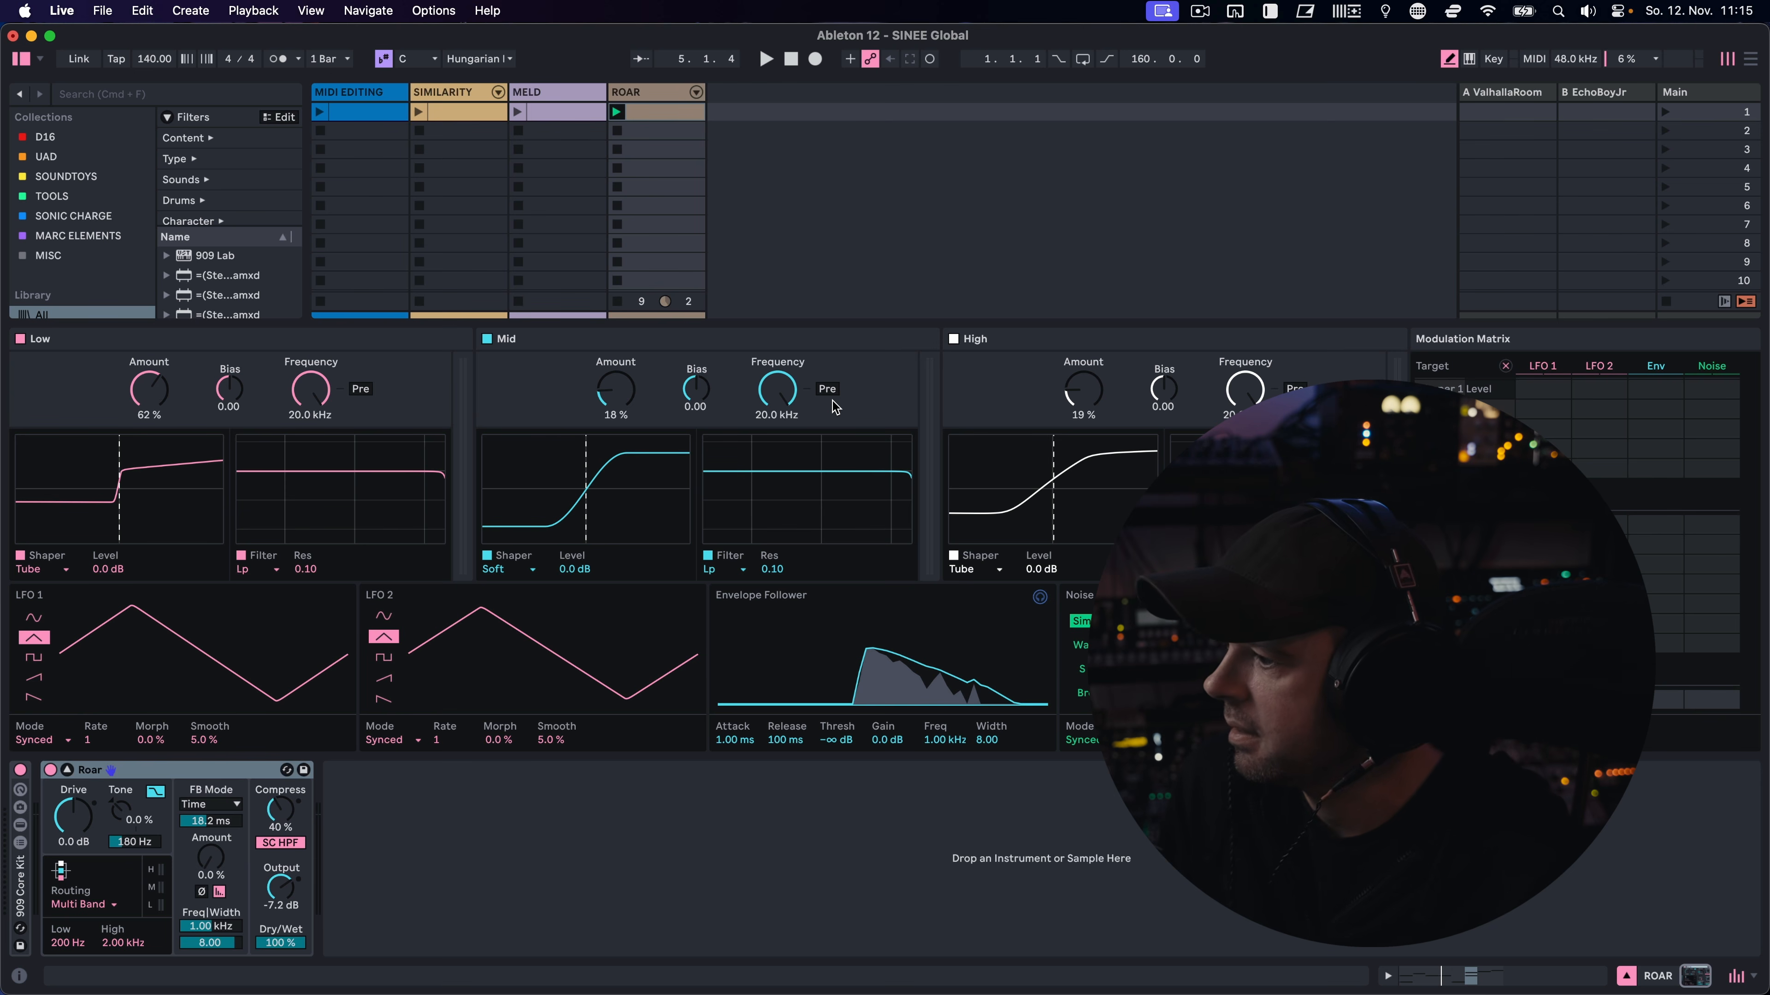
{"action": "left_click", "coordinate": [103, 904]}
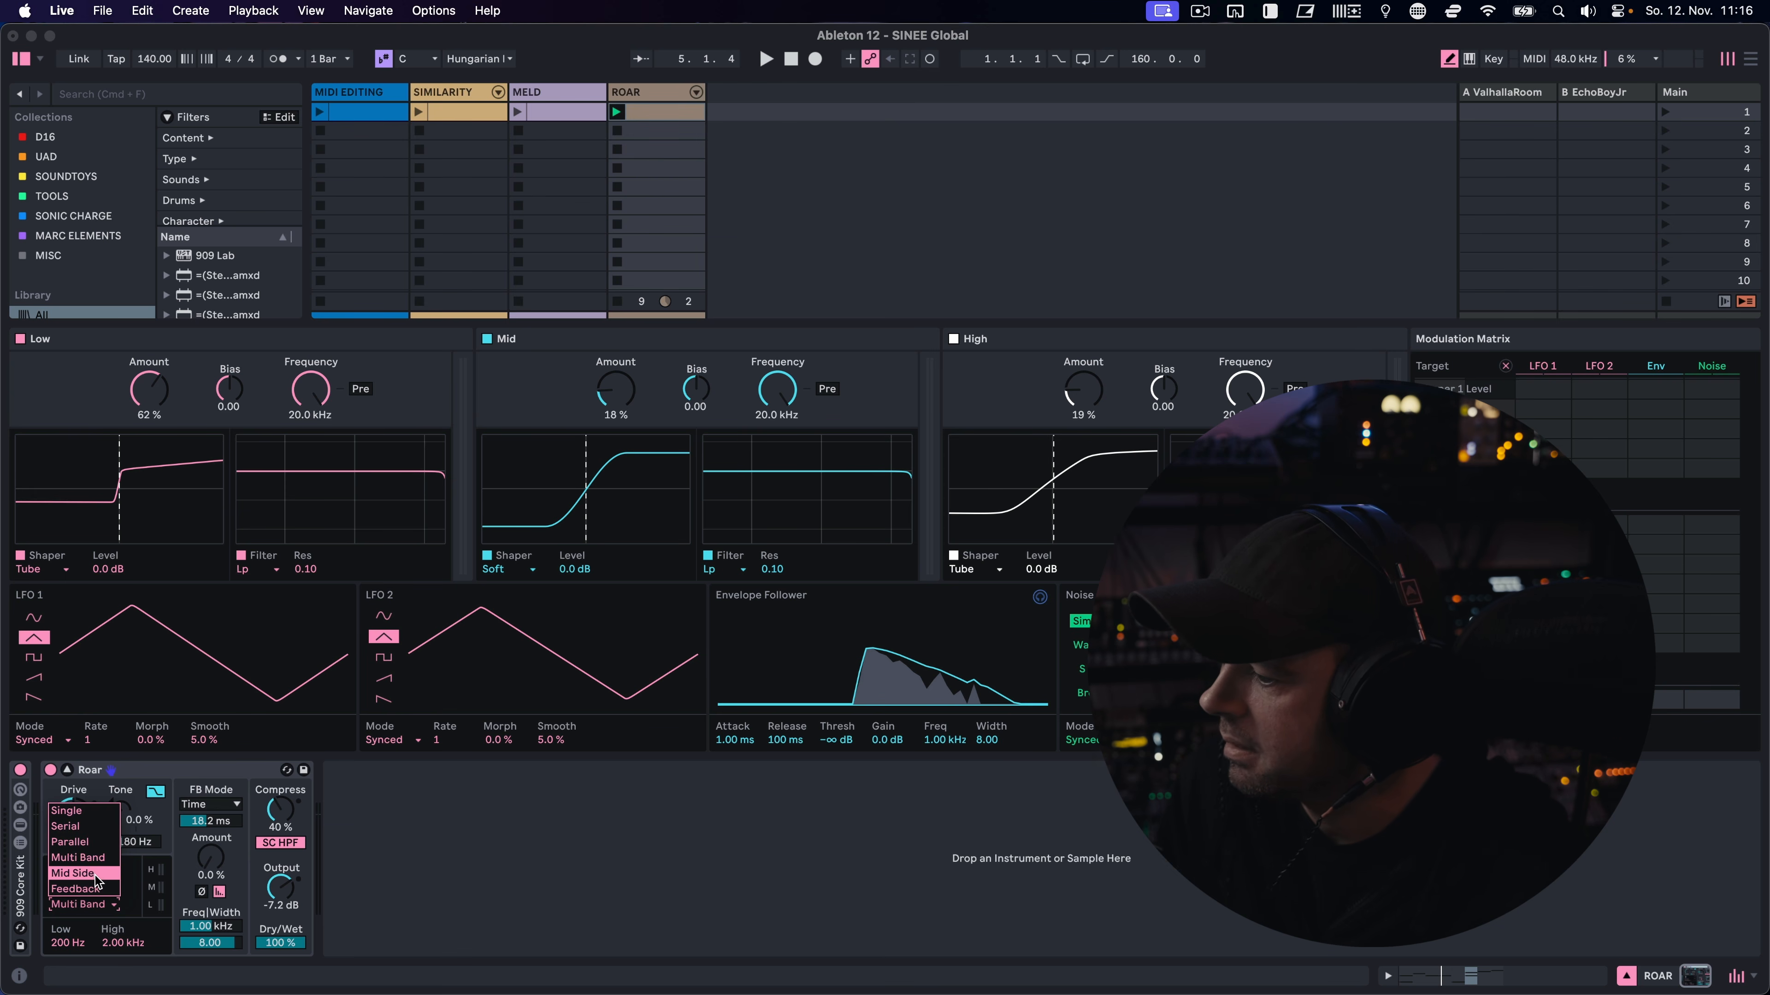
{"action": "left_click", "coordinate": [90, 900]}
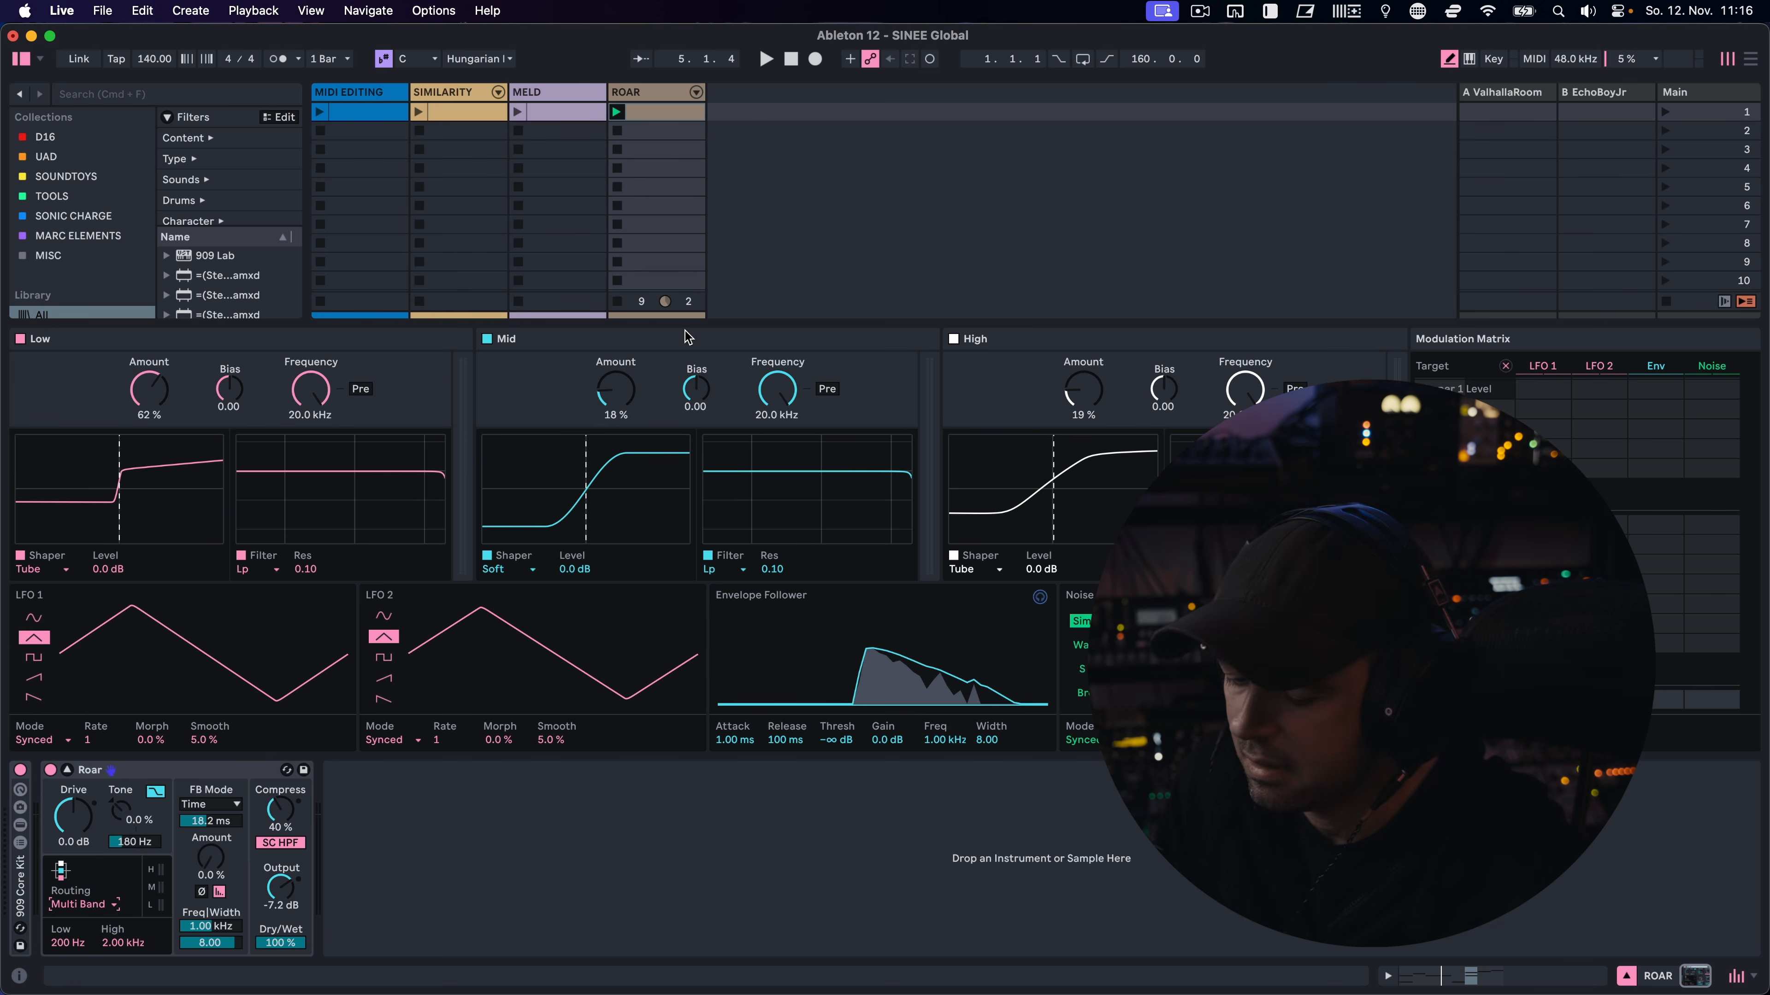
During playback, set Roar's Amount to 43 % for Low, 38 % for Mid and 48 % for High, then stop and raise Compress to 63 %
{"action": "key", "text": "space"}
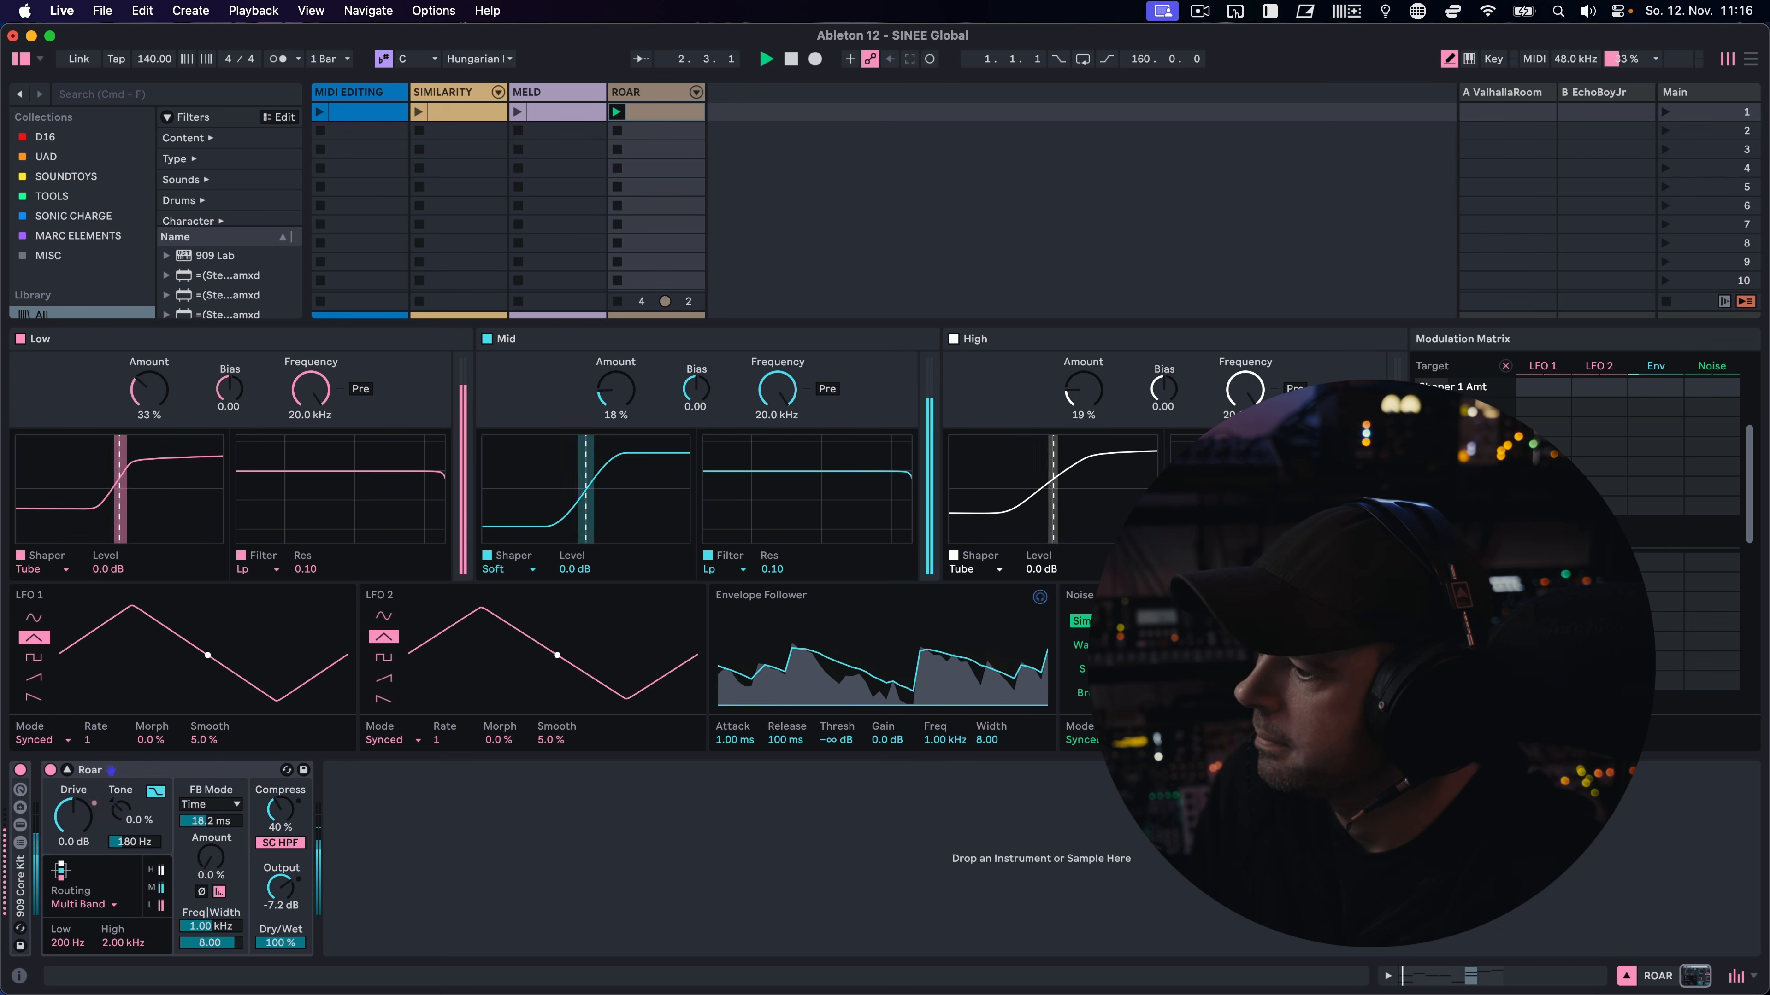
{"action": "left_click_drag", "start_coordinate": [611, 474], "coordinate": [611, 432]}
{"action": "left_click_drag", "start_coordinate": [1053, 491], "coordinate": [1054, 430]}
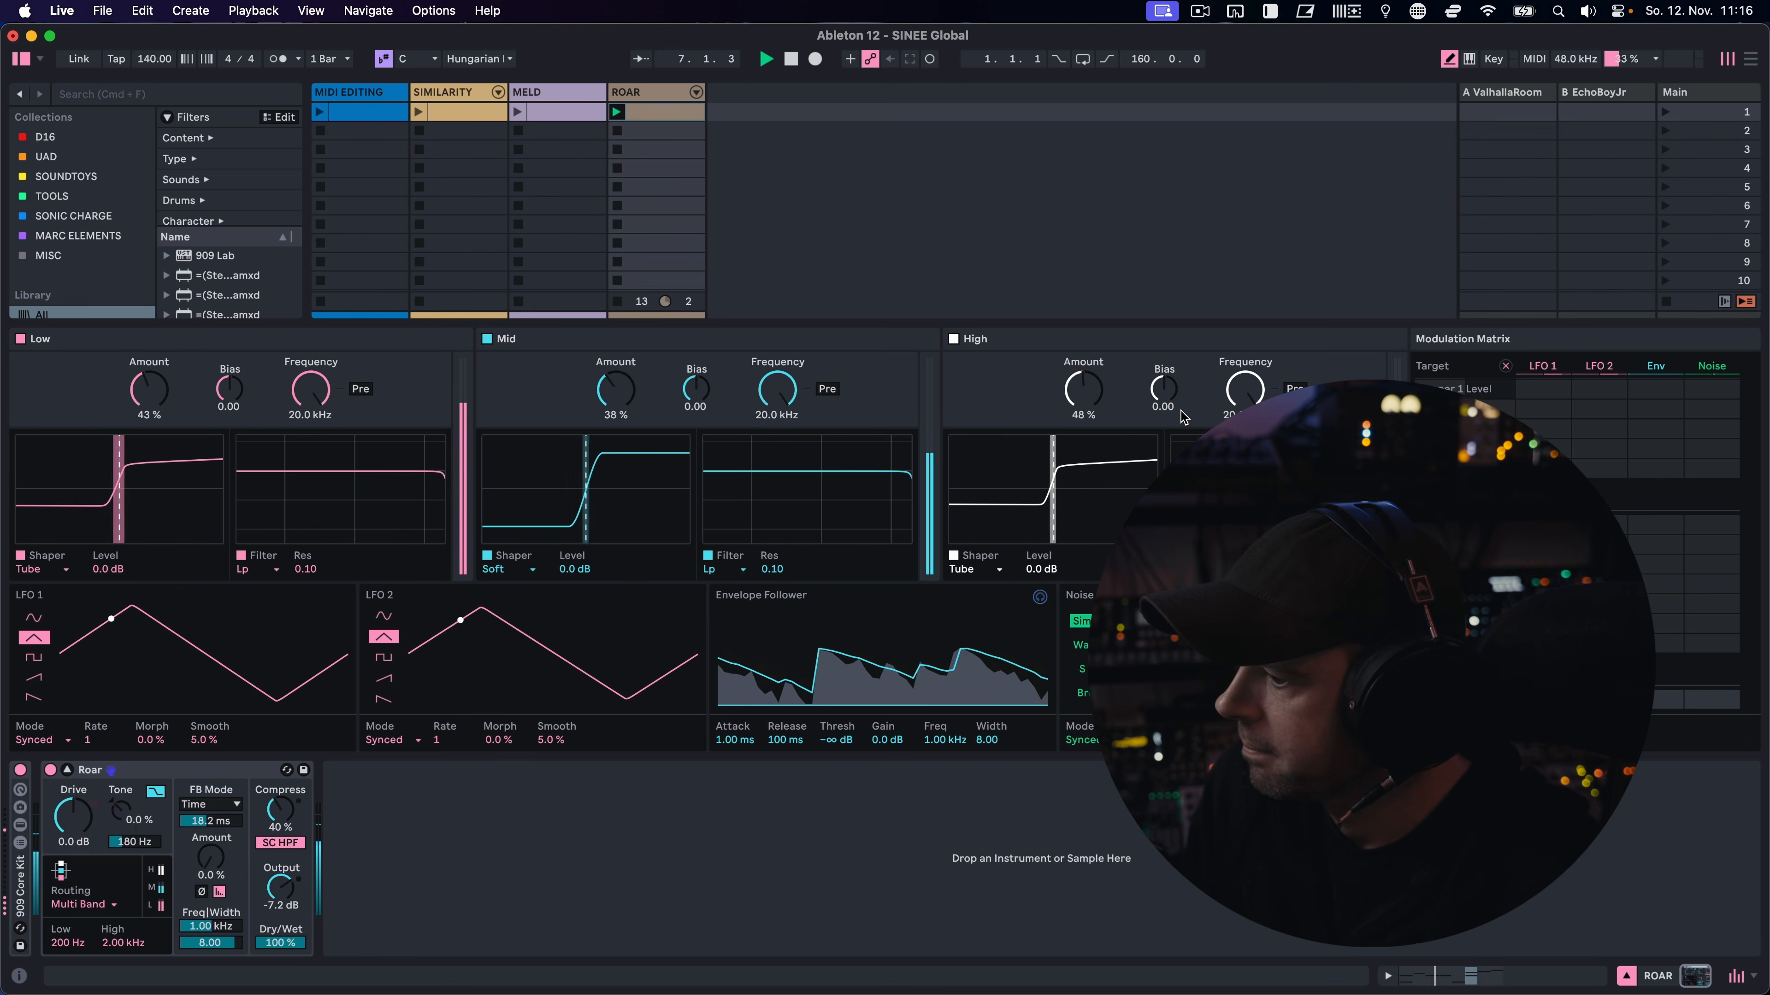
{"action": "key", "text": "space"}
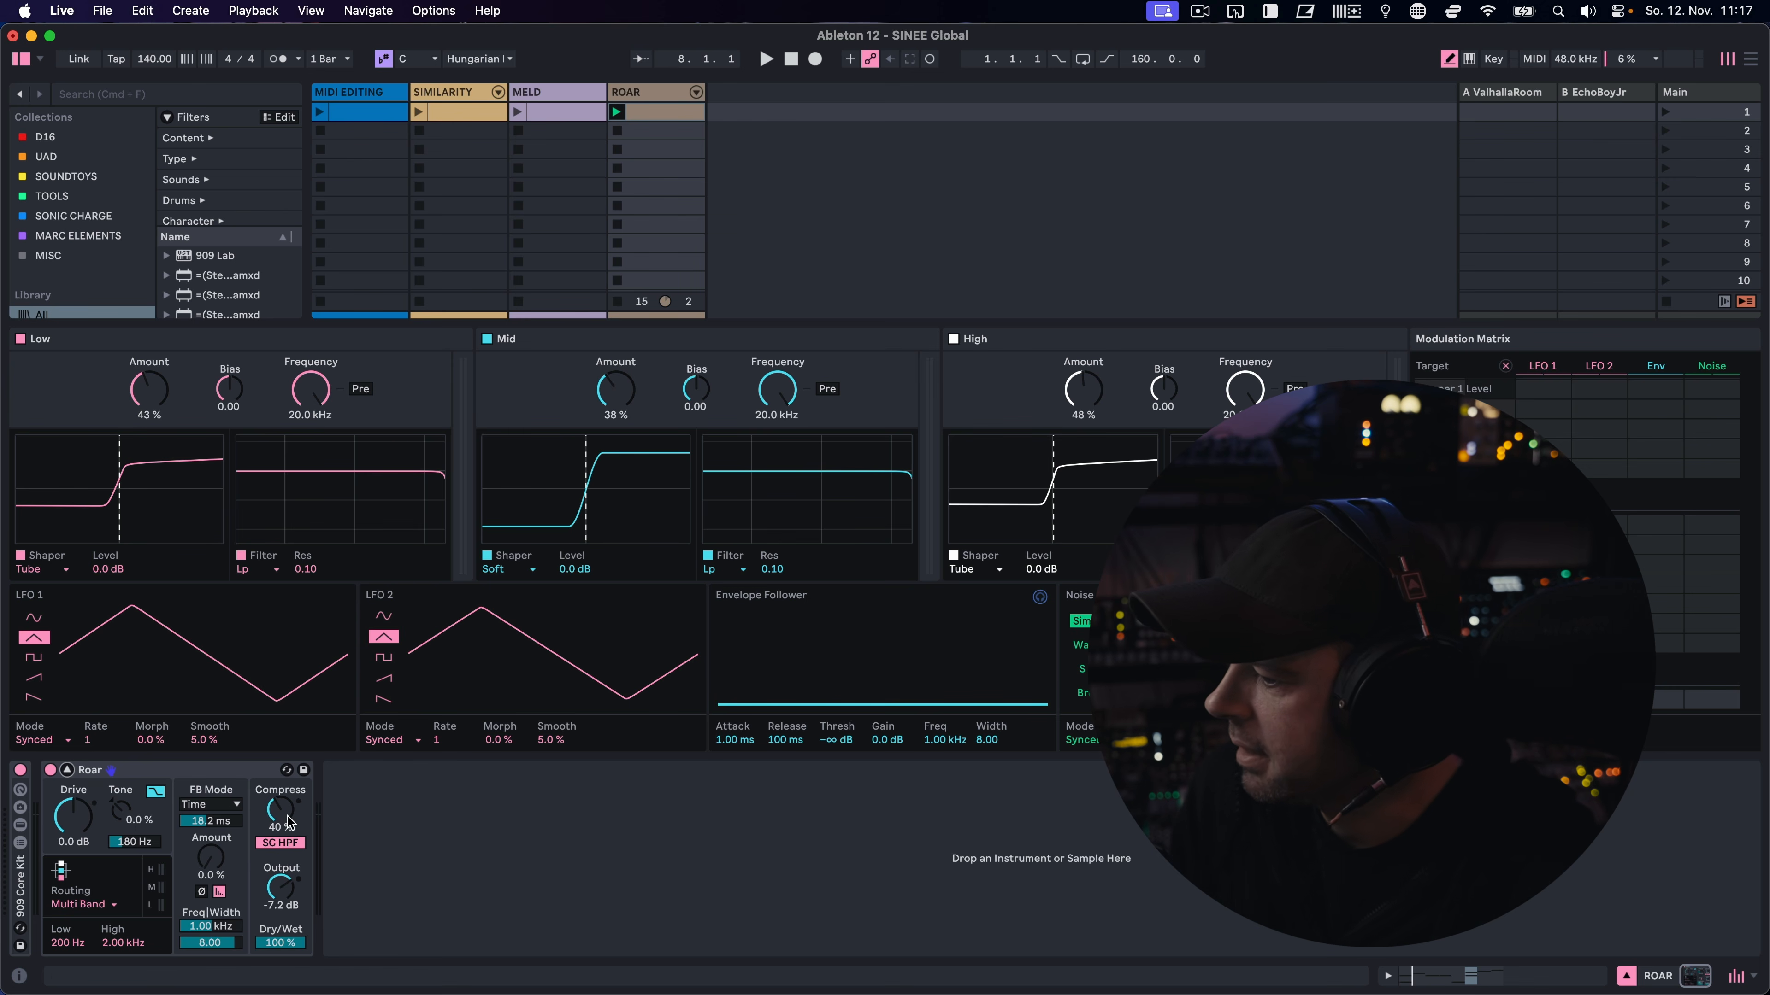
{"action": "left_click_drag", "start_coordinate": [280, 826], "coordinate": [281, 780]}
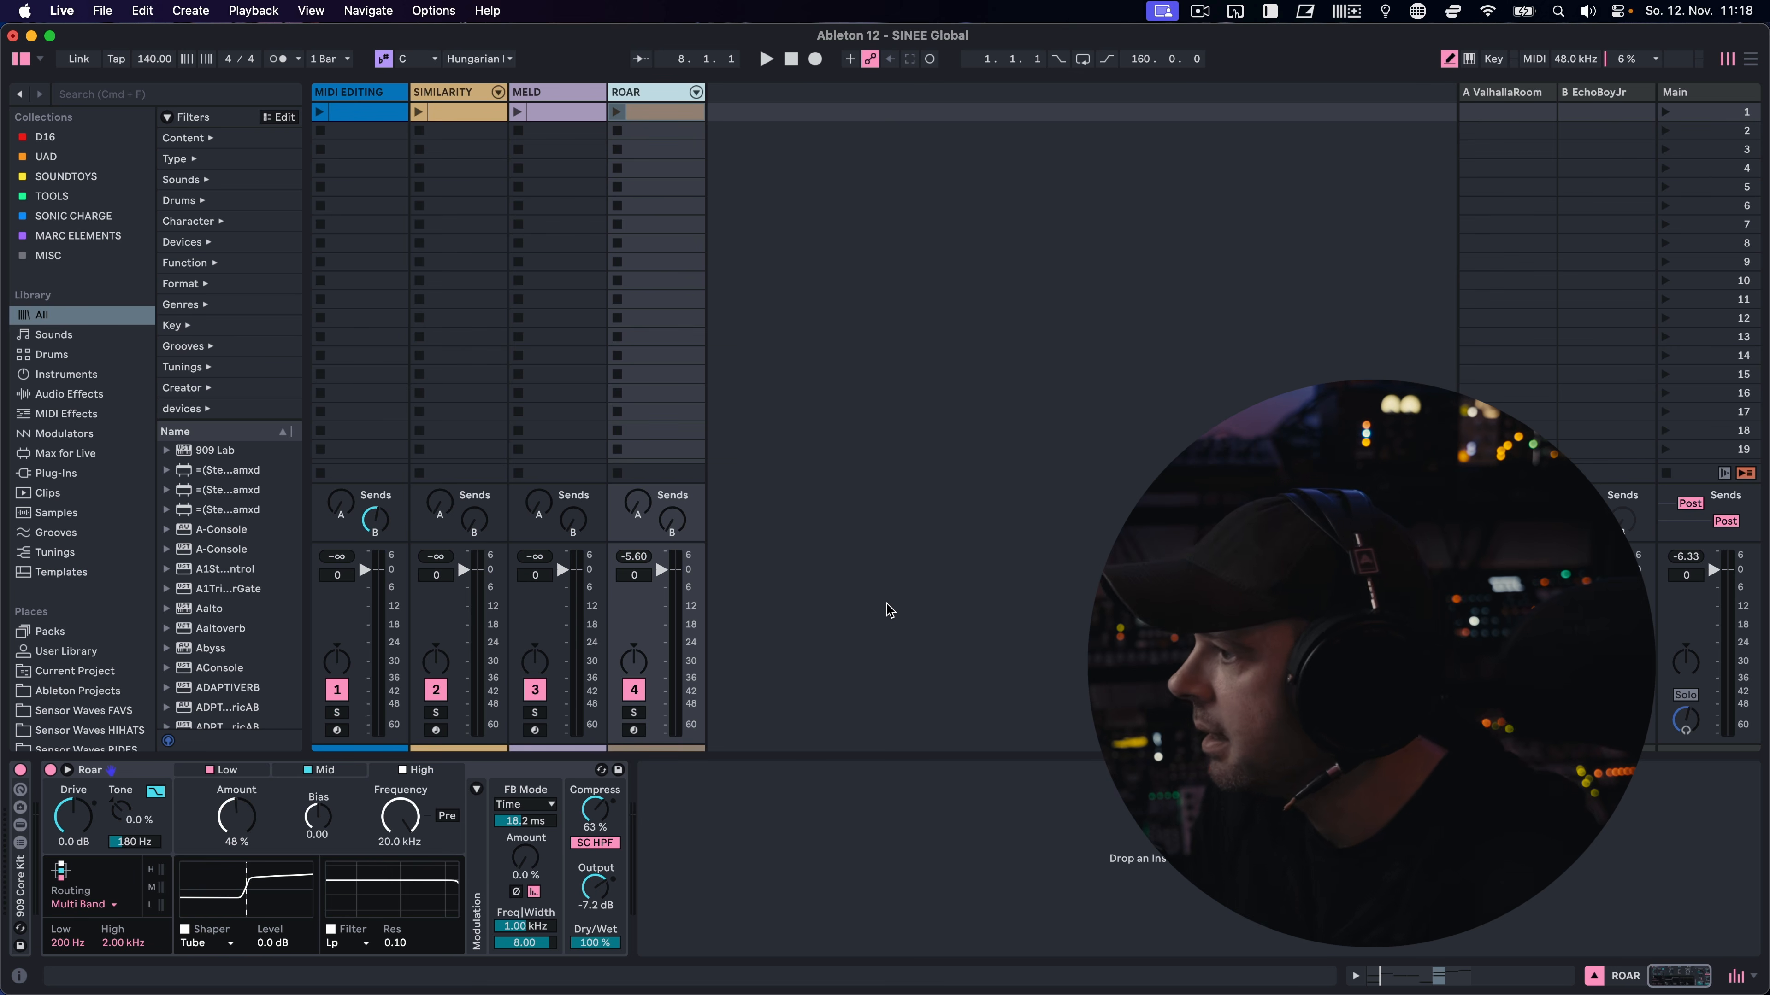
Show the Tunings category in the browser and widen the browser so the tuning file names are readable
{"action": "left_click", "coordinate": [40, 63]}
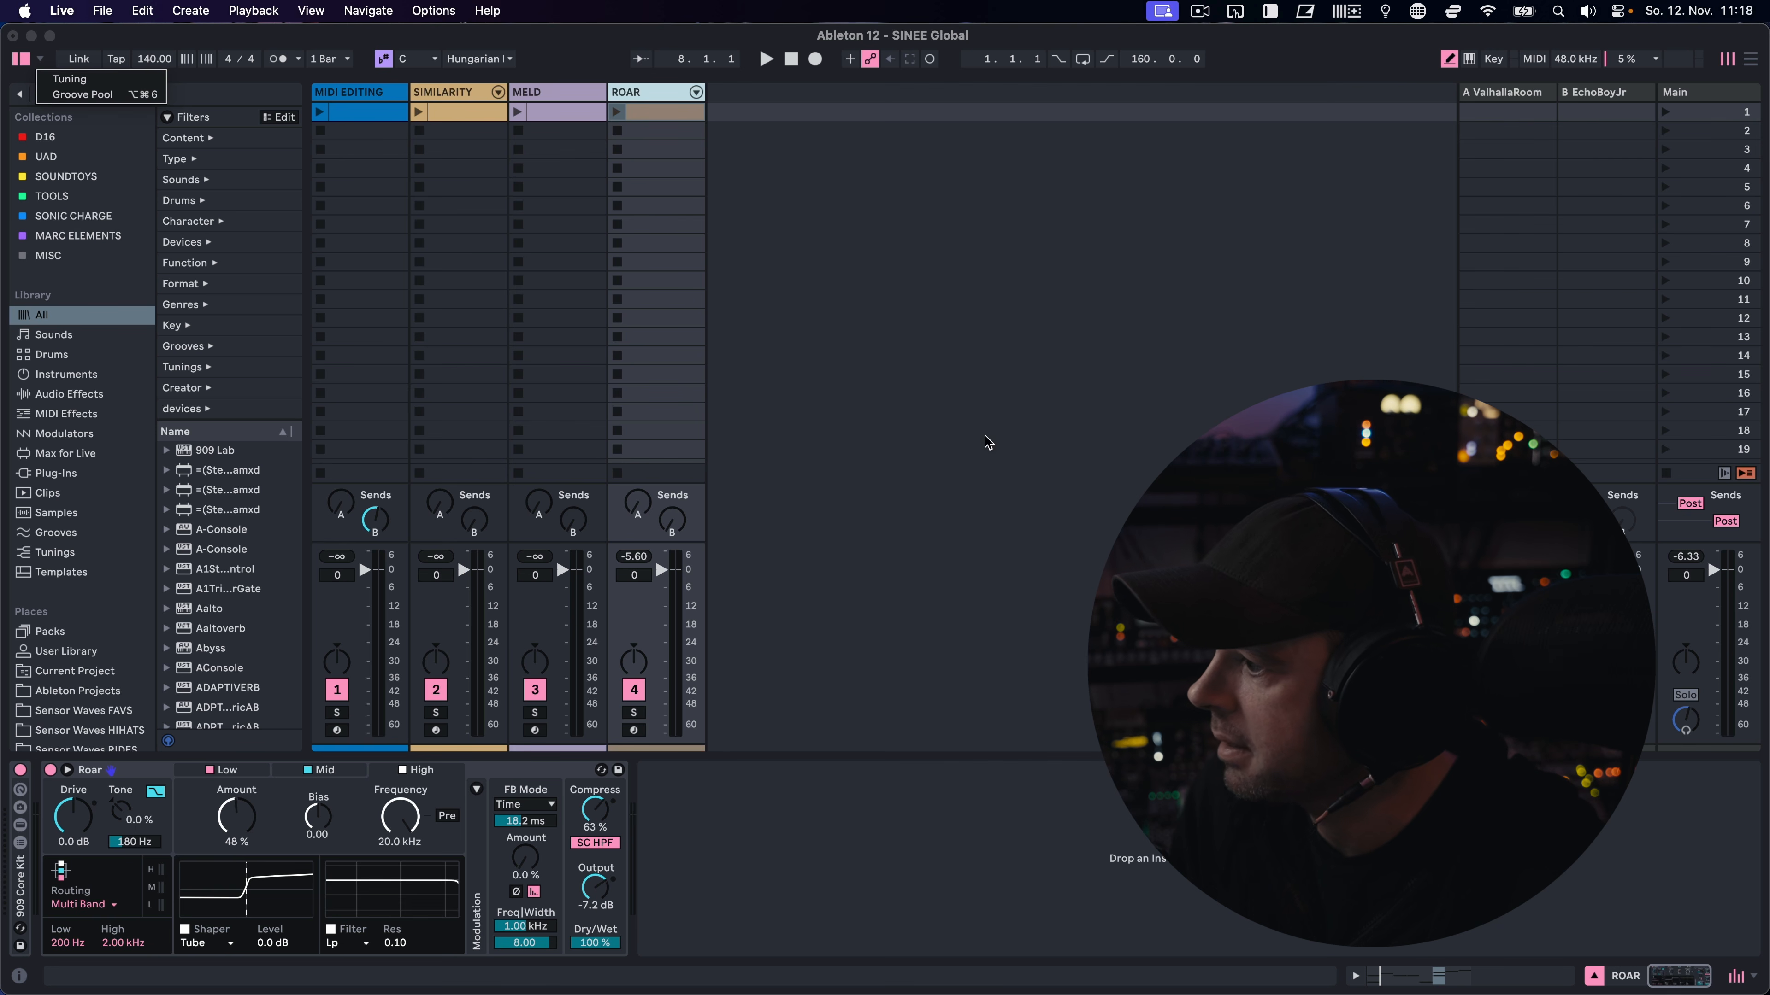
{"action": "left_click", "coordinate": [64, 552]}
{"action": "left_click", "coordinate": [64, 552]}
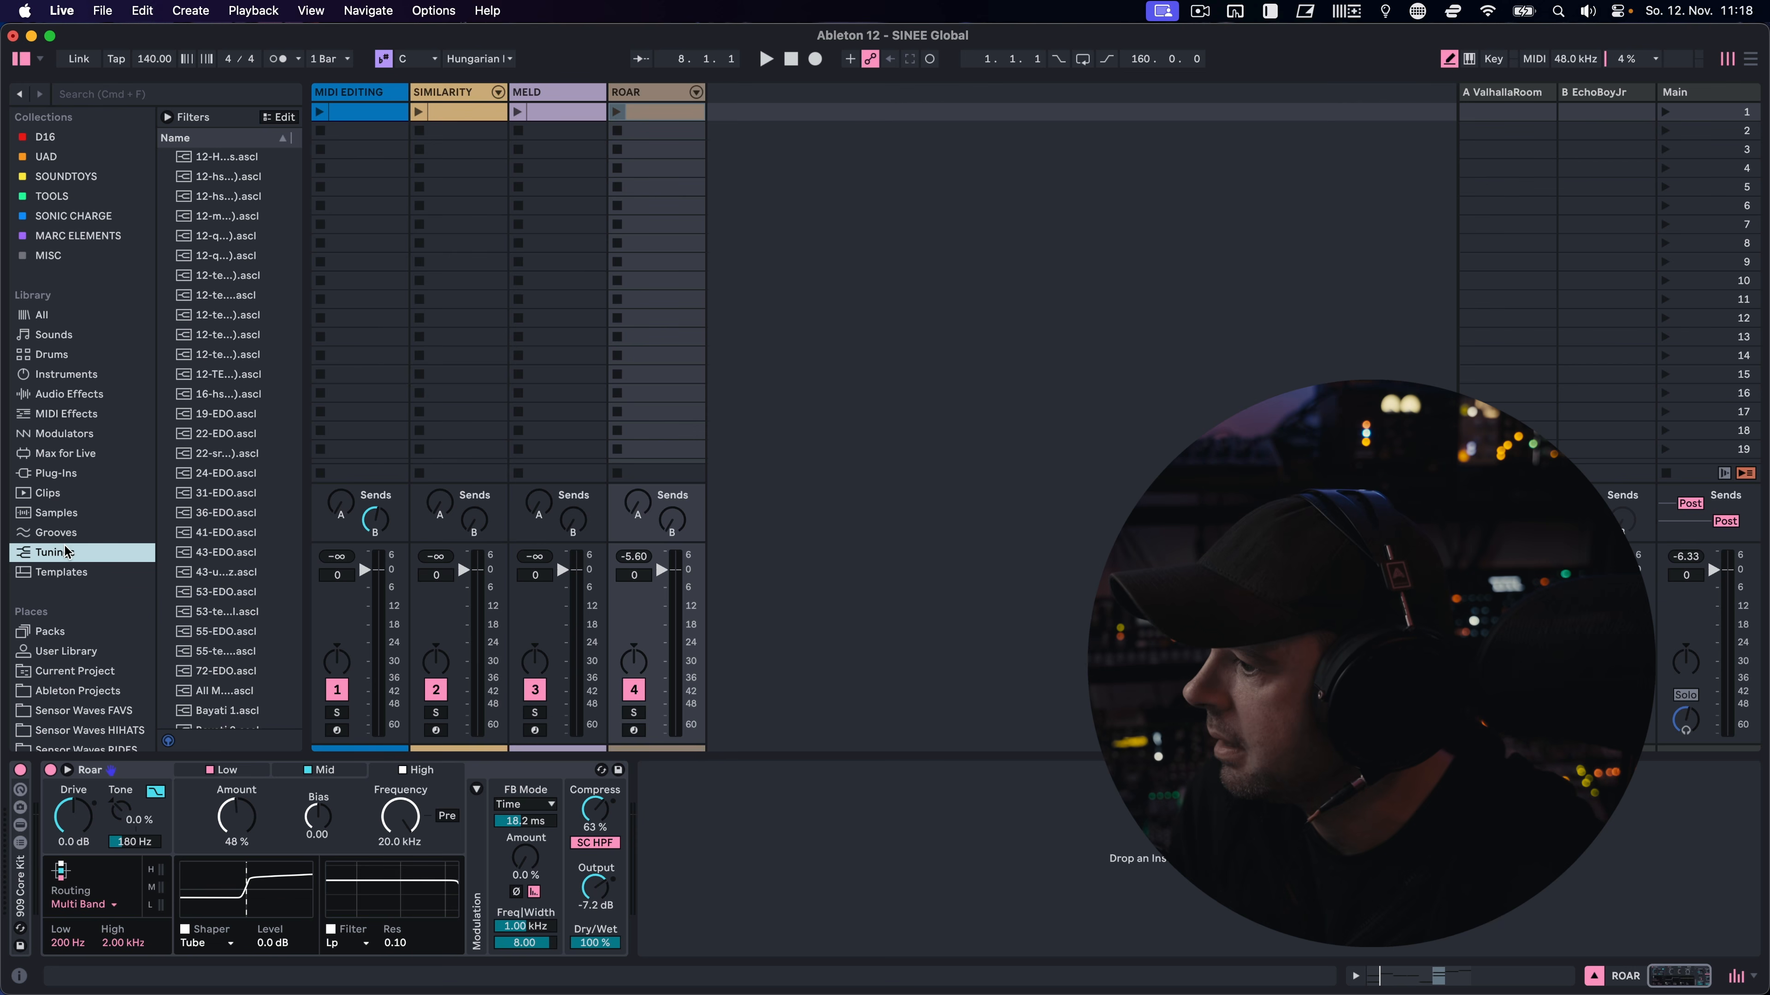
{"action": "left_click_drag", "start_coordinate": [305, 488], "coordinate": [381, 491]}
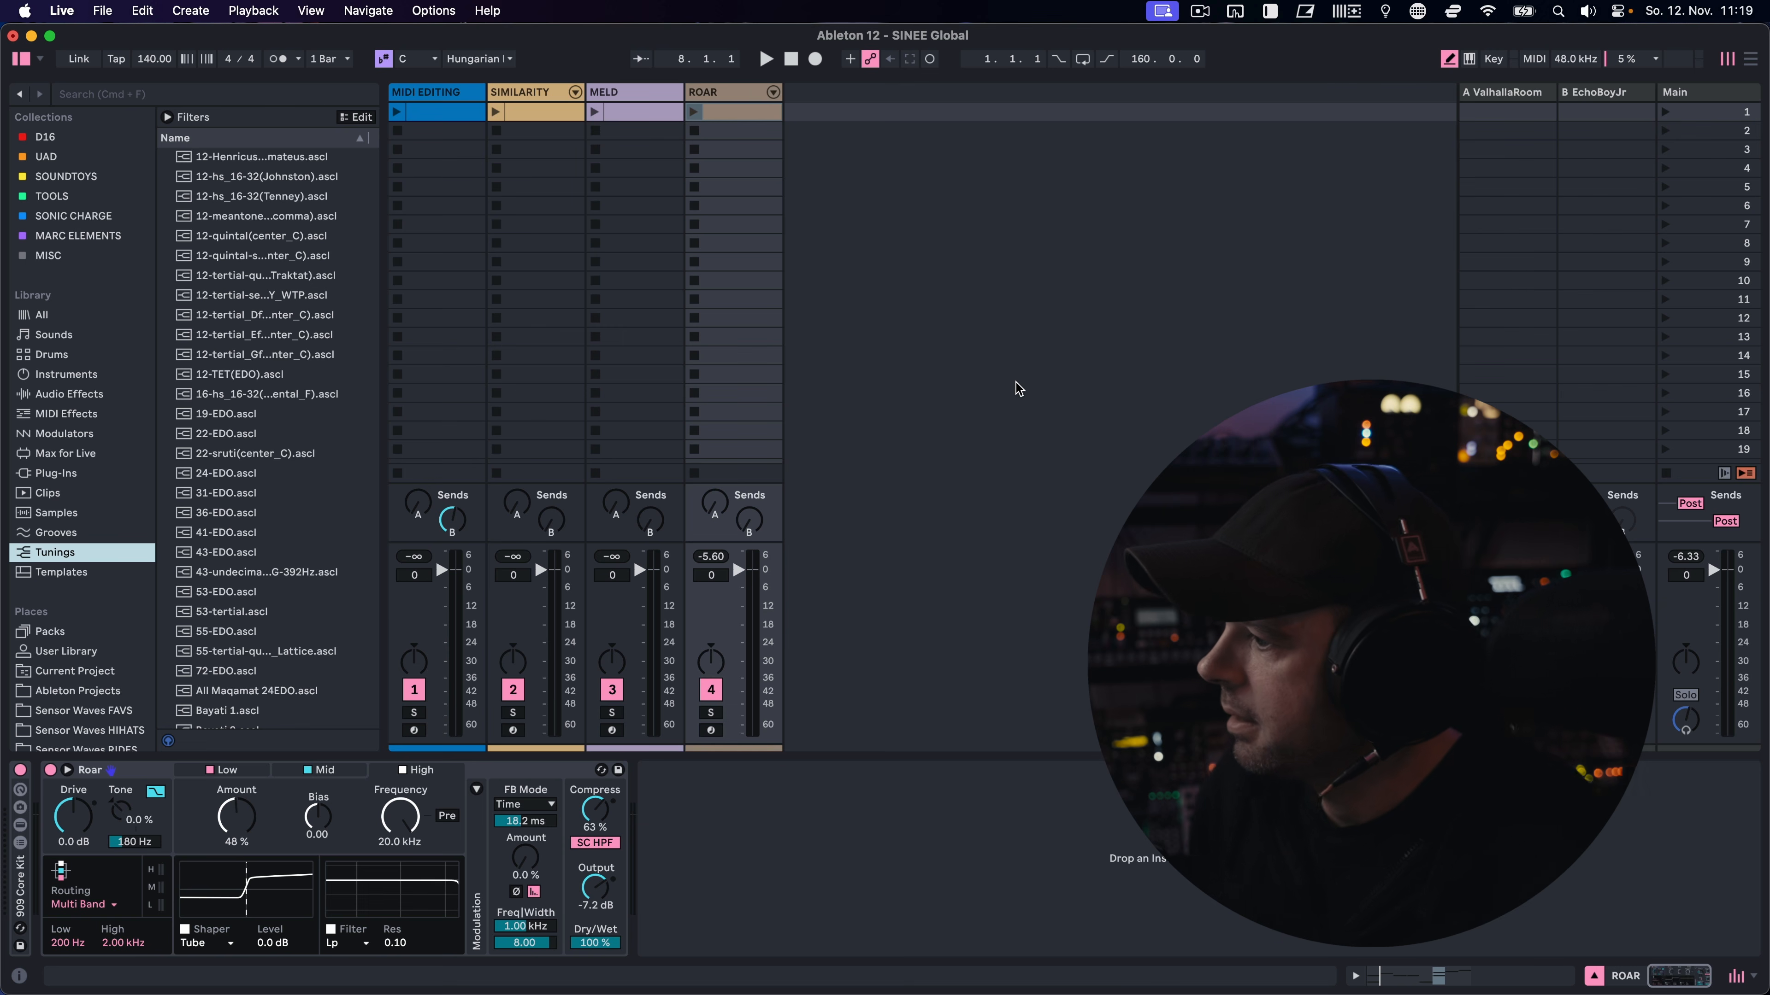
Add the LFO from the Modulators category after Roar on the ROAR track
{"action": "left_click", "coordinate": [75, 436]}
{"action": "mouse_move", "coordinate": [188, 222]}
{"action": "left_mouse_down"}
{"action": "mouse_move", "coordinate": [841, 838]}
{"action": "mouse_move", "coordinate": [865, 885]}
{"action": "left_mouse_up"}
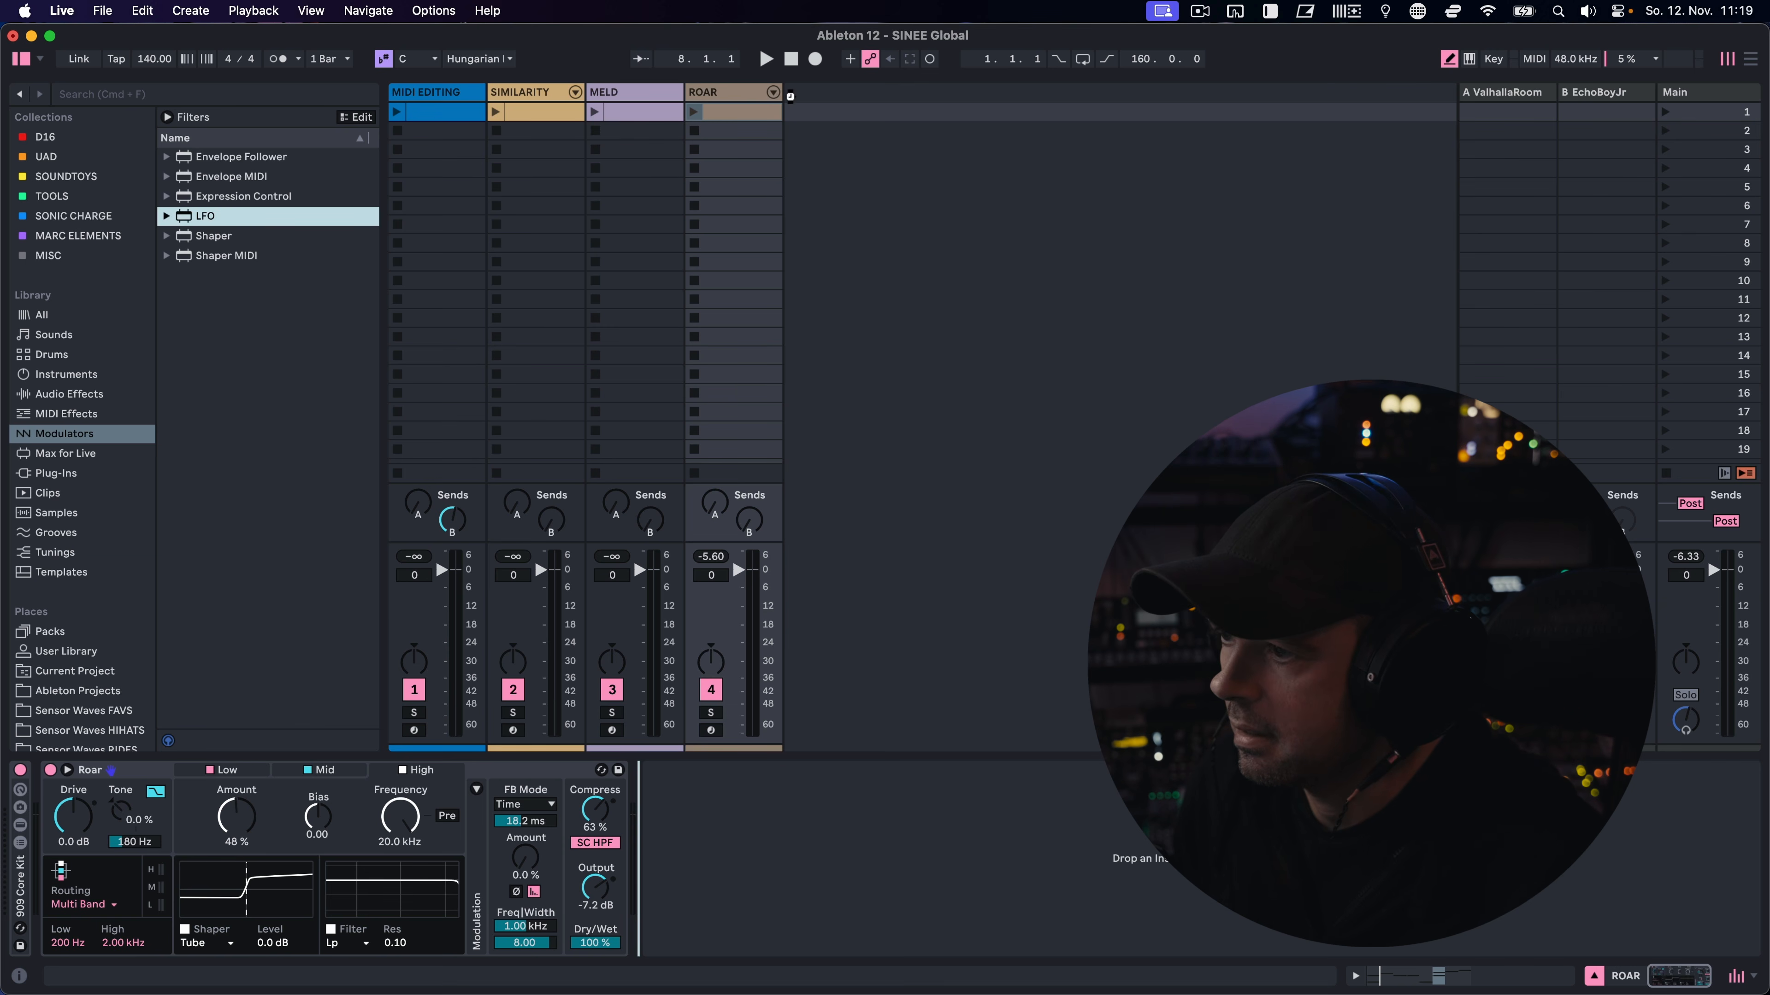
{"action": "left_click_drag", "start_coordinate": [760, 99], "coordinate": [1007, 838]}
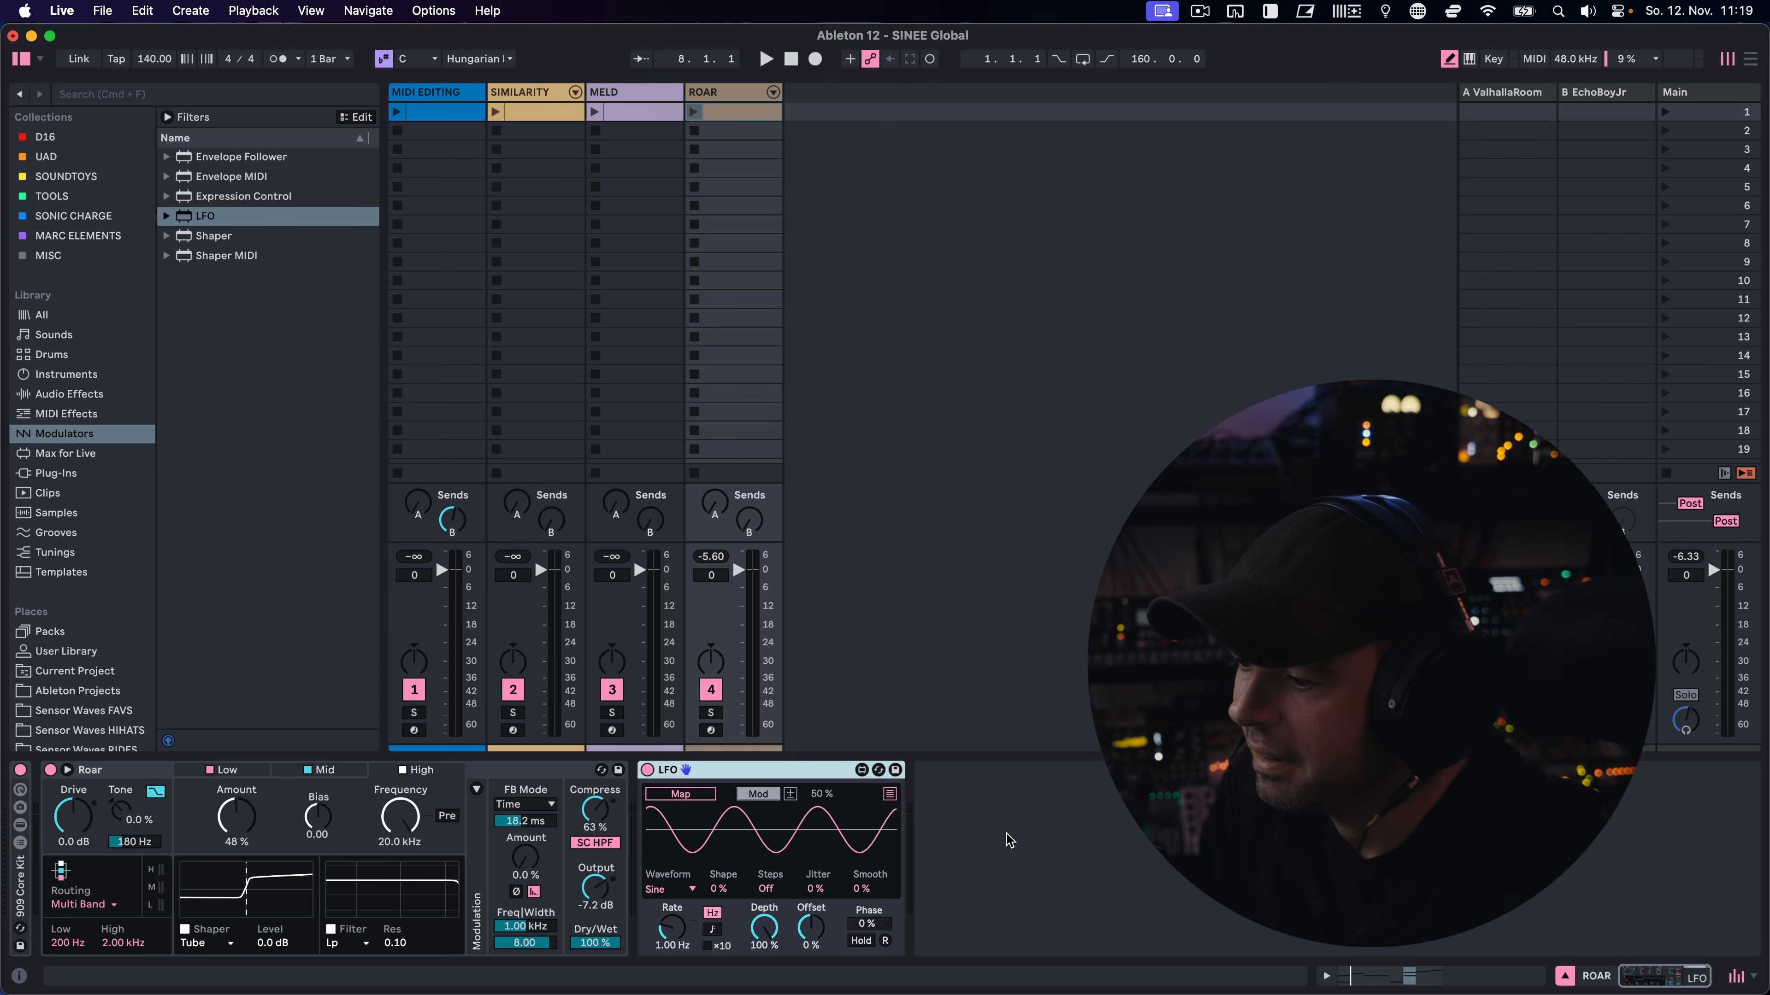
Map the LFO to Roar's Amount control for the High band
{"action": "left_click", "coordinate": [792, 783]}
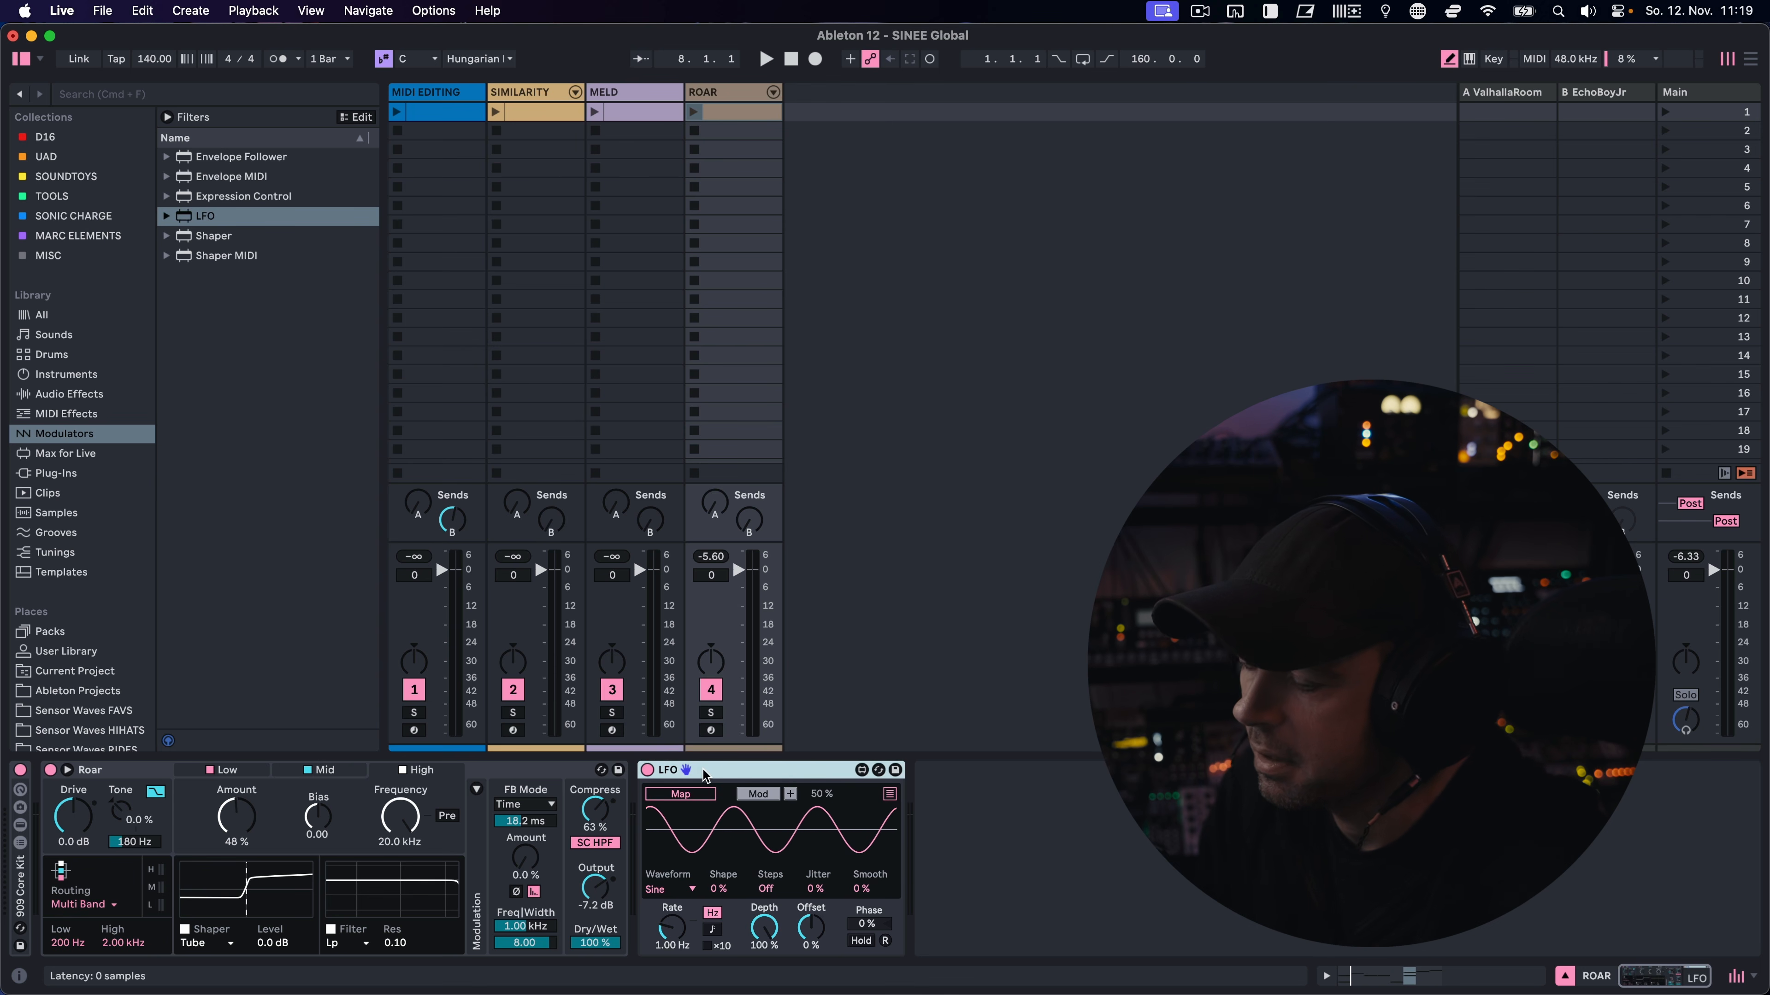
{"action": "left_click", "coordinate": [701, 796]}
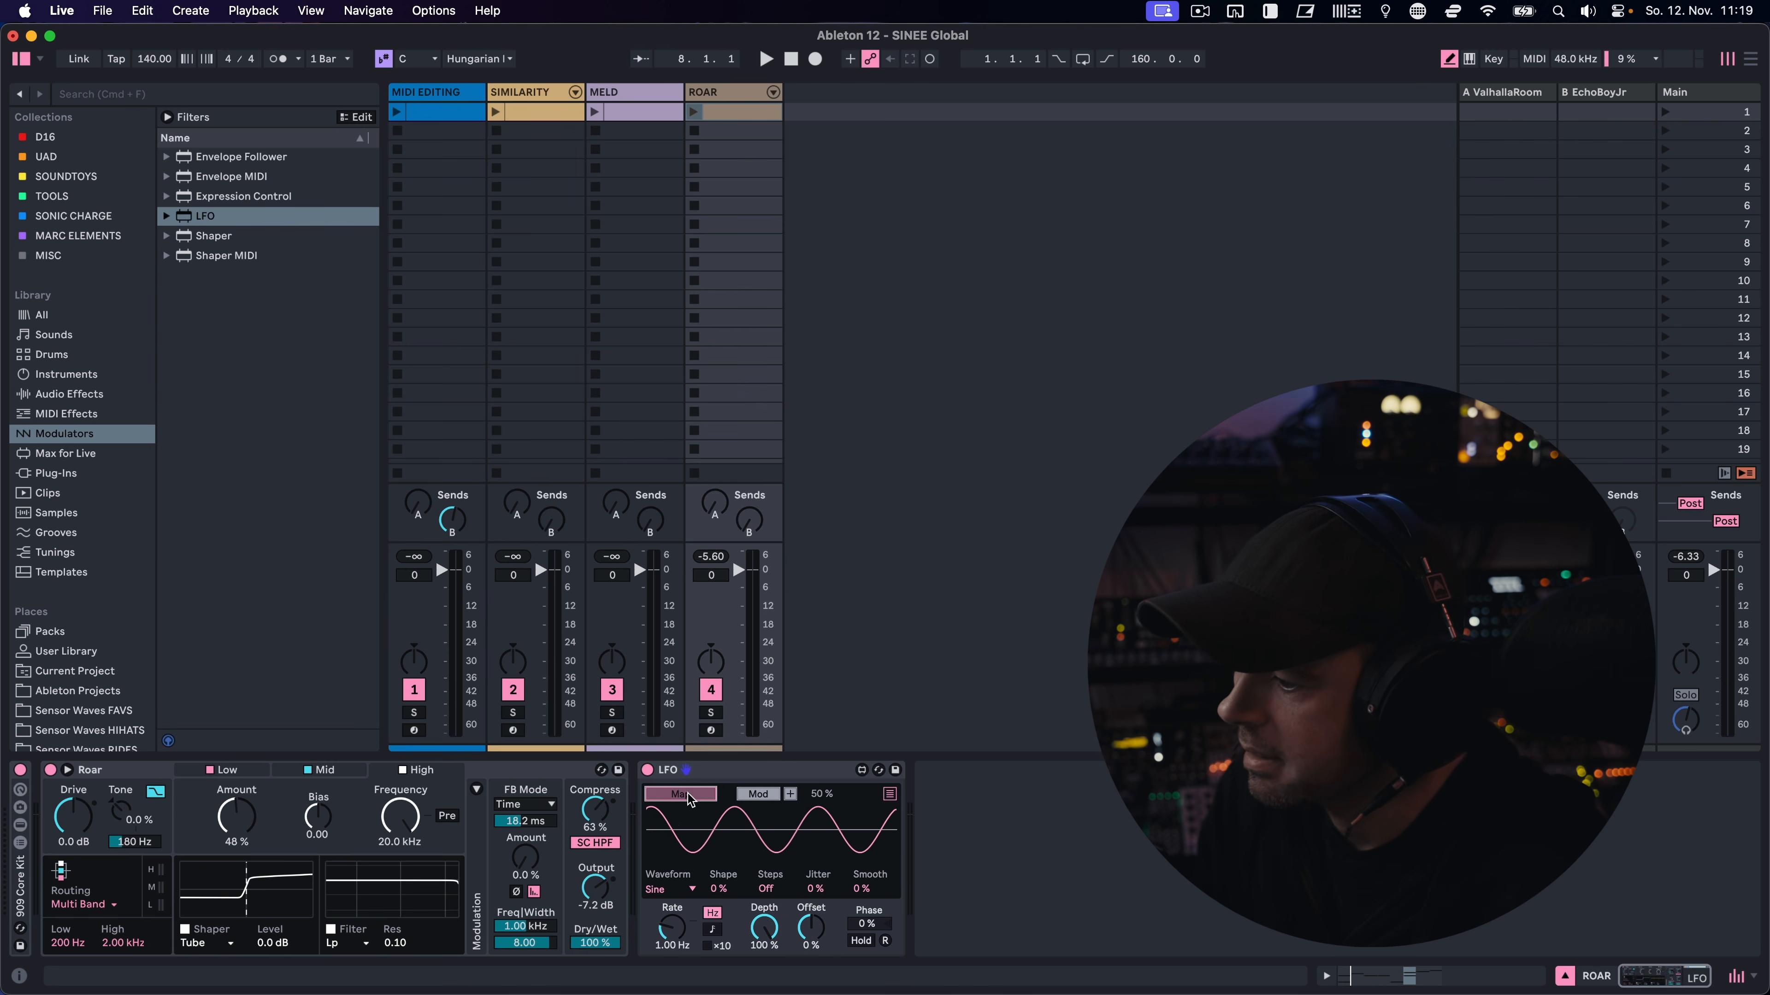
{"action": "left_click", "coordinate": [237, 816]}
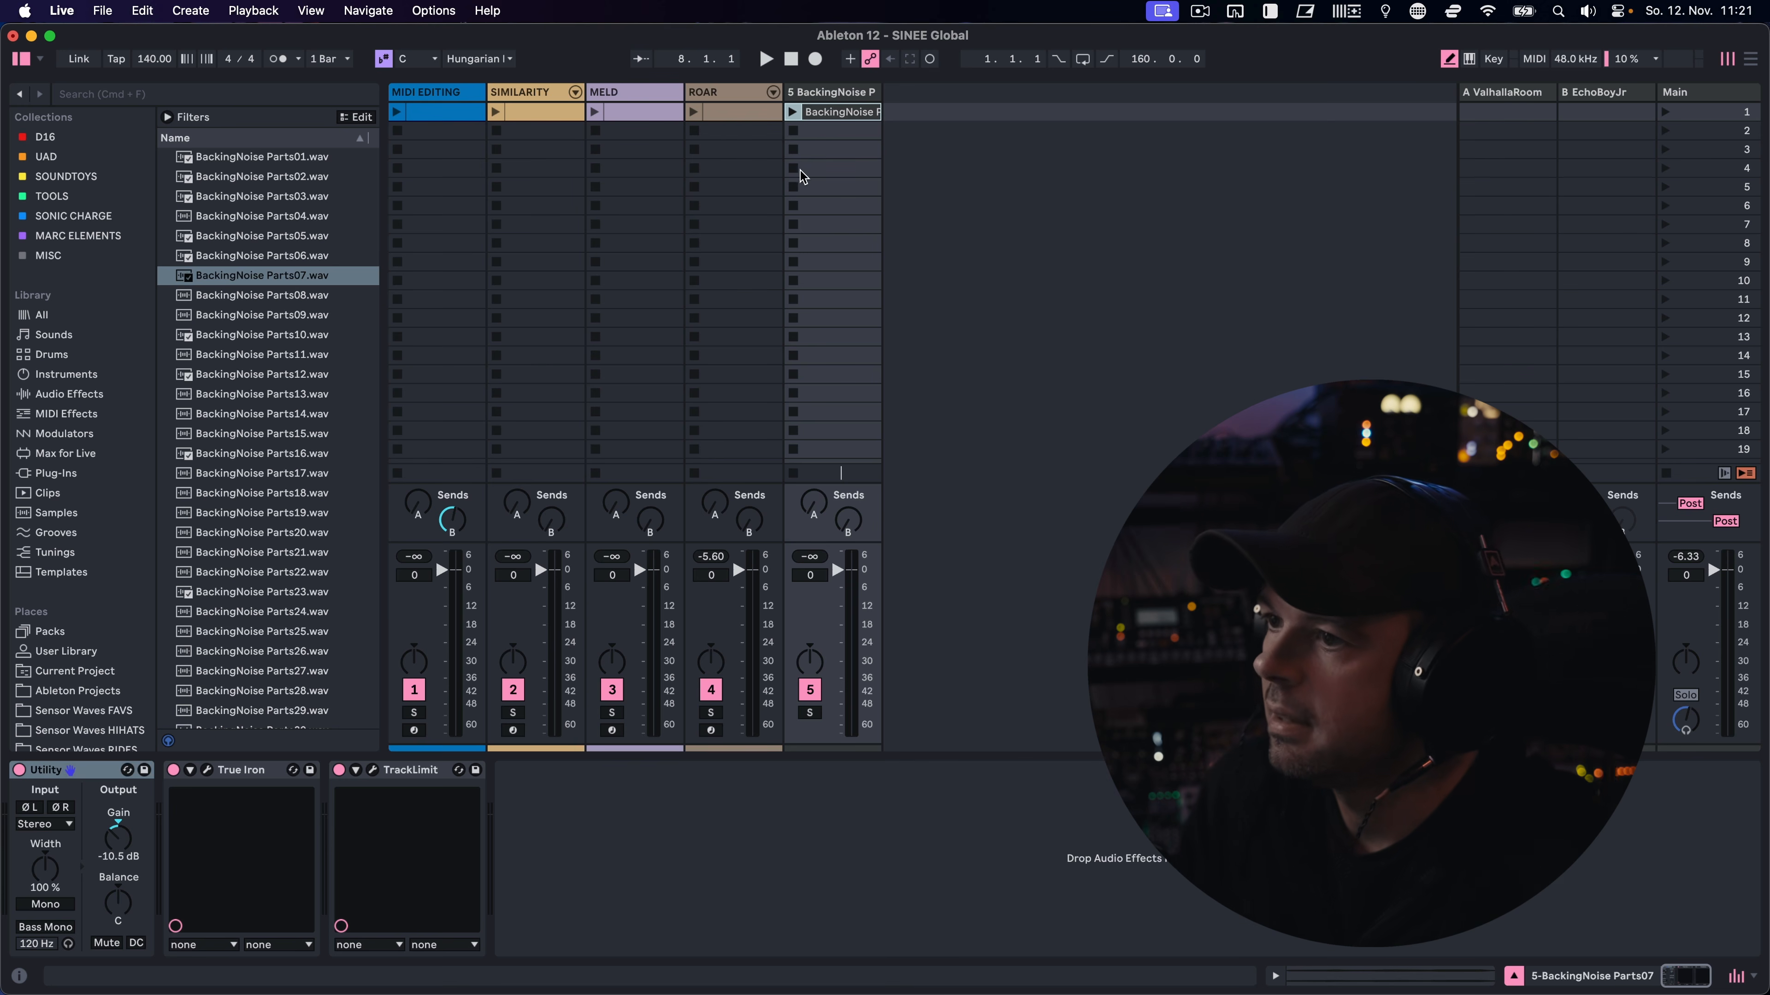
Select the first scene's clips on all five tracks, including BackingNoise Parts07, and place them in the Arrangement at bar 161
{"action": "left_click", "coordinate": [836, 111]}
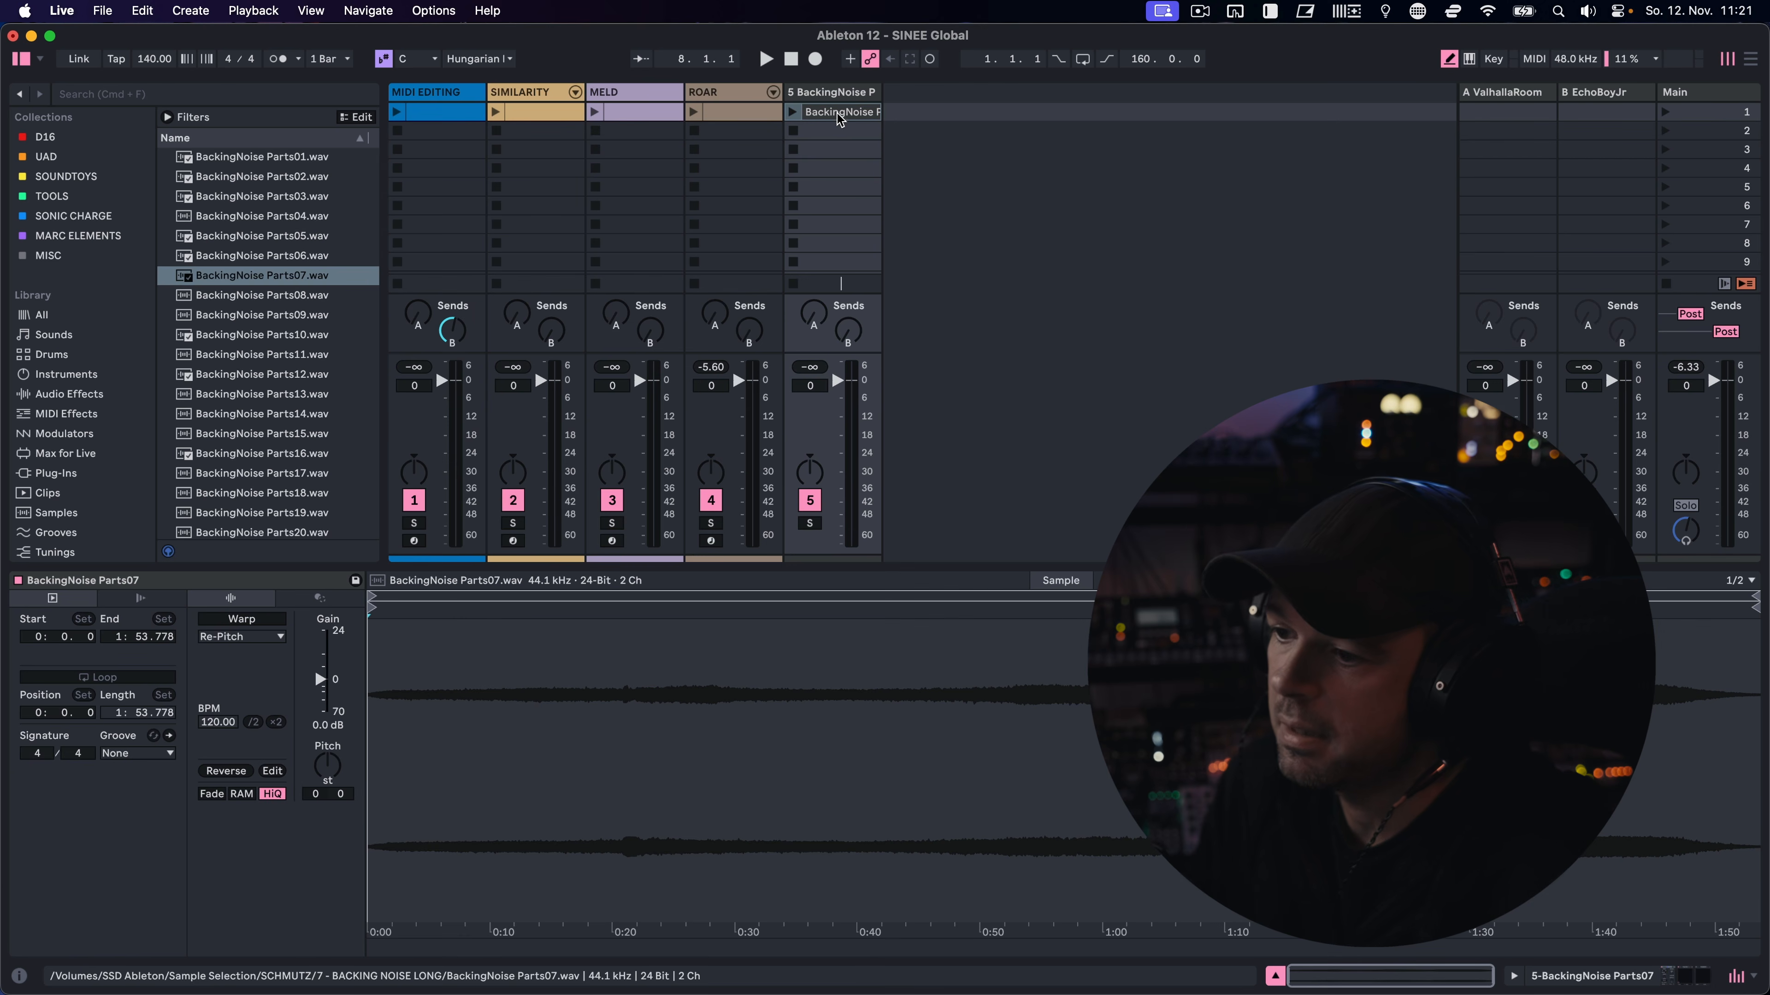
{"action": "left_click_drag", "start_coordinate": [851, 135], "coordinate": [463, 128]}
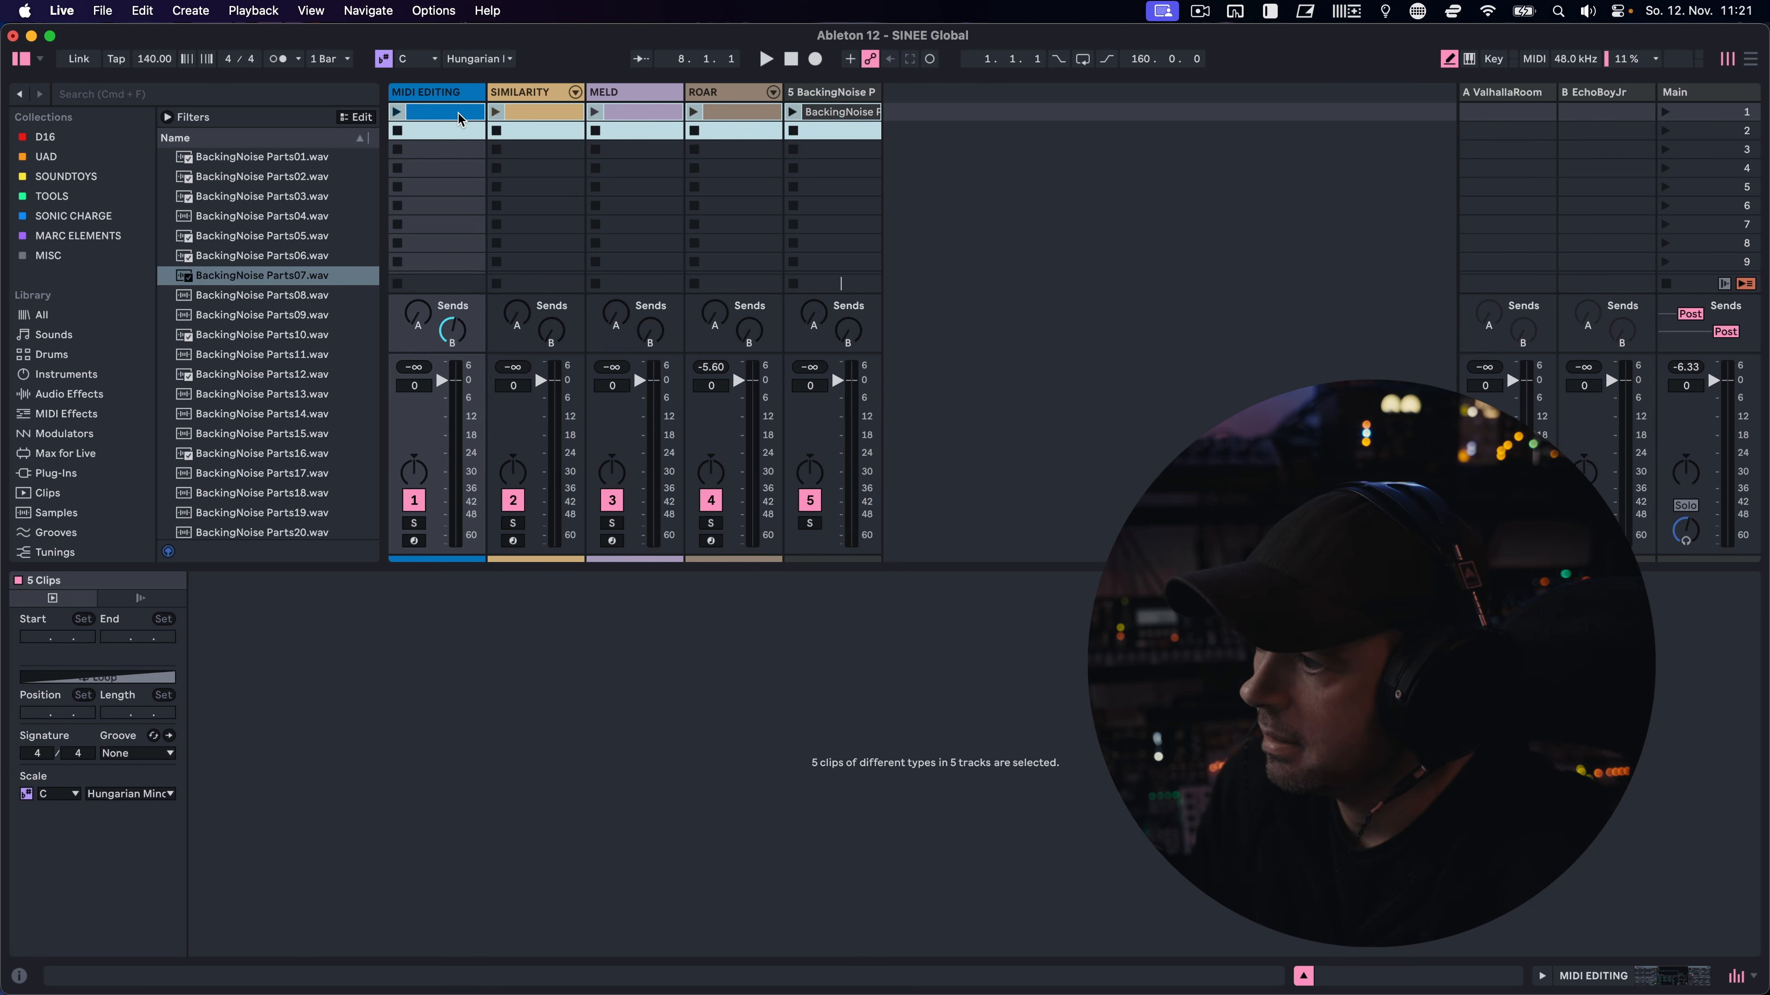
{"action": "key", "text": "Tab"}
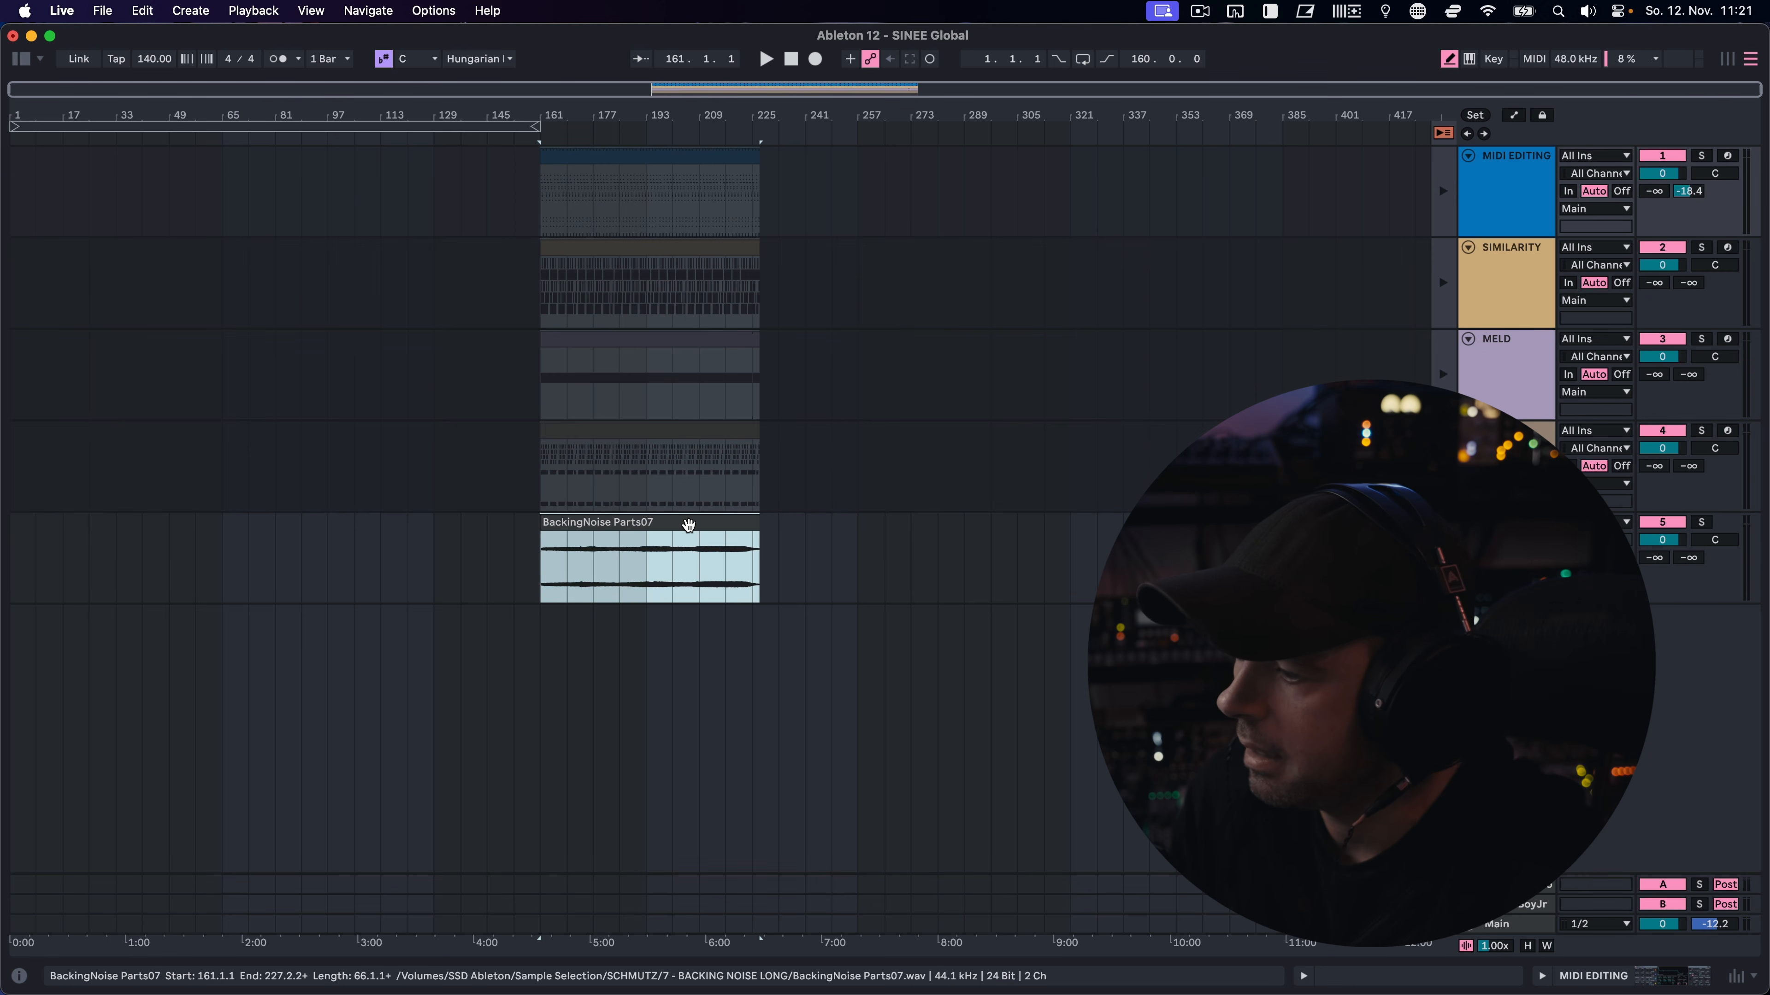
{"action": "left_click", "coordinate": [687, 526]}
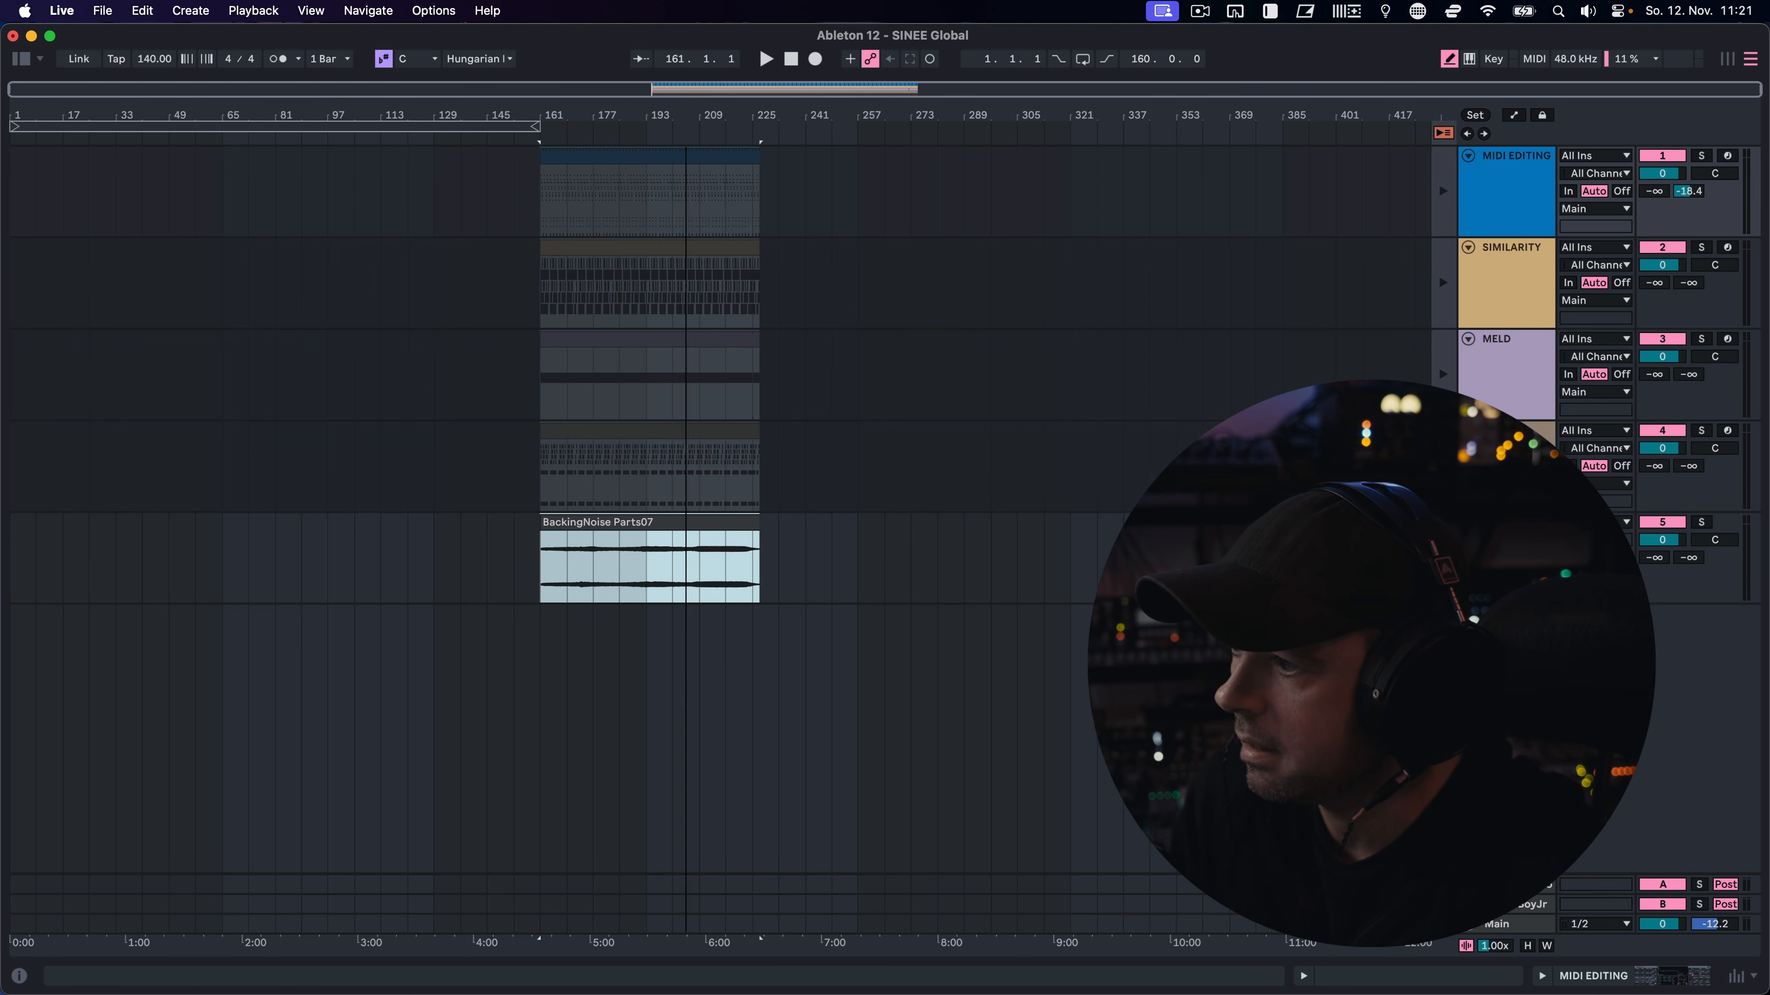
{"action": "left_click_drag", "start_coordinate": [687, 114], "coordinate": [688, 160]}
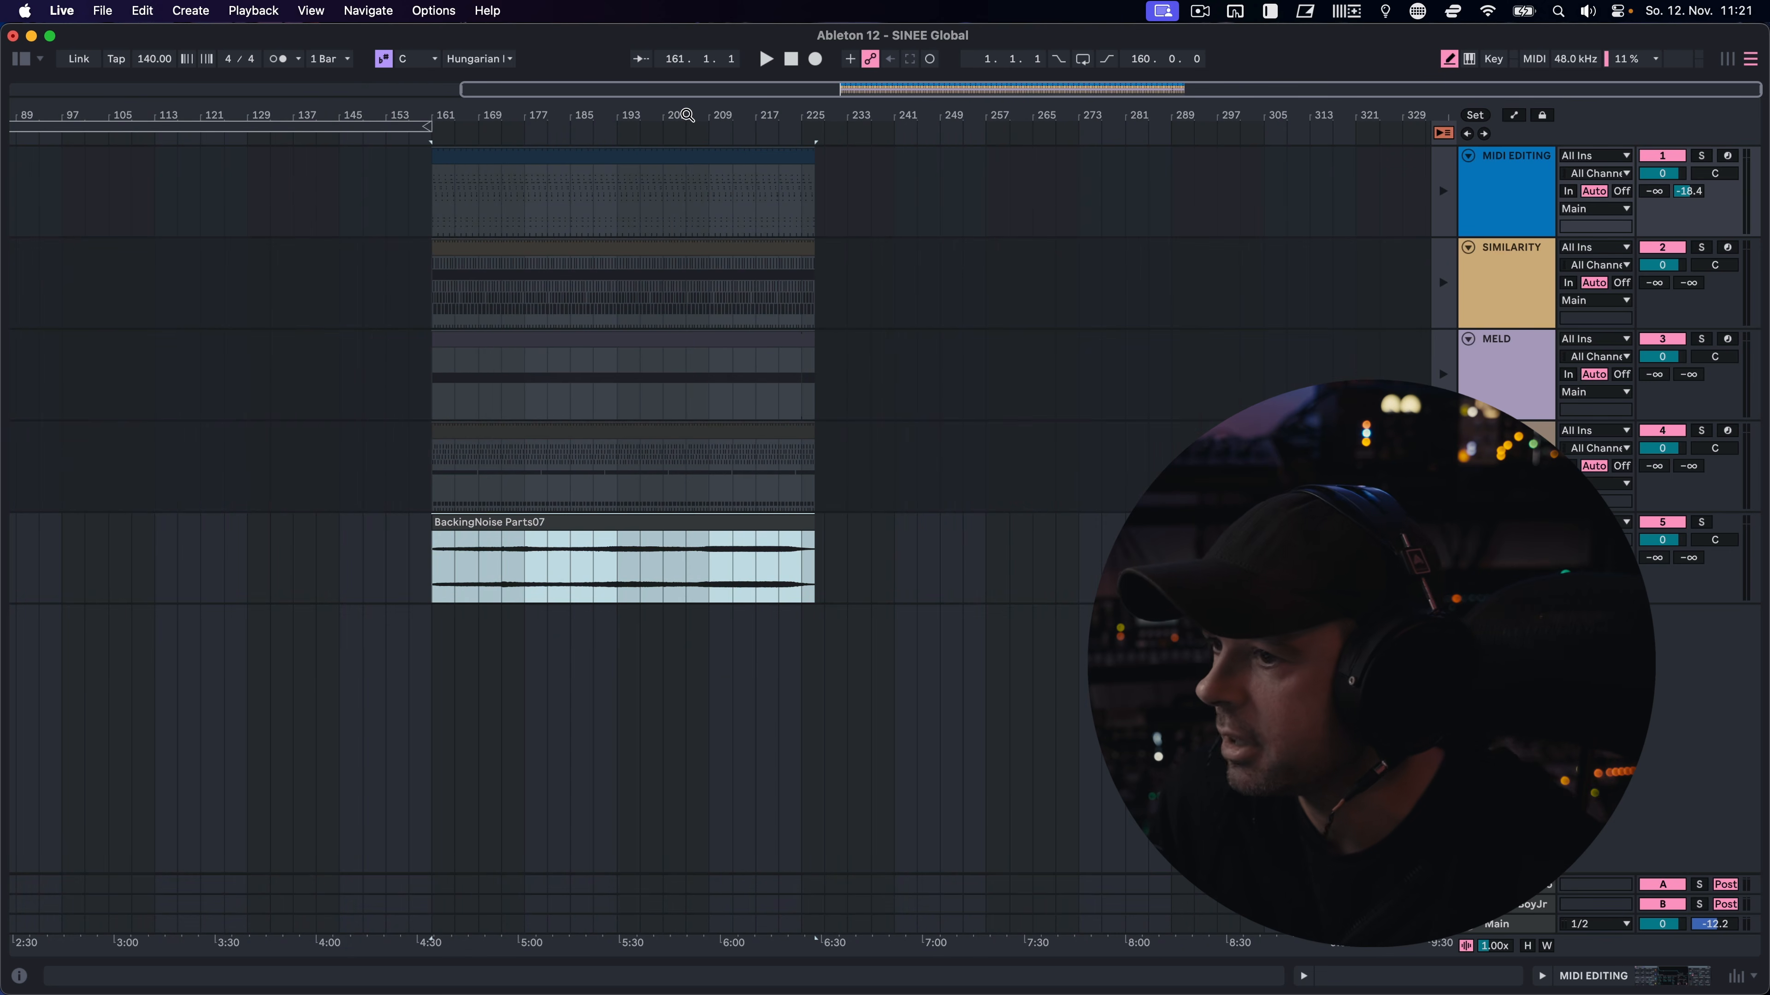